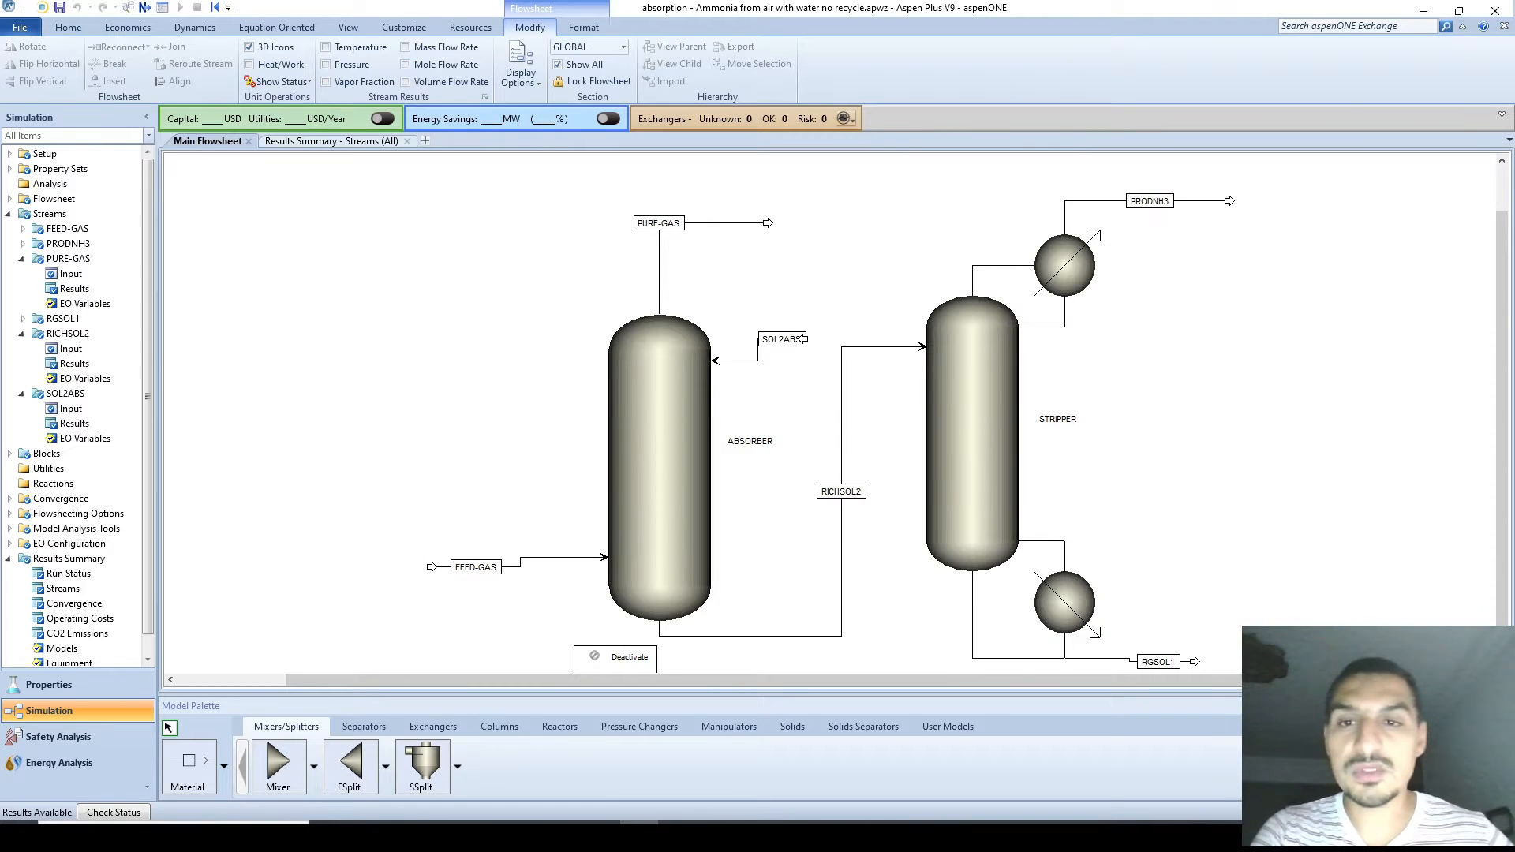
- Show the stream results summary in Aspen Plus, switch to the Excel workbook and select cell A1
{"action": "left_click", "coordinate": [331, 142]}
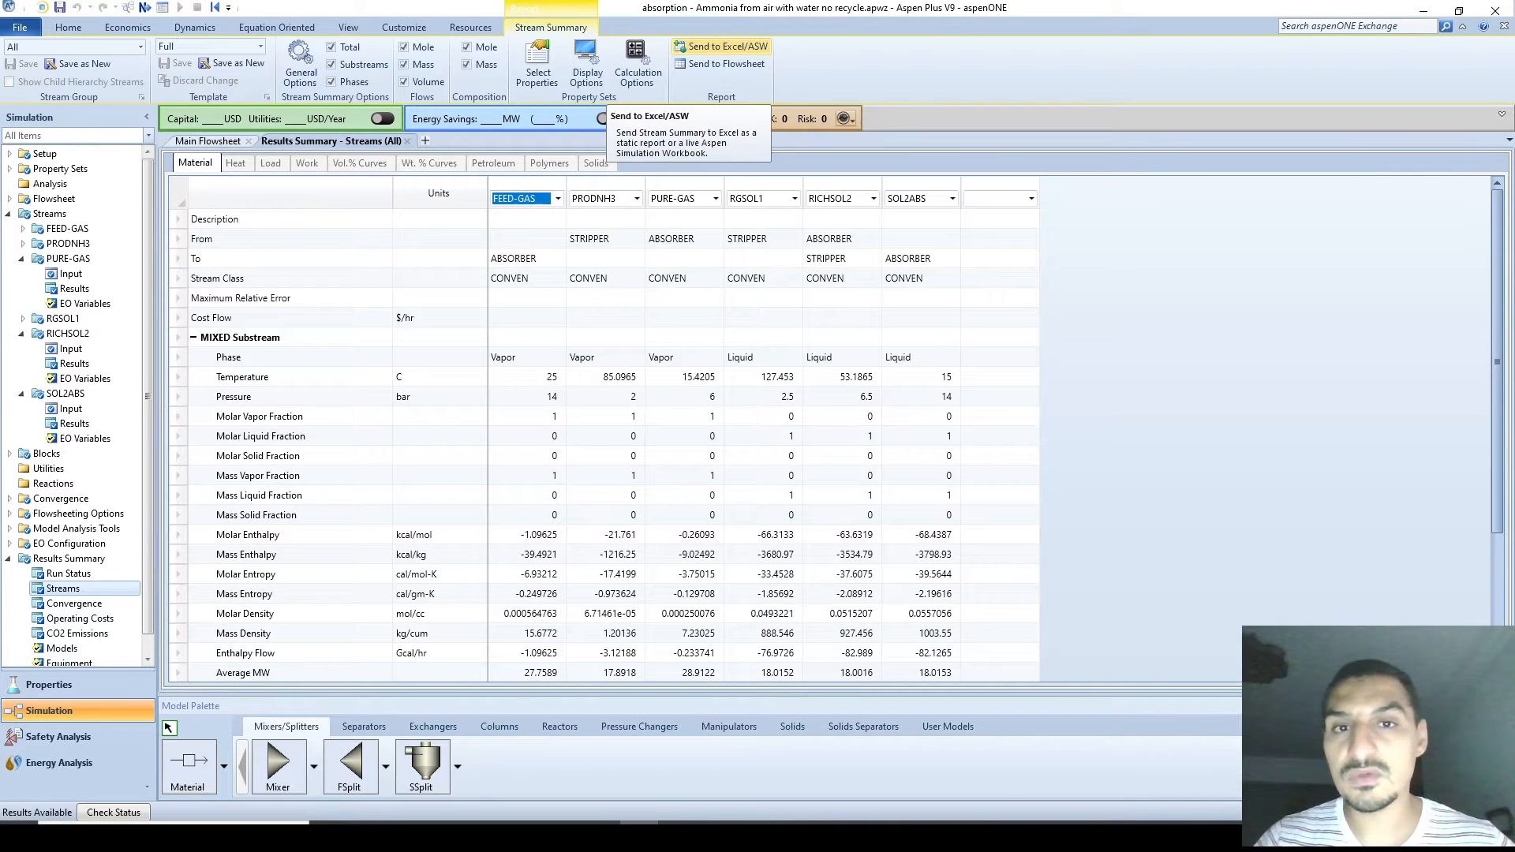
{"action": "key", "text": "alt+Tab"}
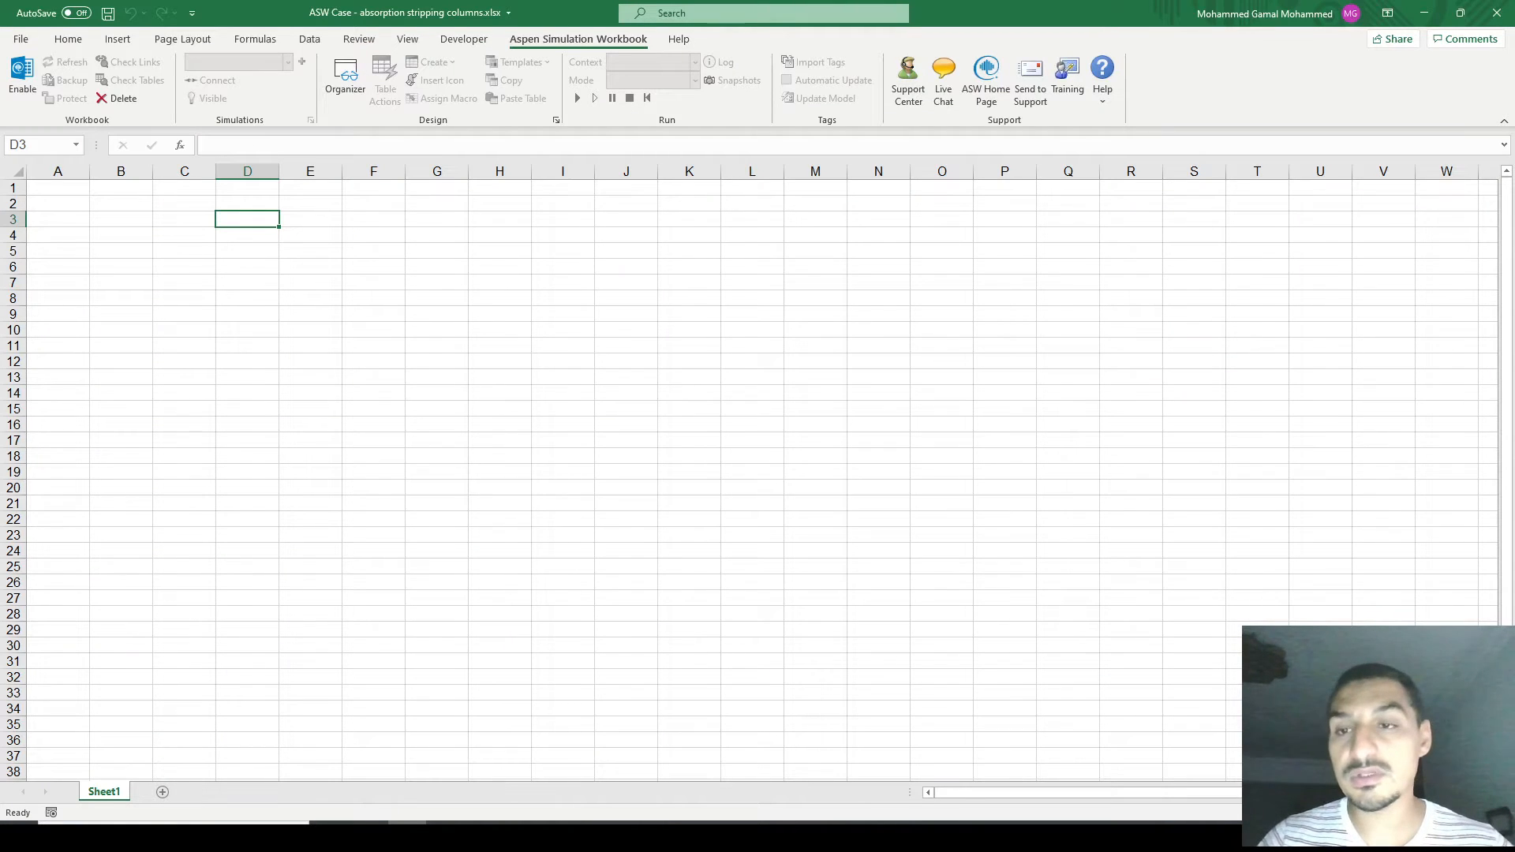
{"action": "left_click", "coordinate": [58, 187]}
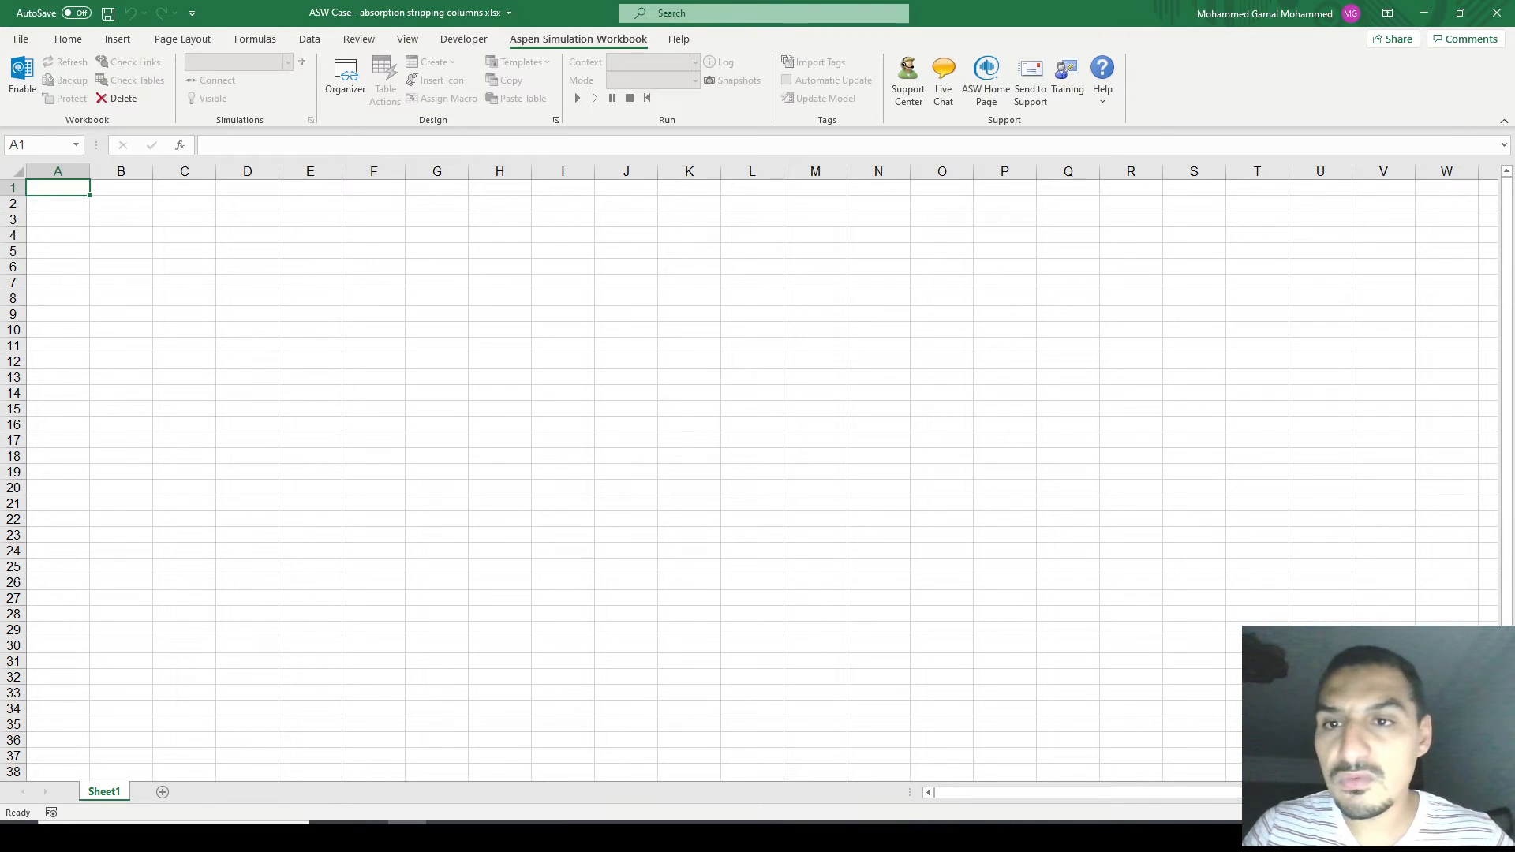
- Enable Aspen Simulation Workbook for this Excel file, closing the organizer and the product registration window
{"action": "left_click", "coordinate": [345, 75]}
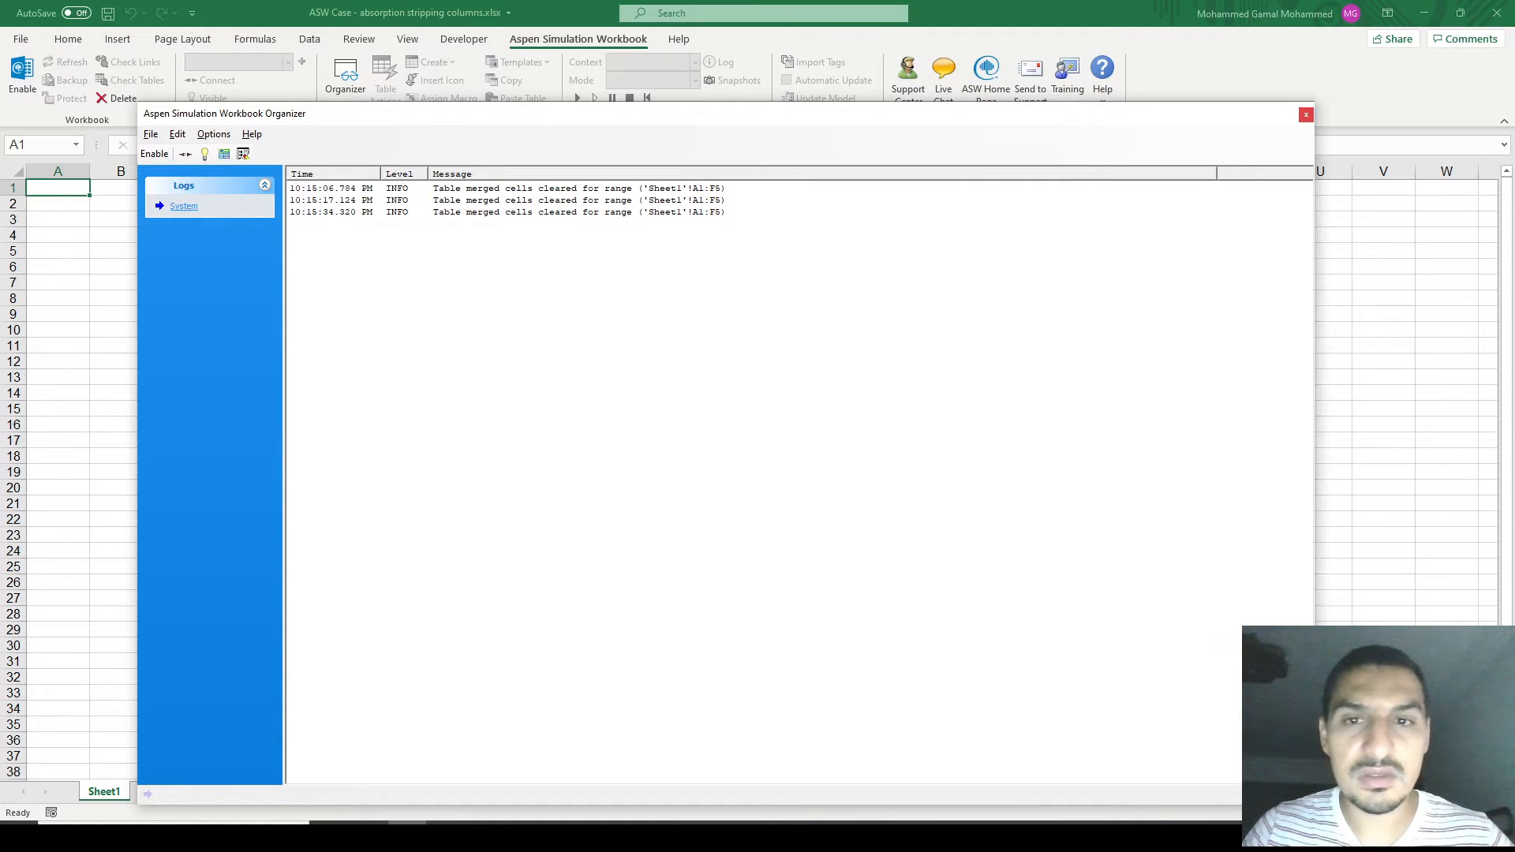
{"action": "left_click", "coordinate": [1306, 114]}
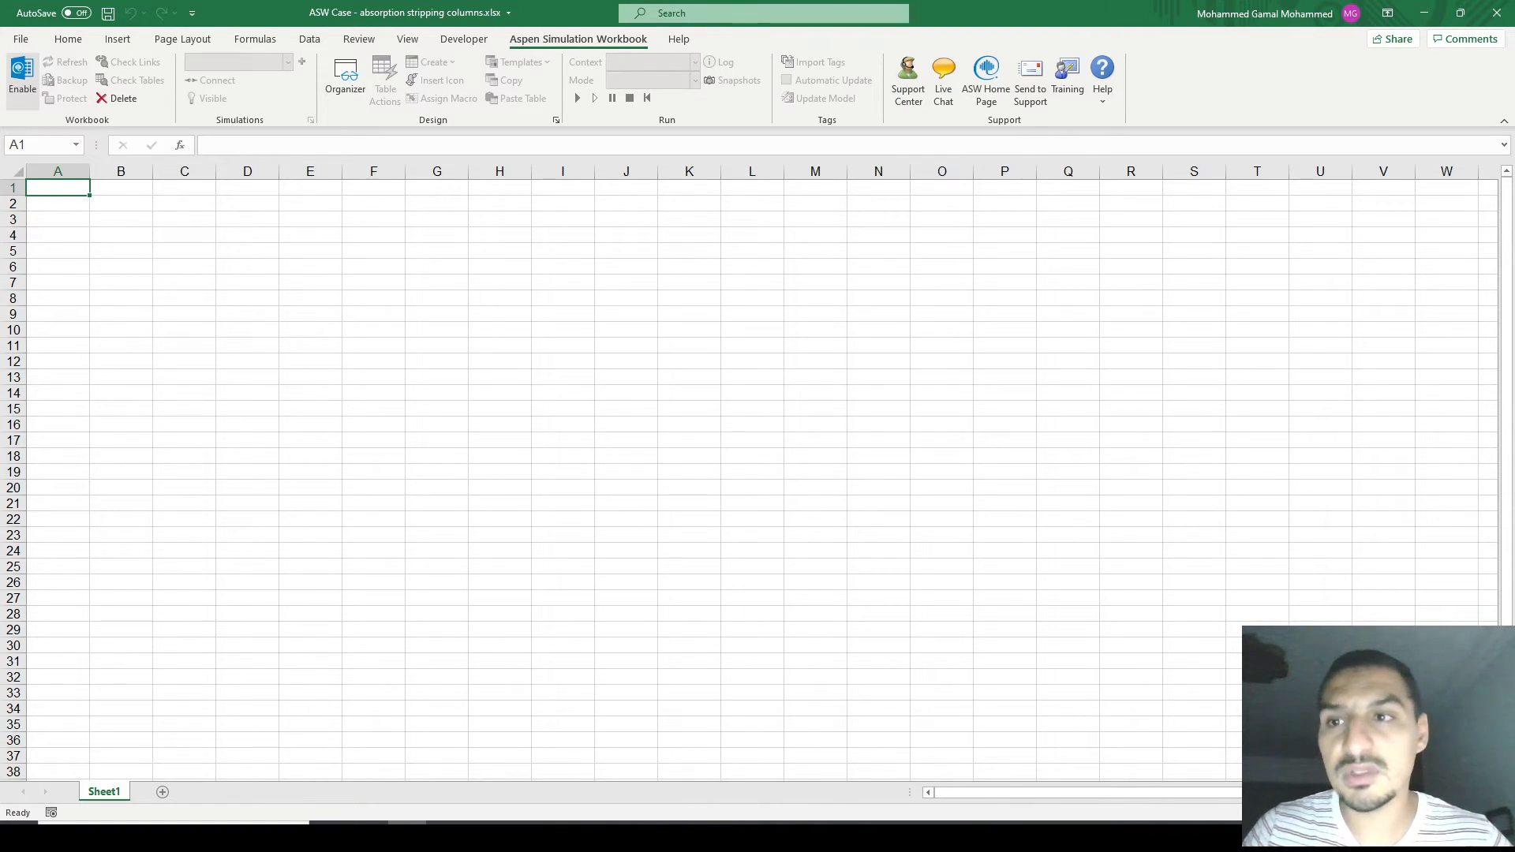
{"action": "left_click", "coordinate": [22, 75]}
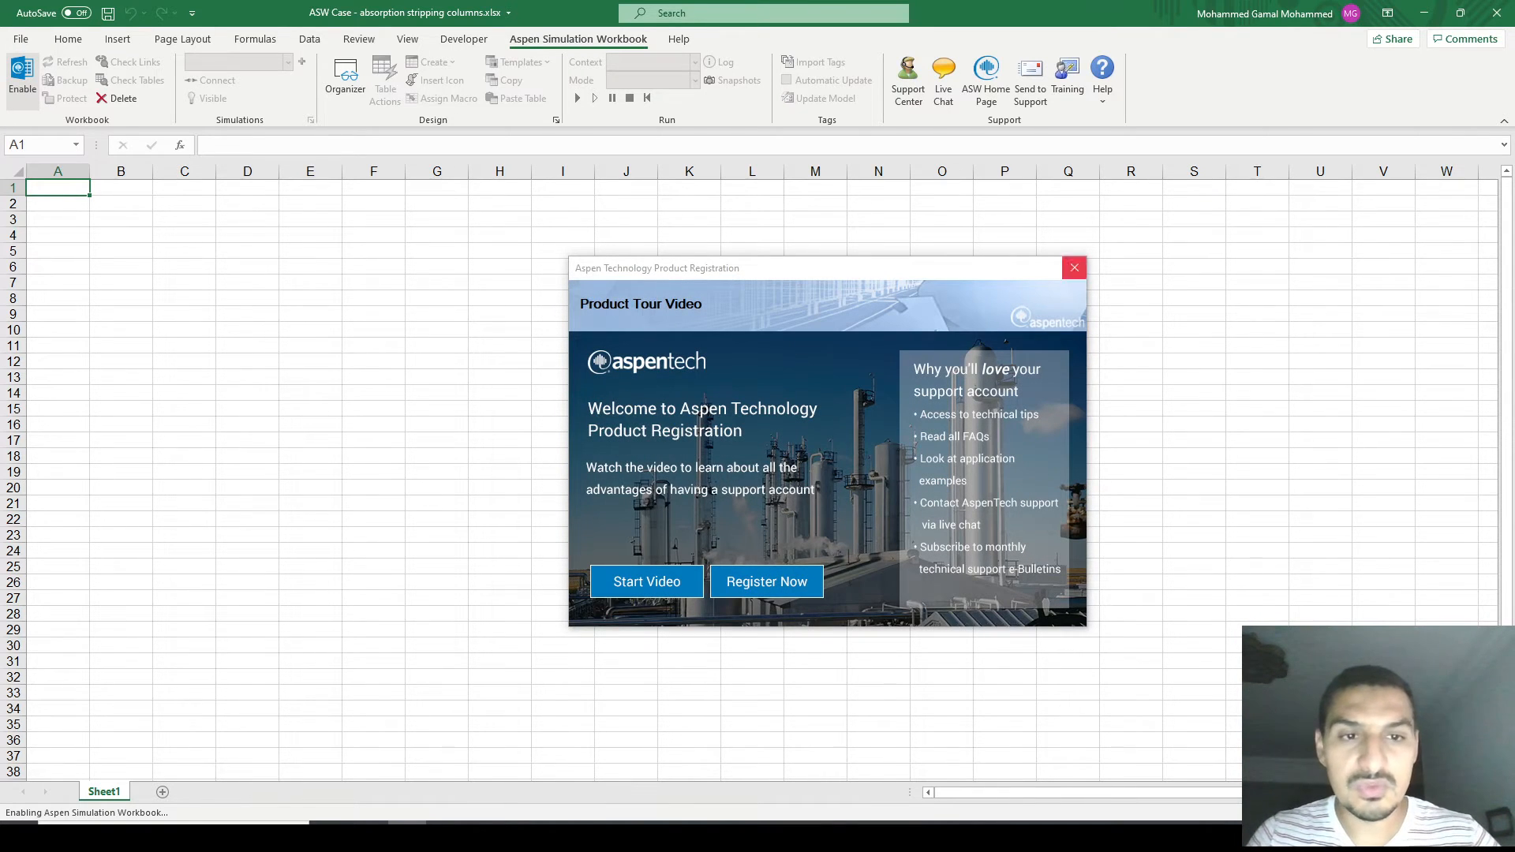
{"action": "left_click", "coordinate": [1074, 268]}
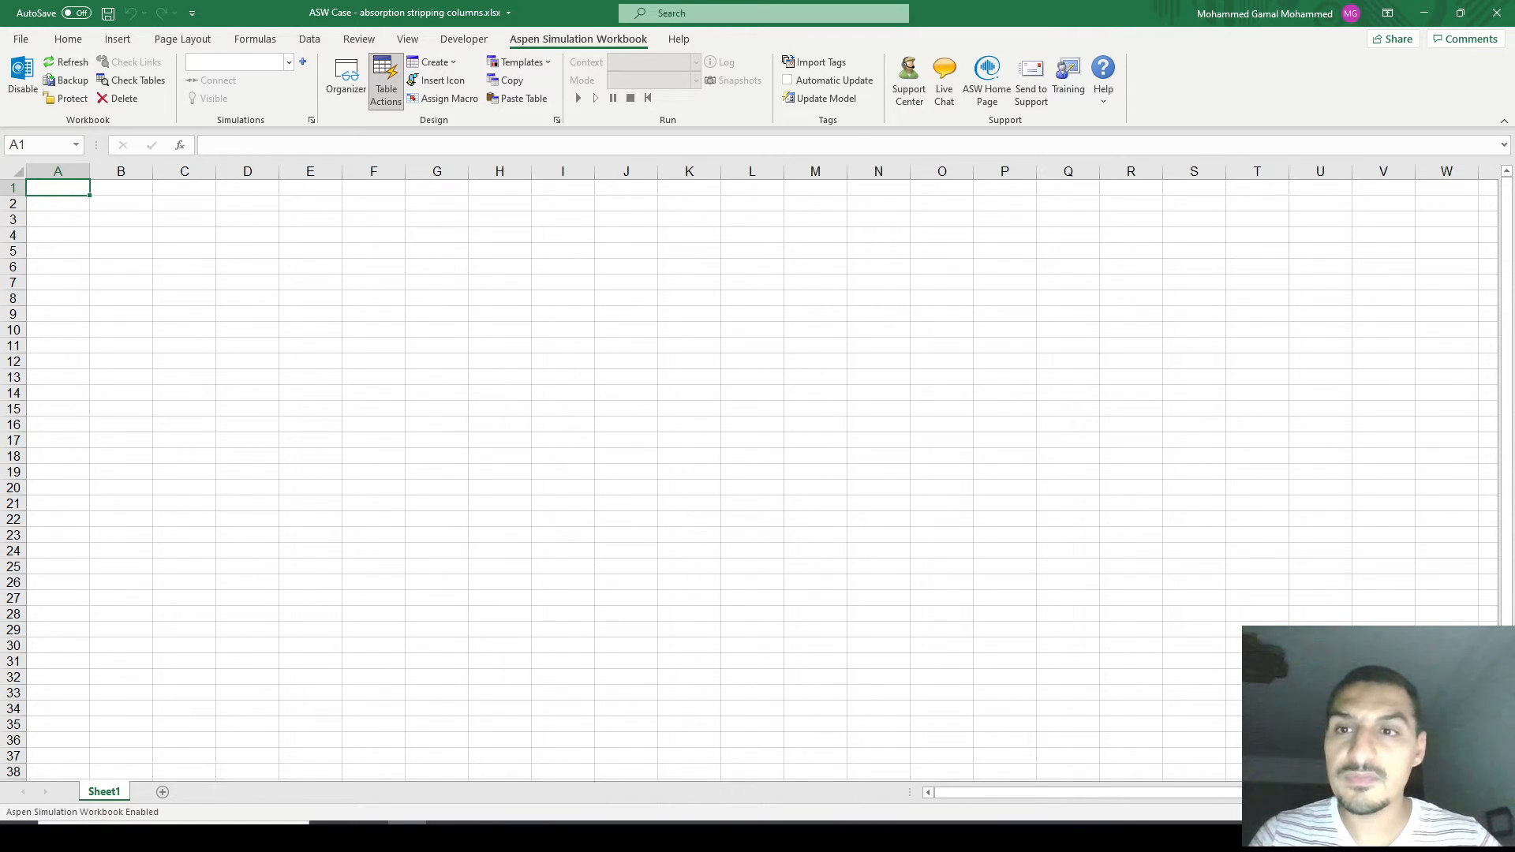
- Check the workbook for broken Aspen Simulation Workbook tables and dismiss the report
{"action": "left_click", "coordinate": [289, 62]}
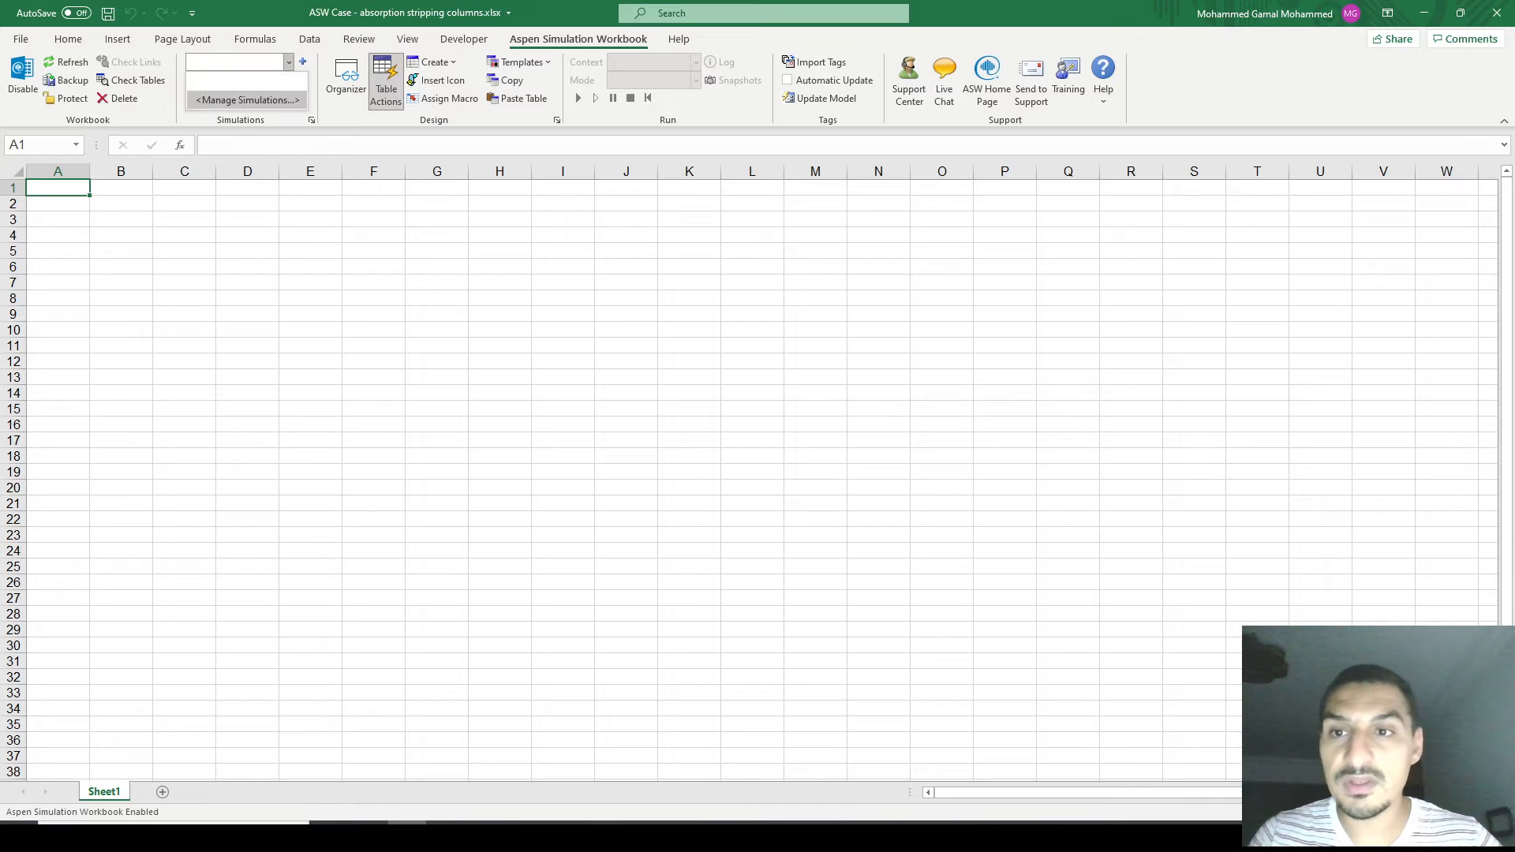
{"action": "left_click", "coordinate": [247, 100]}
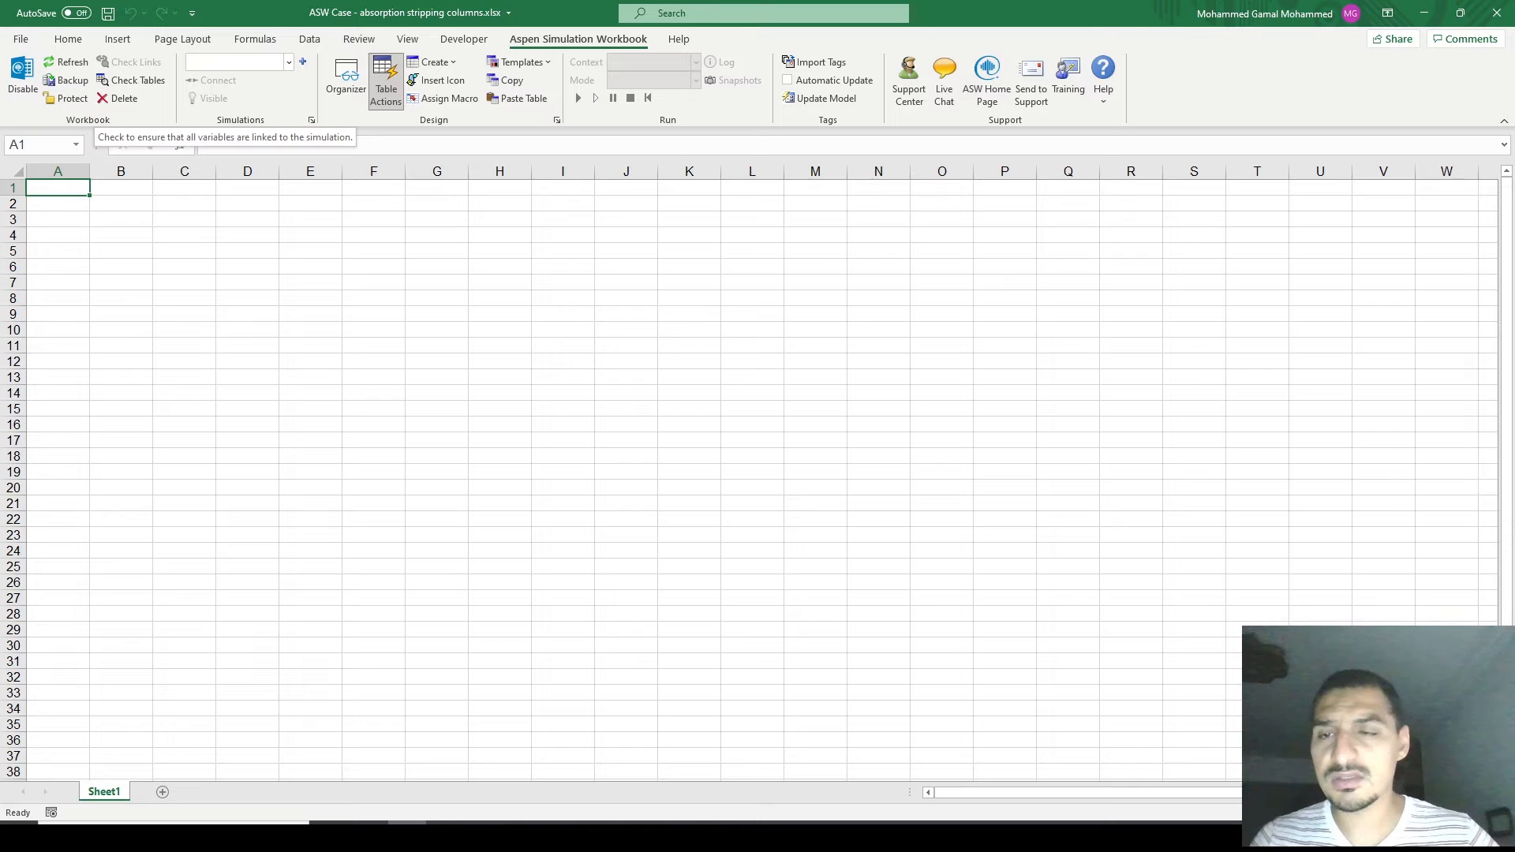
{"action": "left_click", "coordinate": [132, 80]}
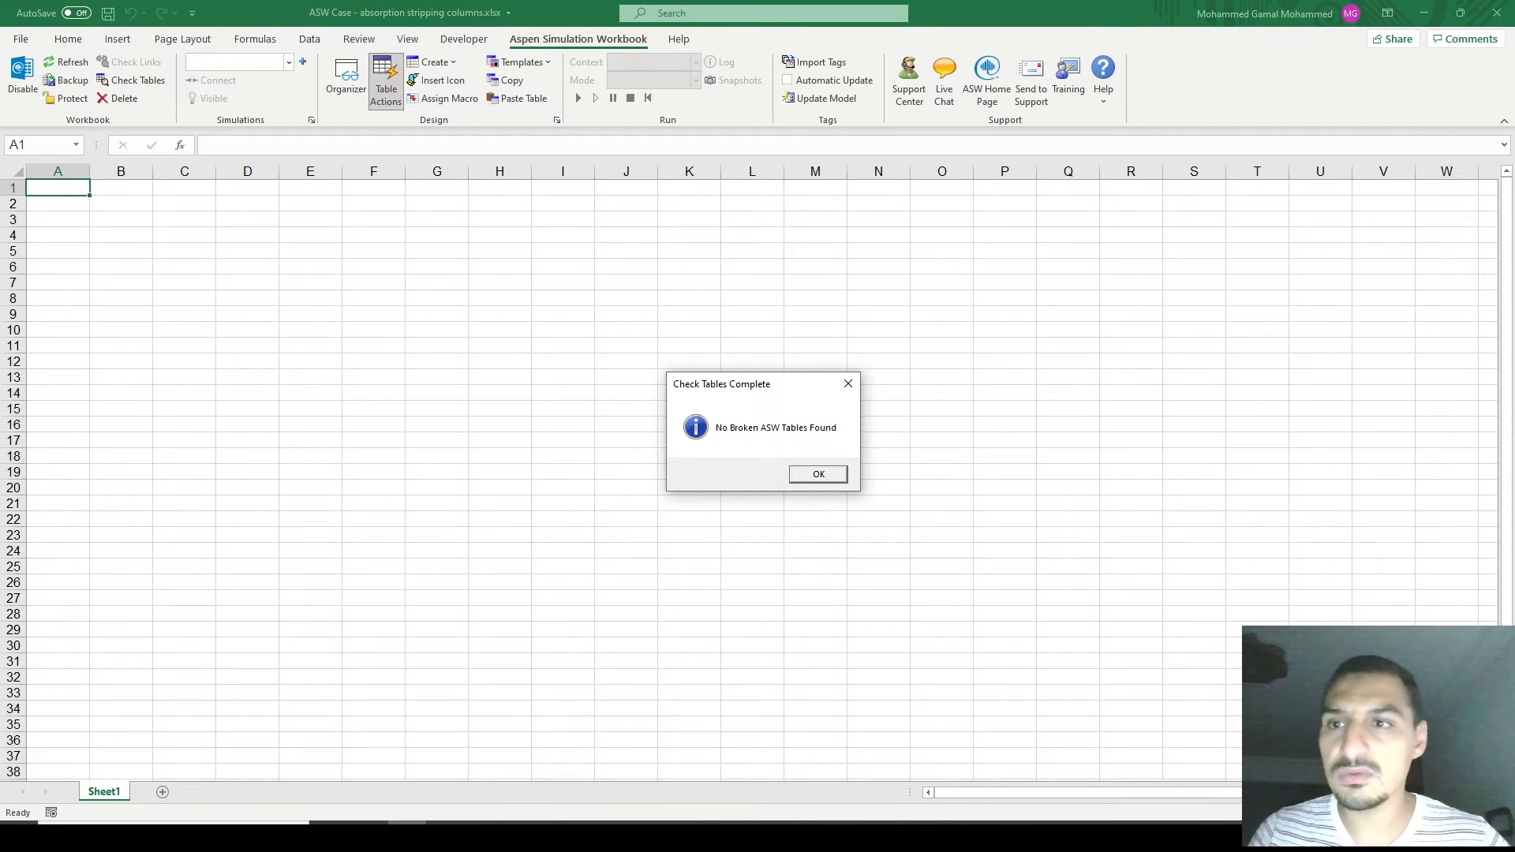
{"action": "key", "text": "Return"}
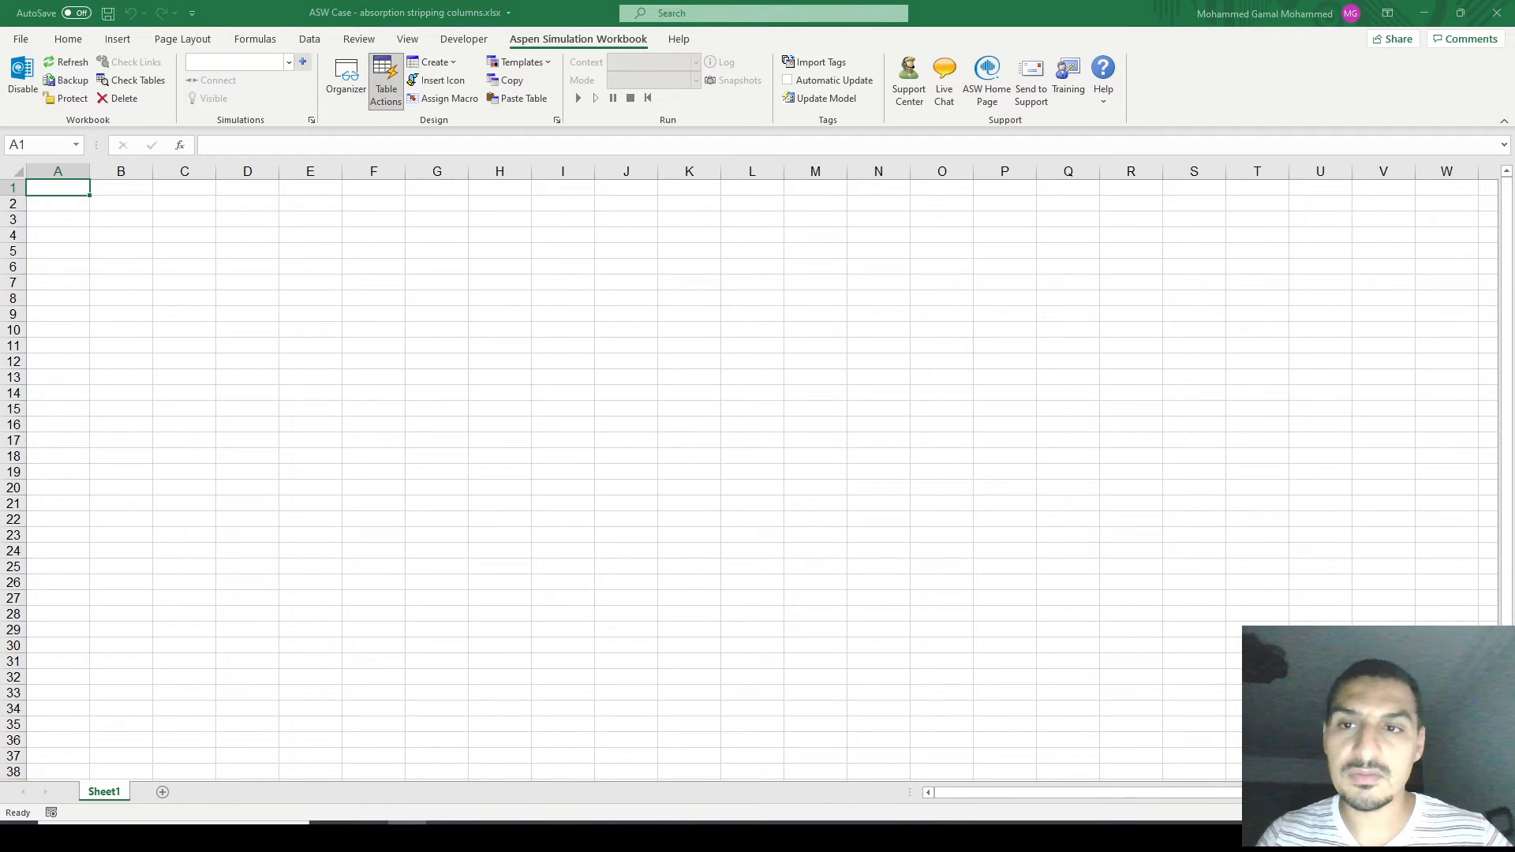
{"action": "scroll", "coordinate": [347, 229], "scroll_direction": "down", "scroll_amount": 5}
{"action": "scroll", "coordinate": [347, 189], "scroll_direction": "up", "scroll_amount": 5}
{"action": "key", "text": "Escape"}
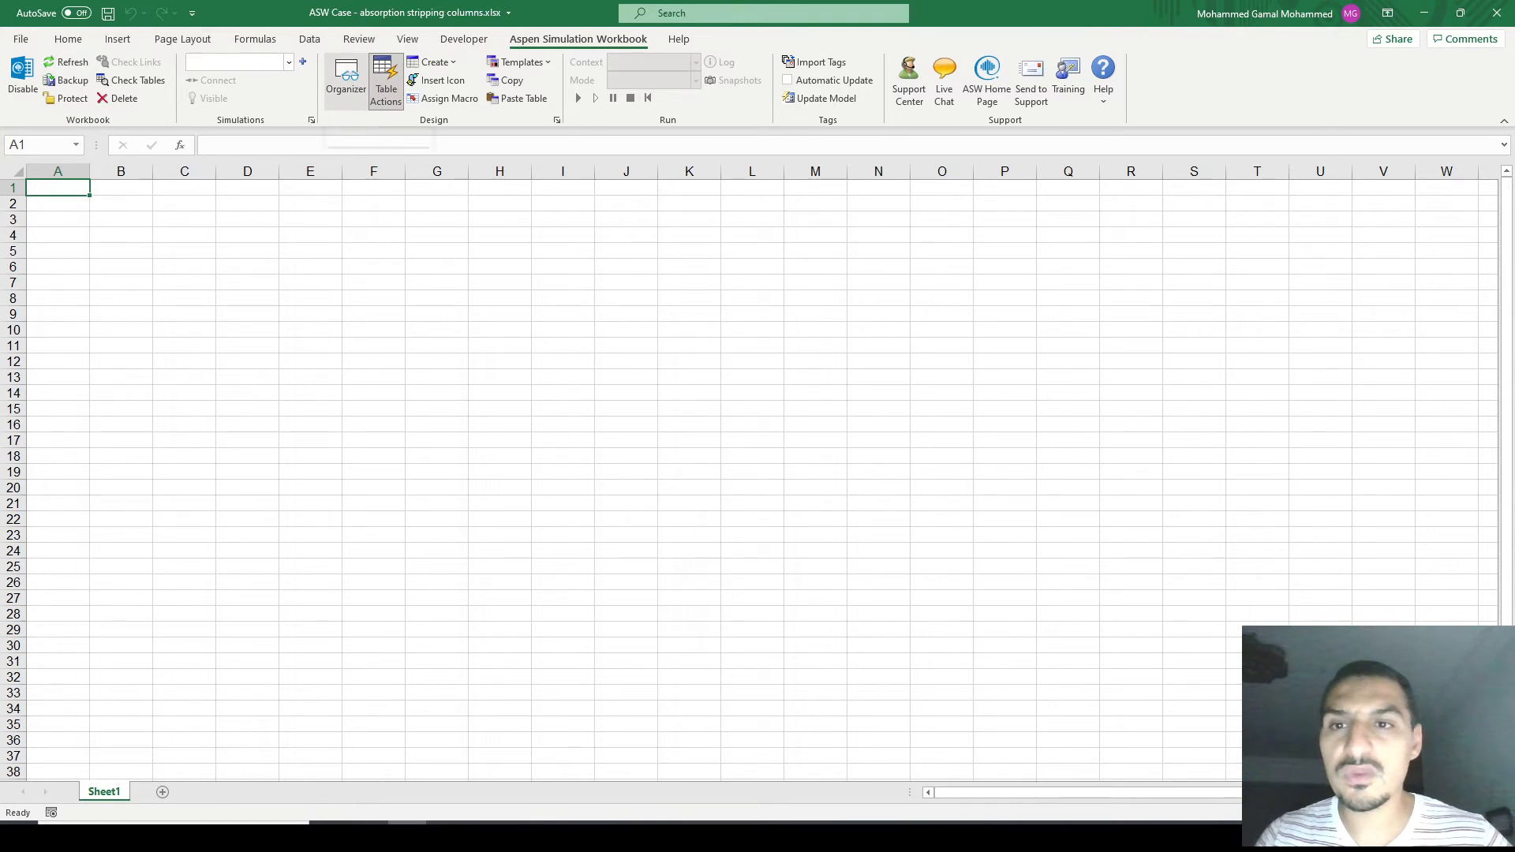
- Add the case absorption - Ammonia from air with water no recycle.apwz to the organizer's simulations configuration
{"action": "left_click", "coordinate": [346, 78]}
{"action": "left_click_drag", "start_coordinate": [410, 121], "coordinate": [424, 74]}
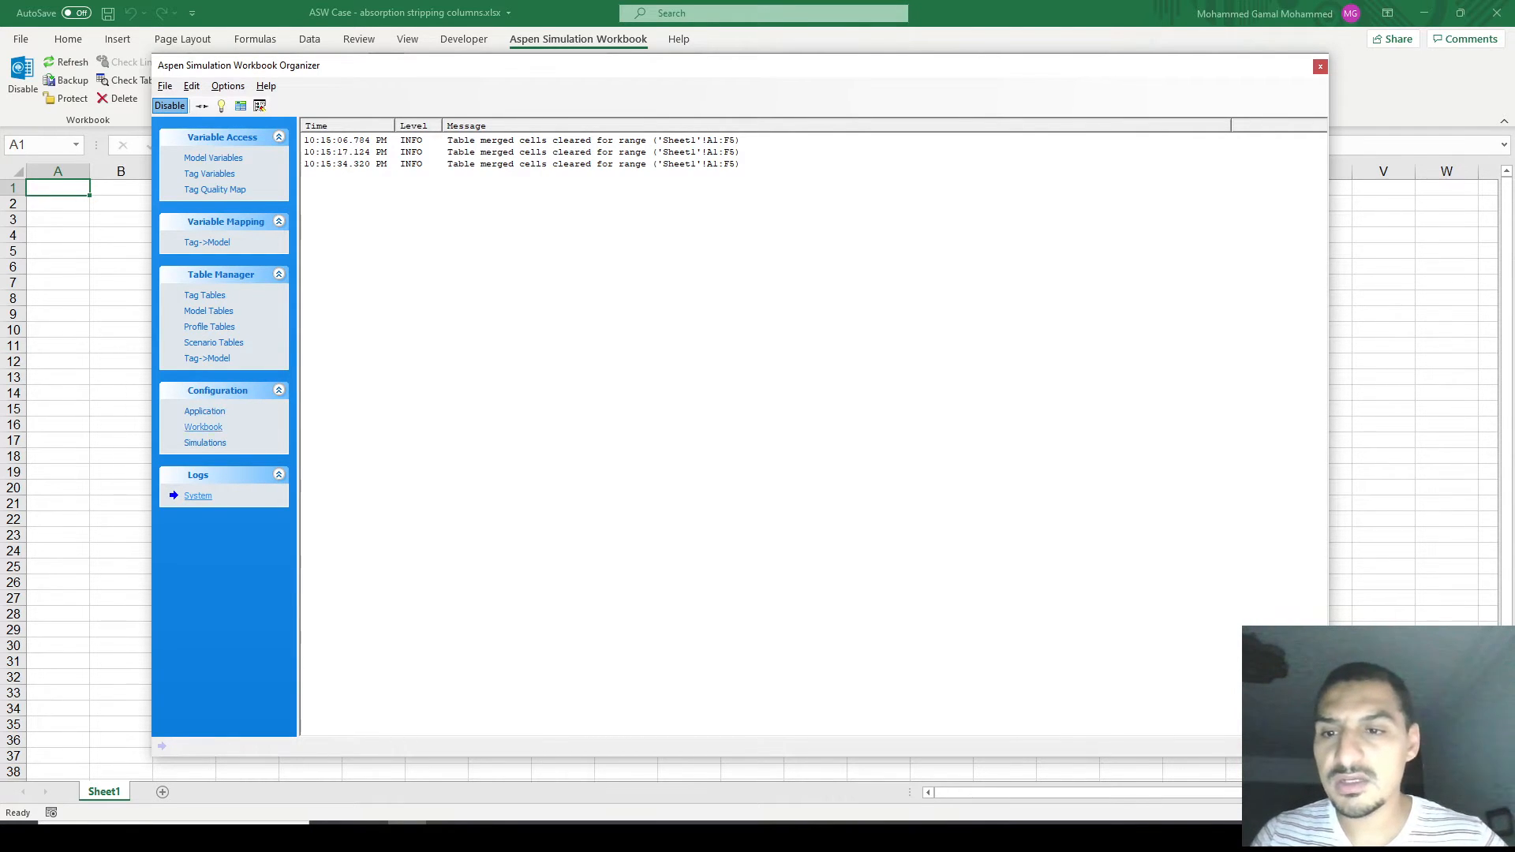
{"action": "left_click", "coordinate": [205, 443]}
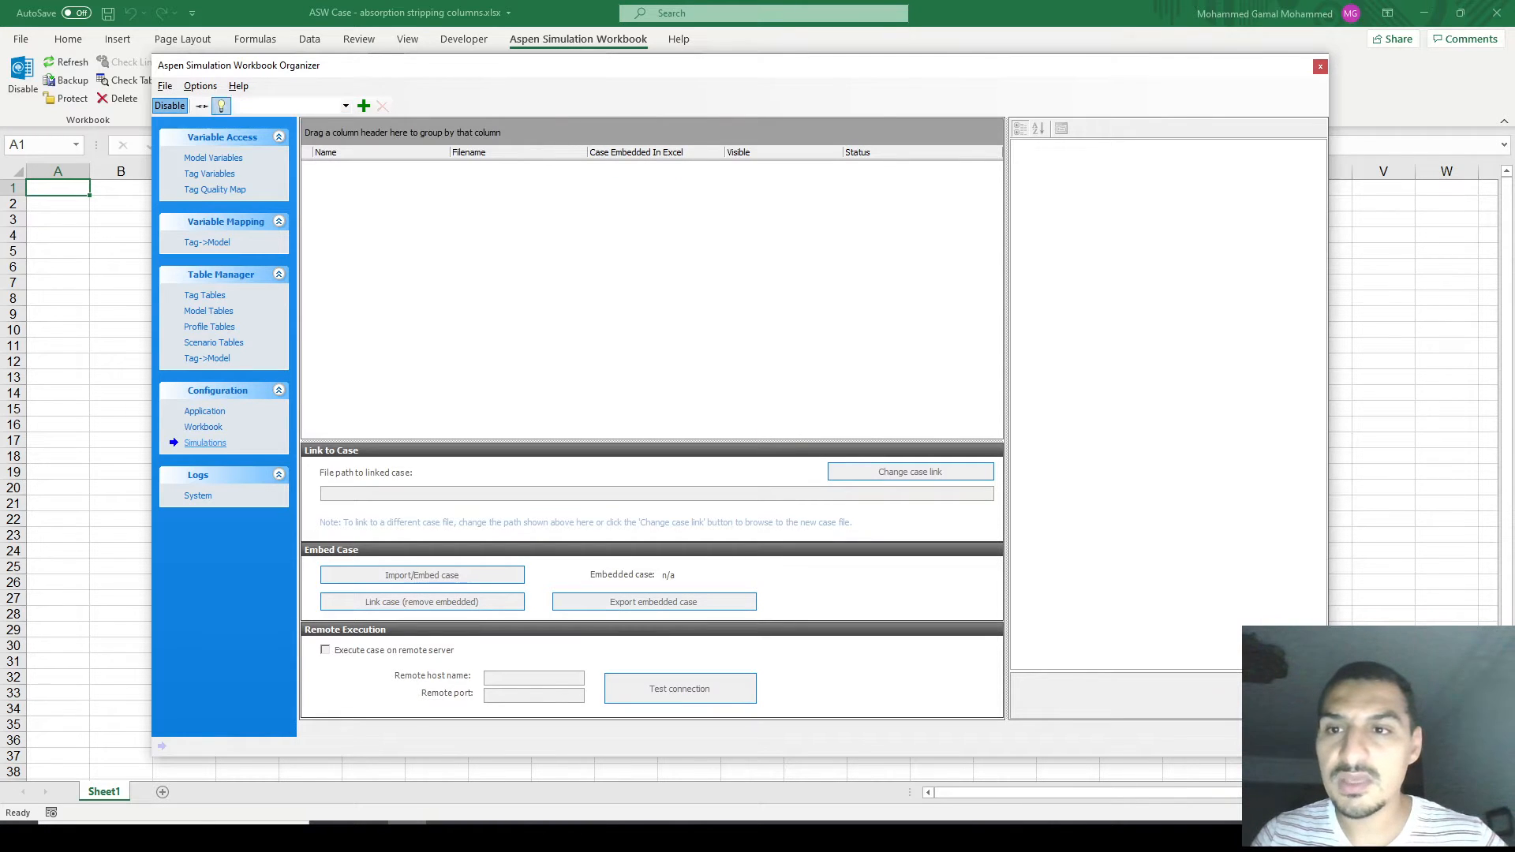
{"action": "left_click_drag", "start_coordinate": [202, 67], "coordinate": [331, 97]}
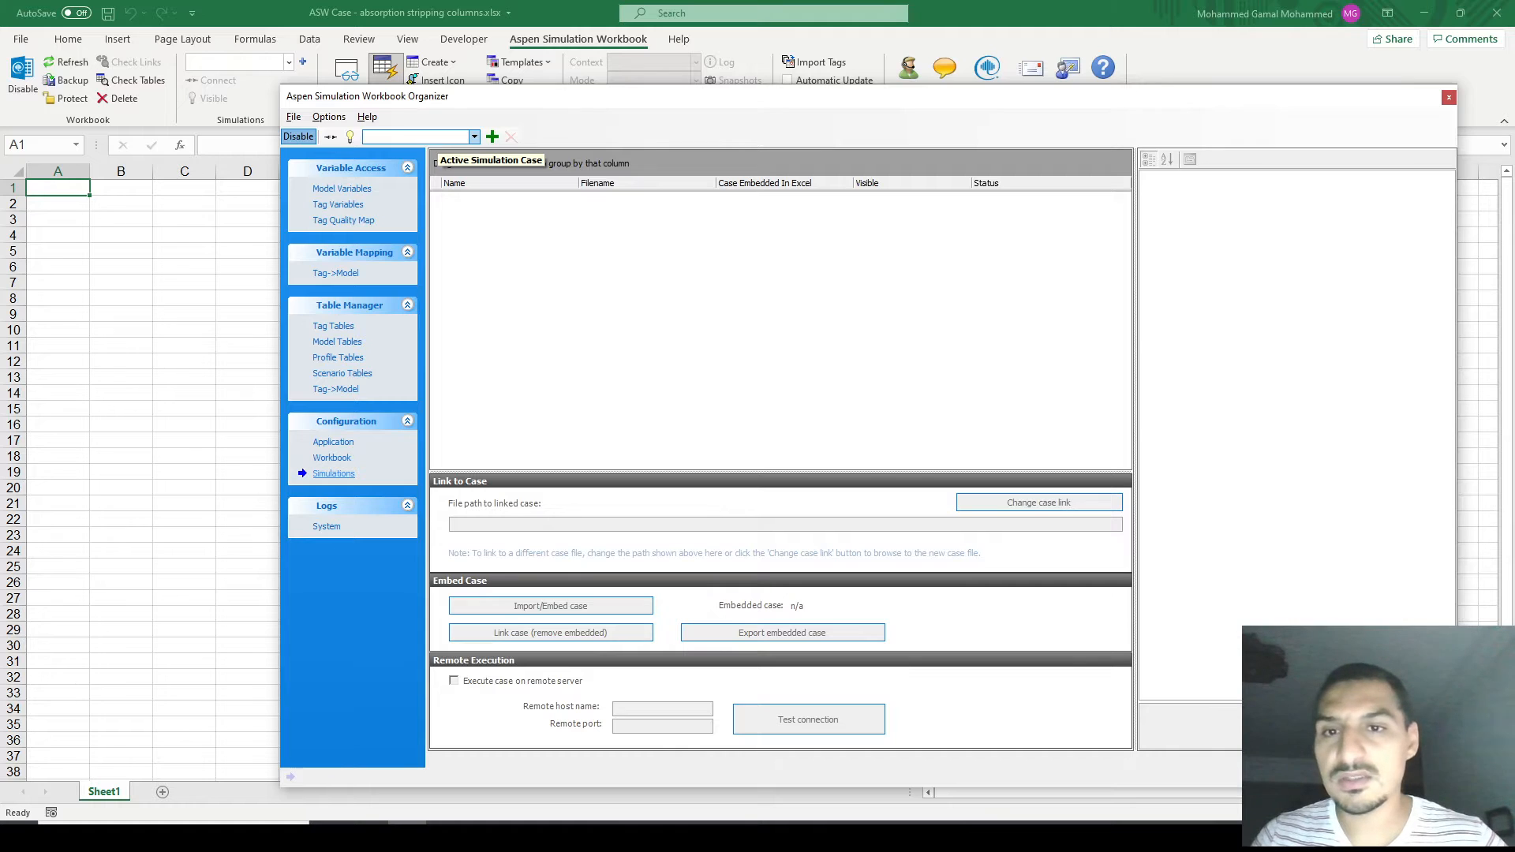
{"action": "left_click", "coordinate": [492, 136]}
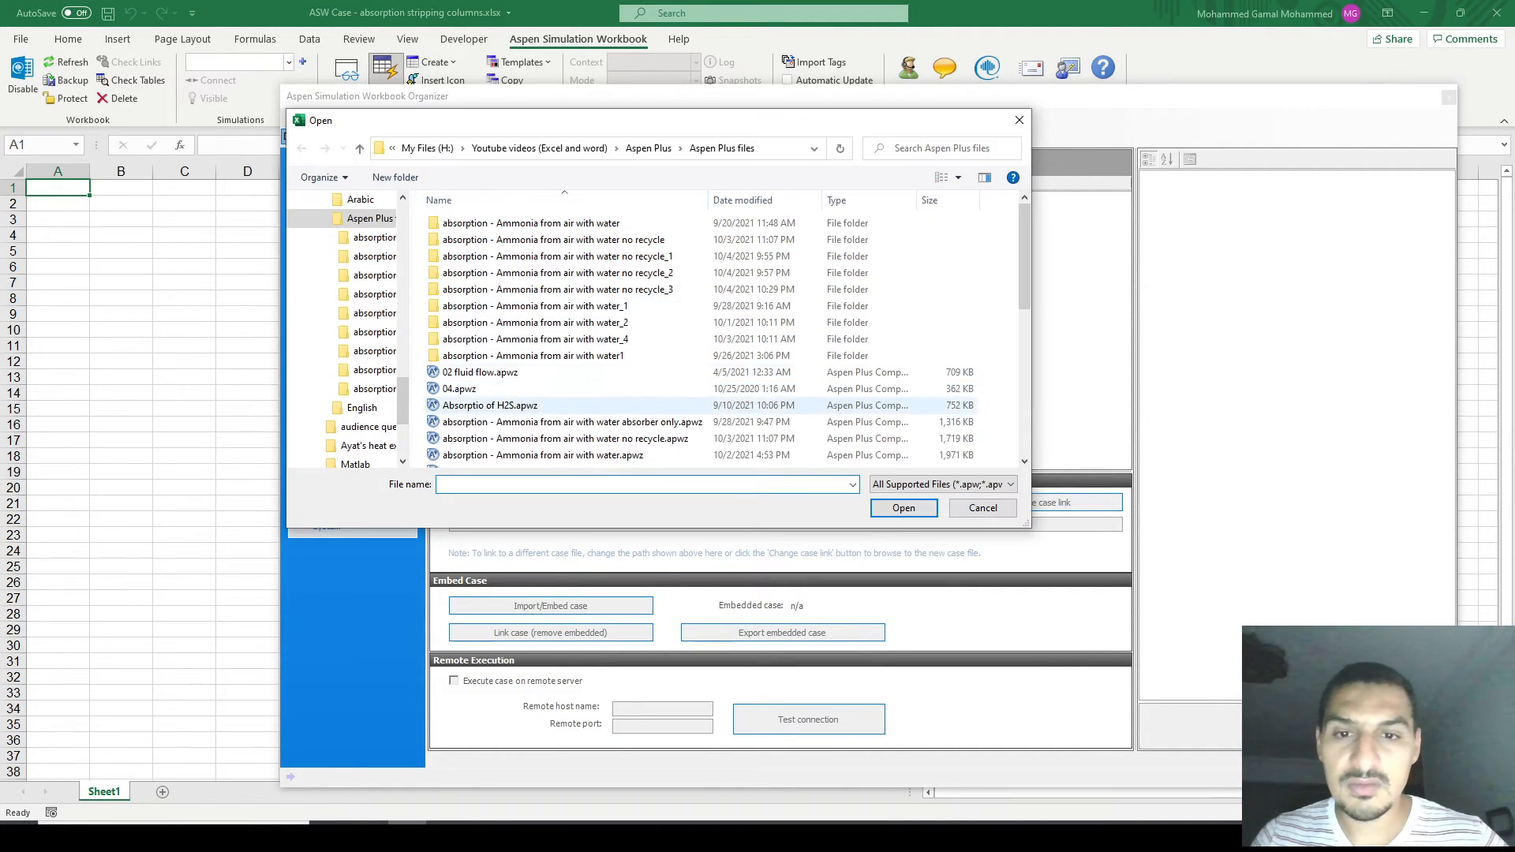
{"action": "scroll", "coordinate": [620, 399], "scroll_direction": "down", "scroll_amount": 1}
{"action": "double_click", "coordinate": [620, 397]}
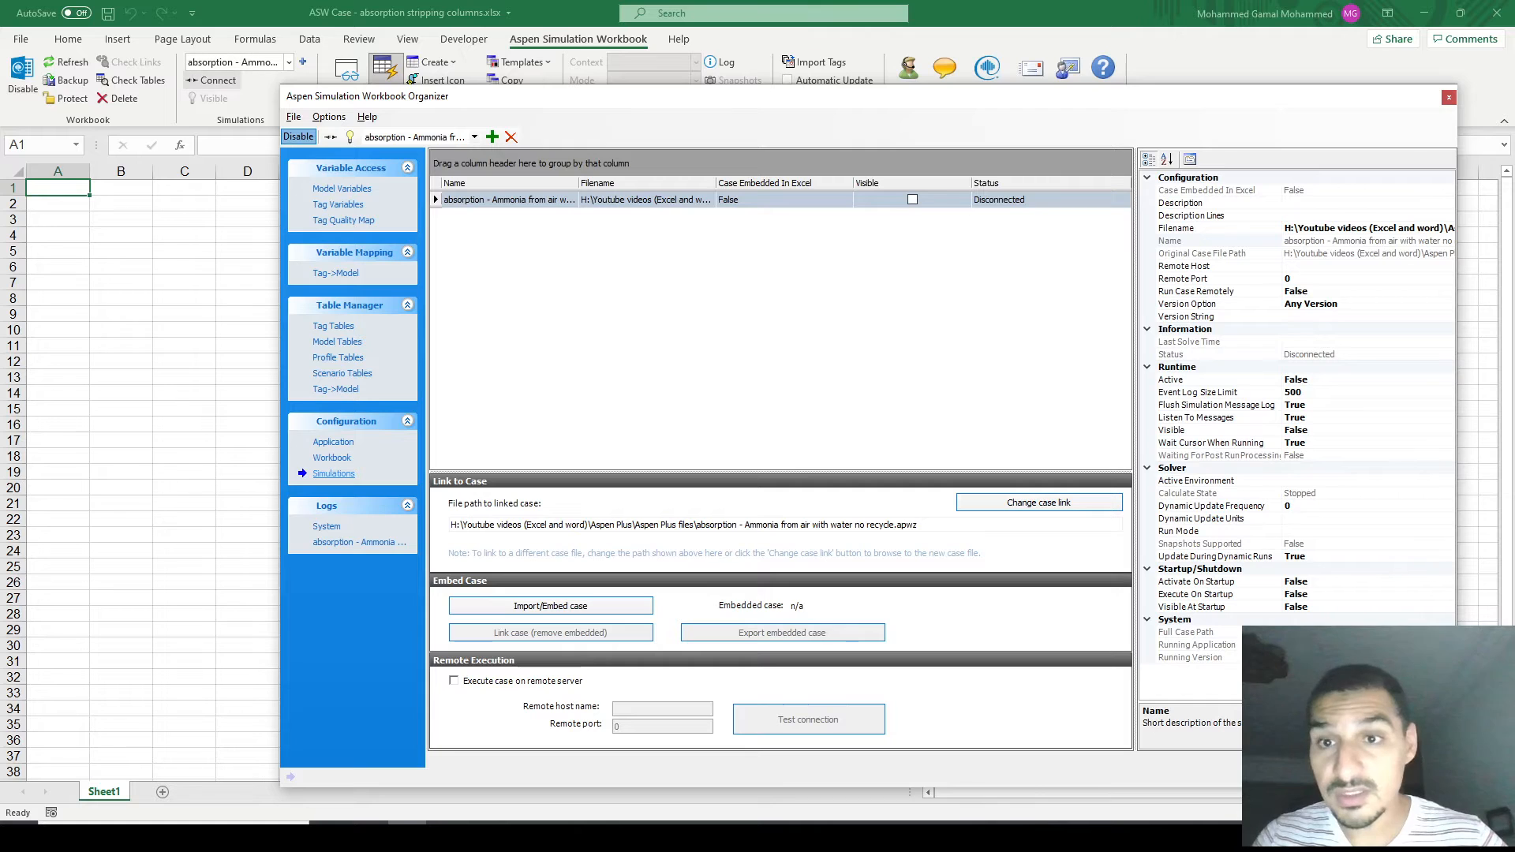
- Activate the connection to the linked Aspen Plus case and close the organizer
{"action": "left_click_drag", "start_coordinate": [1026, 97], "coordinate": [944, 3]}
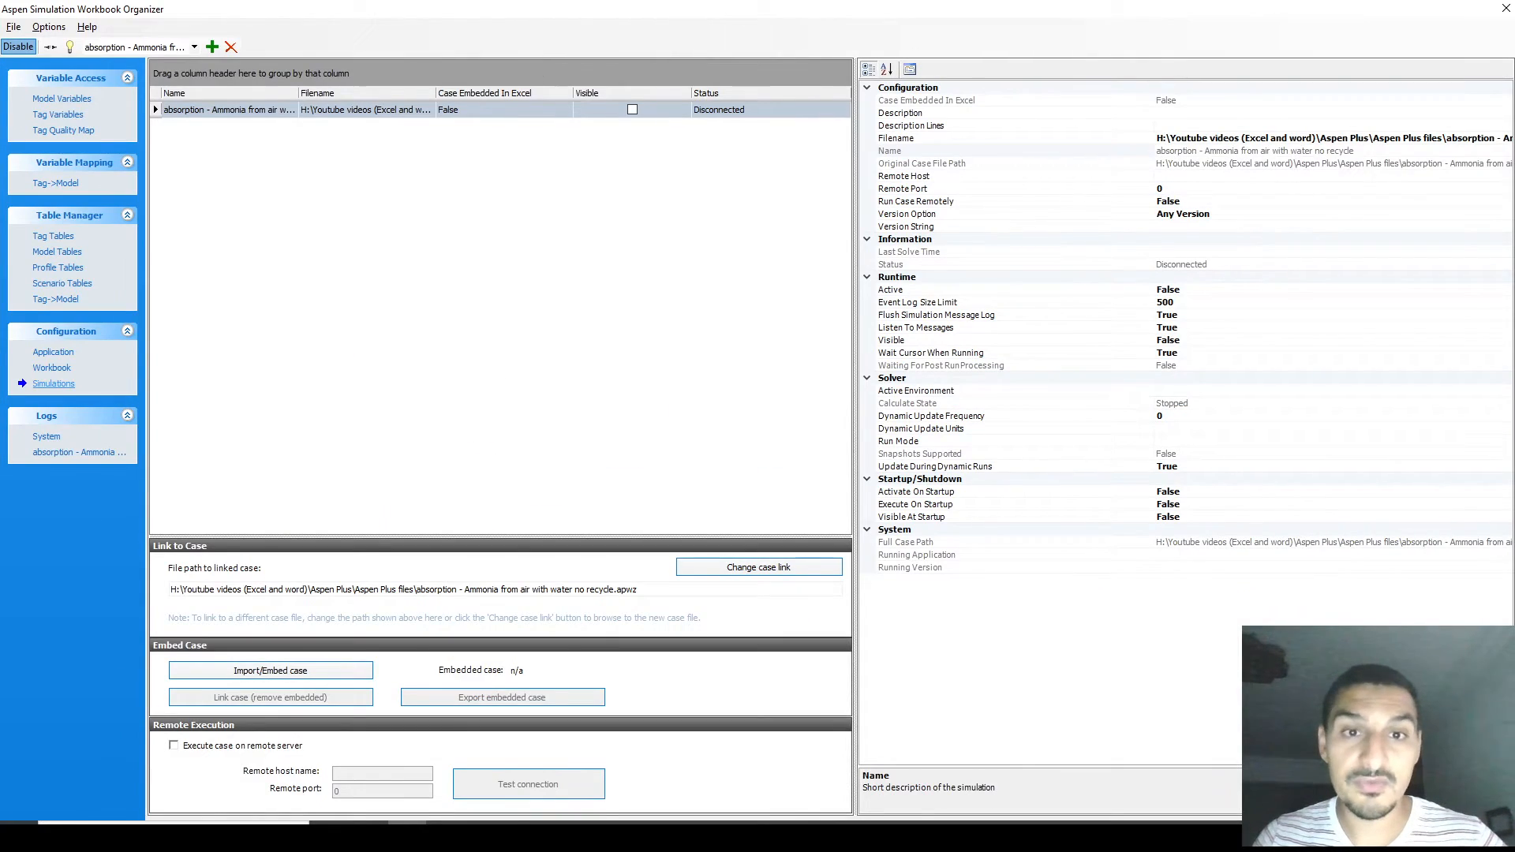
{"action": "left_click_drag", "start_coordinate": [855, 434], "coordinate": [922, 434]}
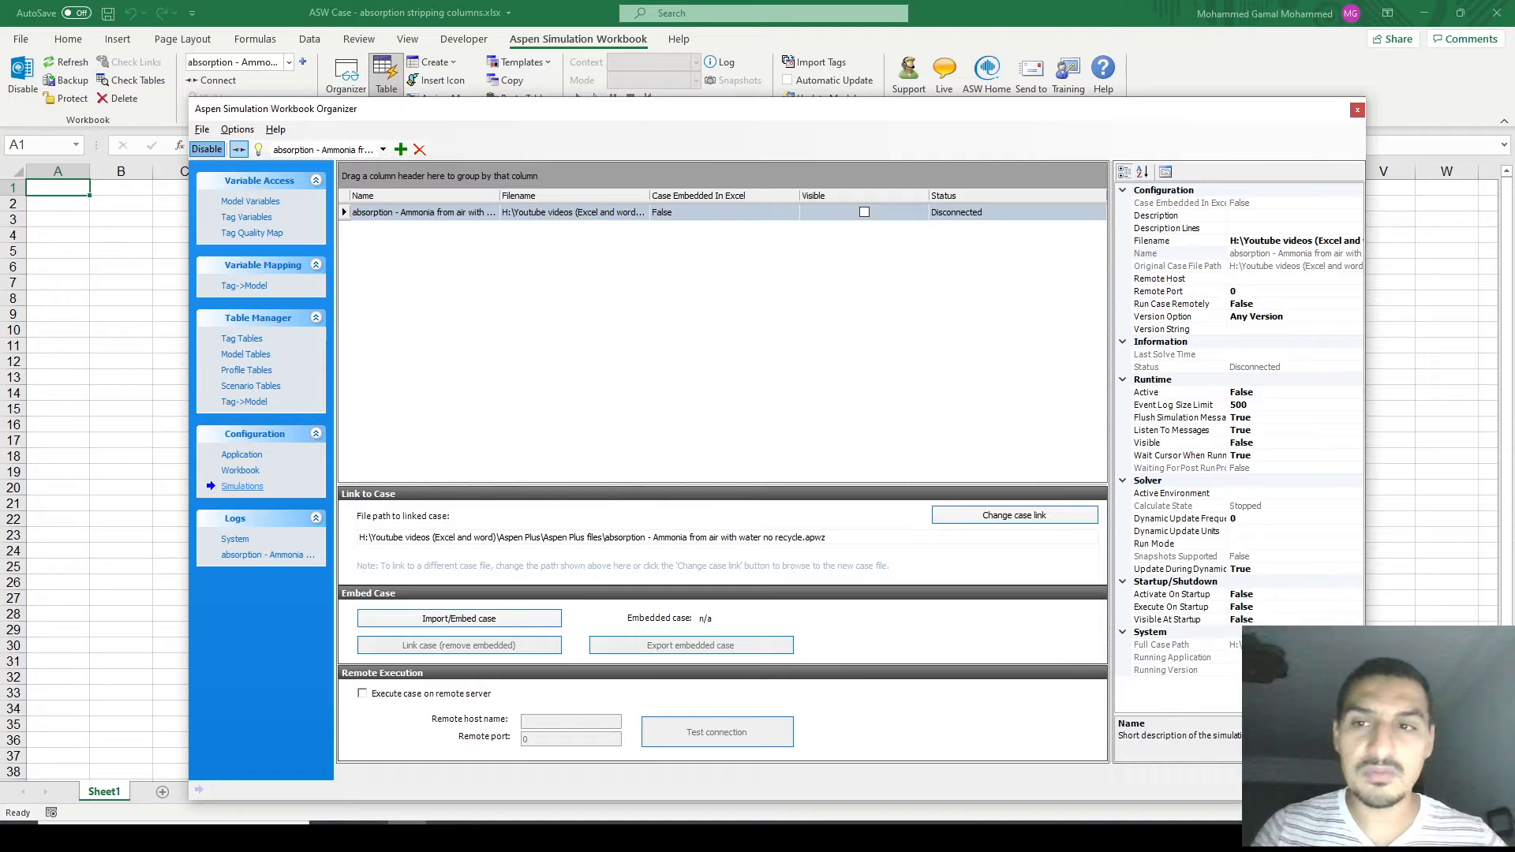
{"action": "left_click", "coordinate": [238, 149]}
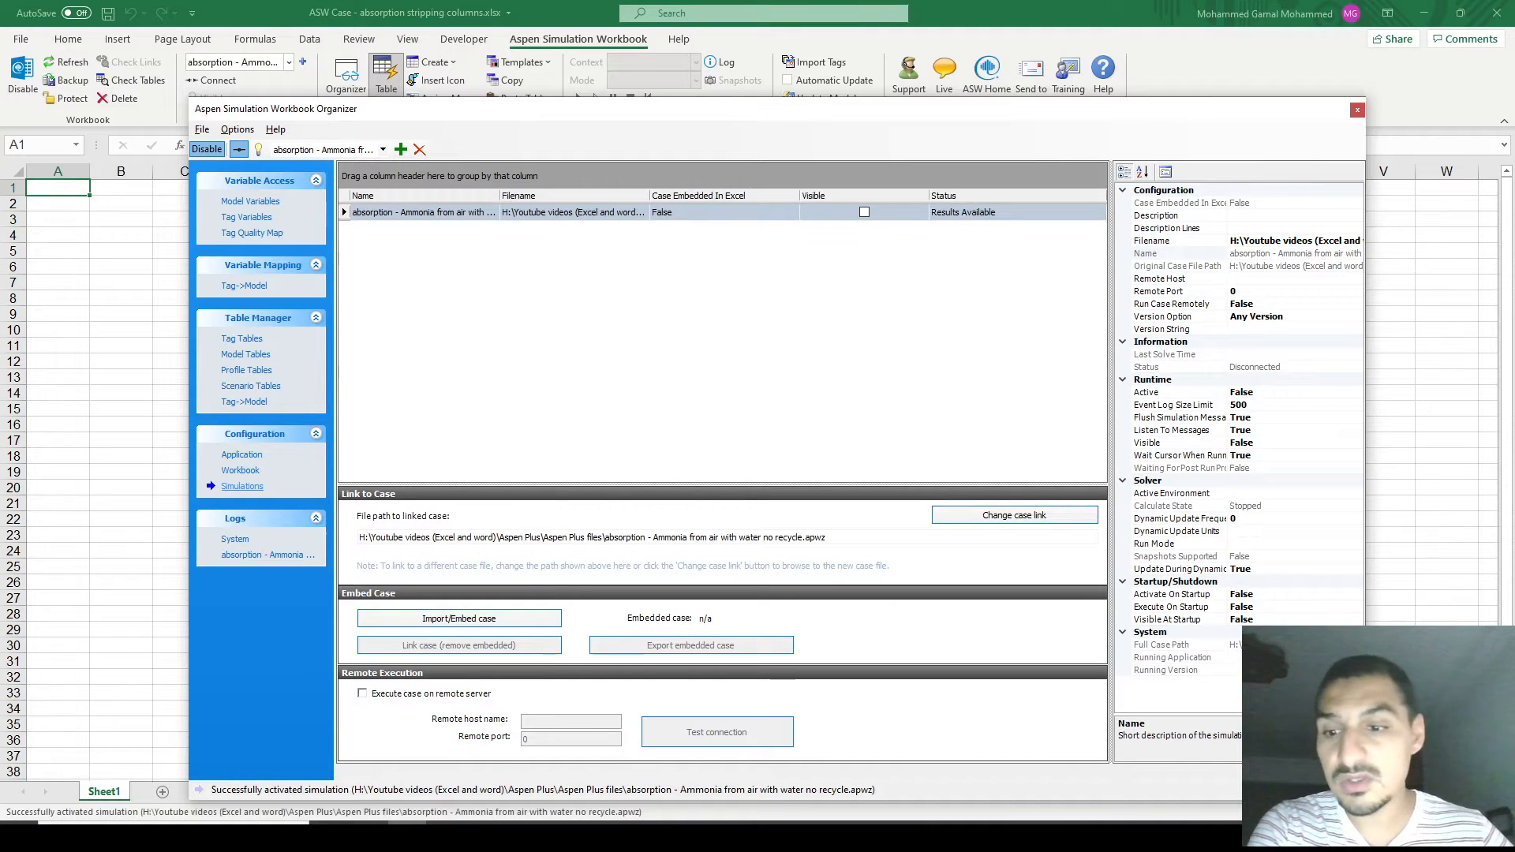
{"action": "left_click", "coordinate": [639, 836]}
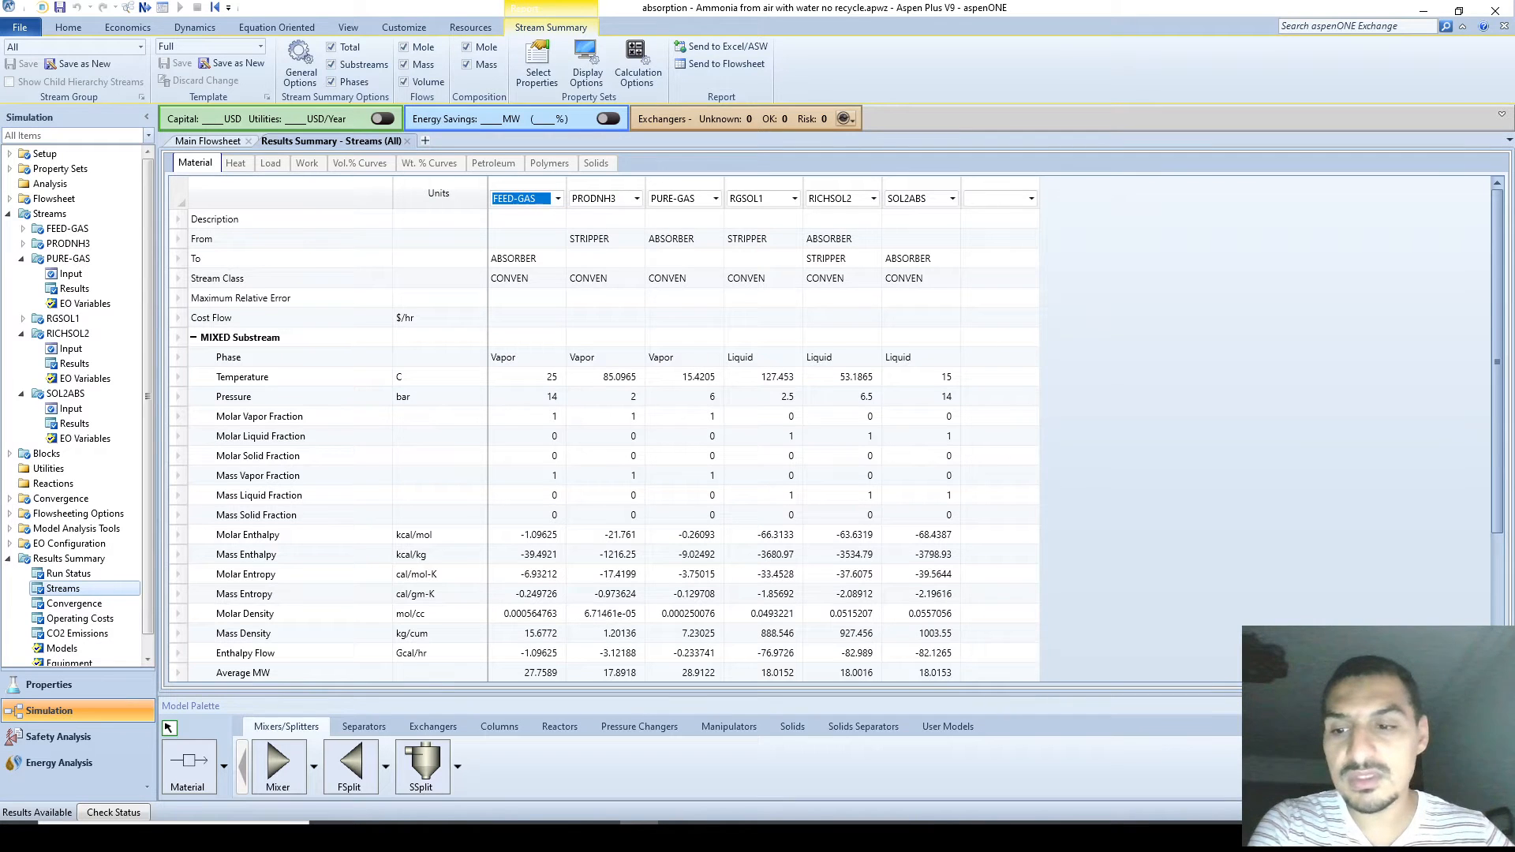
{"action": "left_click", "coordinate": [639, 837]}
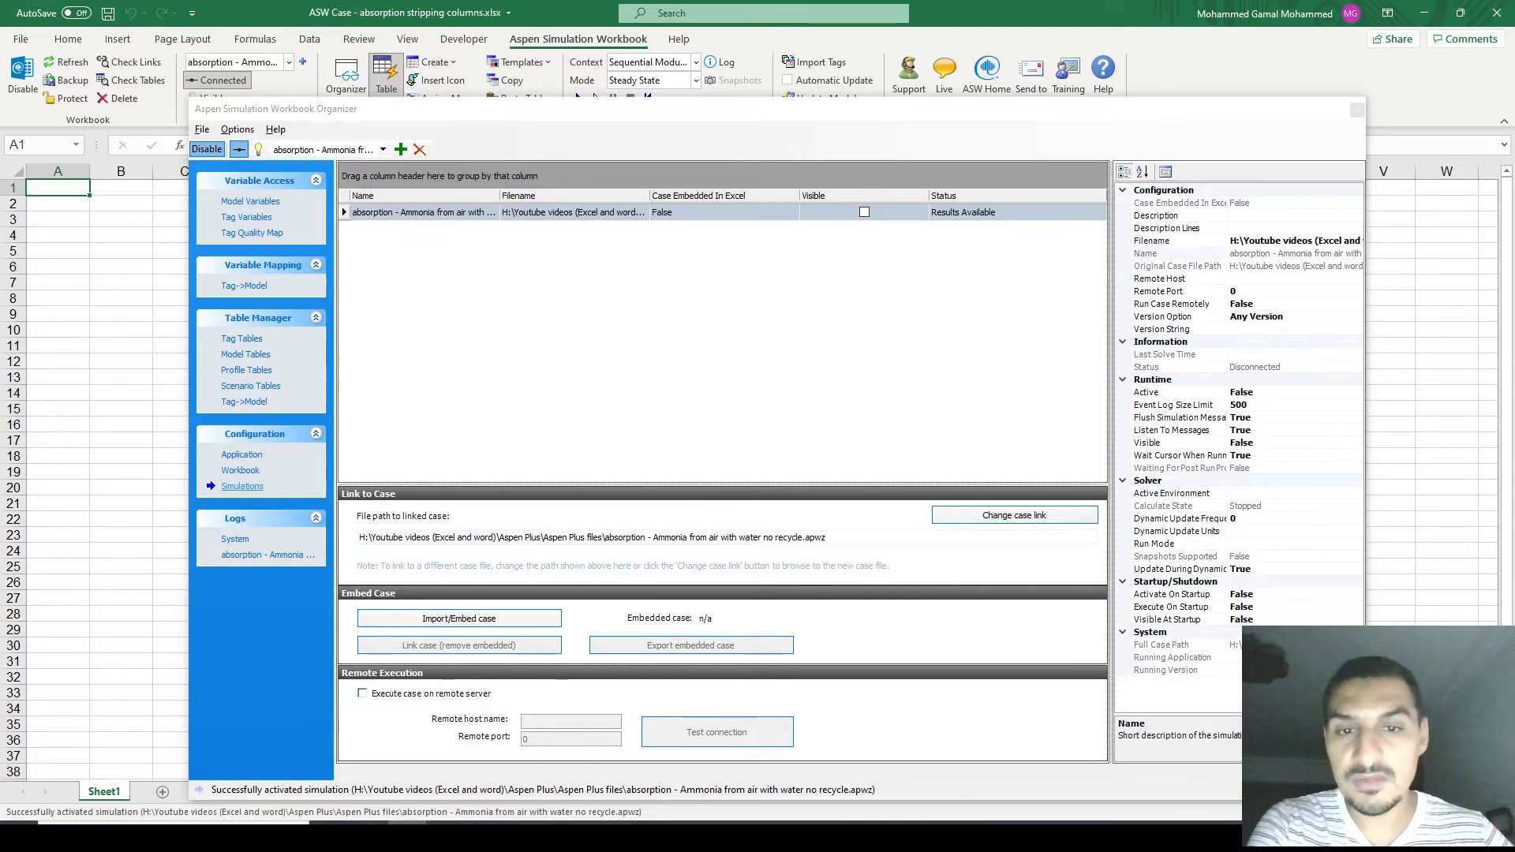
{"action": "left_click_drag", "start_coordinate": [996, 110], "coordinate": [943, 86]}
{"action": "left_click", "coordinate": [1303, 85]}
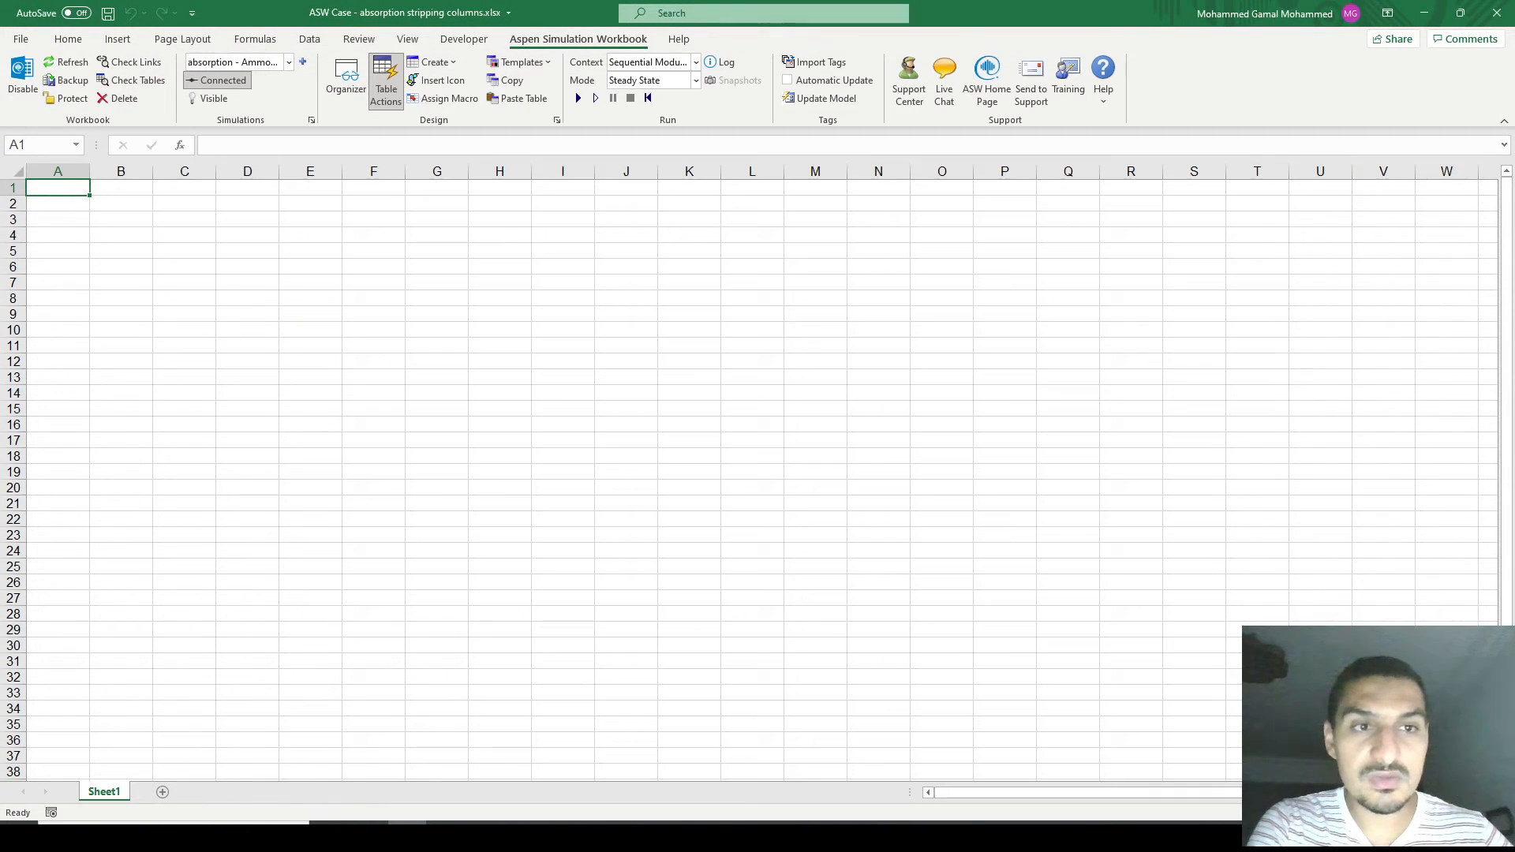
- Create a scenario table in the organizer, placing it at cell B2 of Sheet1
{"action": "left_click", "coordinate": [120, 204]}
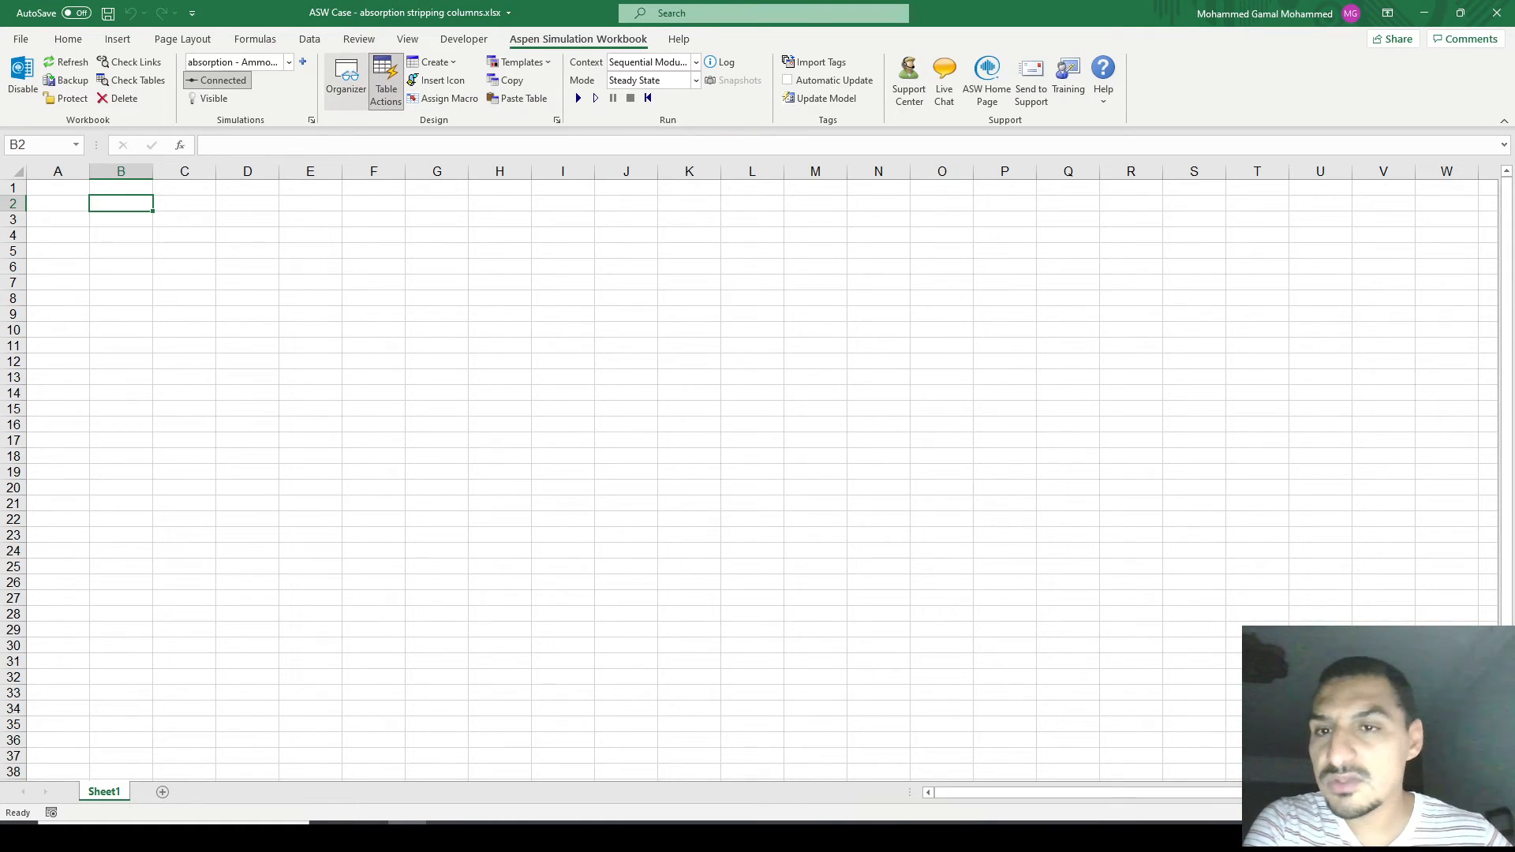
{"action": "left_click", "coordinate": [346, 79]}
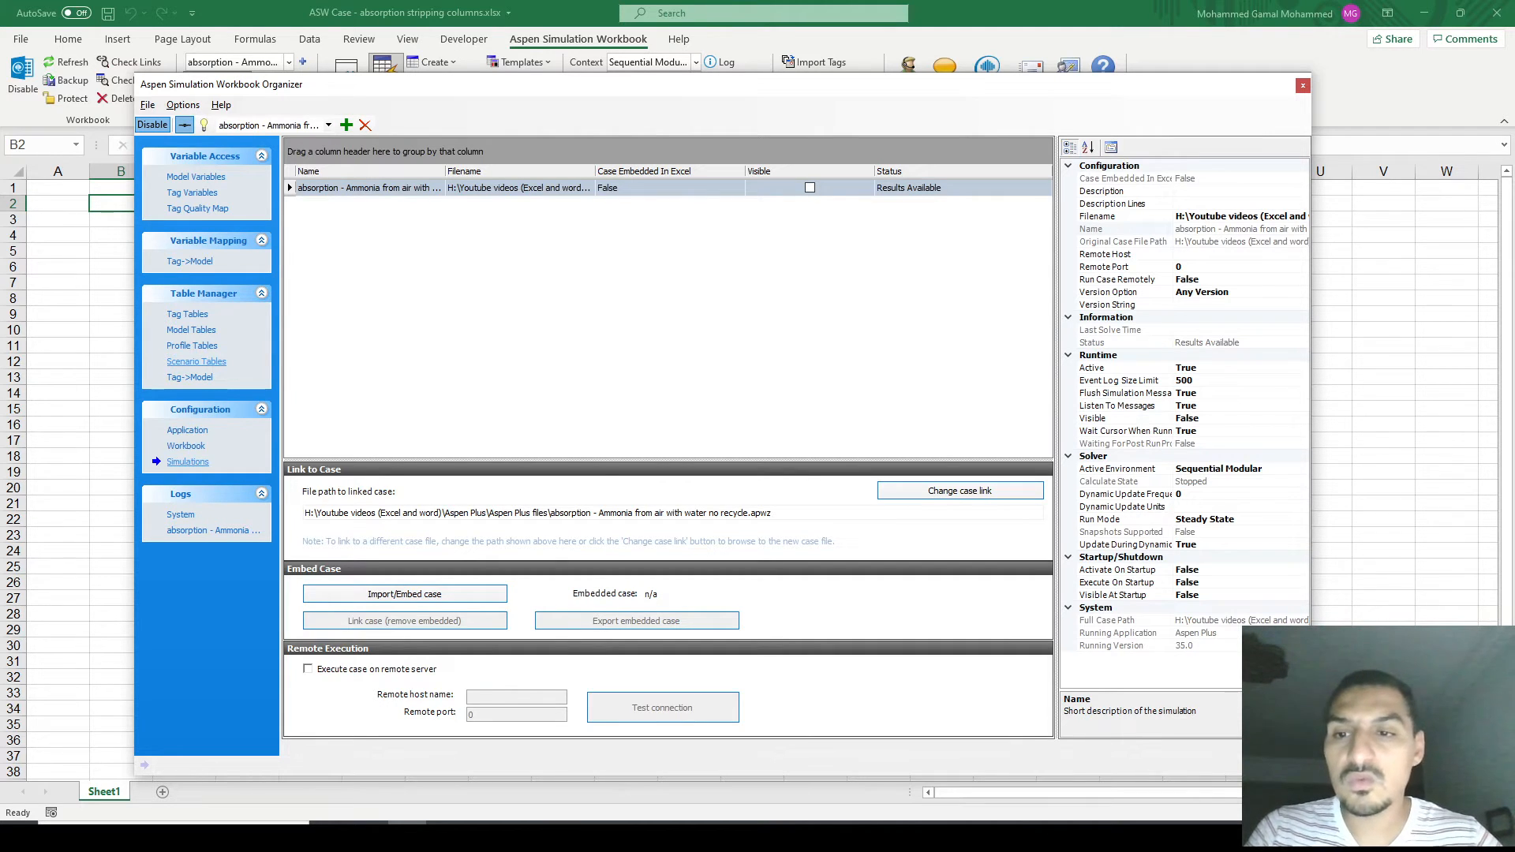
{"action": "left_click", "coordinate": [195, 362]}
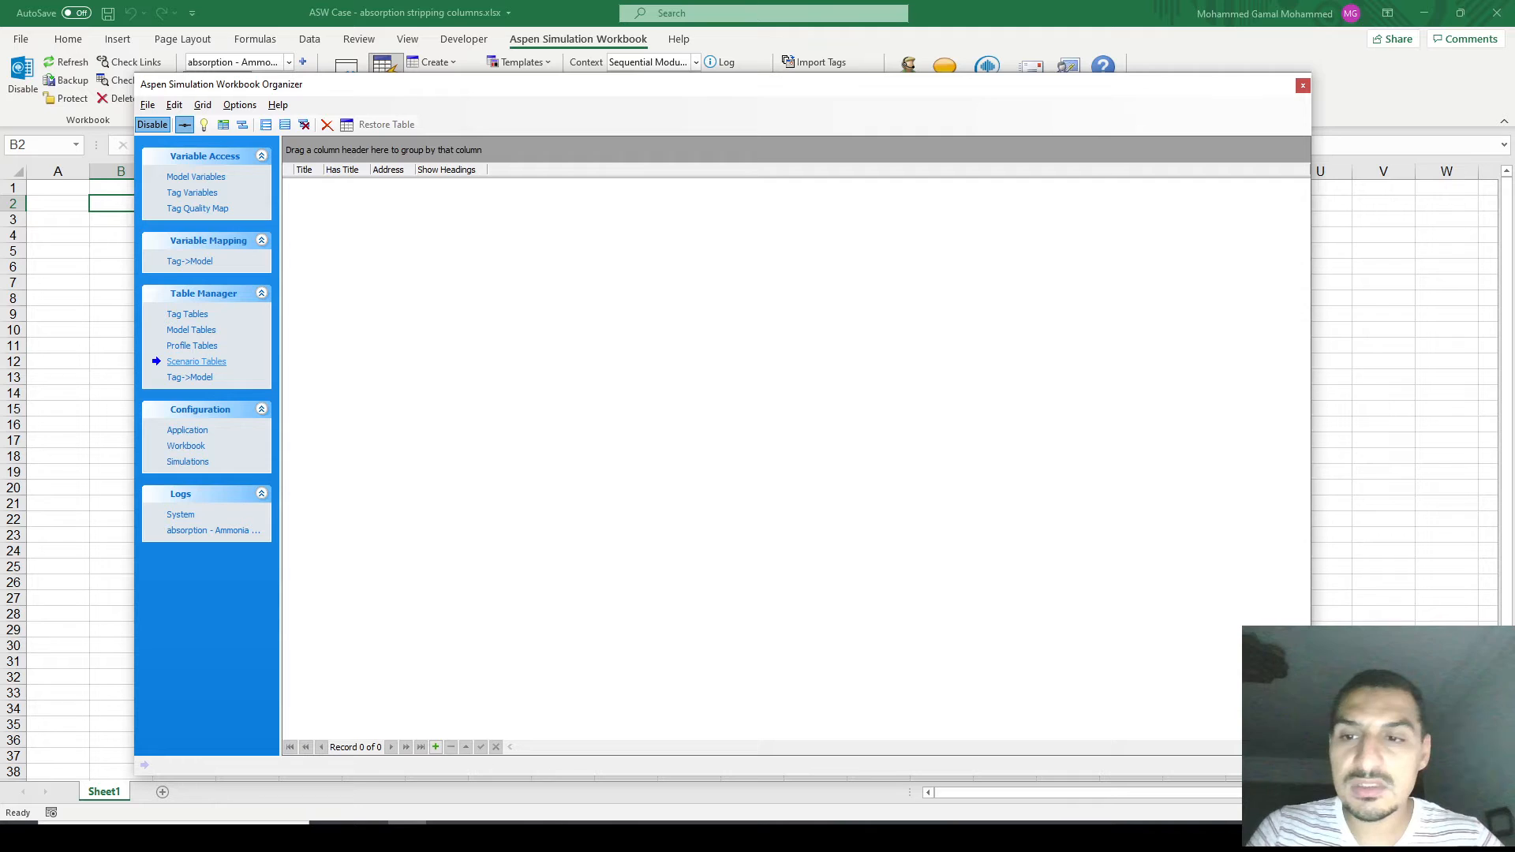
{"action": "right_click", "coordinate": [384, 248]}
{"action": "left_click", "coordinate": [357, 233]}
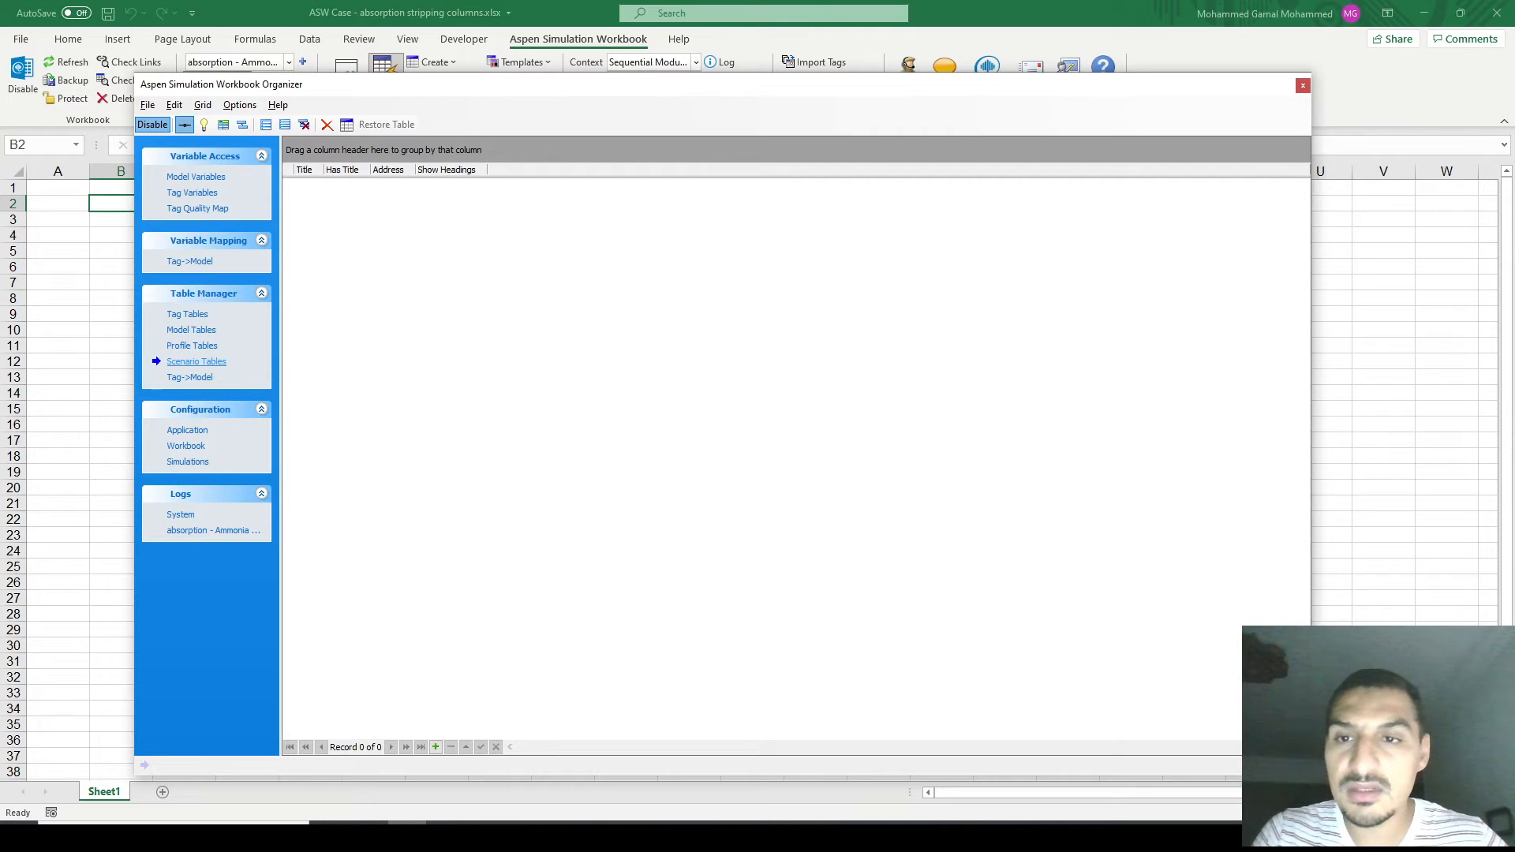
{"action": "right_click", "coordinate": [396, 257]}
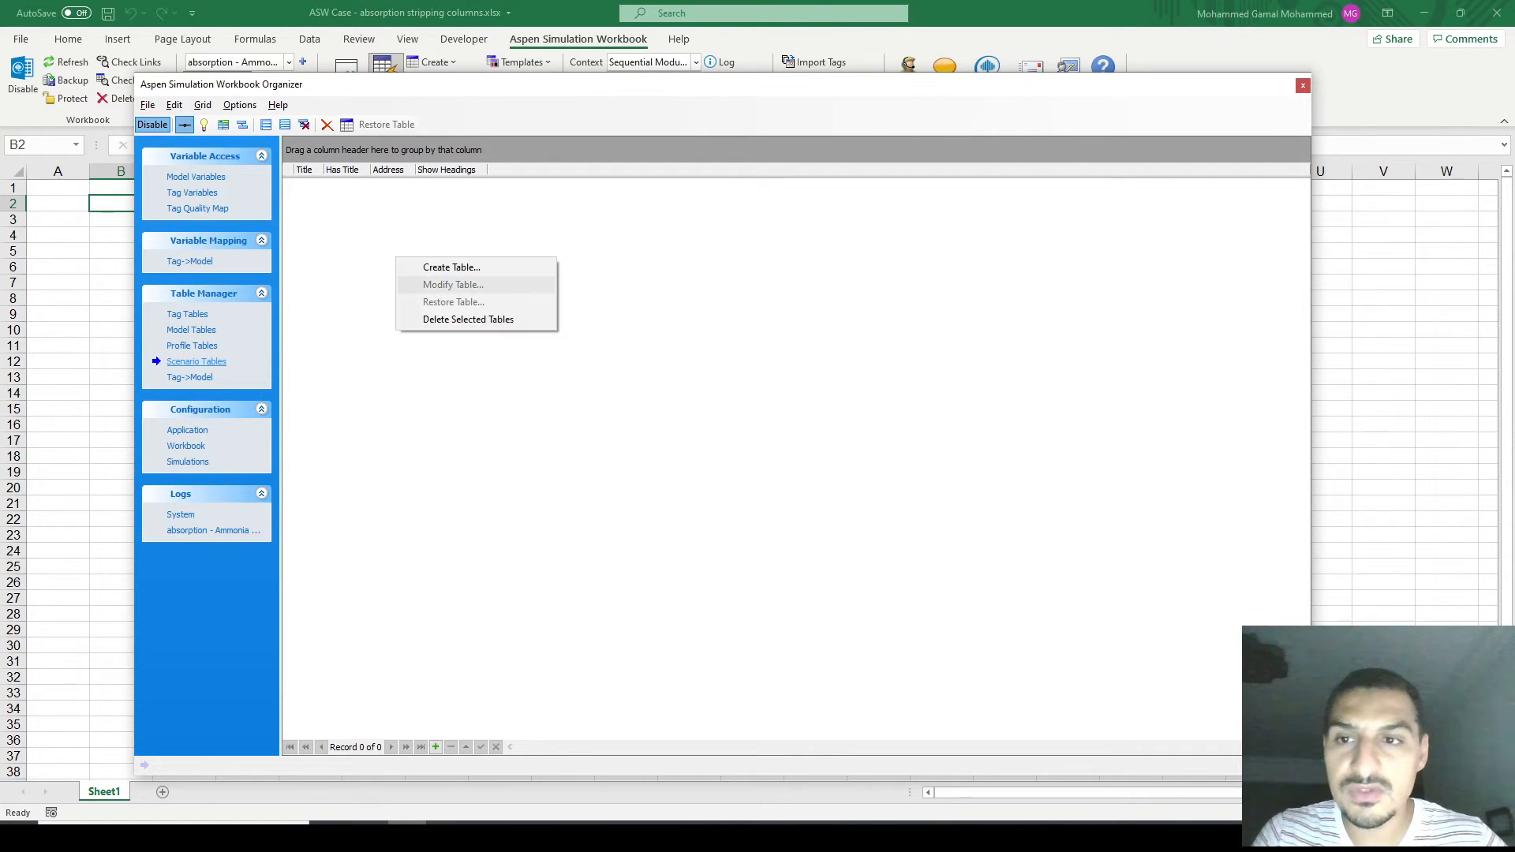
{"action": "left_click", "coordinate": [451, 266]}
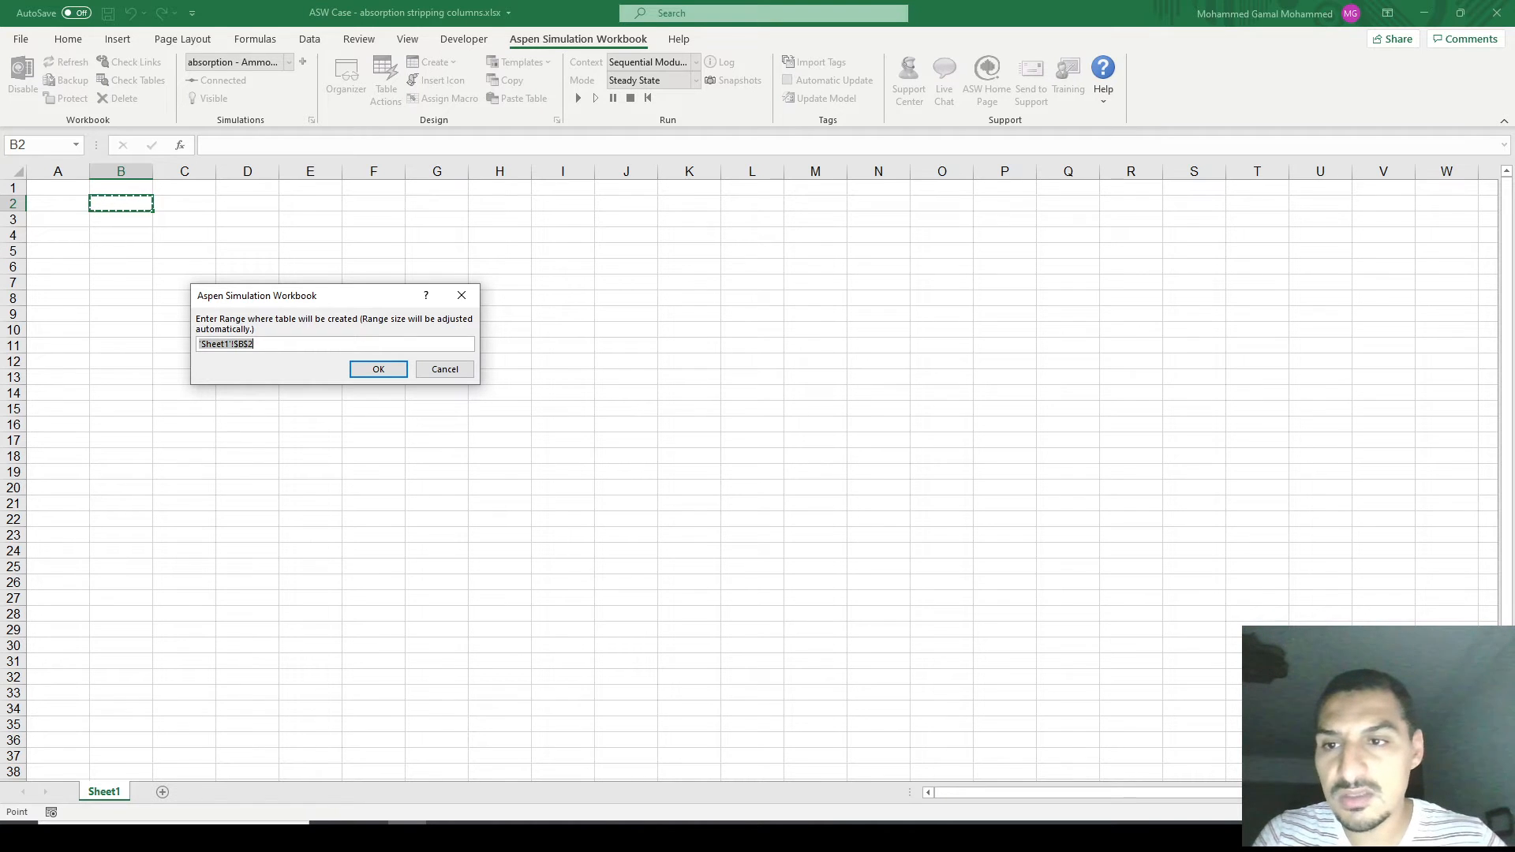
{"action": "key", "text": "Tab"}
{"action": "key", "text": "Return"}
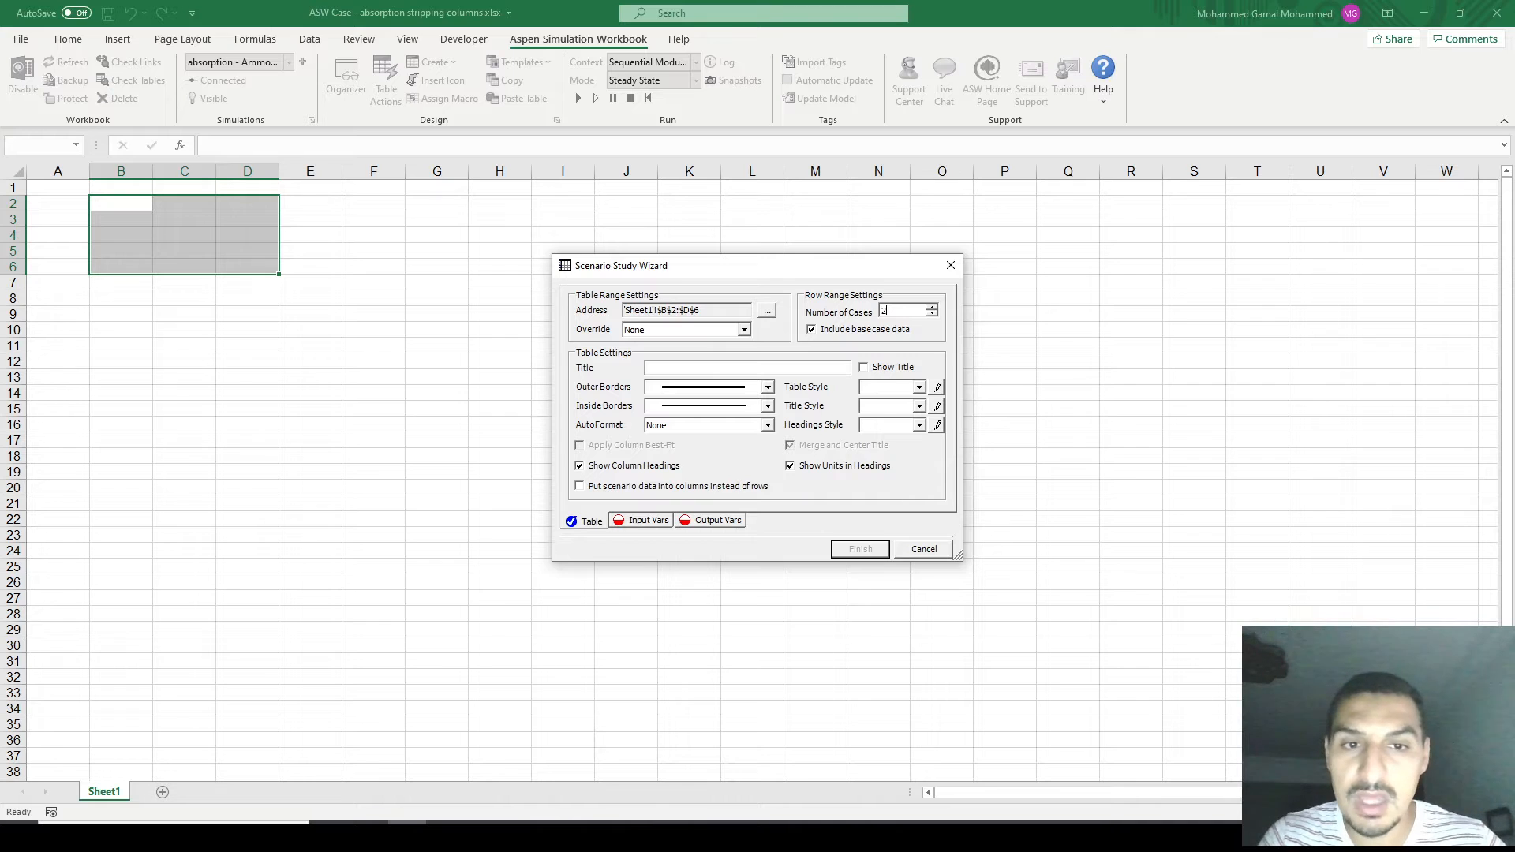
- Set the scenario study's number of cases to 3 and switch to Aspen Plus to view the main flowsheet
{"action": "key", "text": "BackSpace"}
{"action": "type", "text": "3"}
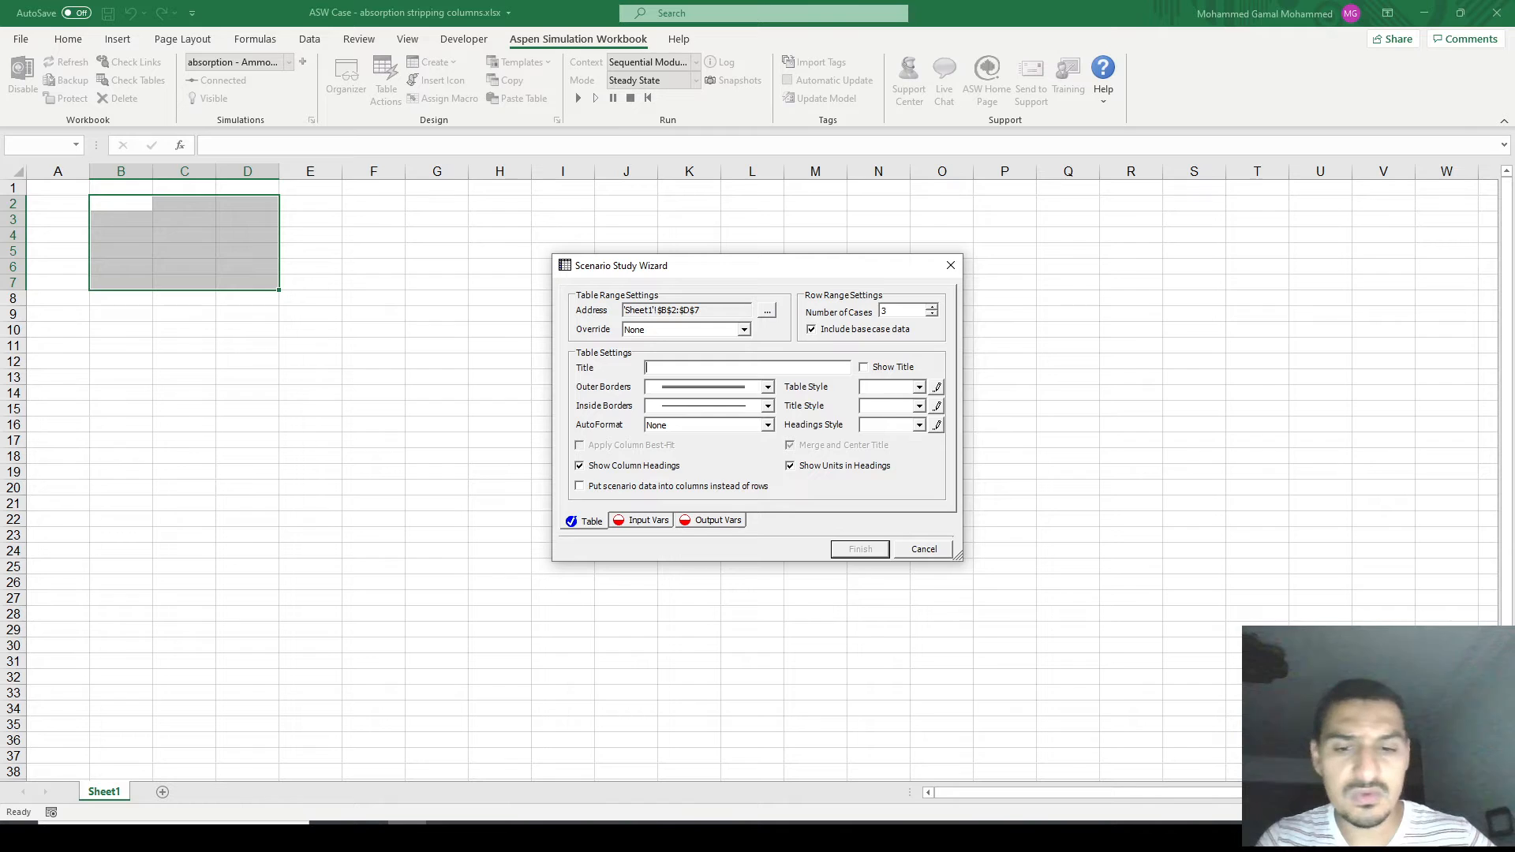
{"action": "key", "text": "alt+Tab"}
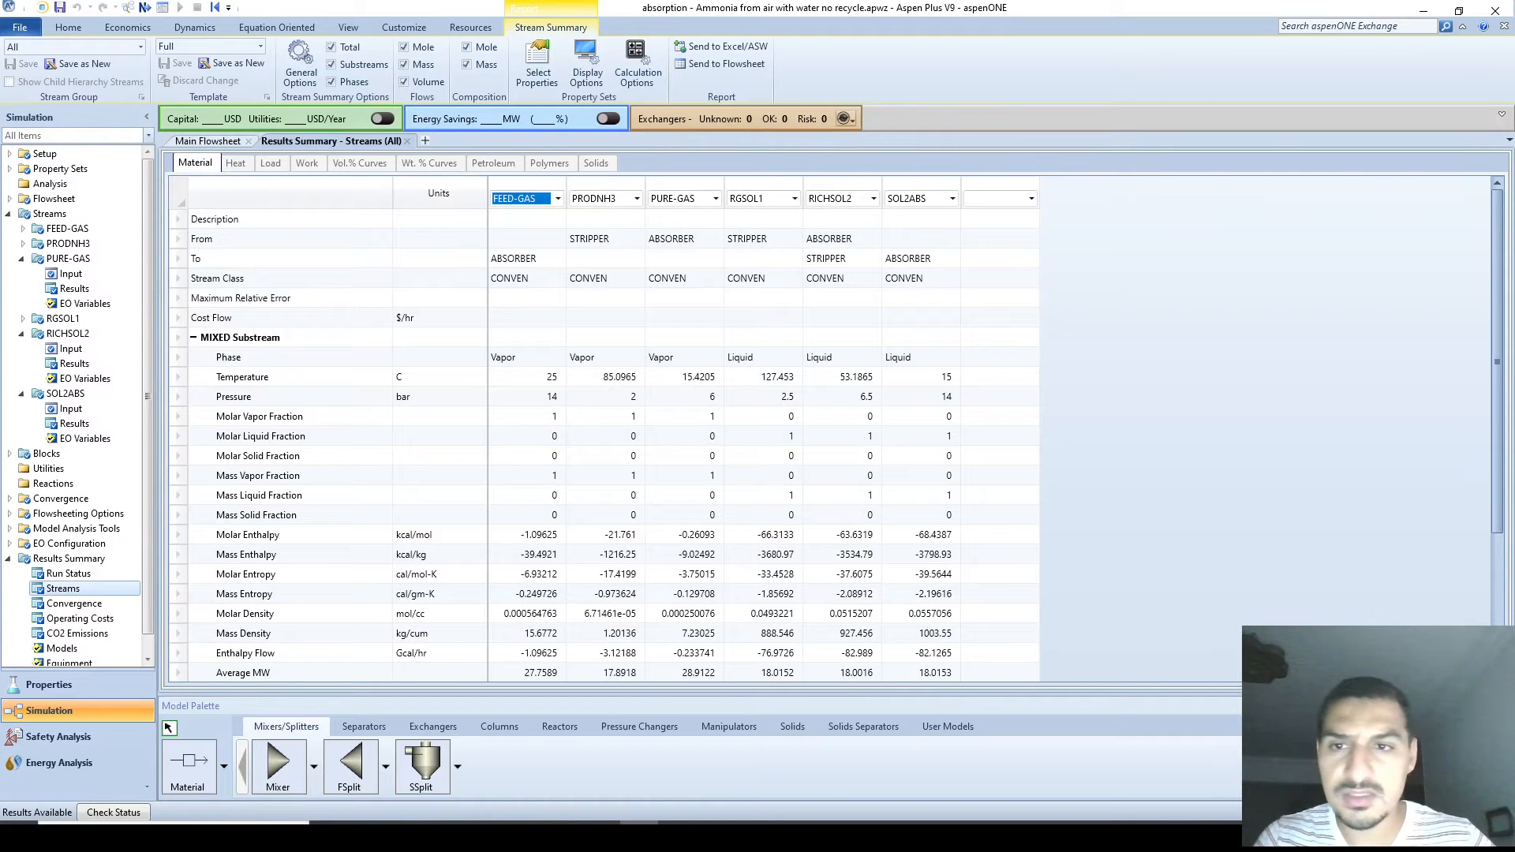
{"action": "left_click", "coordinate": [208, 141]}
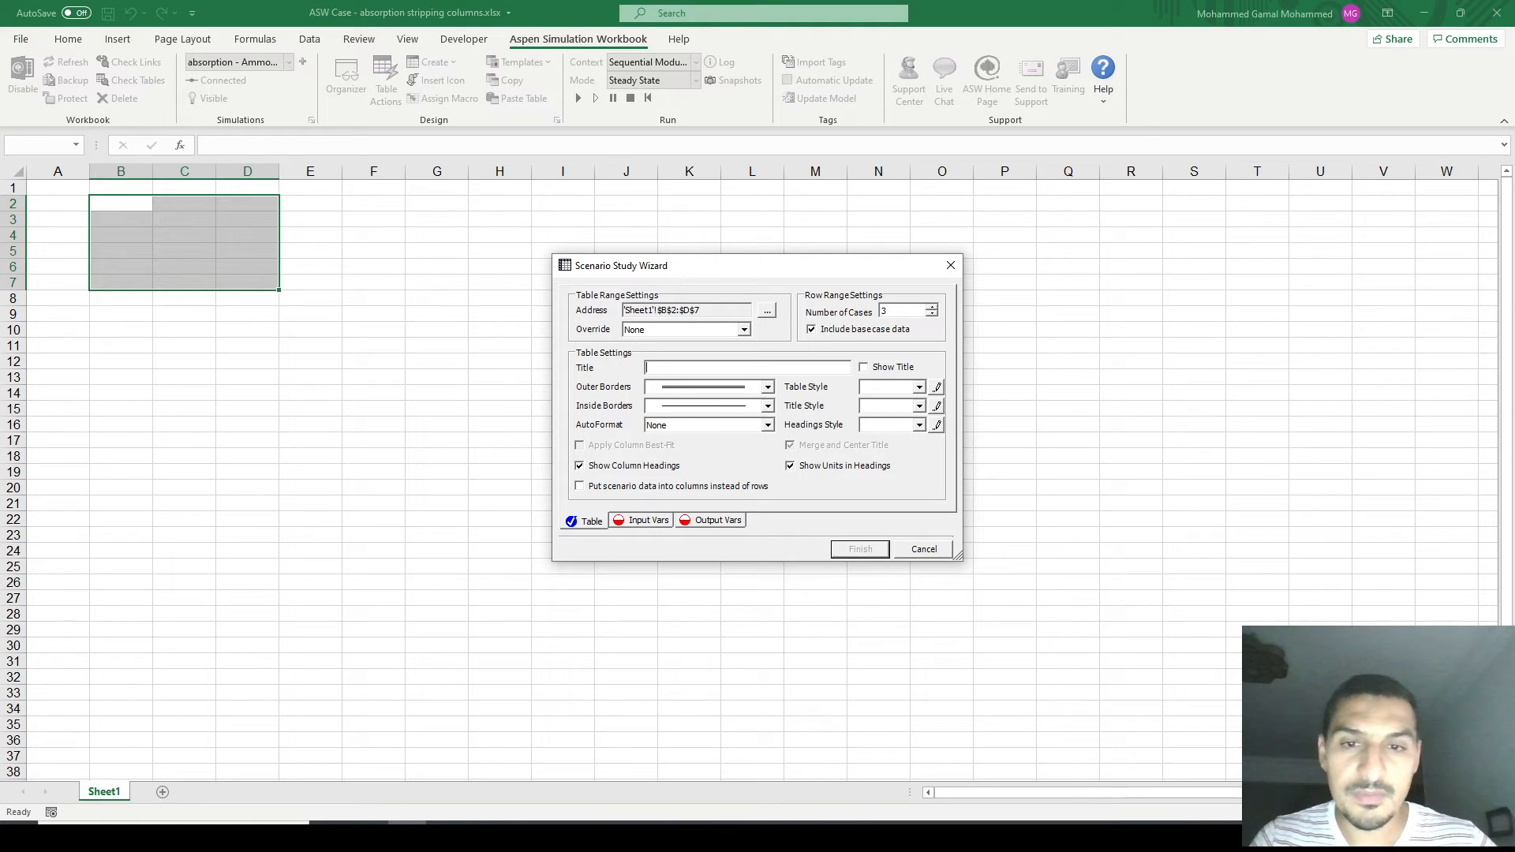
- Title the scenario study "Solvent flow rate effect on the ammonia and water flow rate in air", show the title and choose a solid outer border
{"action": "type", "text": "olve"}
{"action": "type", "text": "tn"}
{"action": "key", "text": "BackSpace"}
{"action": "key", "text": "BackSpace"}
{"action": "key", "text": "BackSpace"}
{"action": "type", "text": "nt flow r"}
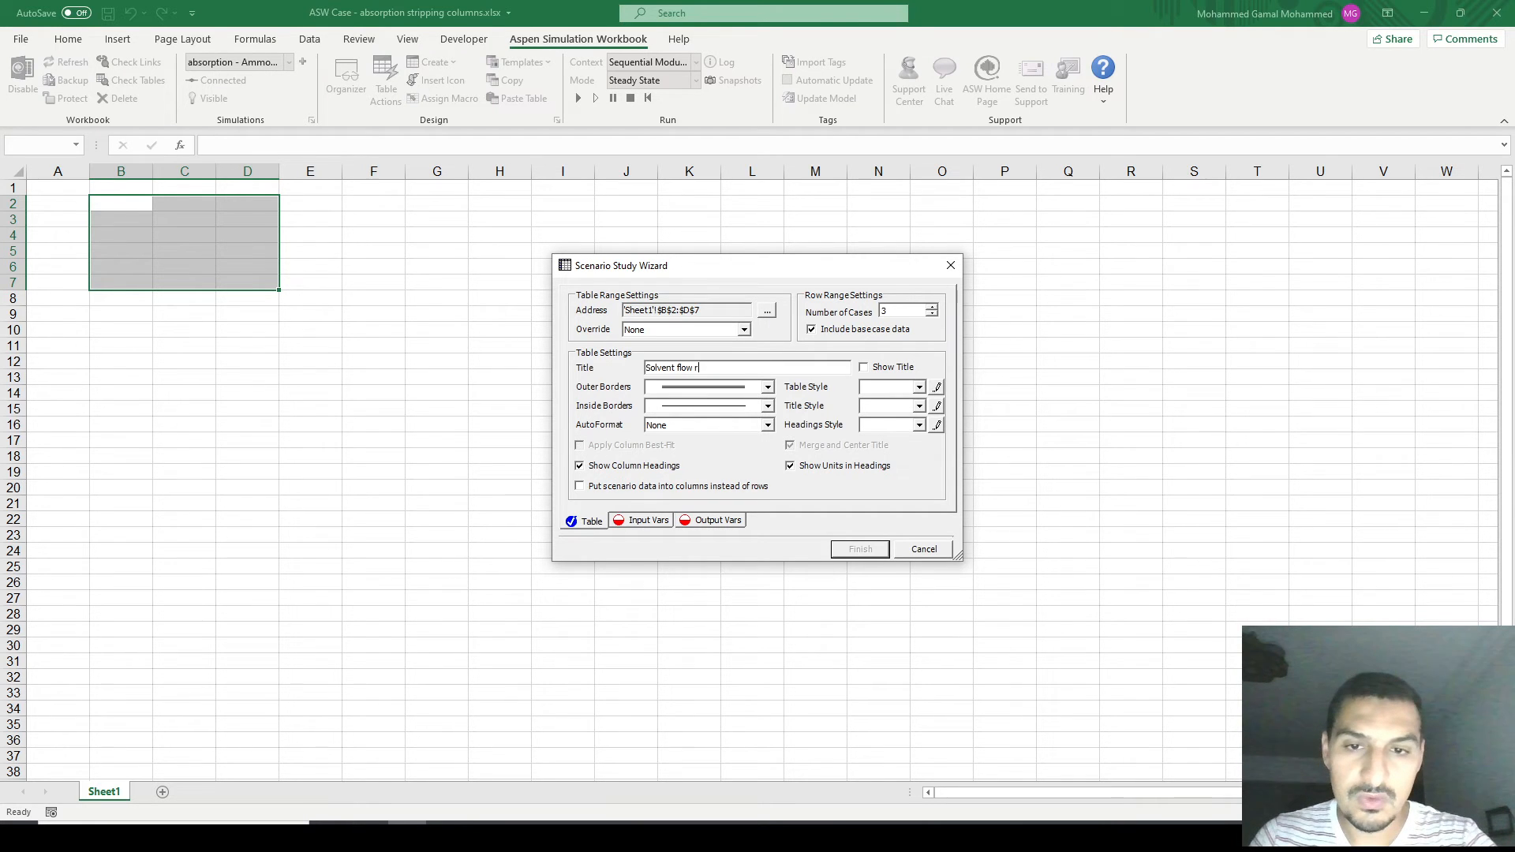
{"action": "type", "text": "ate effect on the ammonia and water fl"}
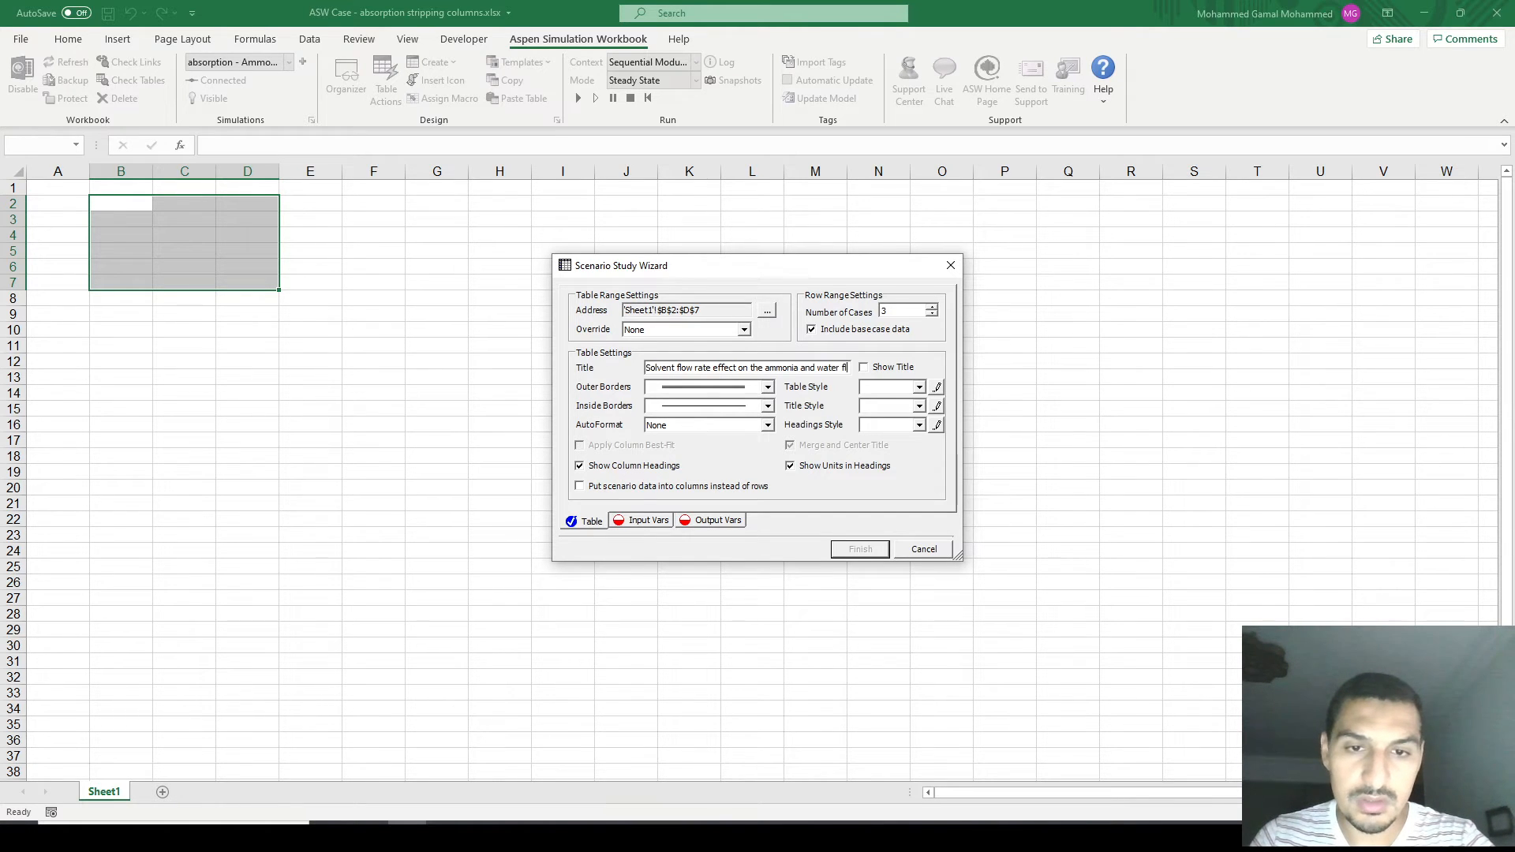
{"action": "type", "text": "o w"}
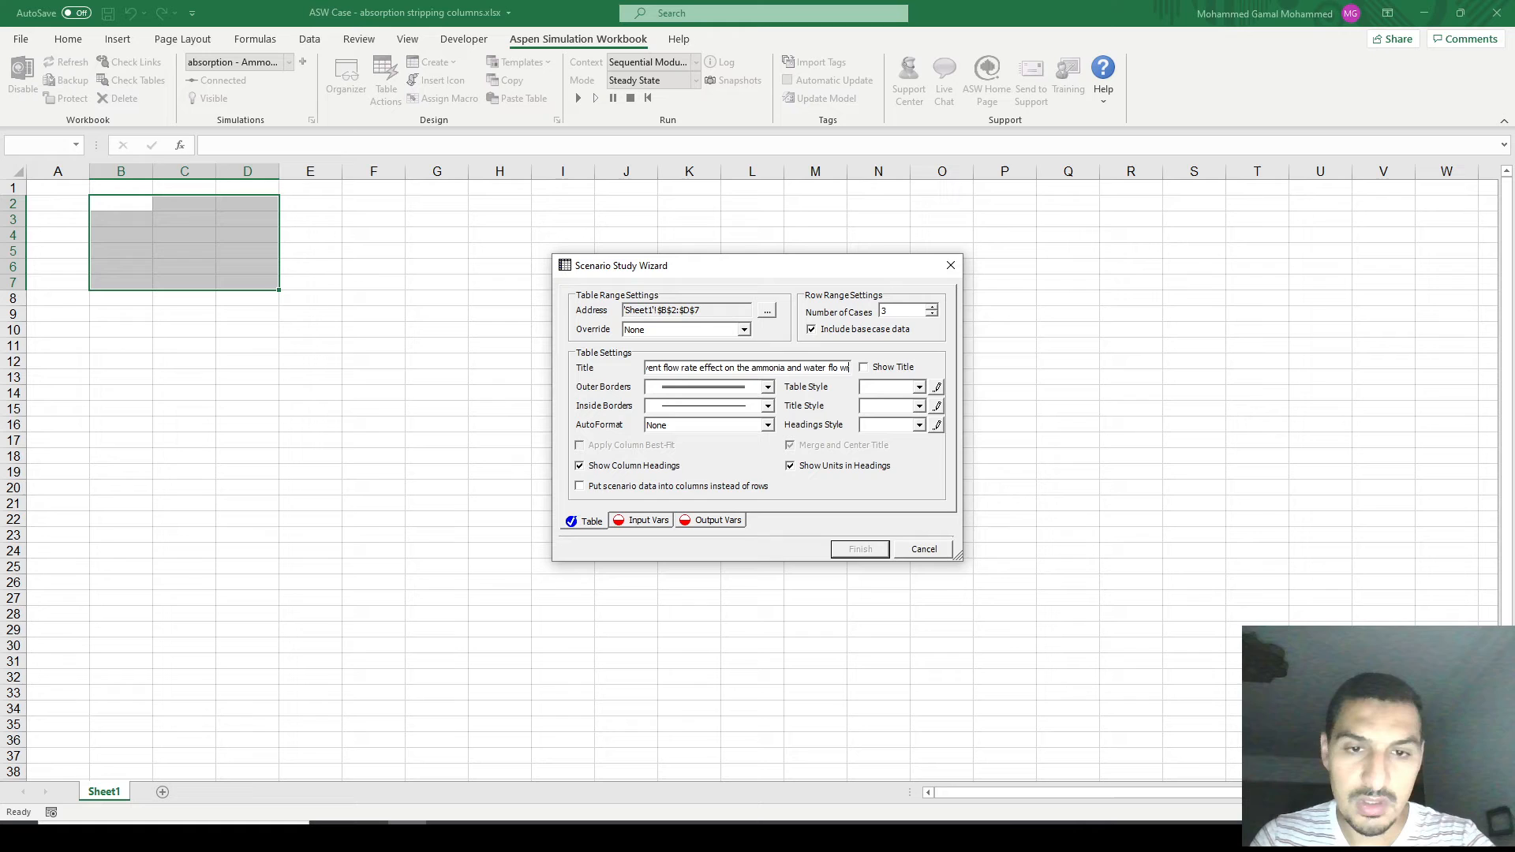
{"action": "key", "text": "BackSpace"}
{"action": "key", "text": "BackSpace"}
{"action": "key", "text": "BackSpace"}
{"action": "type", "text": "ow rate in air"}
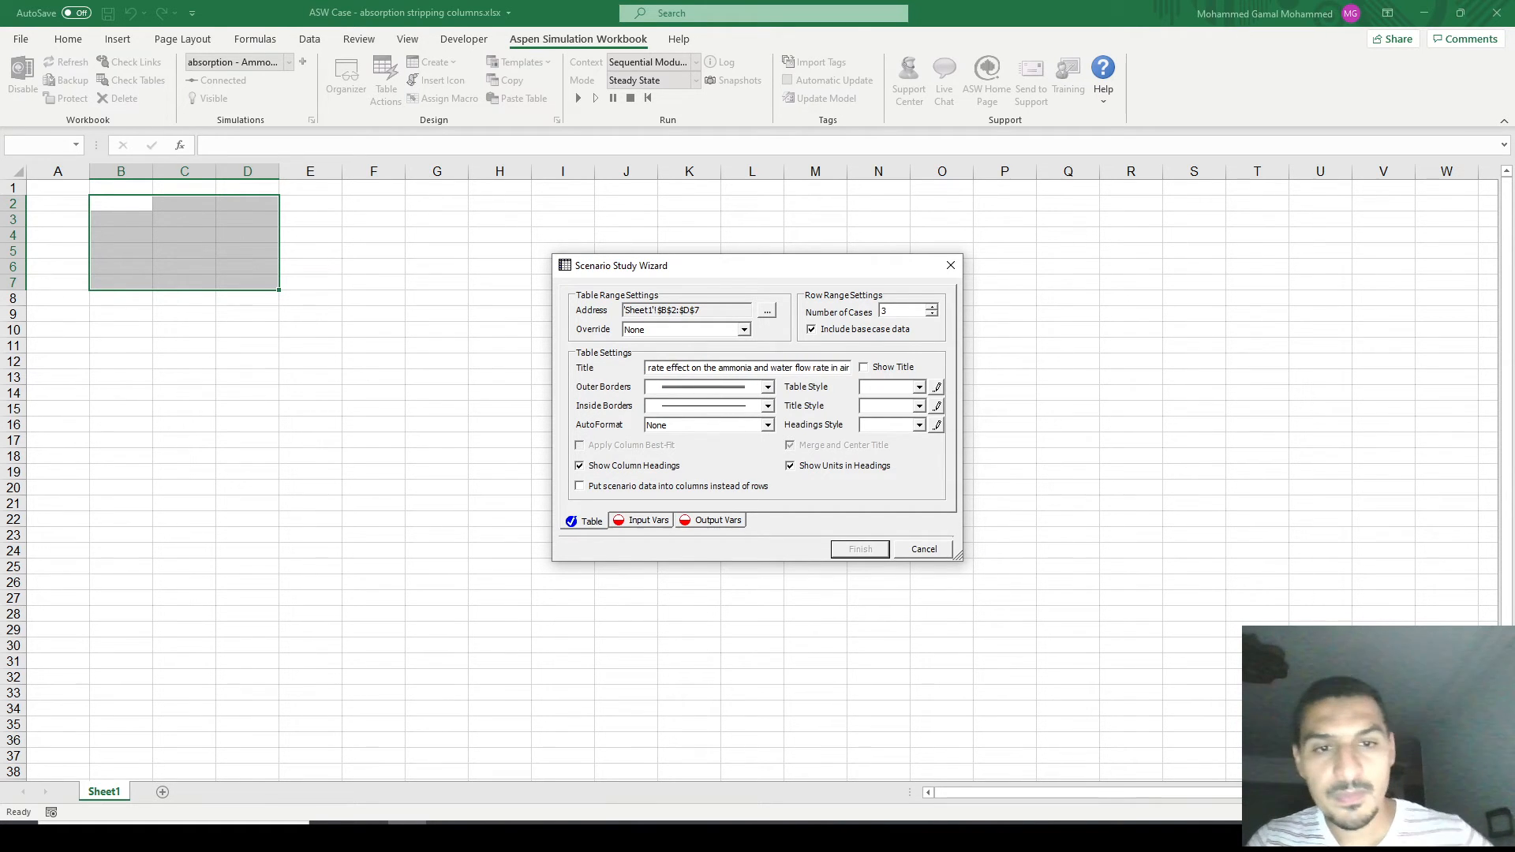
{"action": "left_click", "coordinate": [864, 367]}
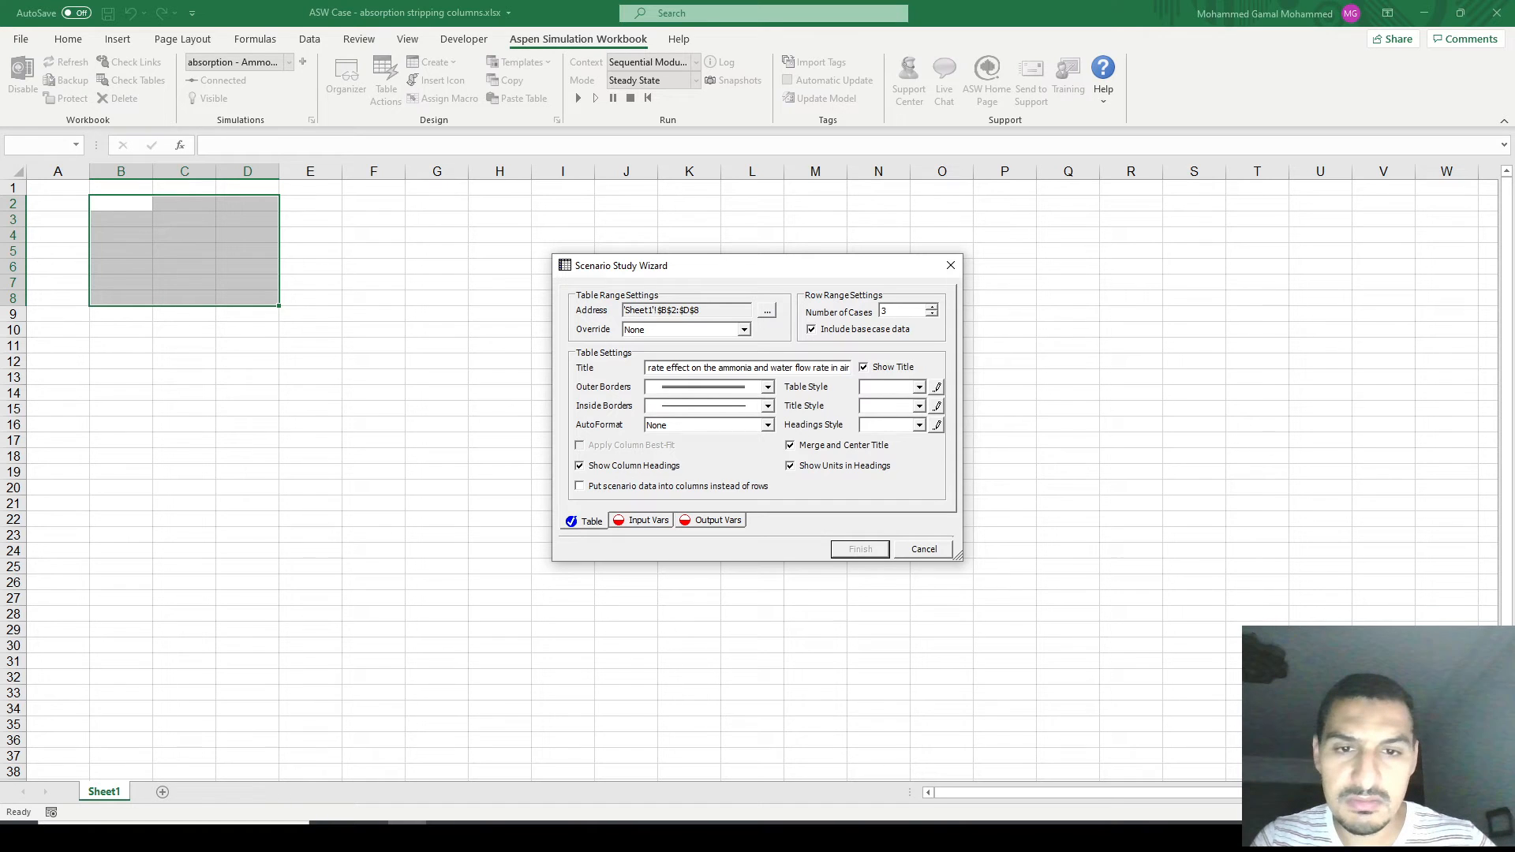
{"action": "left_click", "coordinate": [768, 388]}
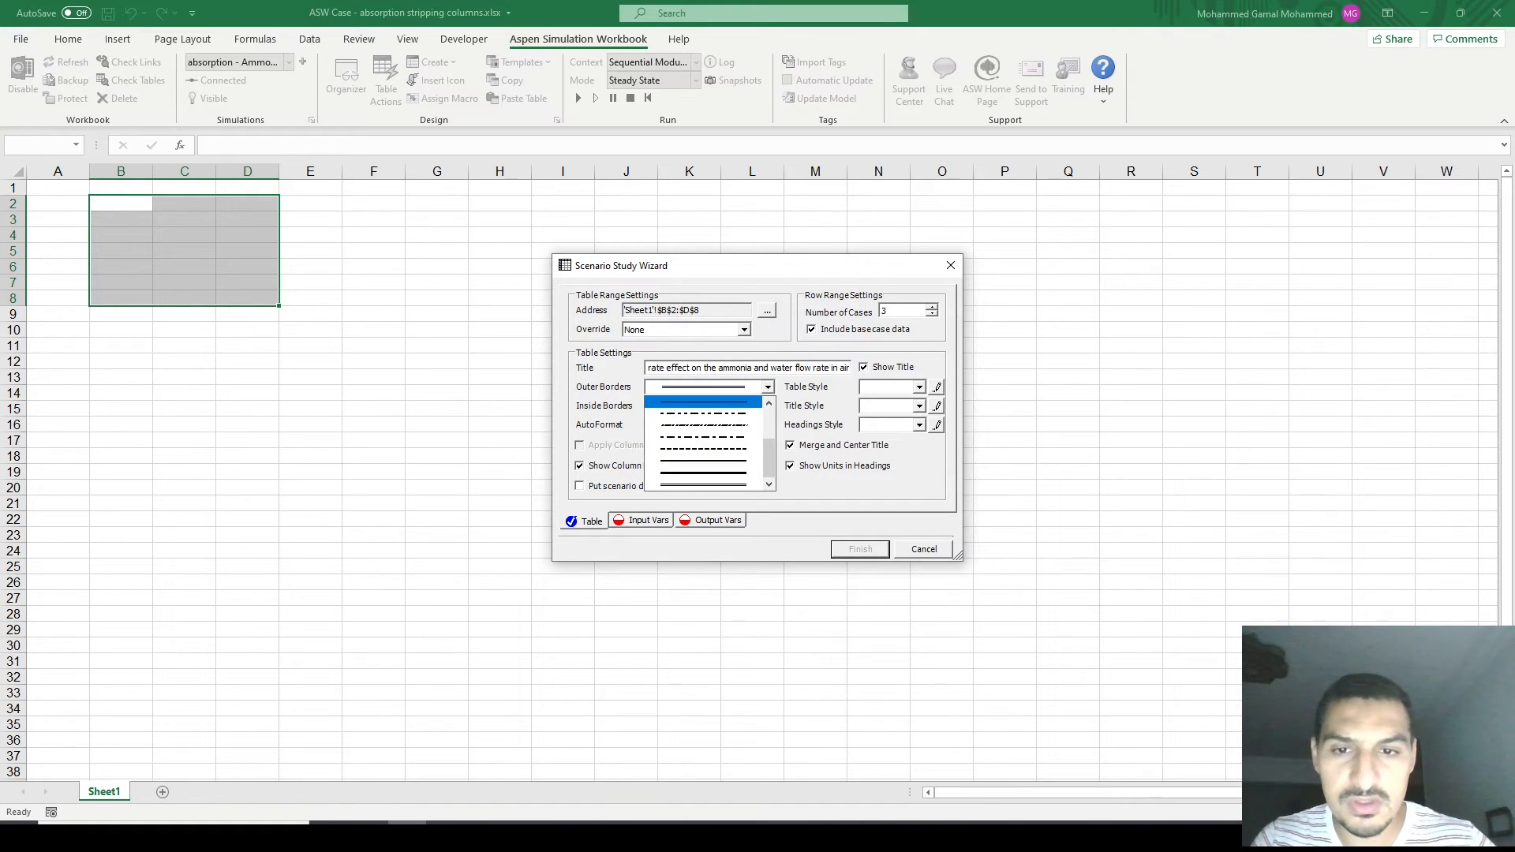
{"action": "key", "text": "Return"}
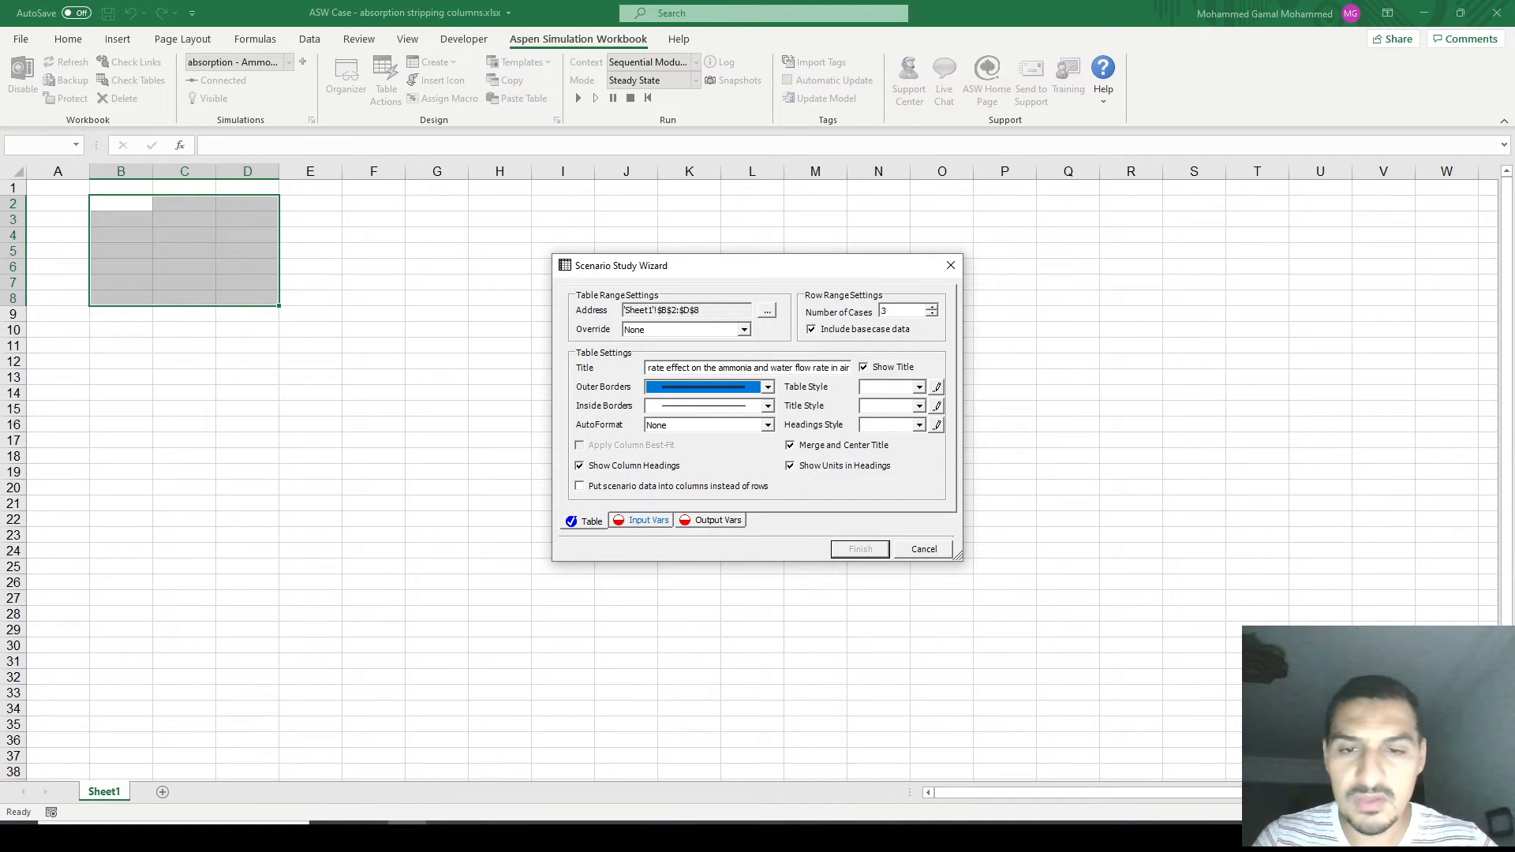
- Try to add an input variable to the scenario study from the model variable selector
{"action": "left_click", "coordinate": [648, 521]}
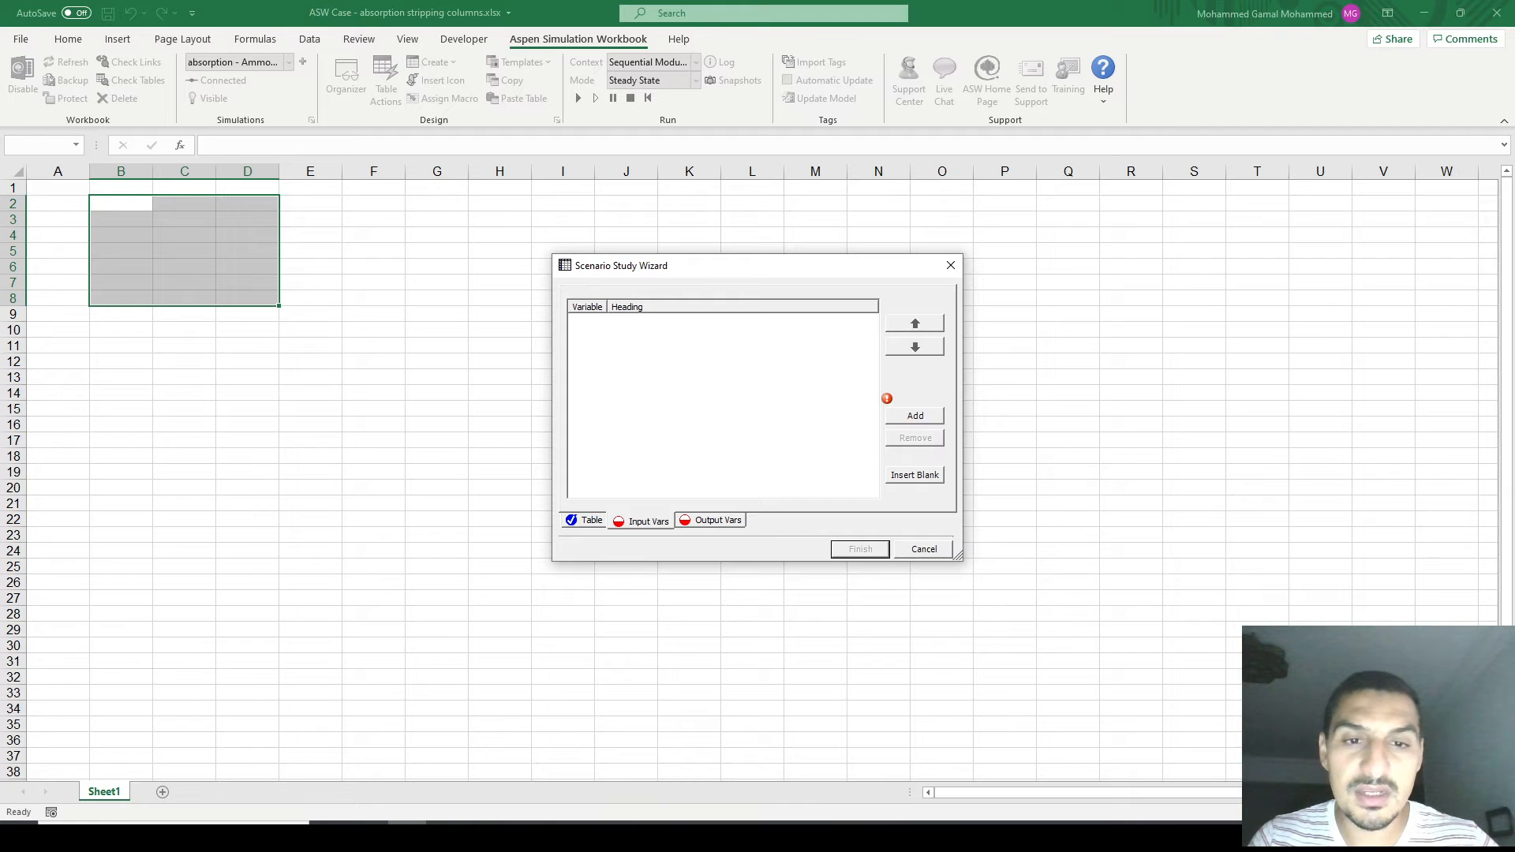
{"action": "left_click", "coordinate": [916, 415]}
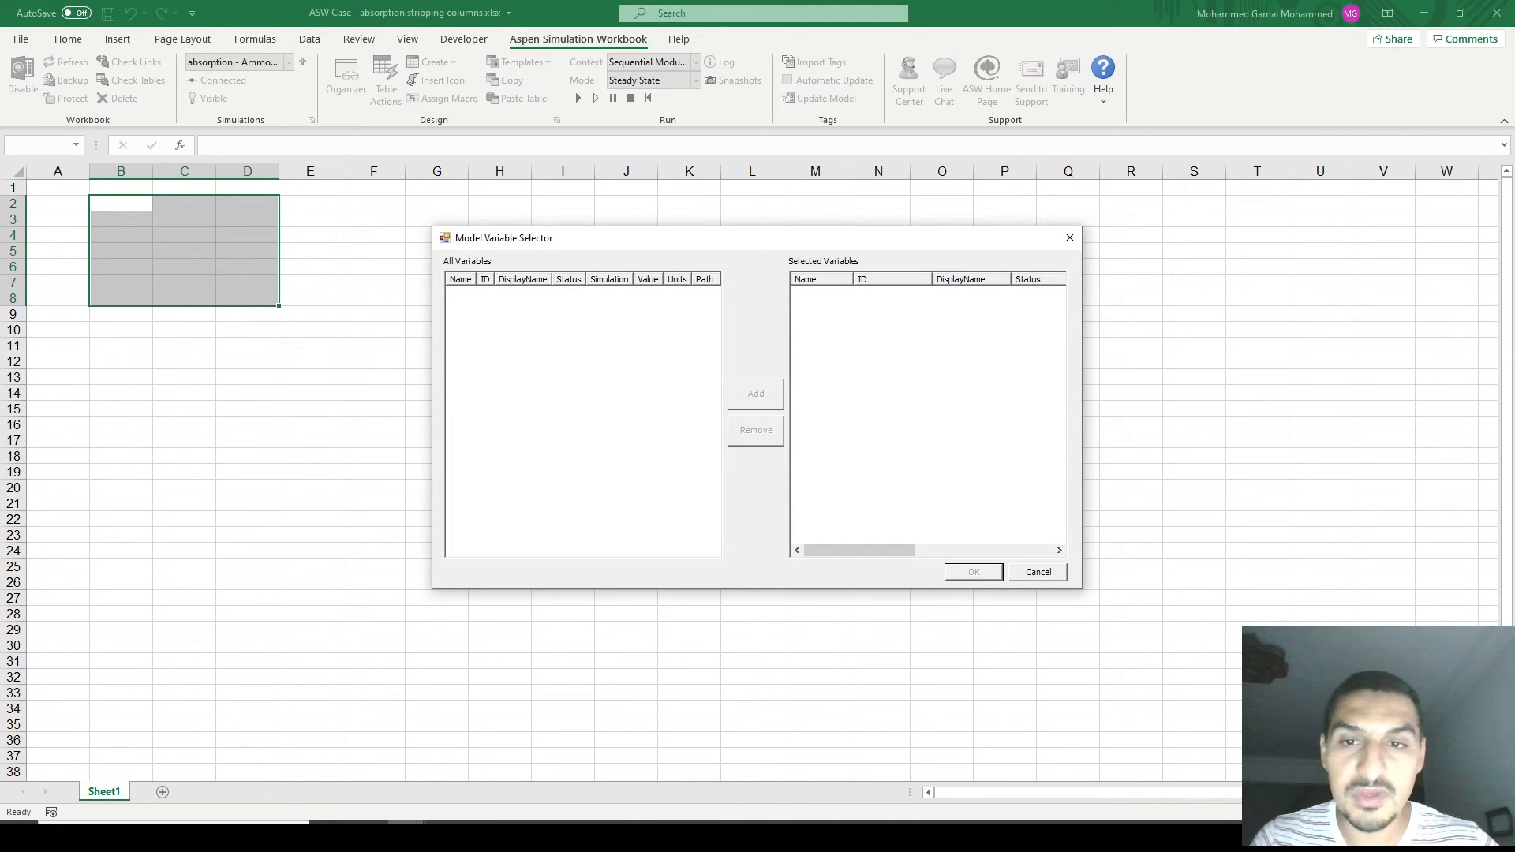
{"action": "key", "text": "Escape"}
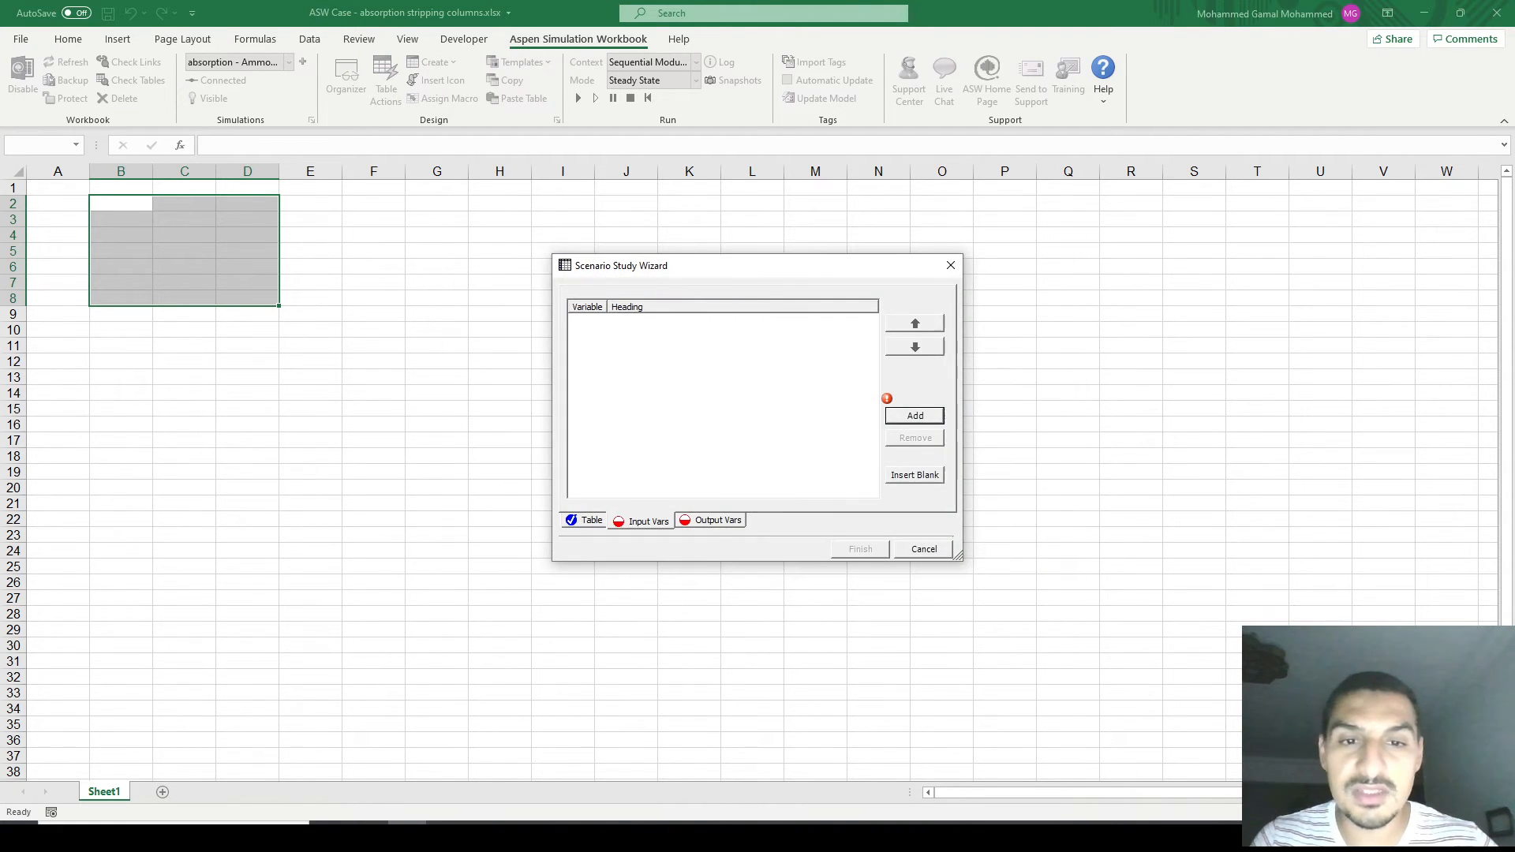
{"action": "left_click", "coordinate": [915, 415]}
{"action": "key", "text": "Escape"}
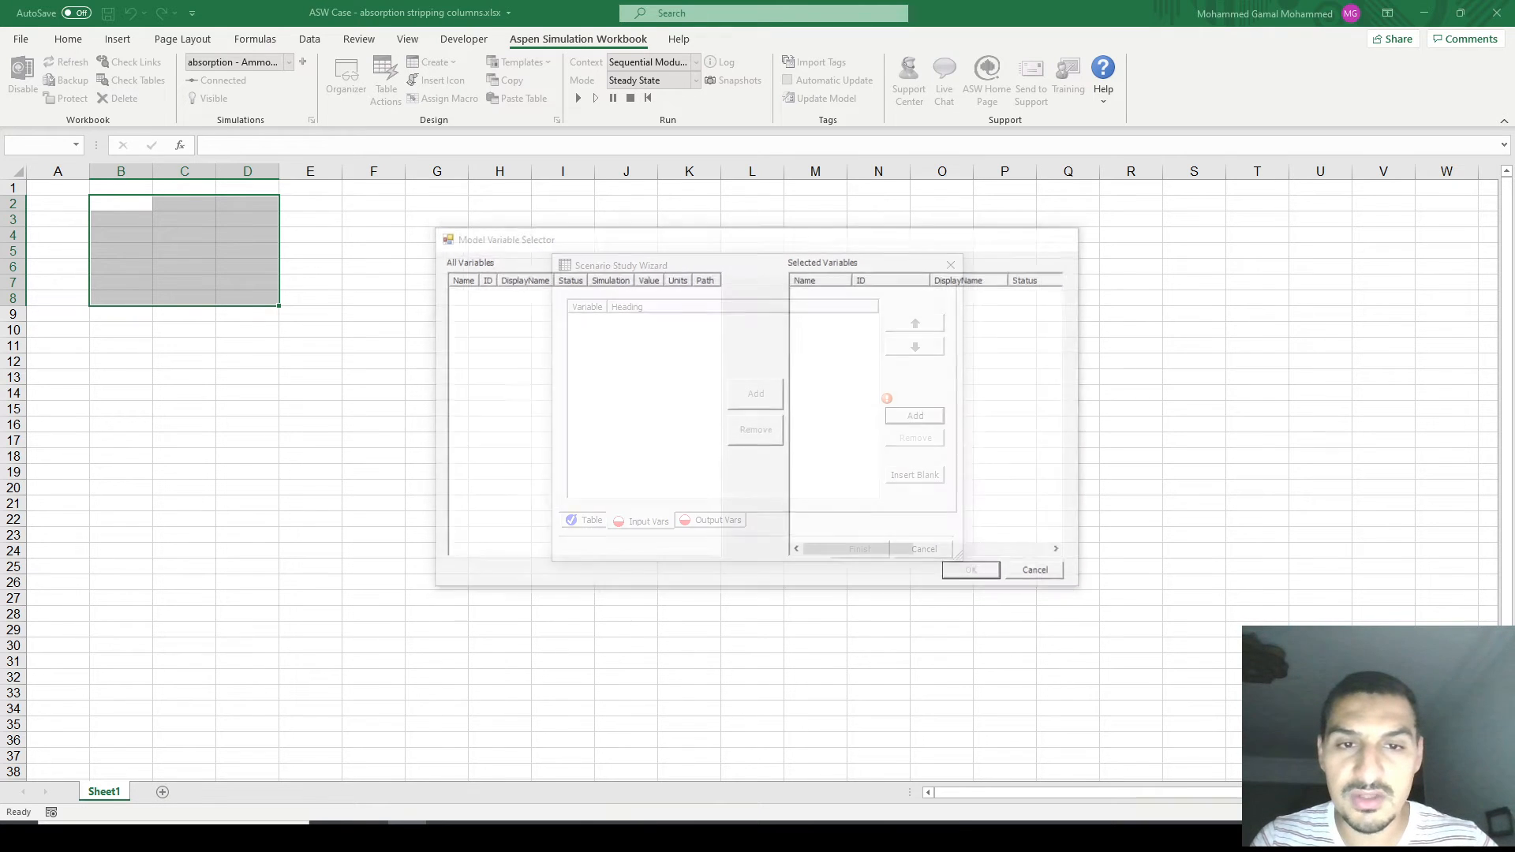
{"action": "mouse_move", "coordinate": [886, 398]}
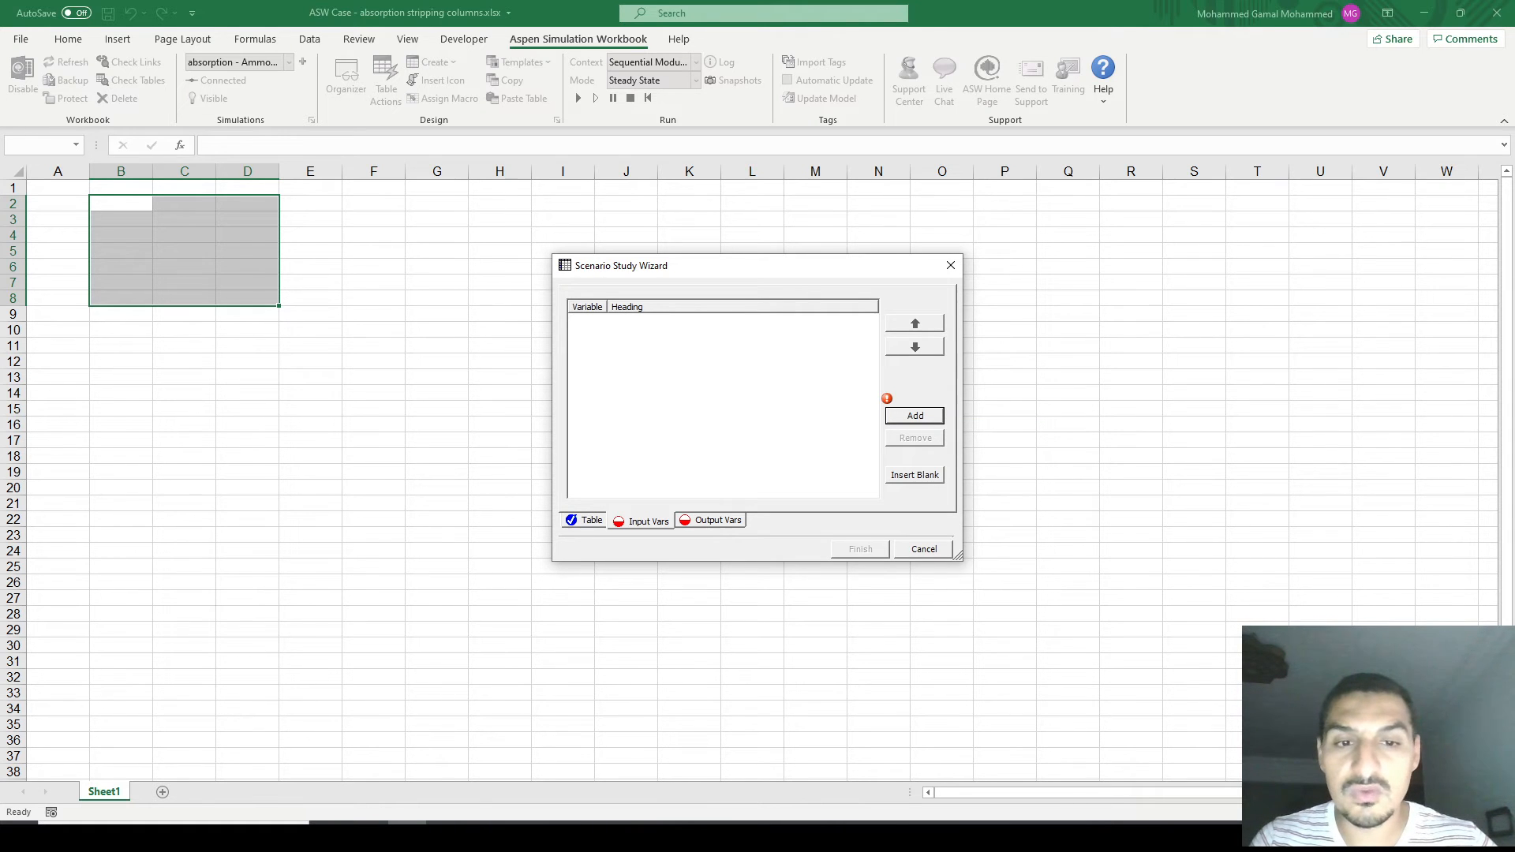
- Cancel the scenario study wizard and open the organizer's list of model variables
{"action": "left_click", "coordinate": [924, 548]}
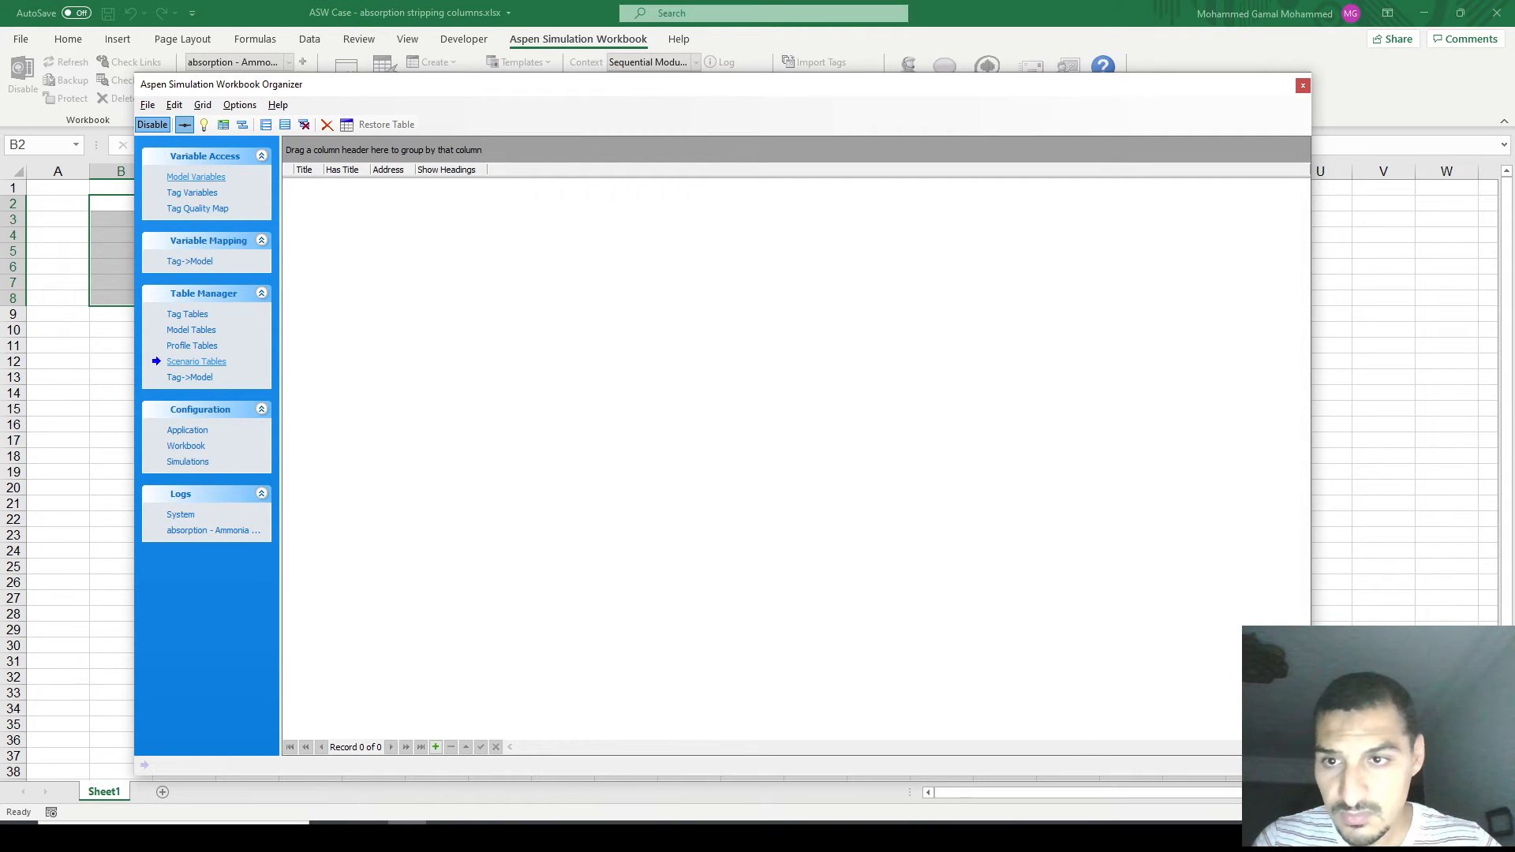
{"action": "left_click", "coordinate": [196, 177]}
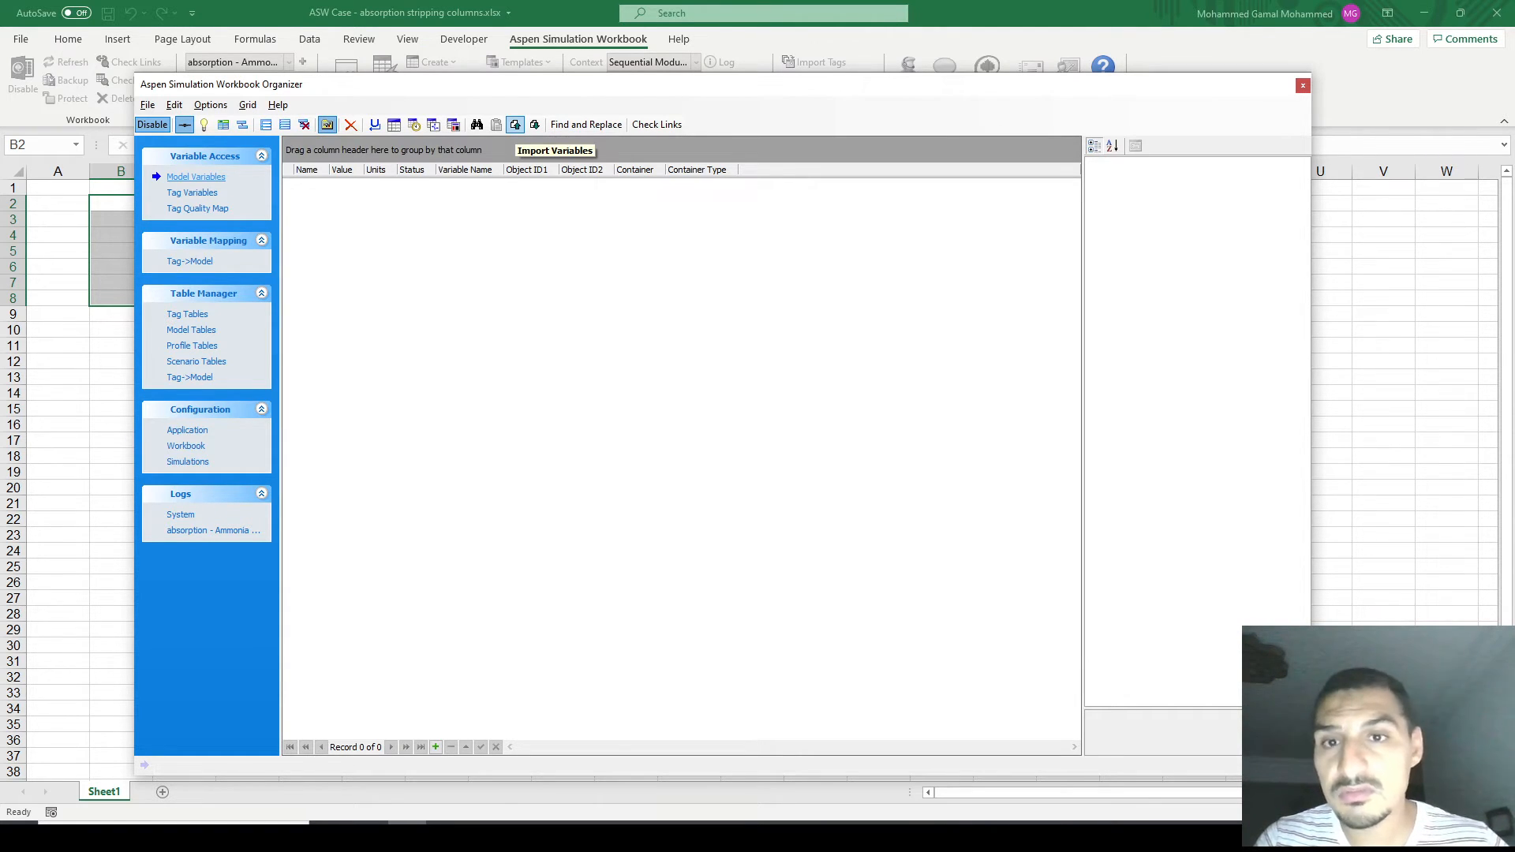
{"action": "left_click", "coordinate": [515, 124]}
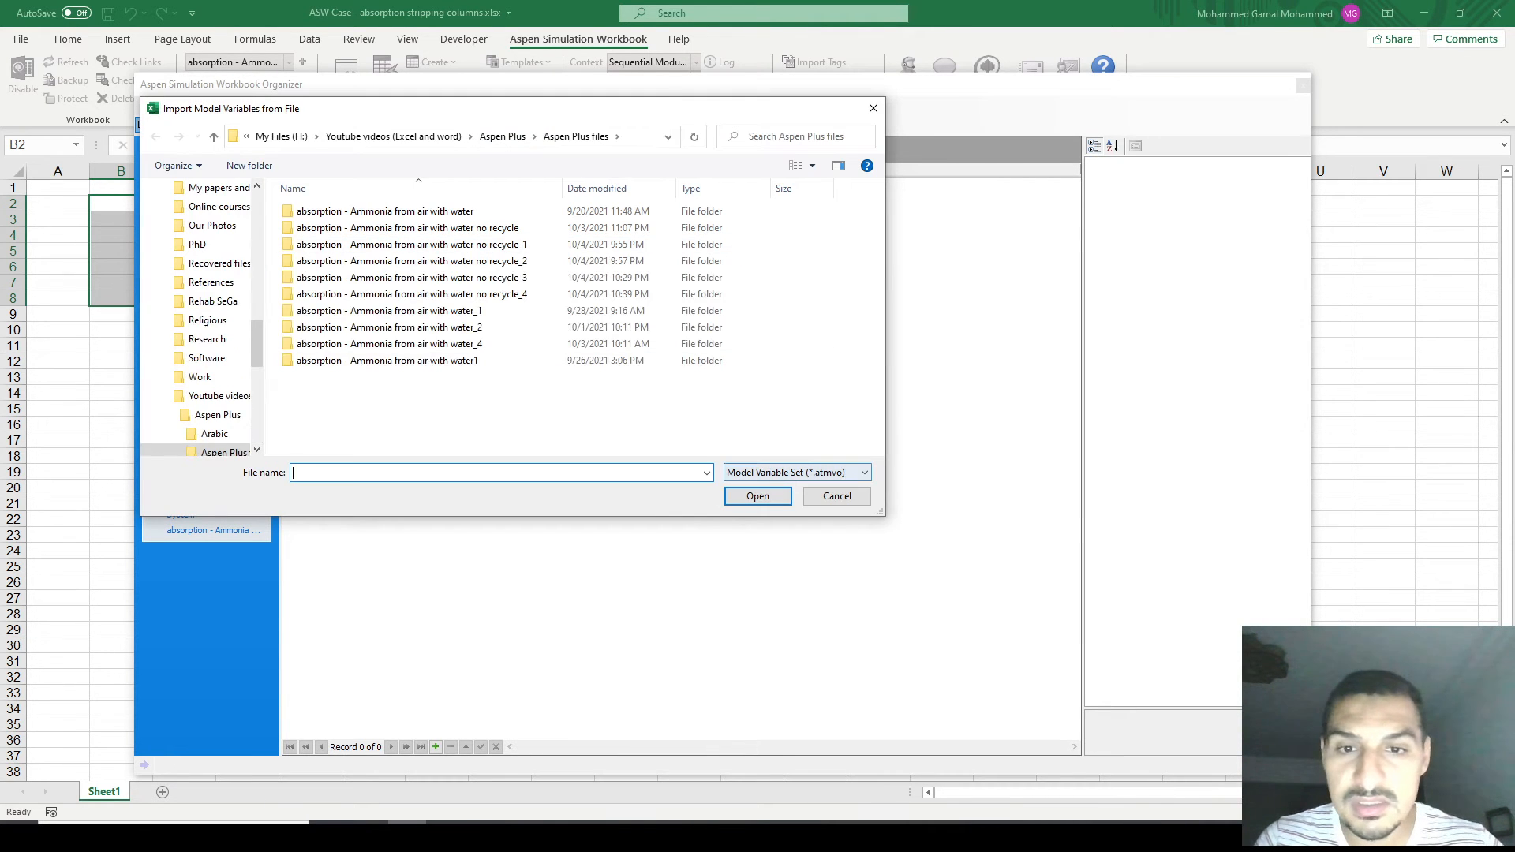
{"action": "left_click", "coordinate": [797, 473]}
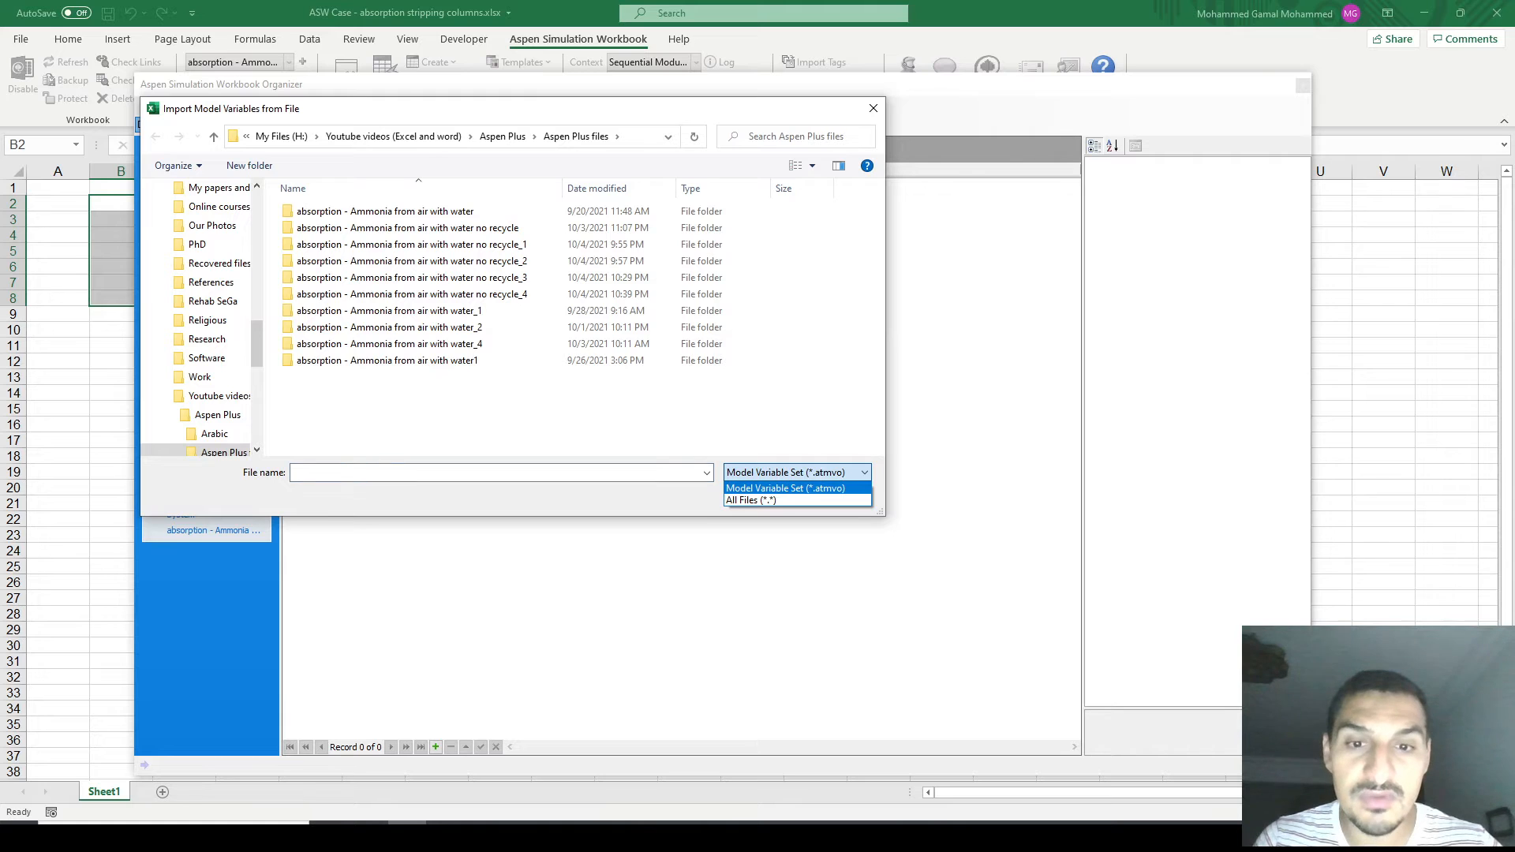
{"action": "left_click", "coordinate": [797, 472]}
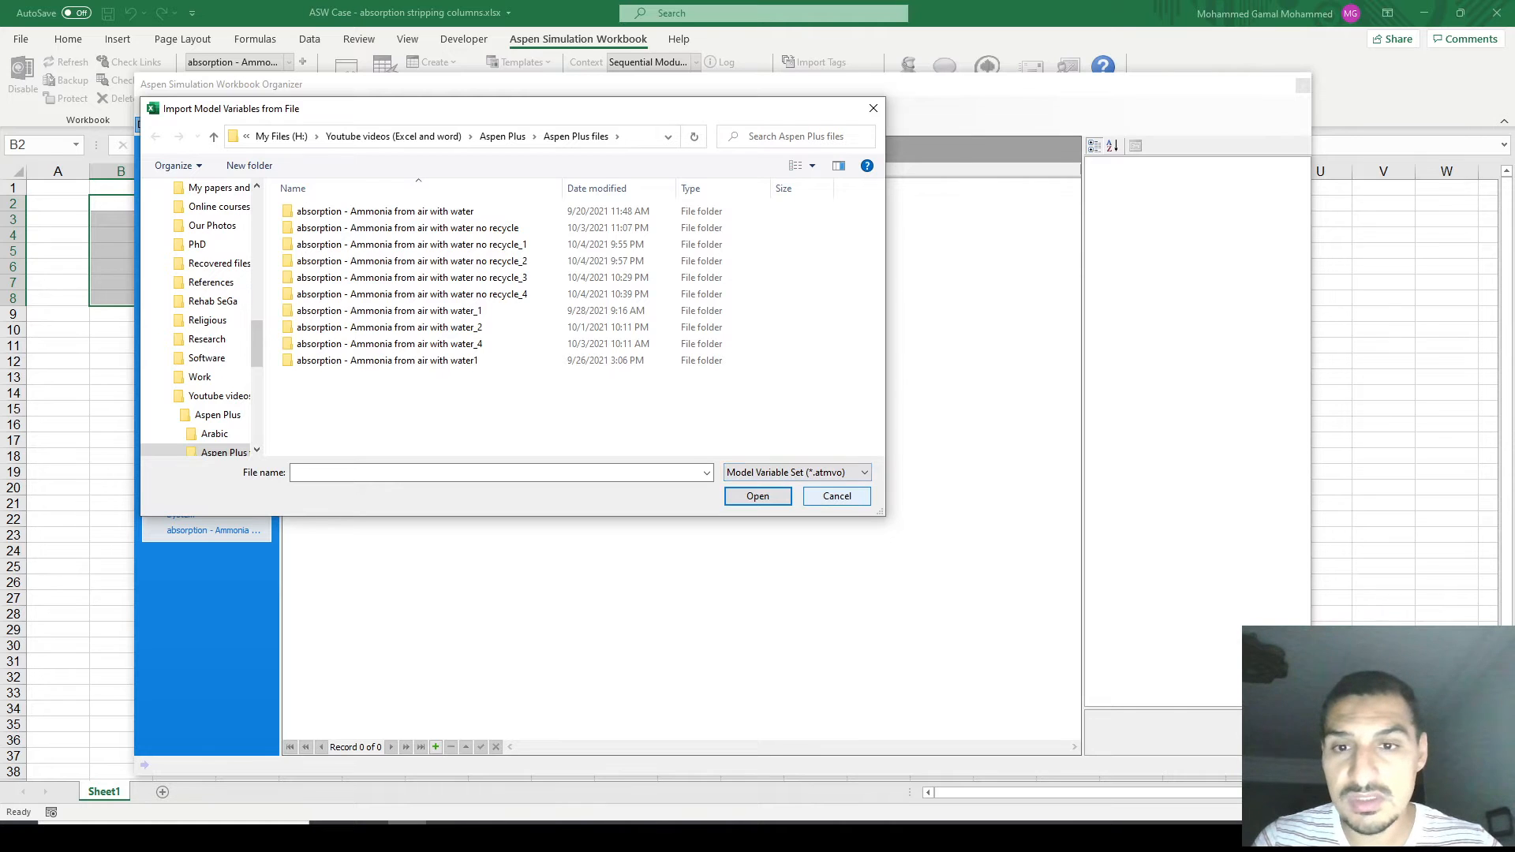
{"action": "left_click", "coordinate": [837, 496]}
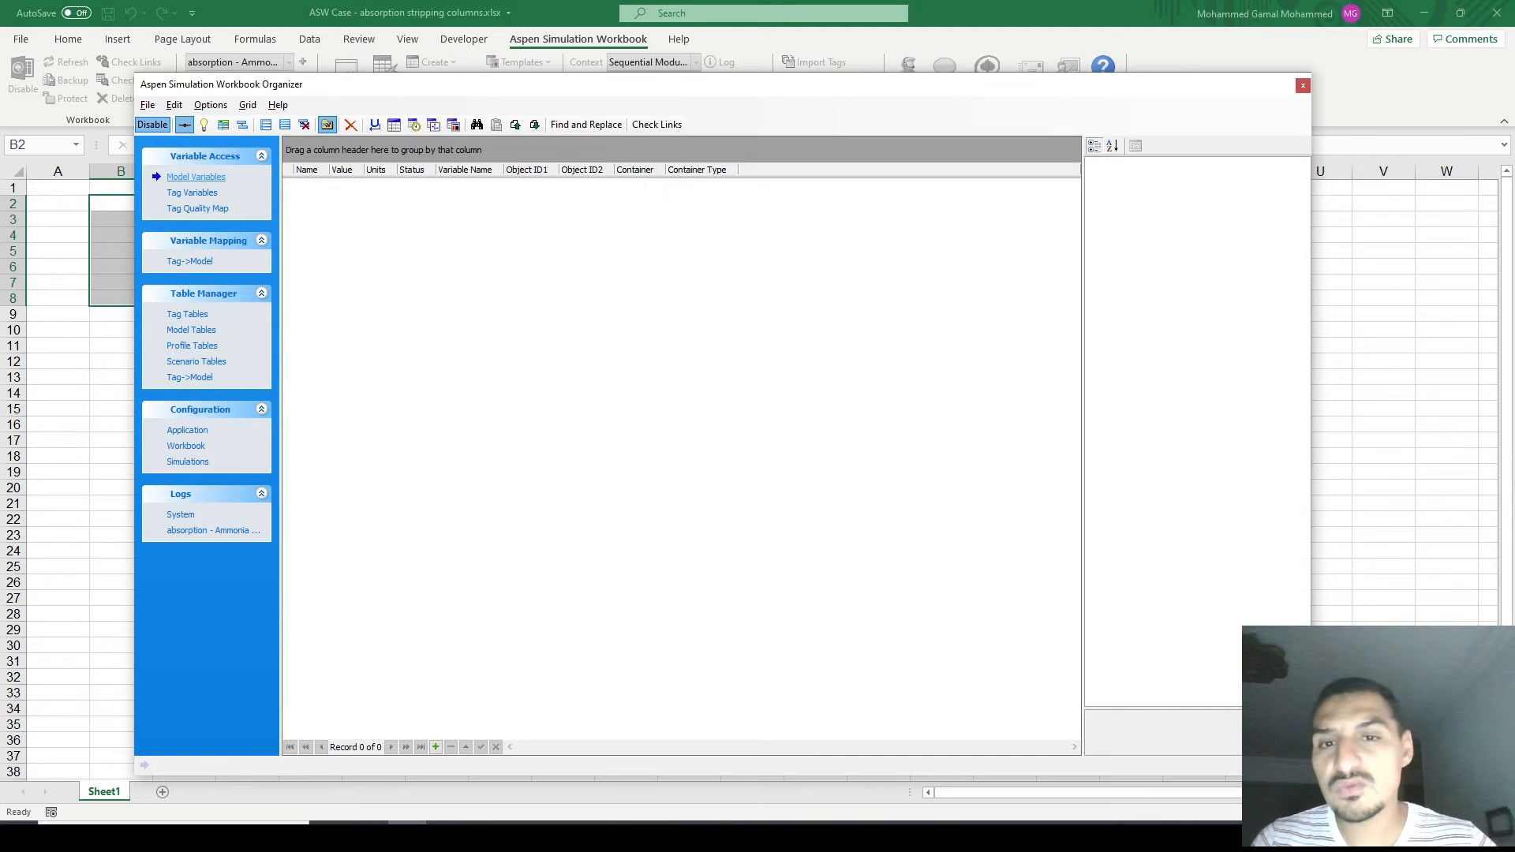
- Switch to Aspen Plus and copy the AMMONIA mole flow from the PURE-GAS stream results
{"action": "key", "text": "alt+Tab"}
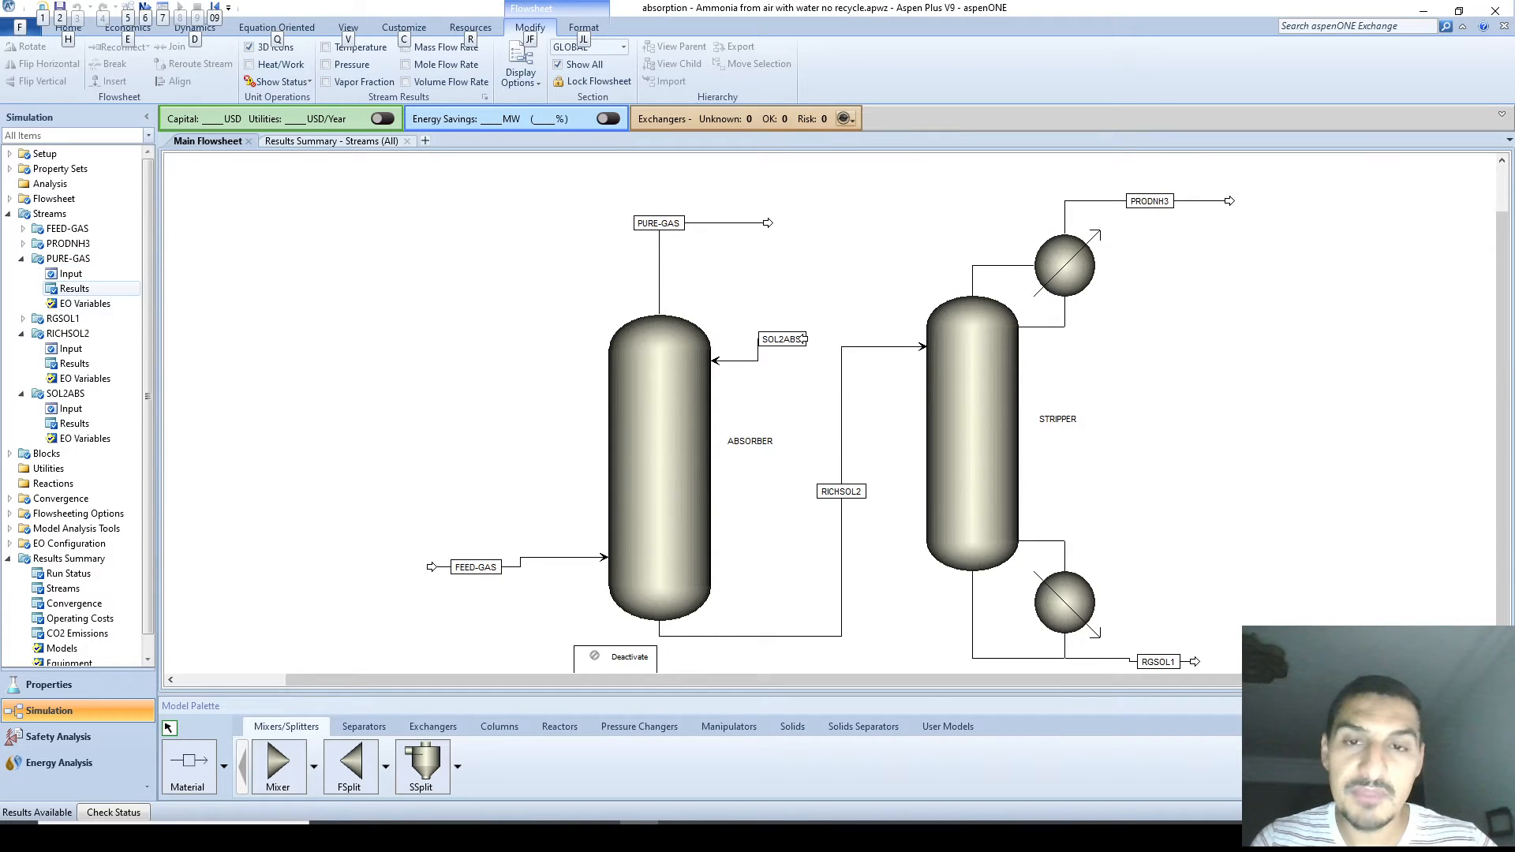
{"action": "double_click", "coordinate": [74, 288]}
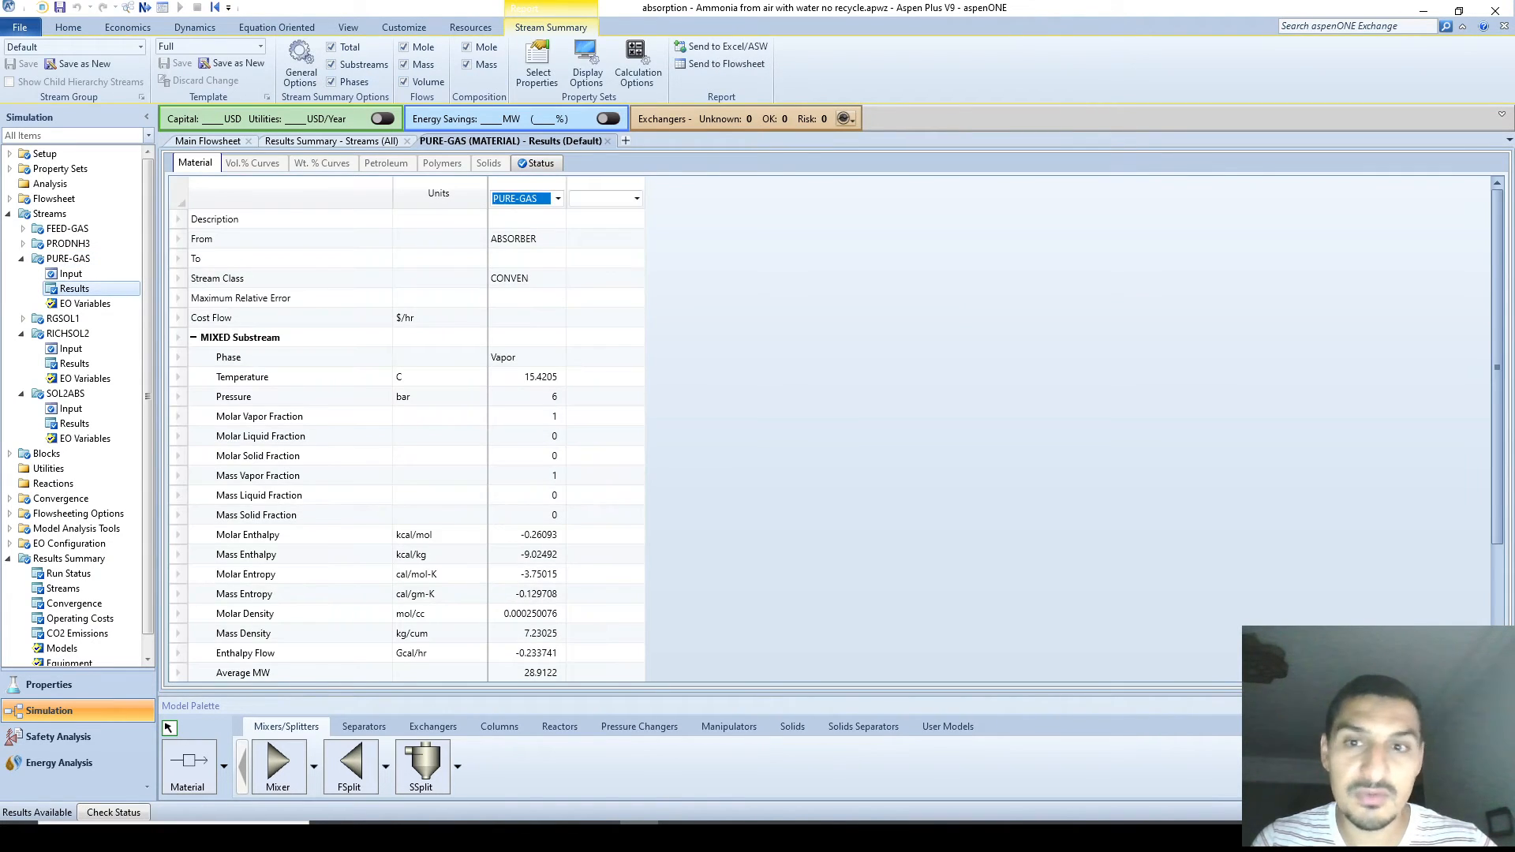
{"action": "scroll", "coordinate": [406, 441], "scroll_direction": "down", "scroll_amount": 2}
{"action": "scroll", "coordinate": [406, 441], "scroll_direction": "down", "scroll_amount": 1}
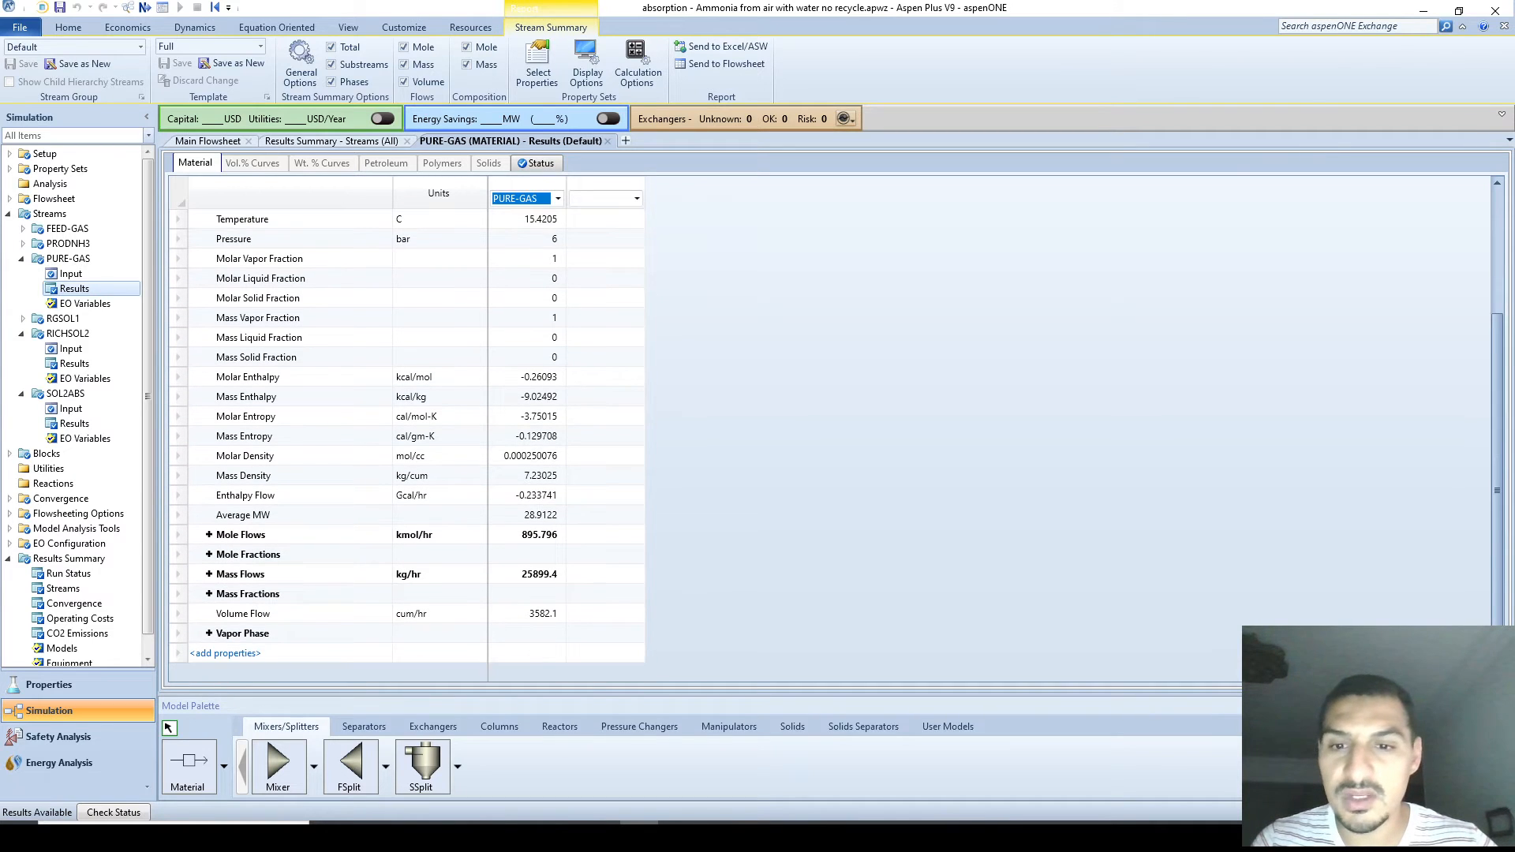
{"action": "left_click", "coordinate": [209, 534]}
{"action": "scroll", "coordinate": [209, 534], "scroll_direction": "down", "scroll_amount": 1}
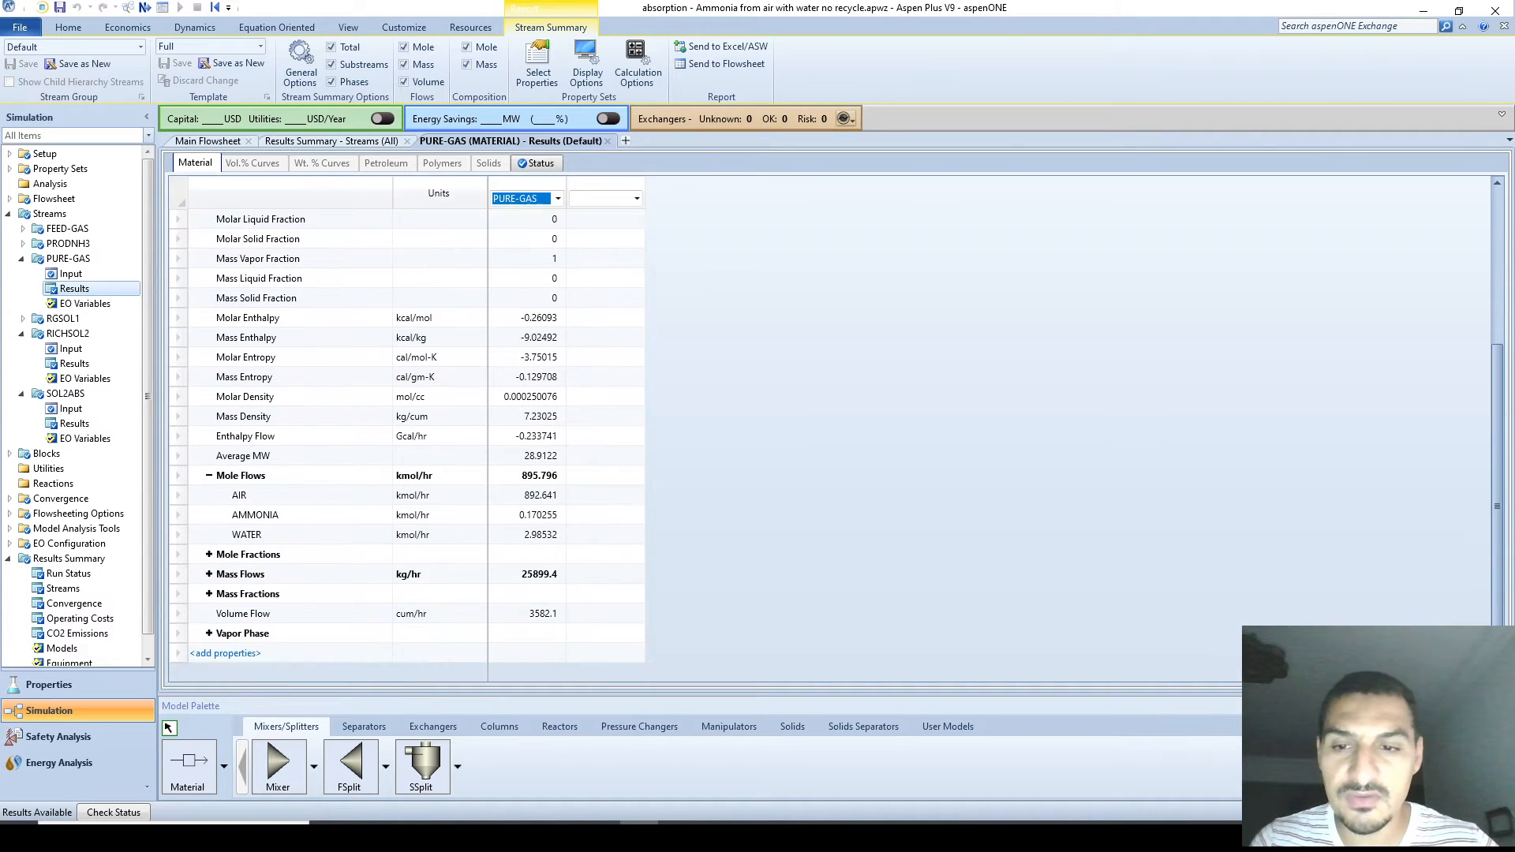
{"action": "right_click", "coordinate": [395, 517]}
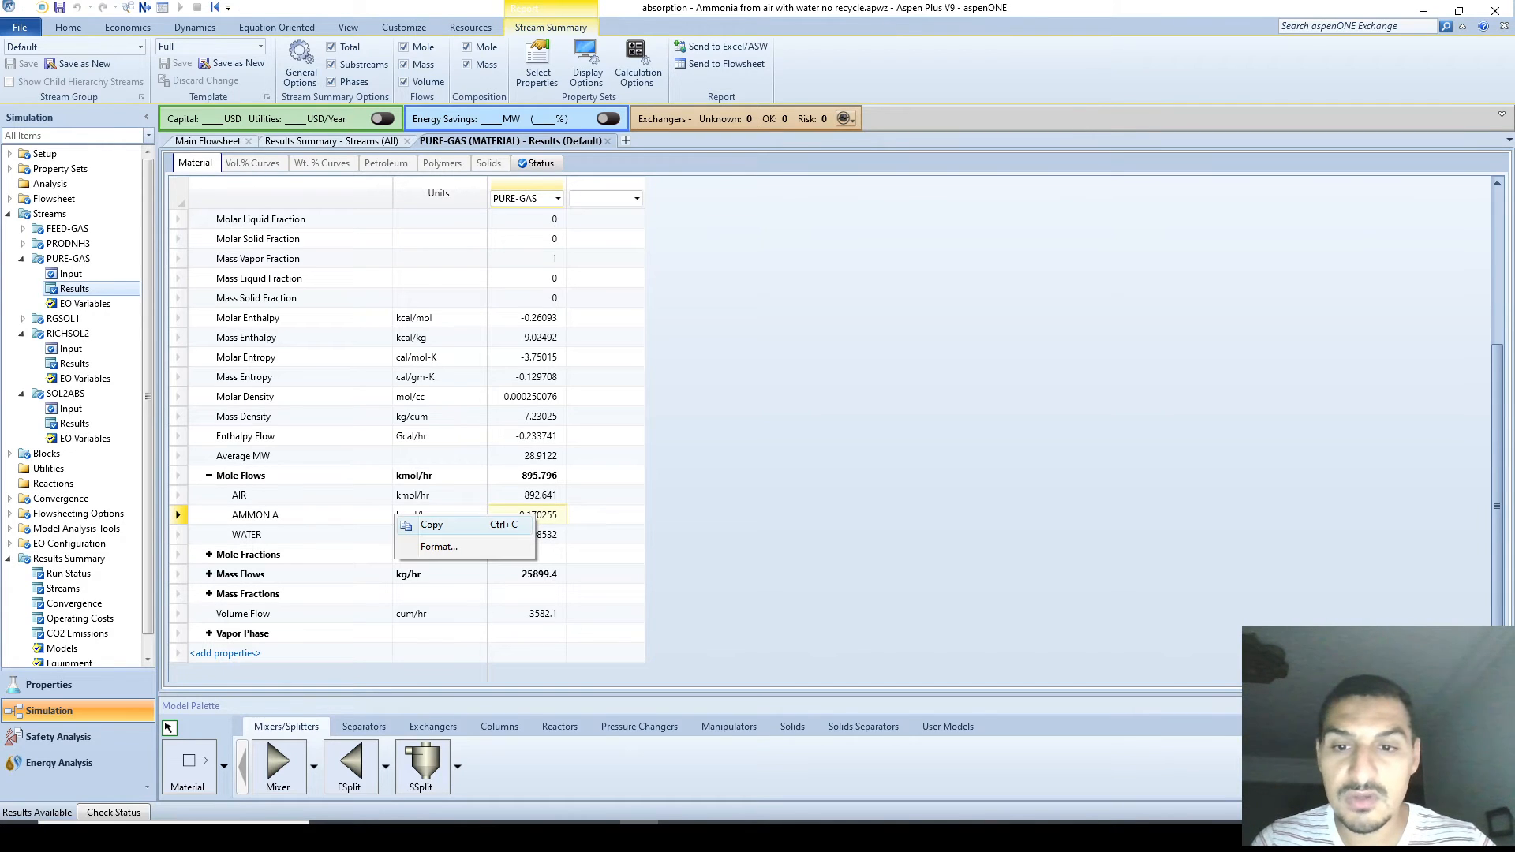
{"action": "left_click", "coordinate": [505, 525]}
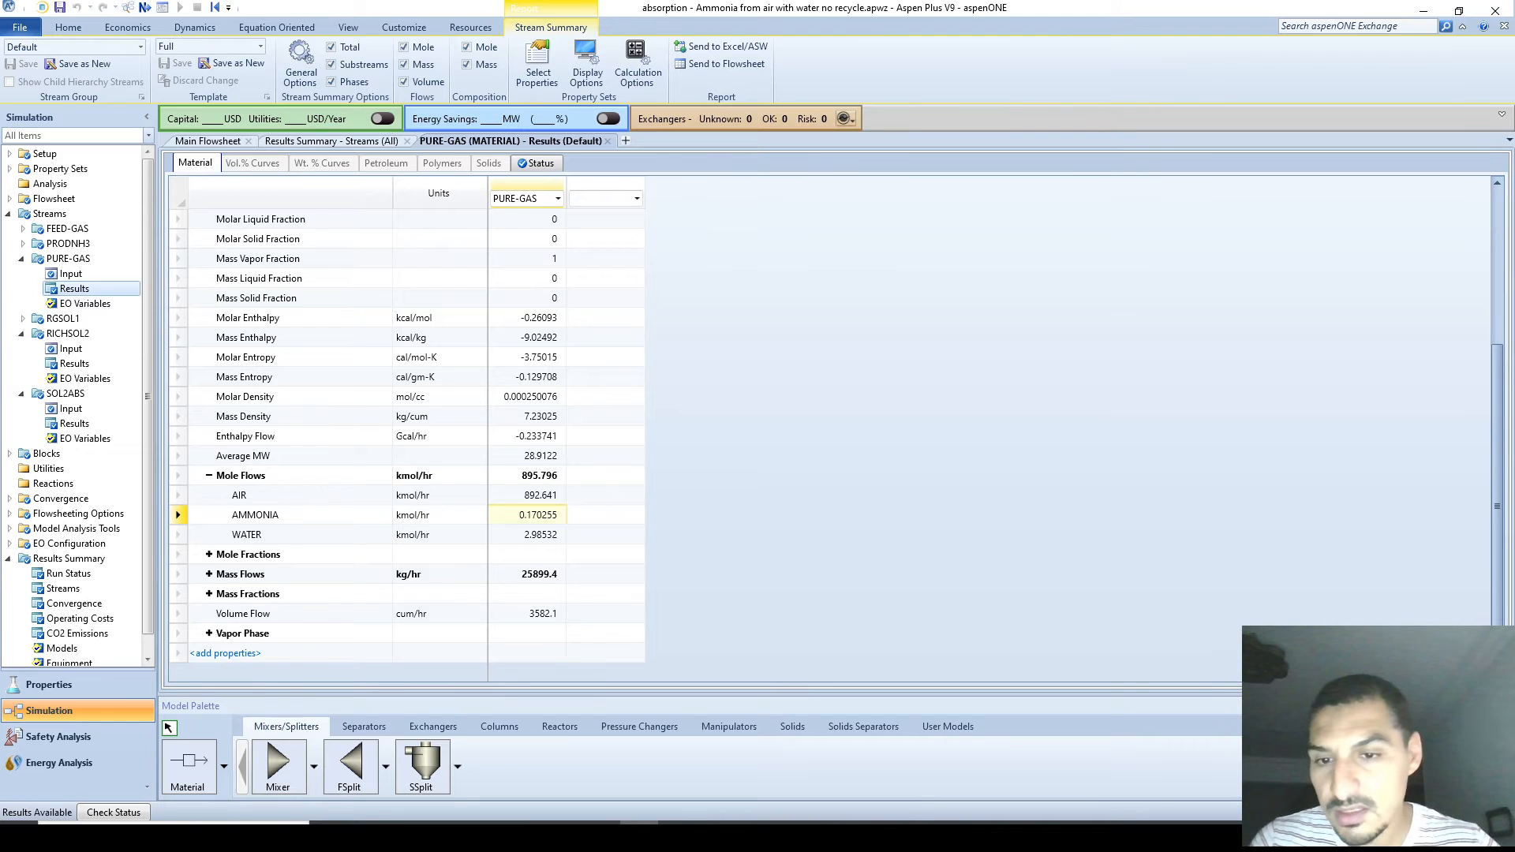
- Switch back to the Excel organizer and paste the copied ammonia variable into the model variables
{"action": "key", "text": "alt+Tab"}
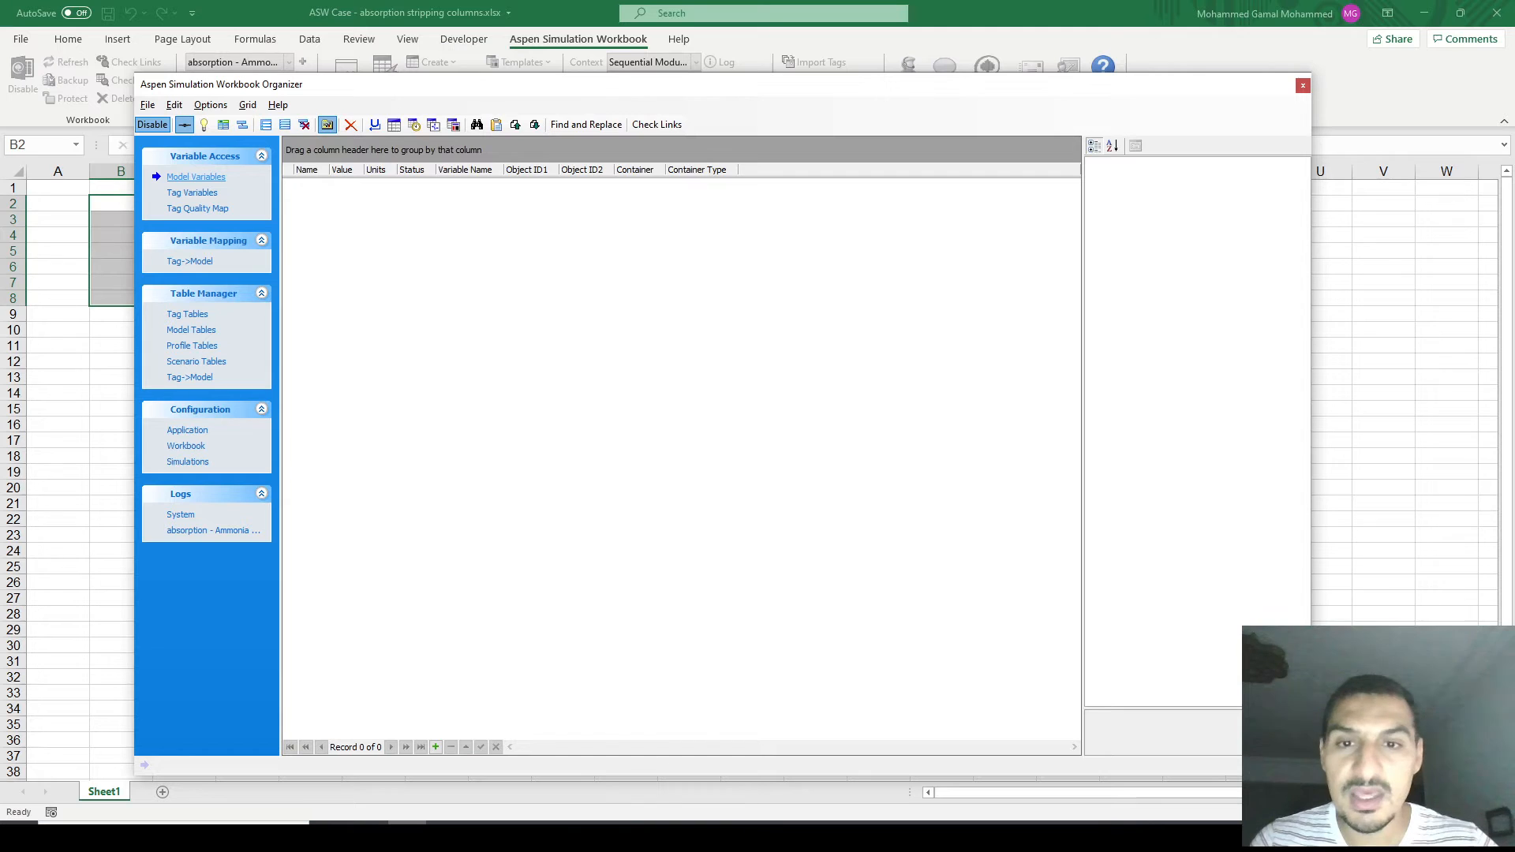
{"action": "right_click", "coordinate": [556, 335]}
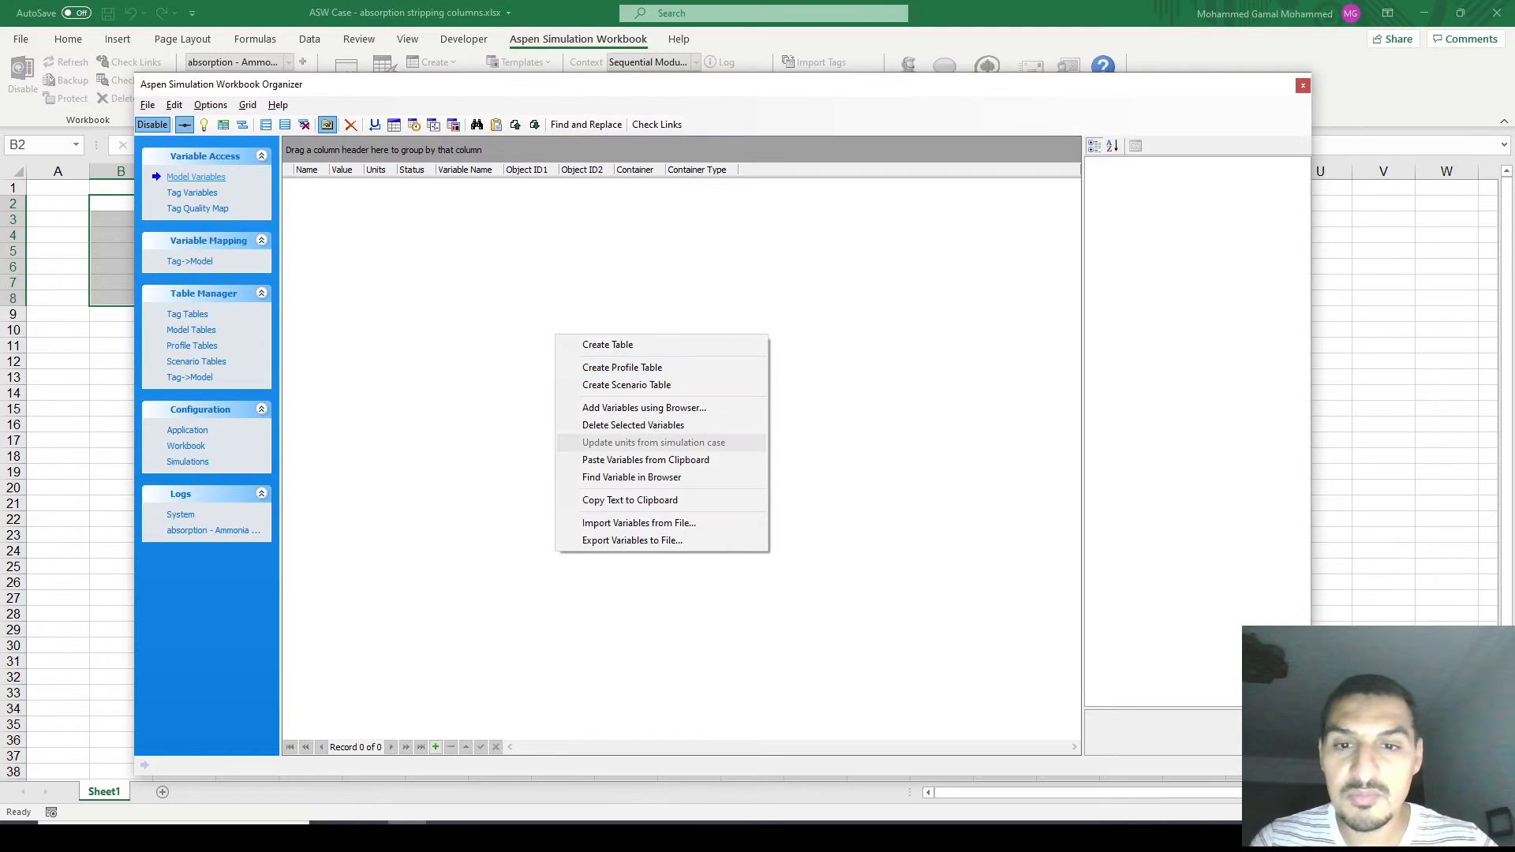
{"action": "left_click", "coordinate": [615, 459]}
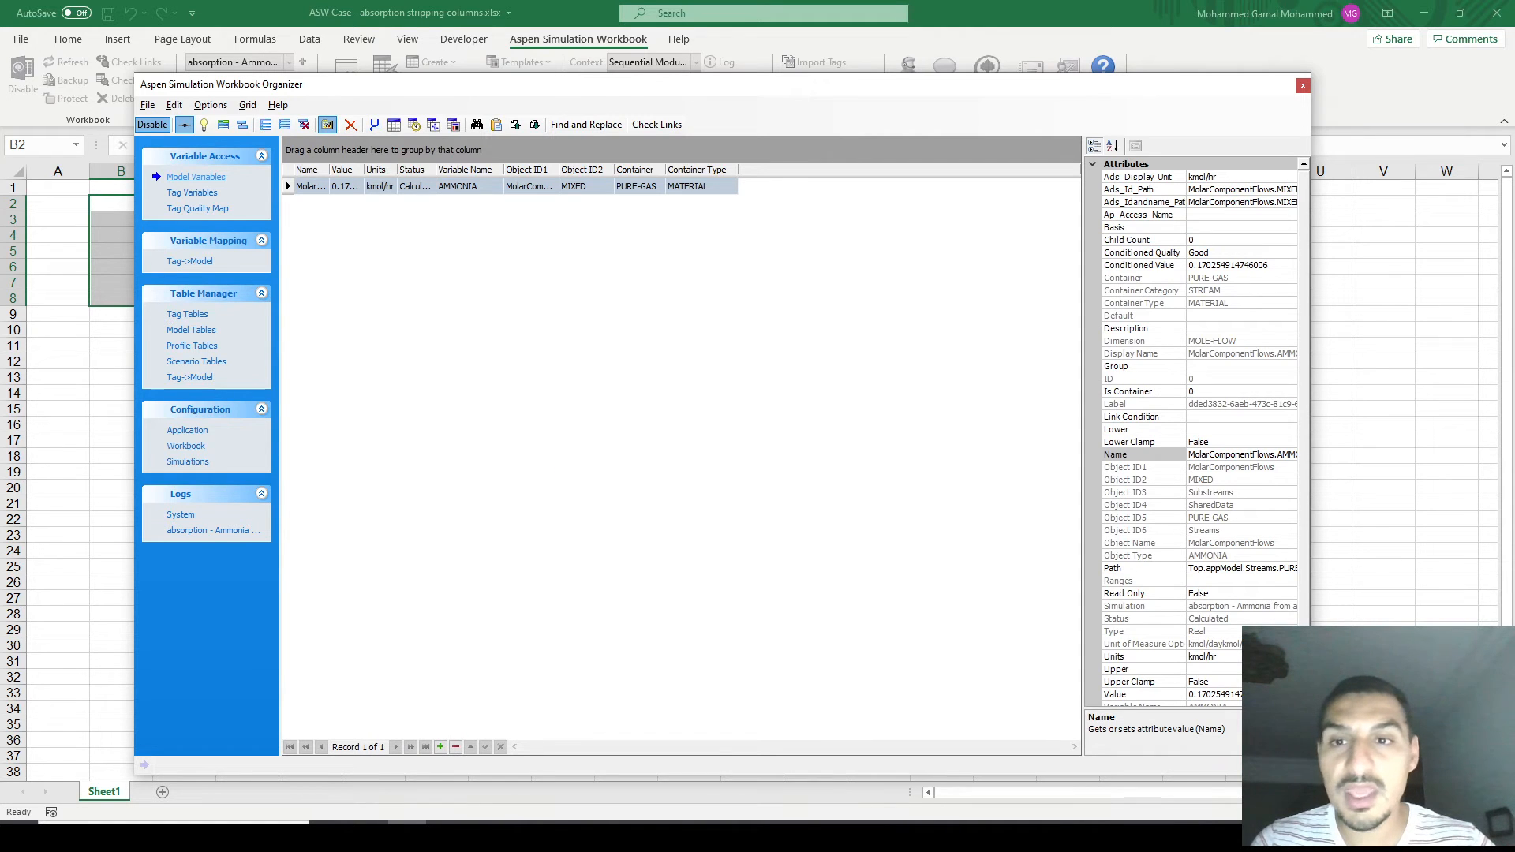
- Widen the Name, Status and Object ID1 columns of the model variables list to show their full contents
{"action": "left_click_drag", "start_coordinate": [362, 169], "coordinate": [472, 169]}
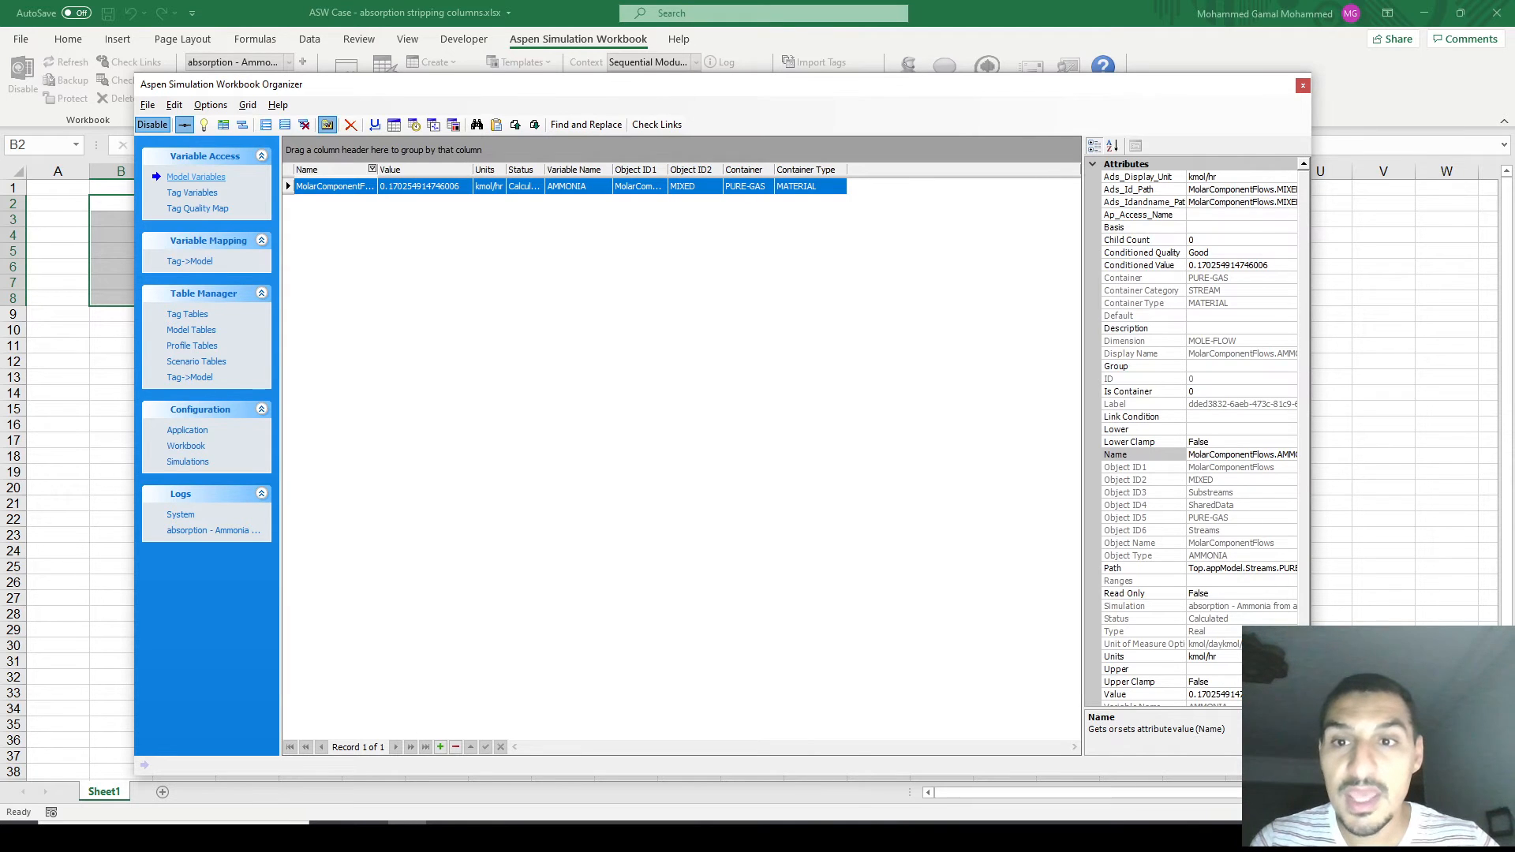
{"action": "left_click_drag", "start_coordinate": [377, 169], "coordinate": [422, 168]}
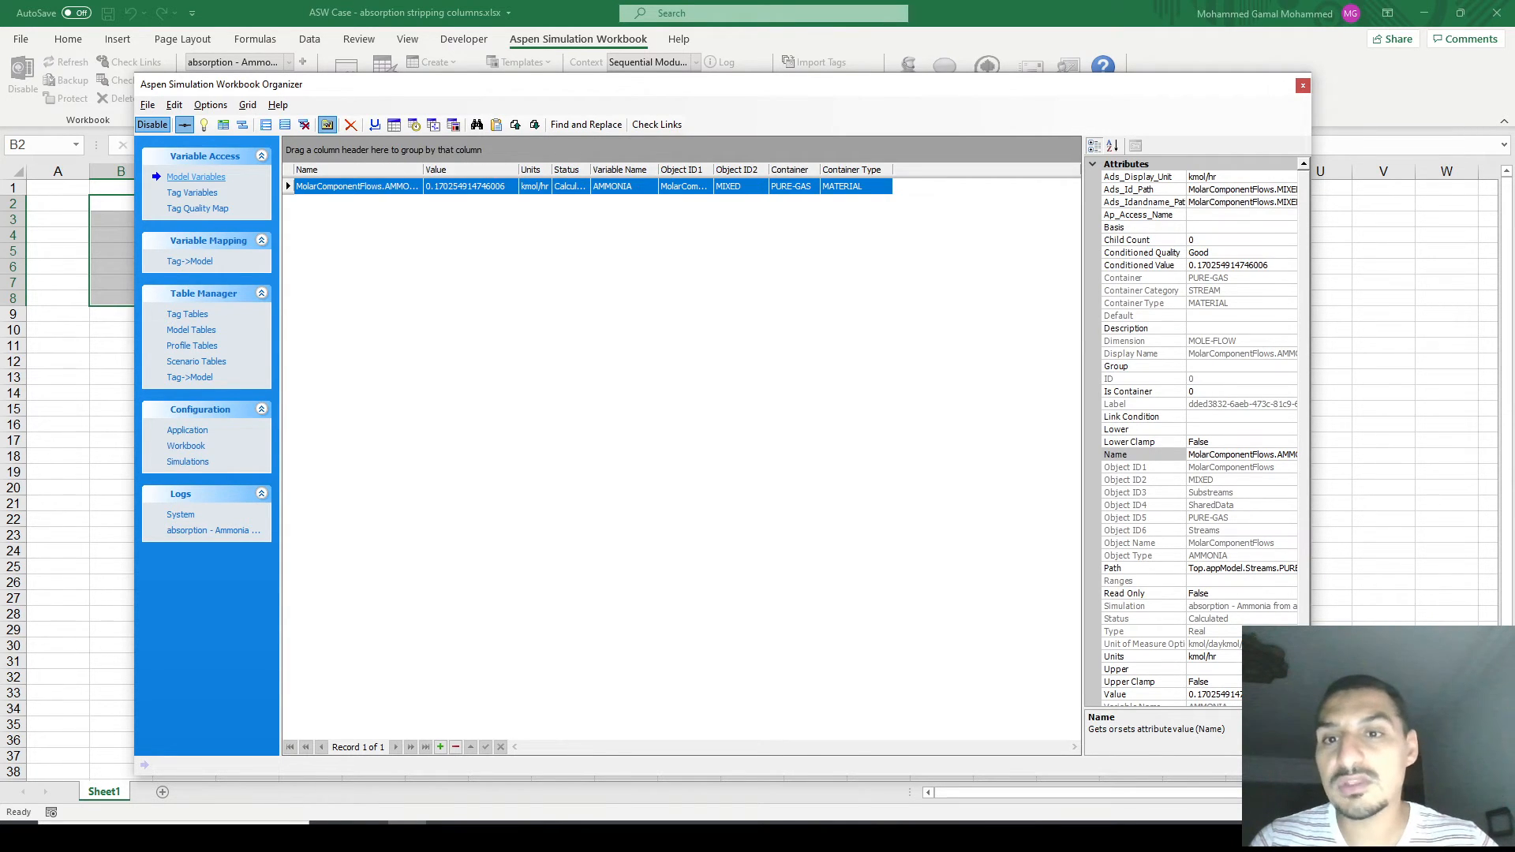
{"action": "left_click_drag", "start_coordinate": [423, 169], "coordinate": [450, 169]}
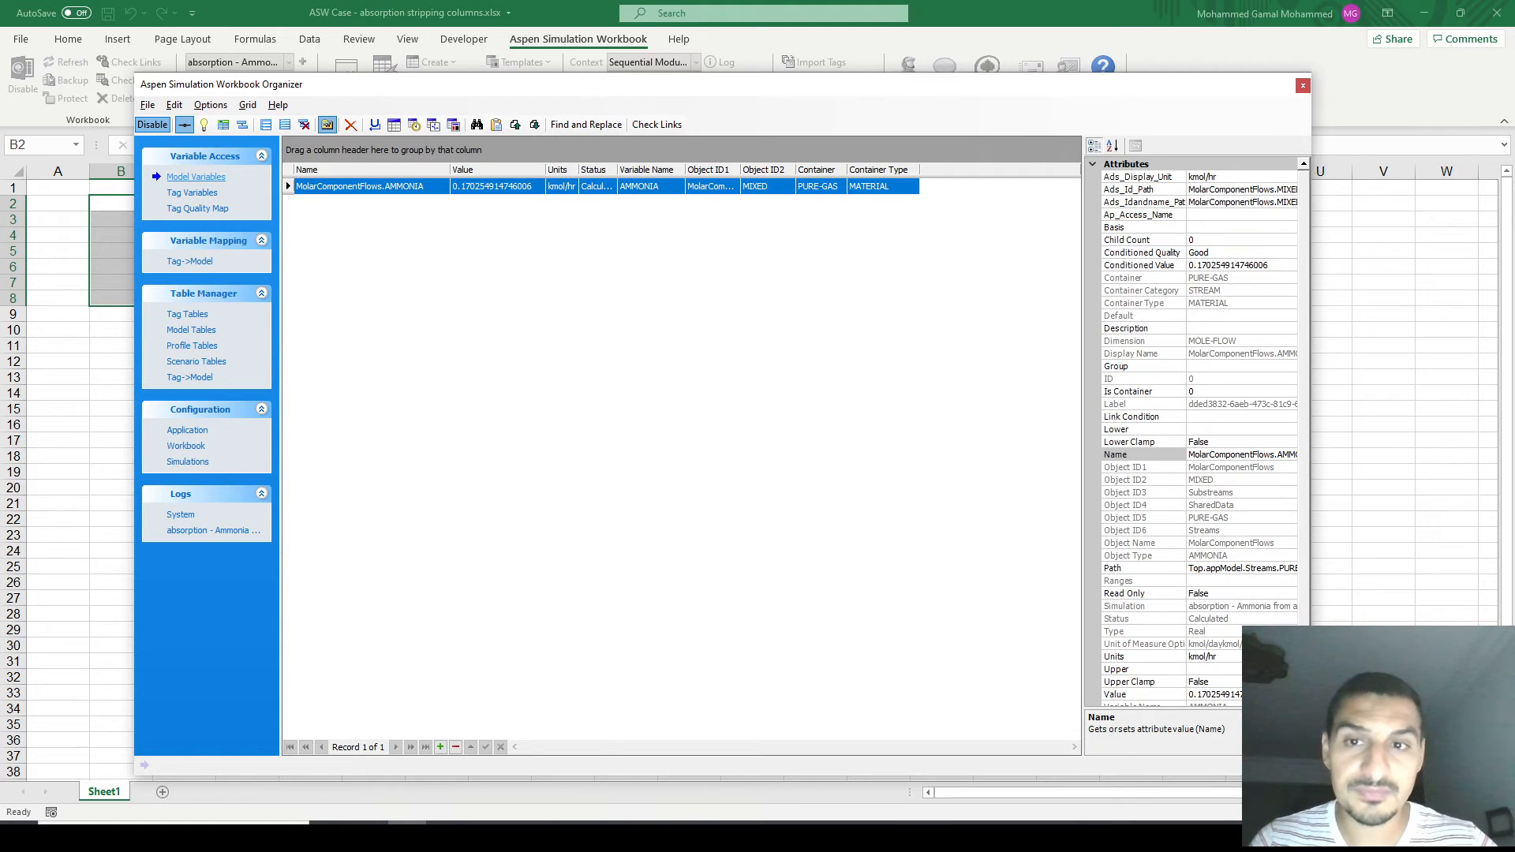
{"action": "left_click_drag", "start_coordinate": [617, 169], "coordinate": [666, 169]}
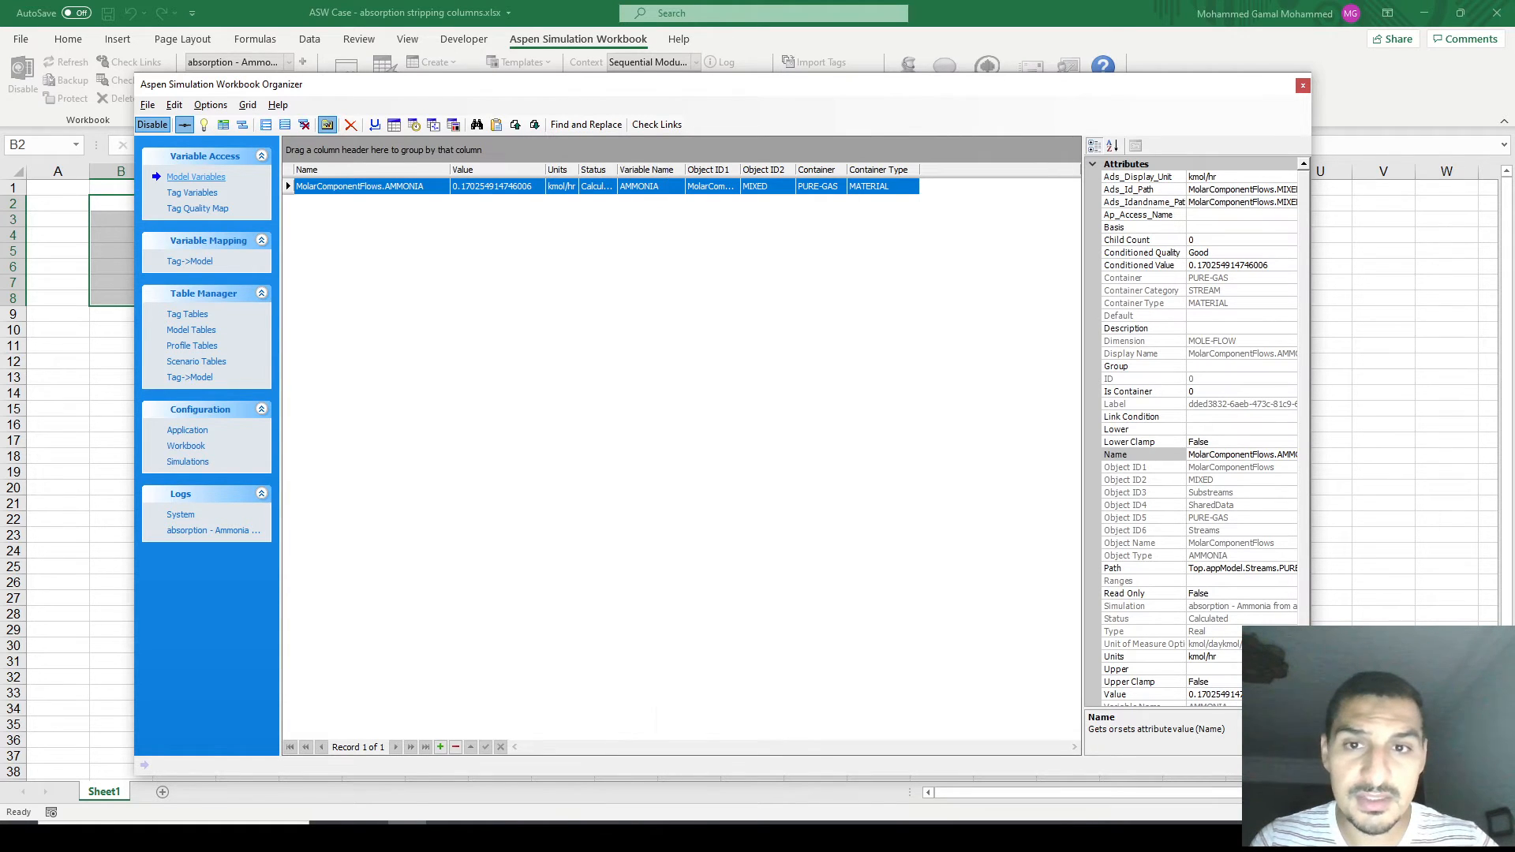
{"action": "left_click_drag", "start_coordinate": [788, 168], "coordinate": [860, 169]}
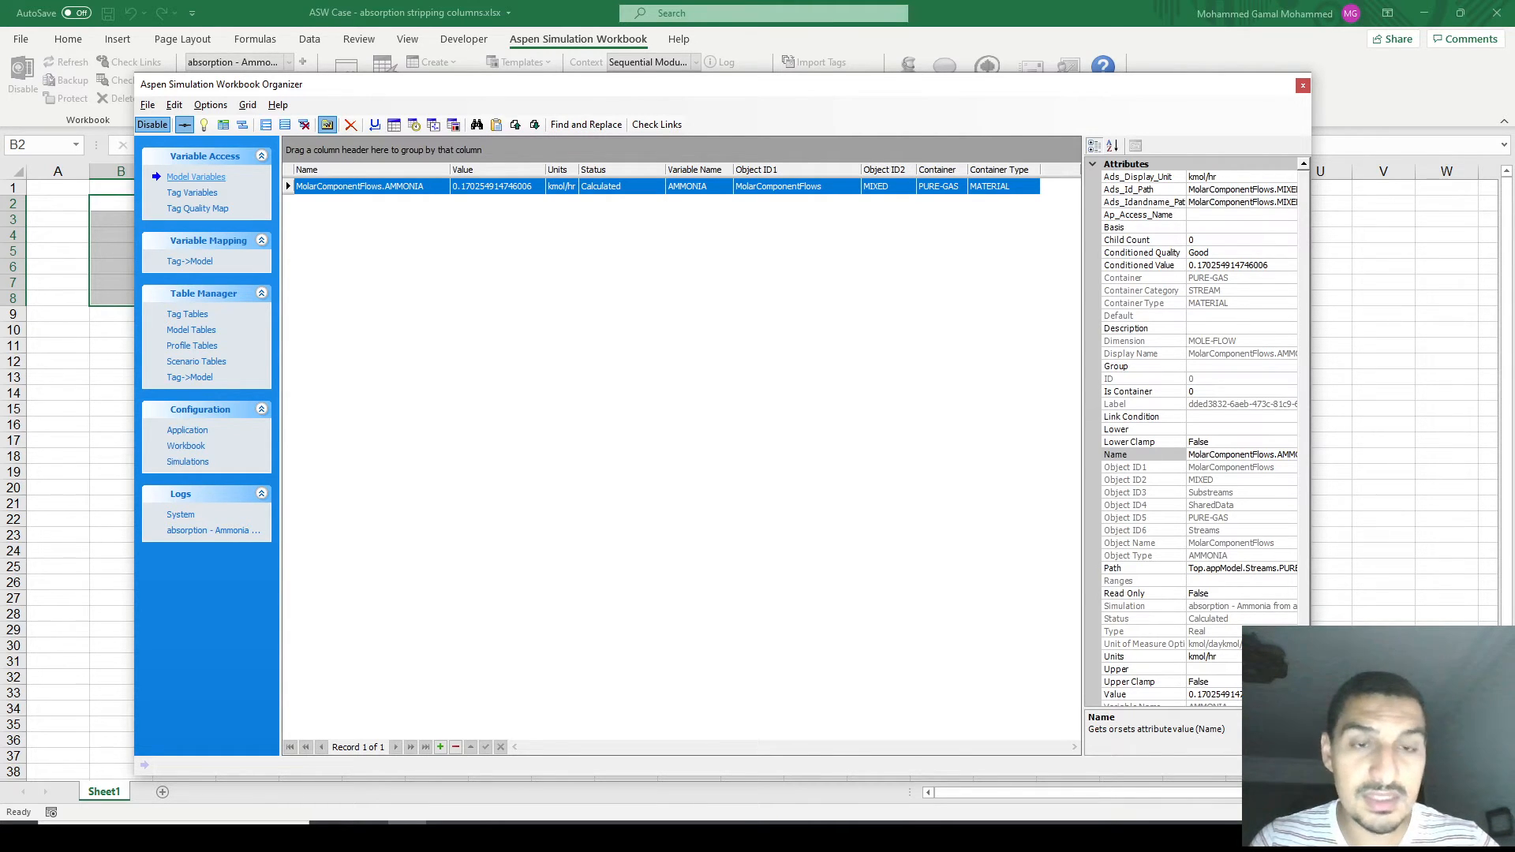
{"action": "left_click", "coordinate": [773, 339]}
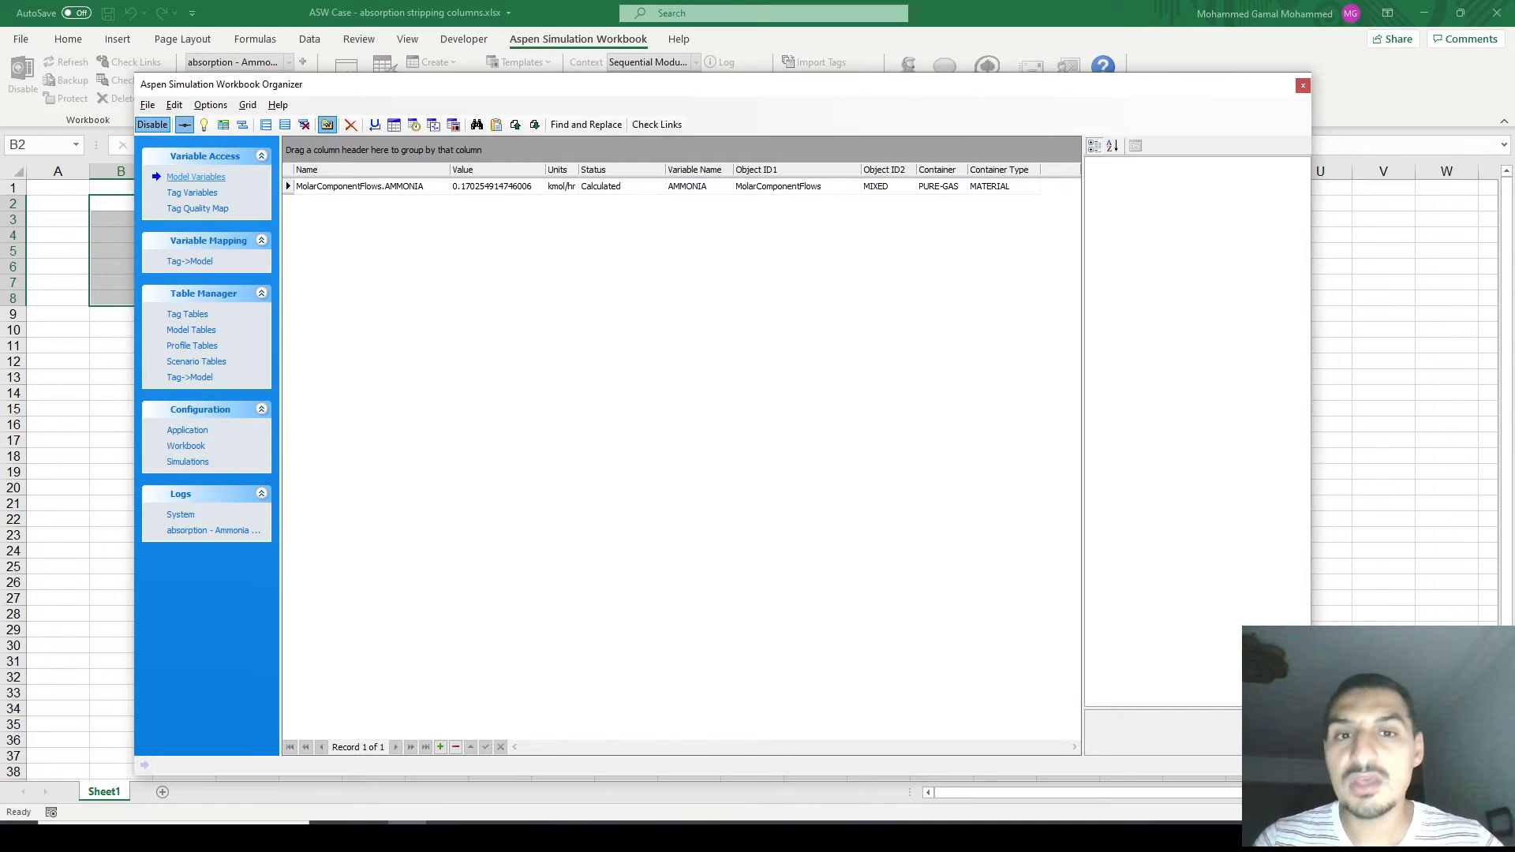
- Copy the WATER mole flow of PURE-GAS from Aspen Plus and paste it into the Excel organizer's model variables
{"action": "key", "text": "alt+Tab"}
{"action": "left_click", "coordinate": [541, 536]}
{"action": "right_click", "coordinate": [541, 536]}
{"action": "left_click", "coordinate": [524, 550]}
{"action": "key", "text": "alt+Tab"}
{"action": "right_click", "coordinate": [622, 392]}
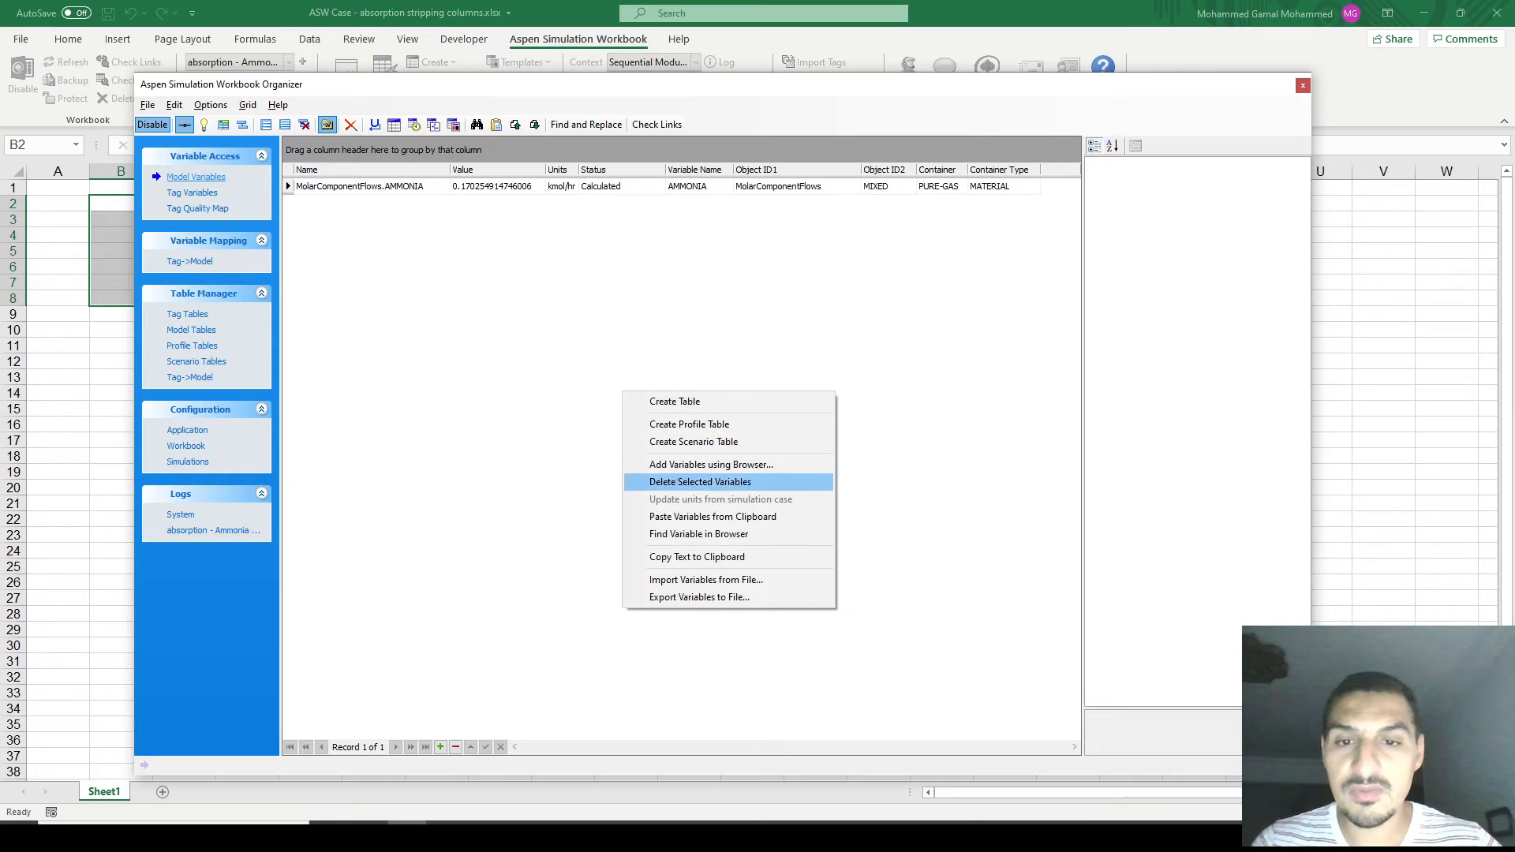
{"action": "left_click", "coordinate": [694, 516]}
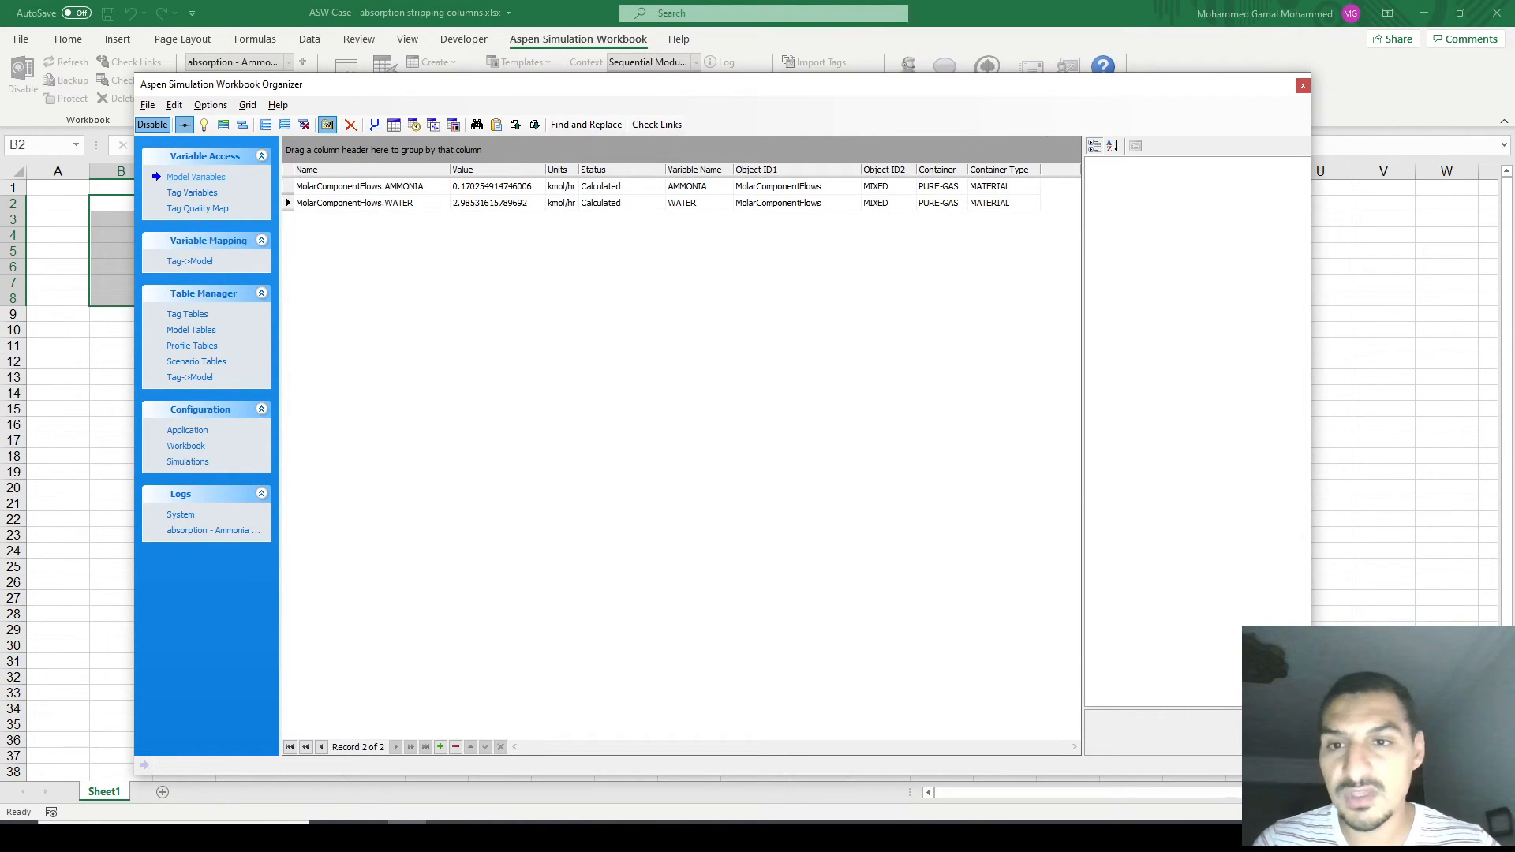
- Switch to Aspen Plus, open the SOL2ABS stream results and expand the Mole Flows group
{"action": "key", "text": "alt+Tab"}
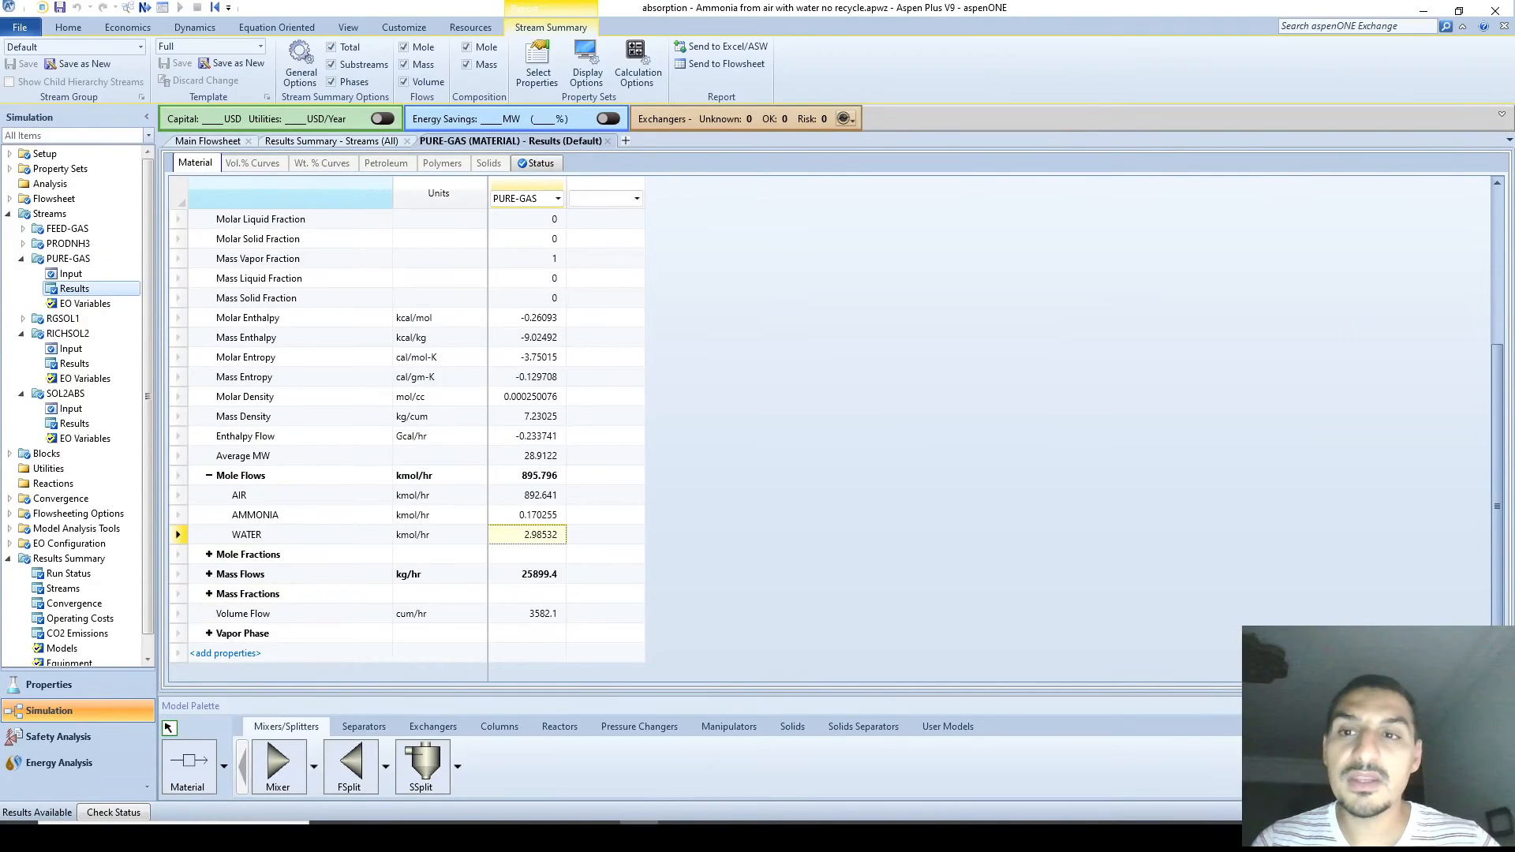
{"action": "key", "text": "alt+Tab"}
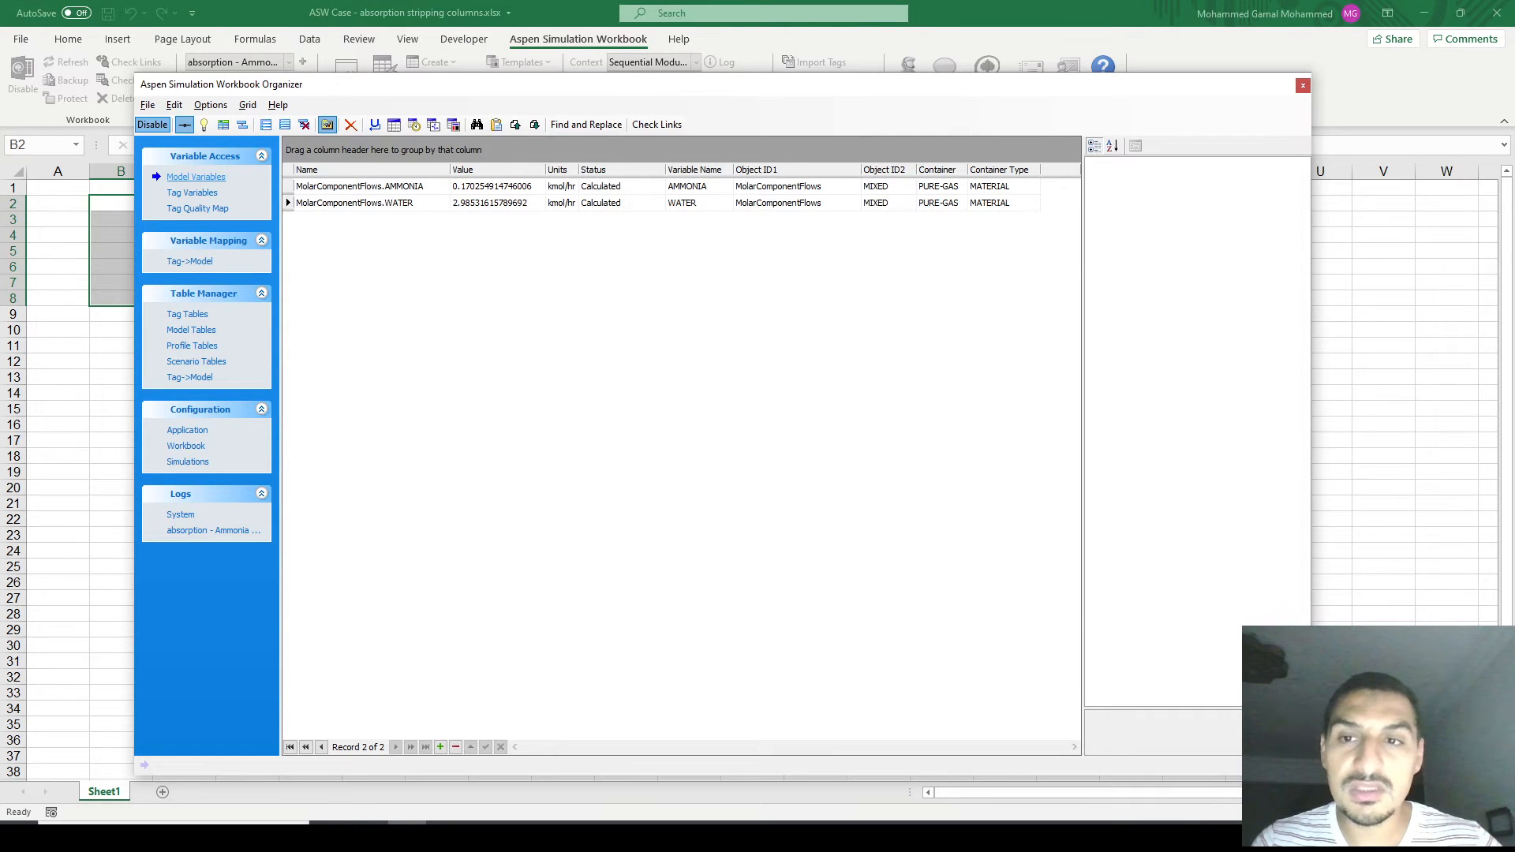
{"action": "key", "text": "alt+Tab"}
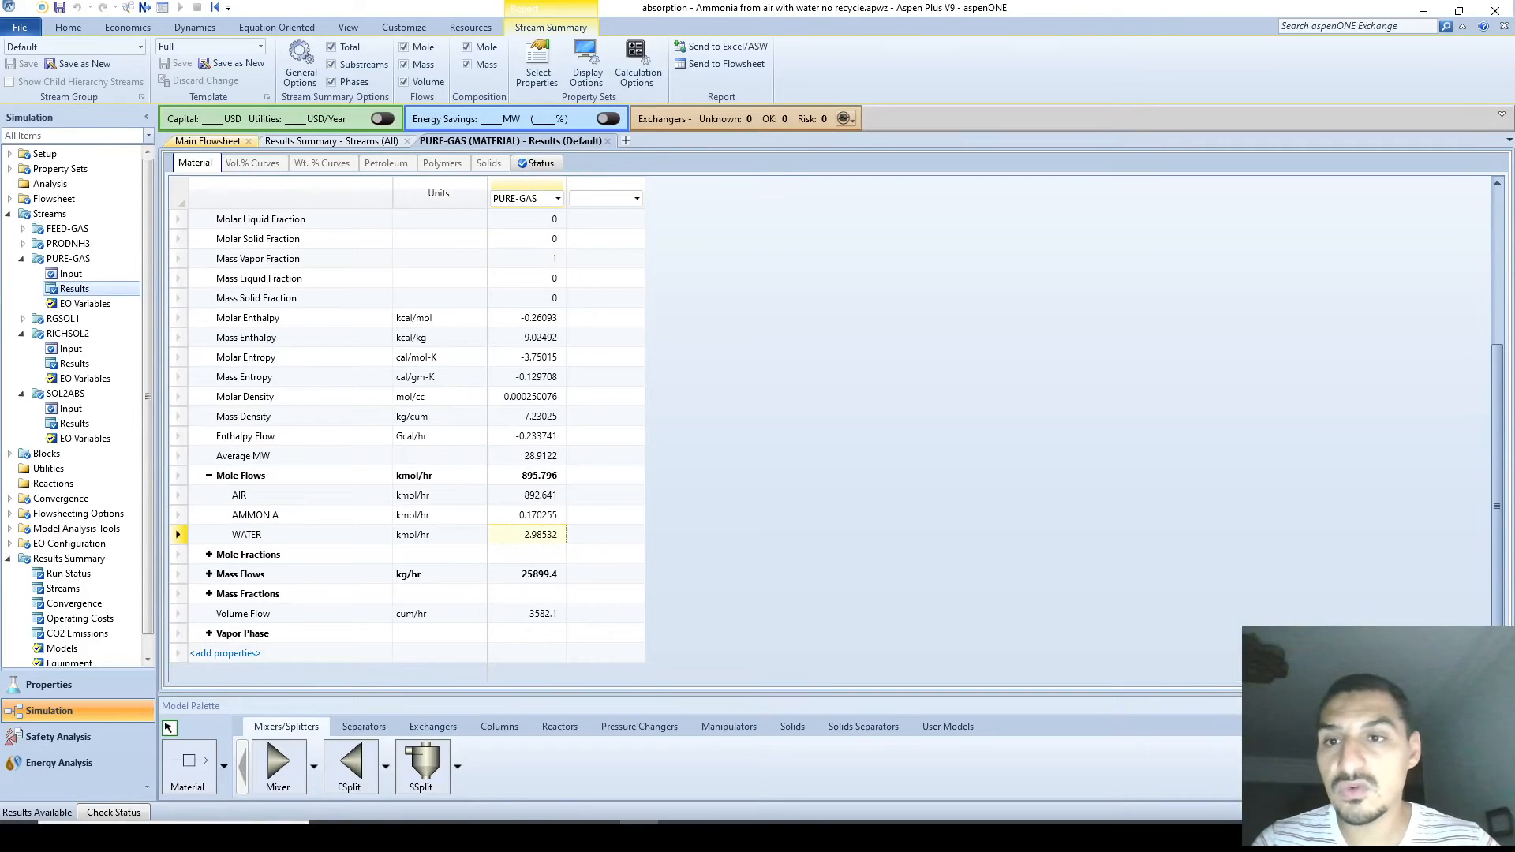
{"action": "left_click", "coordinate": [207, 140]}
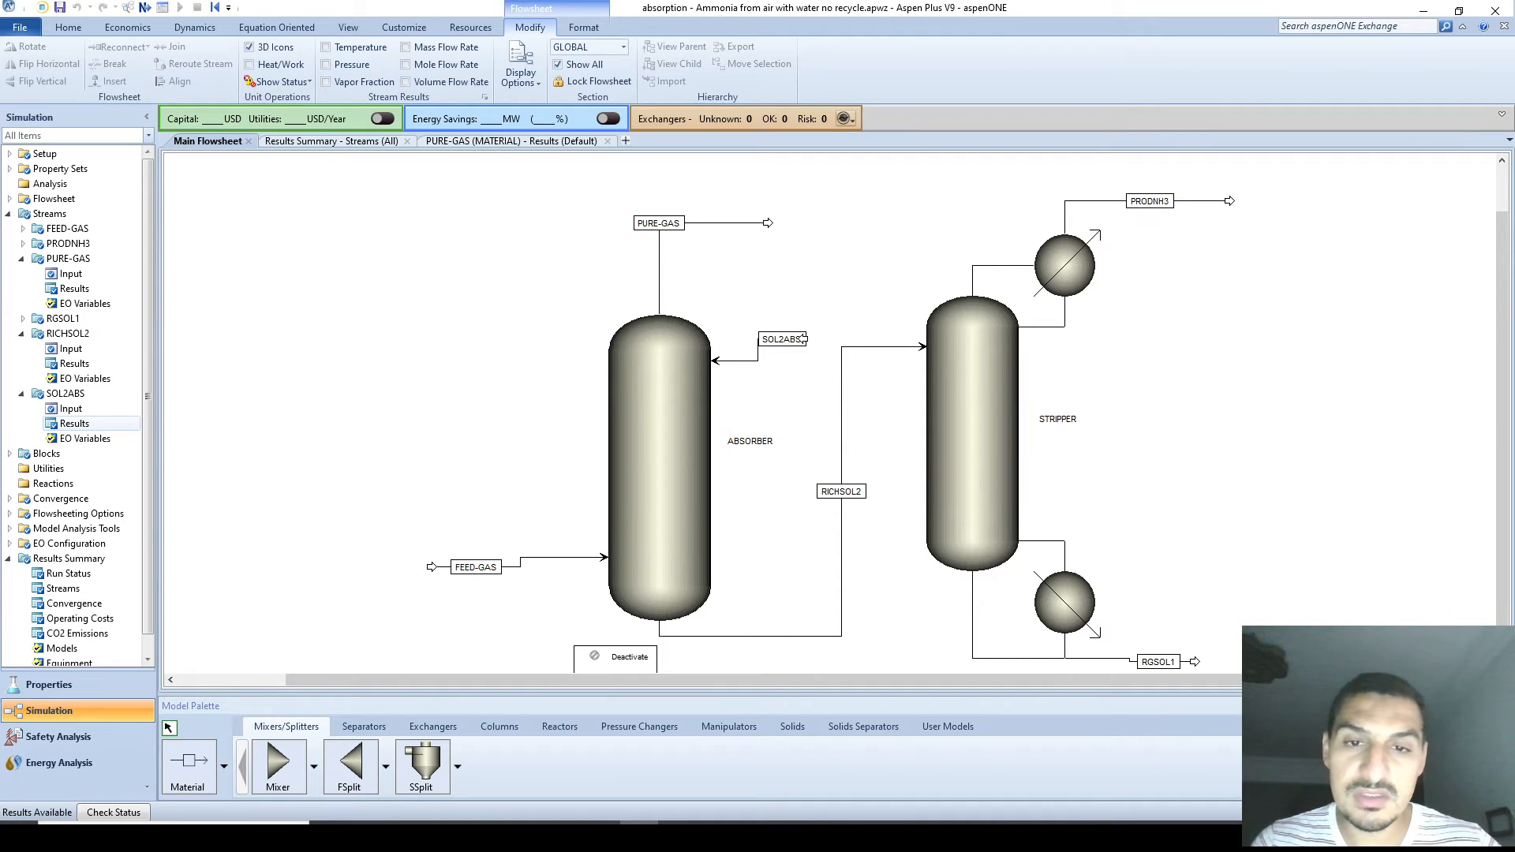
{"action": "double_click", "coordinate": [75, 424]}
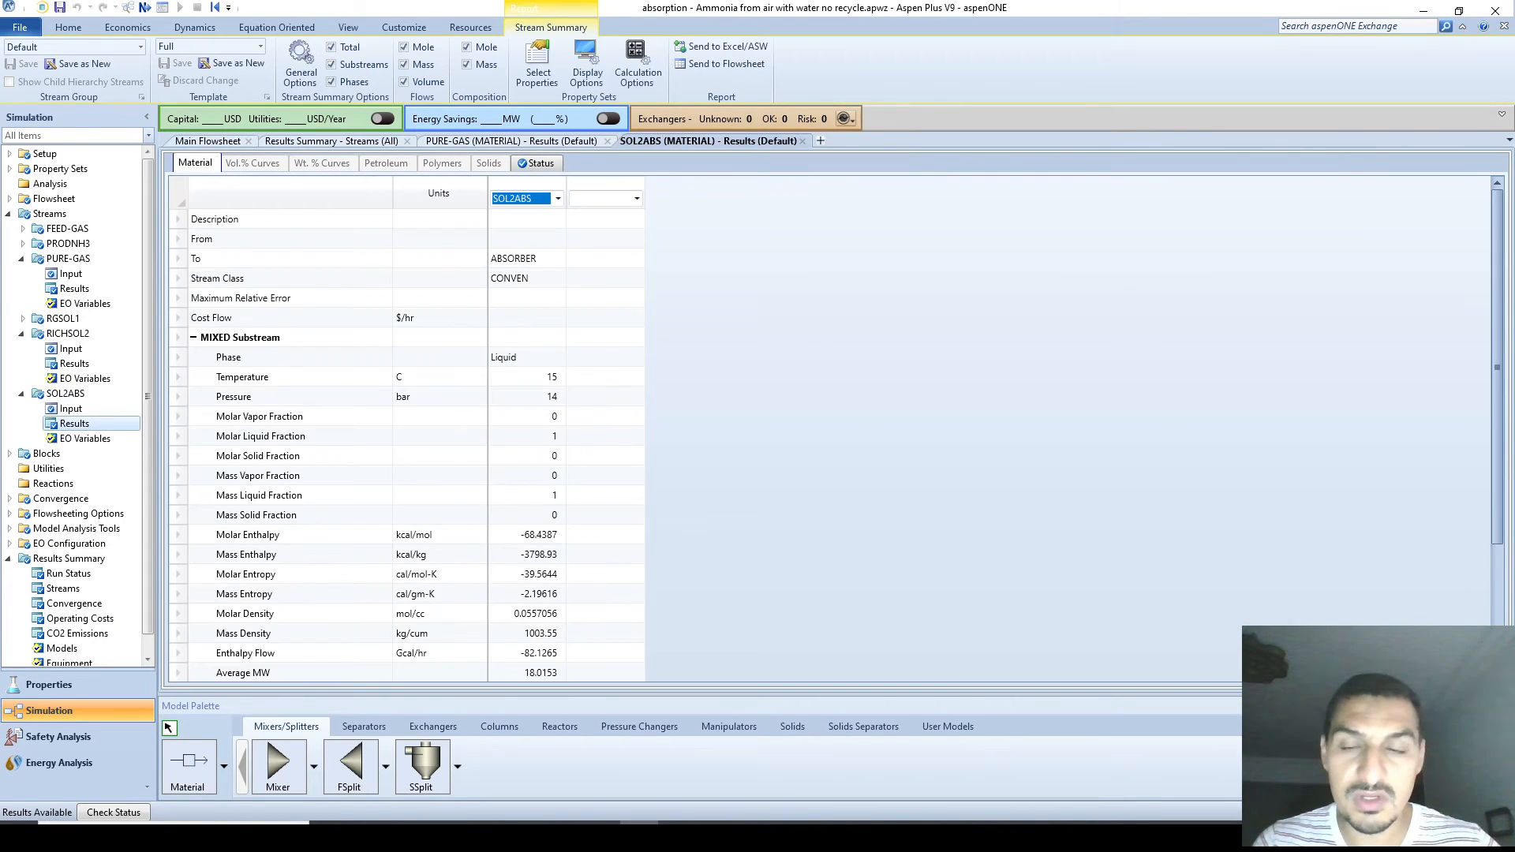
{"action": "scroll", "coordinate": [406, 442], "scroll_direction": "down", "scroll_amount": 2}
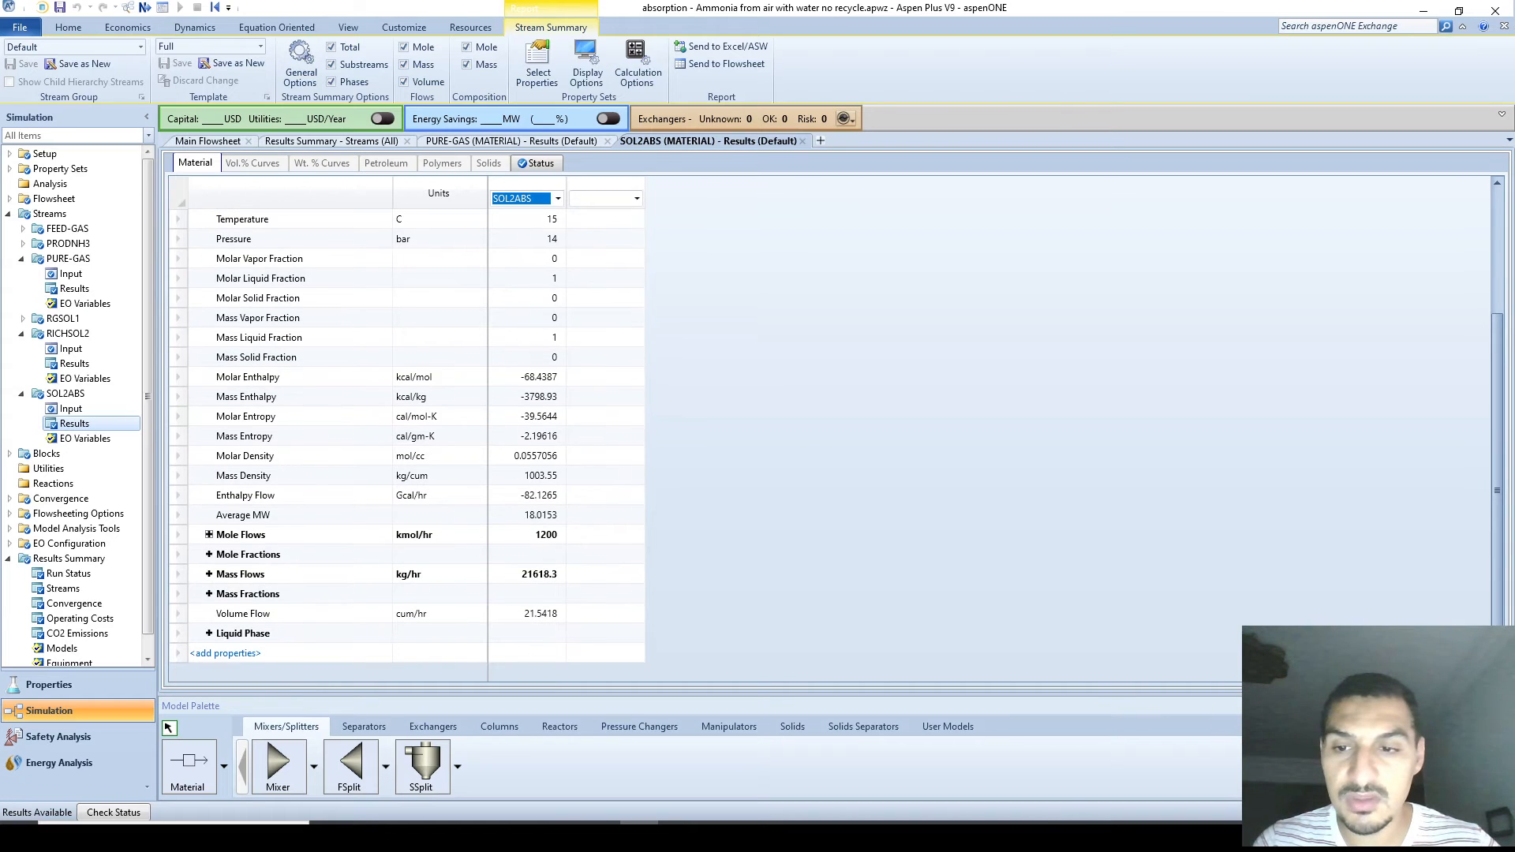
{"action": "left_click", "coordinate": [209, 534]}
- Try to copy the total Mole Flows value of SOL2ABS and paste it into the Excel organizer's model variables
{"action": "right_click", "coordinate": [376, 533]}
{"action": "left_click", "coordinate": [412, 542]}
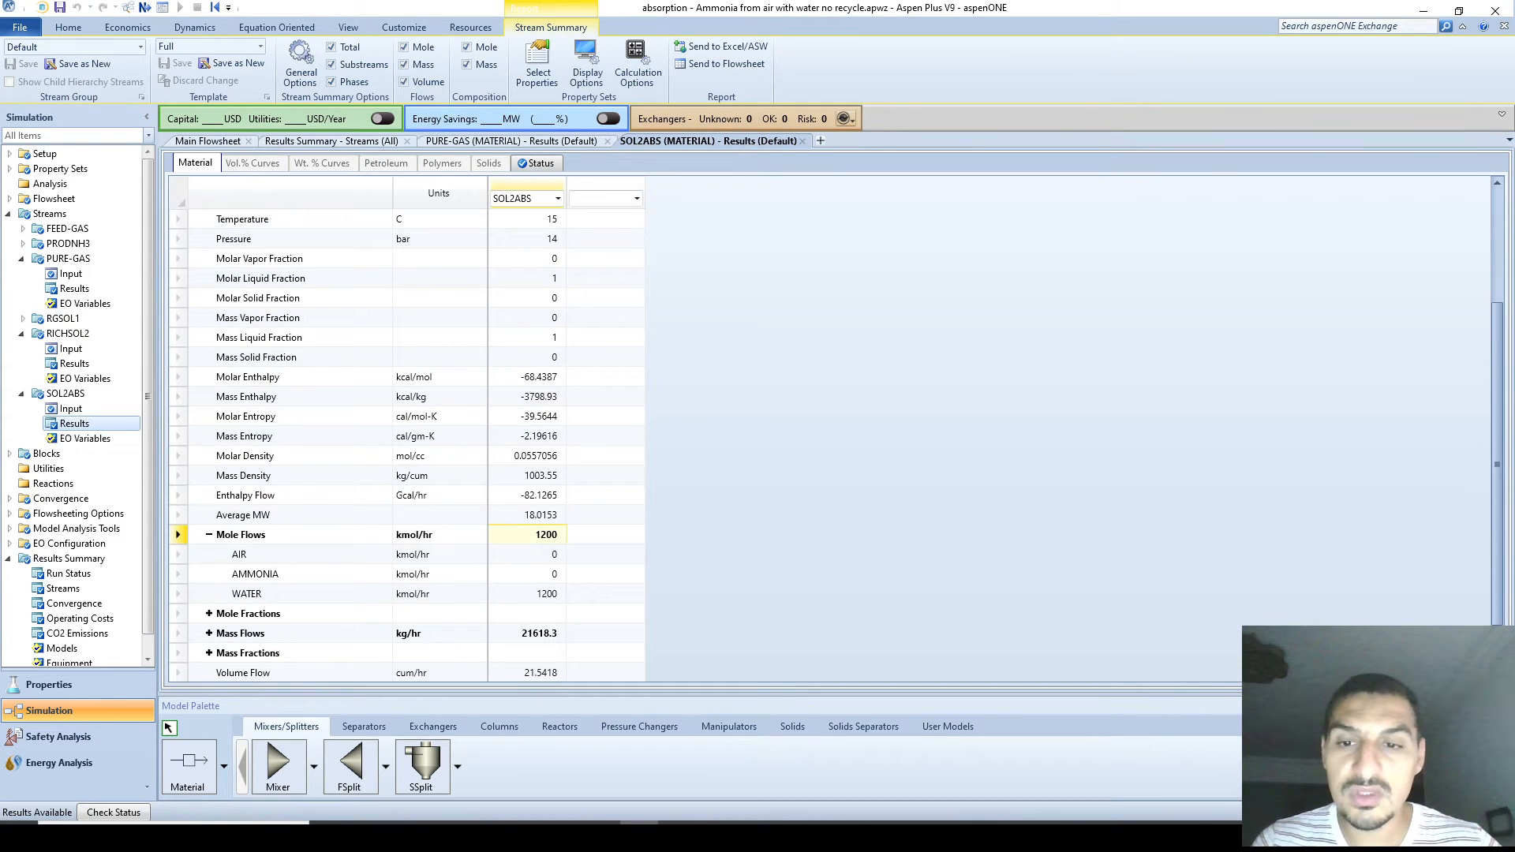
{"action": "key", "text": "alt+Tab"}
{"action": "right_click", "coordinate": [538, 440]}
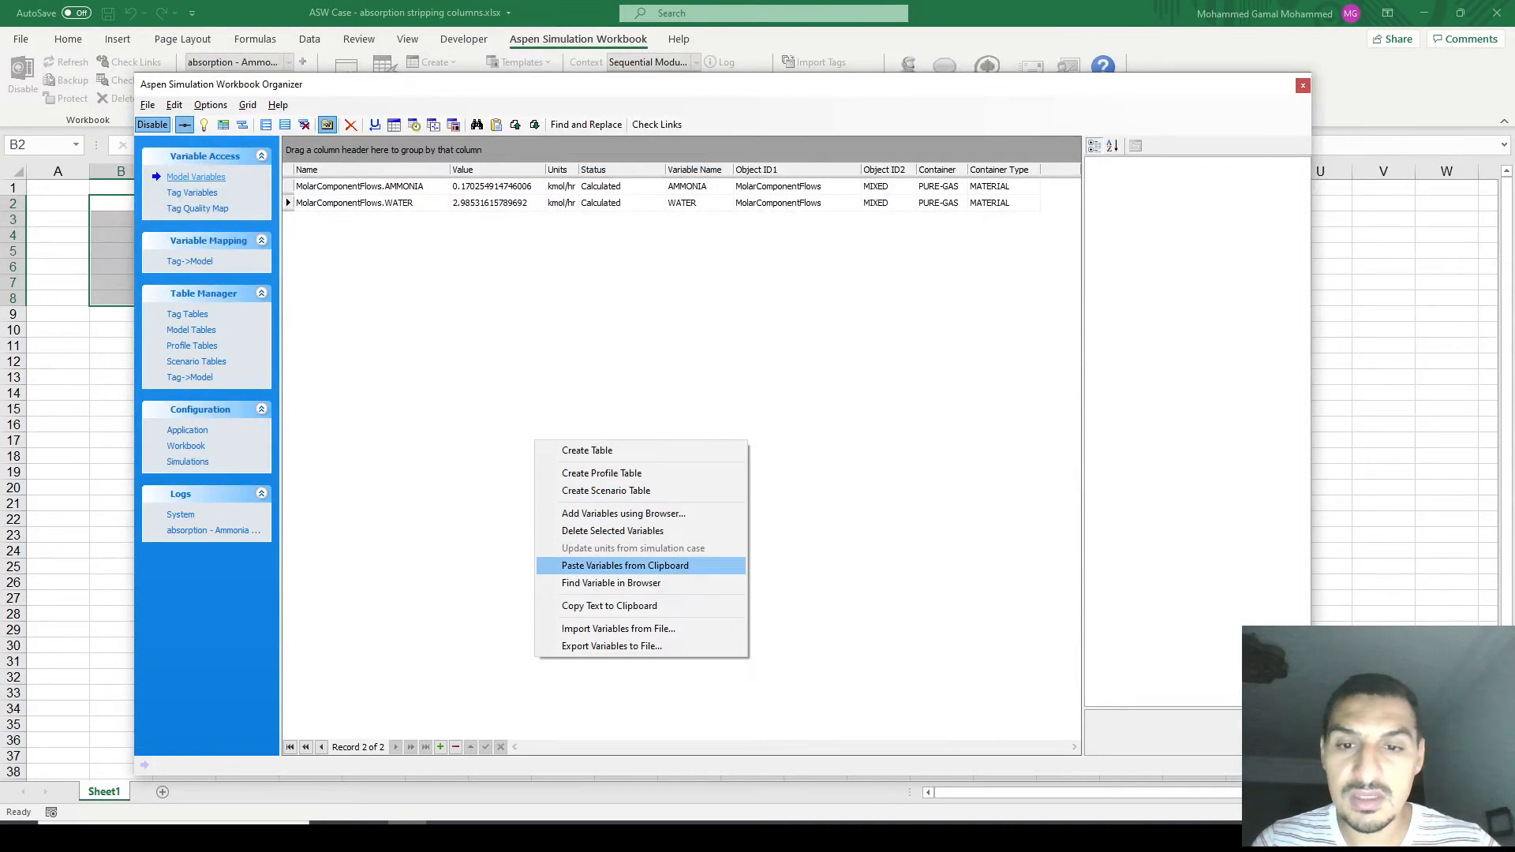
{"action": "left_click", "coordinate": [631, 563]}
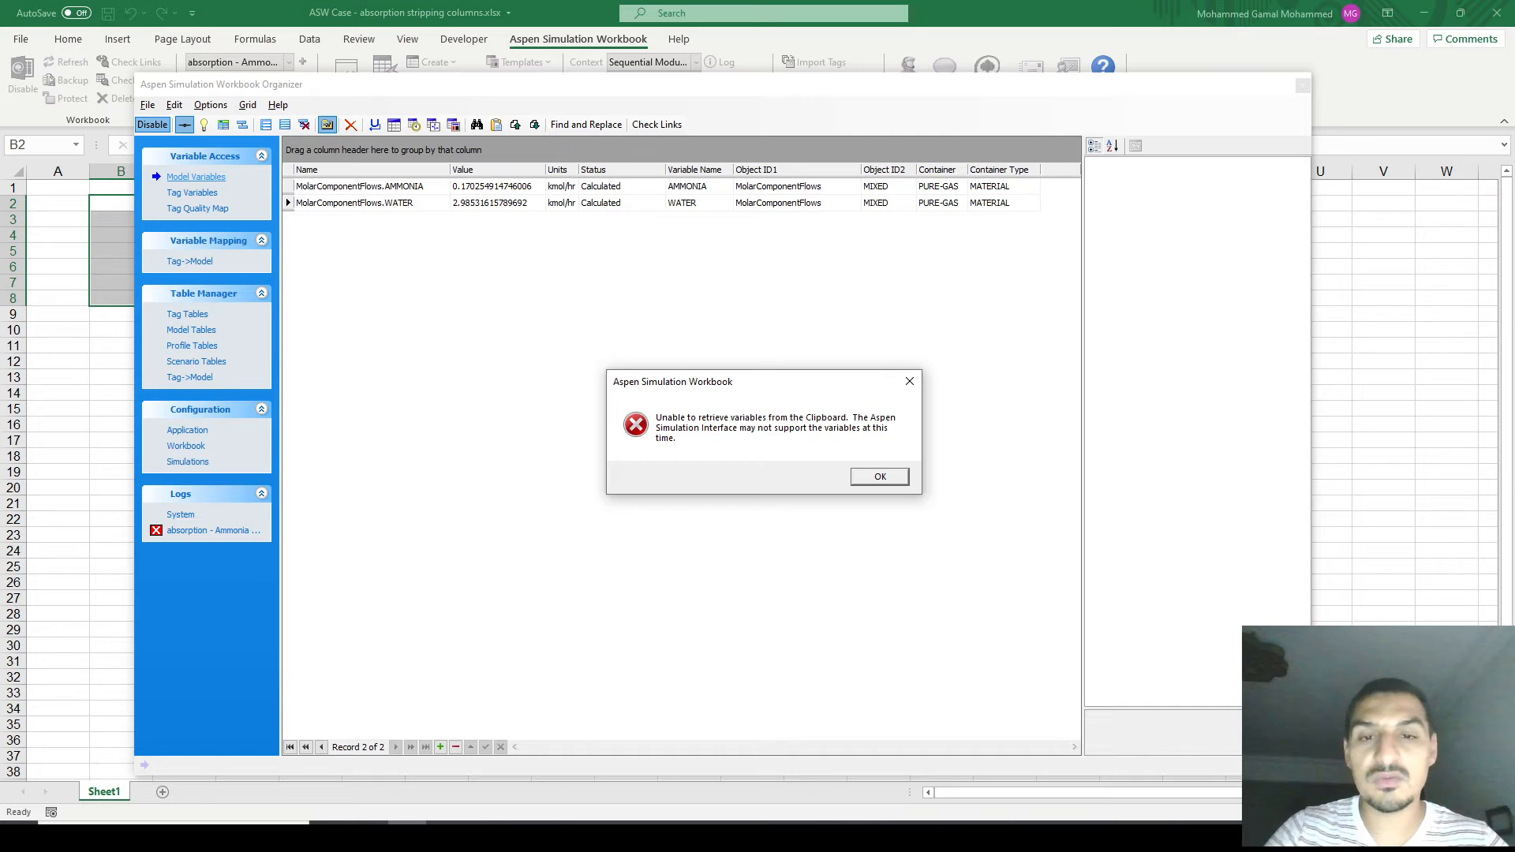
{"action": "key", "text": "Return"}
{"action": "key", "text": "Return"}
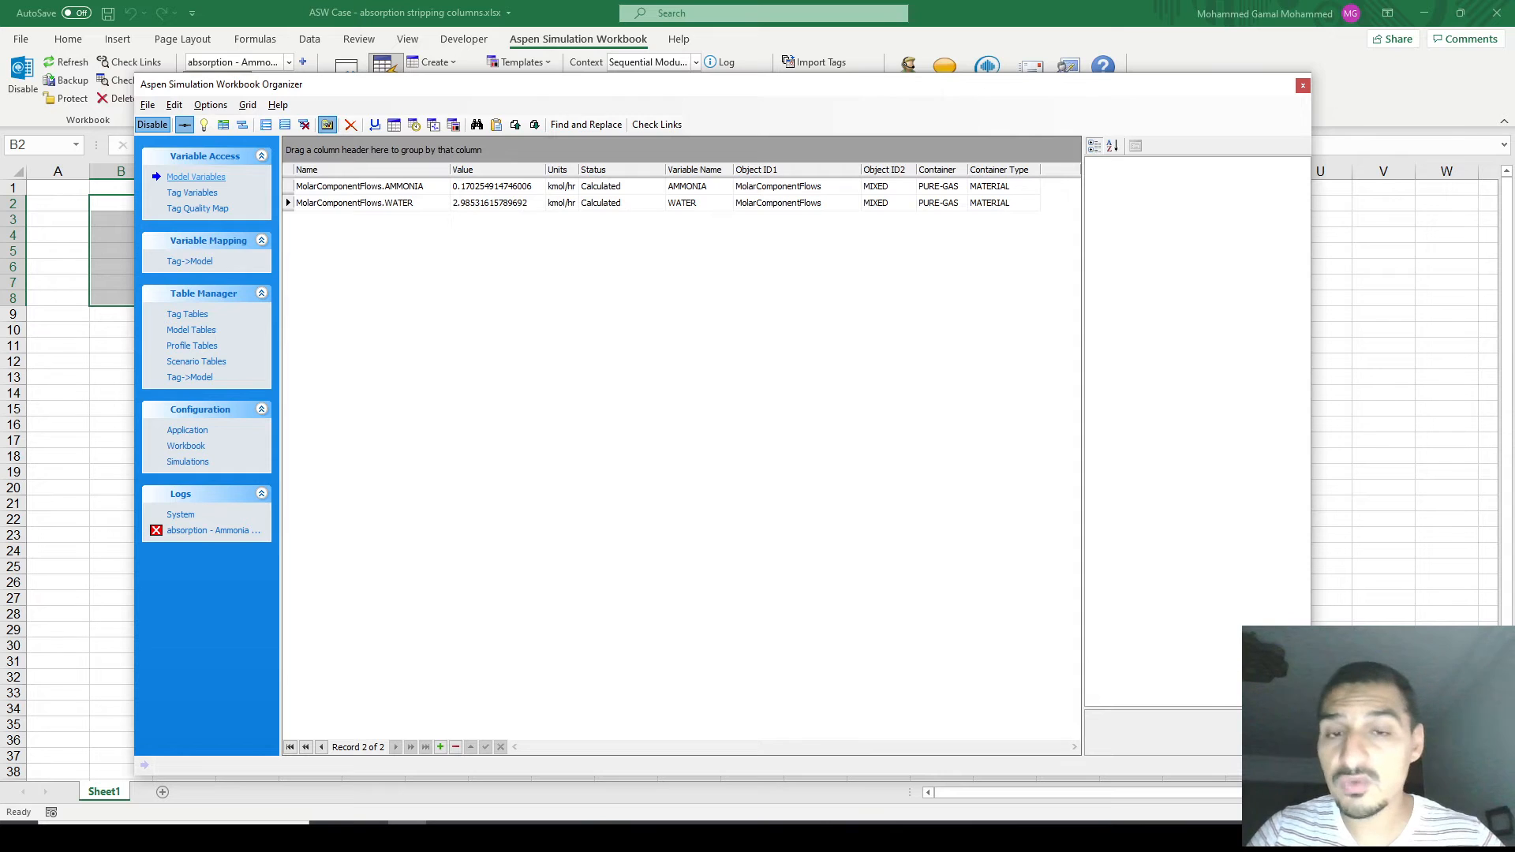
- Copy the WATER mole flow of SOL2ABS from Aspen Plus and paste it into the Excel organizer's model variables
{"action": "key", "text": "alt+Tab"}
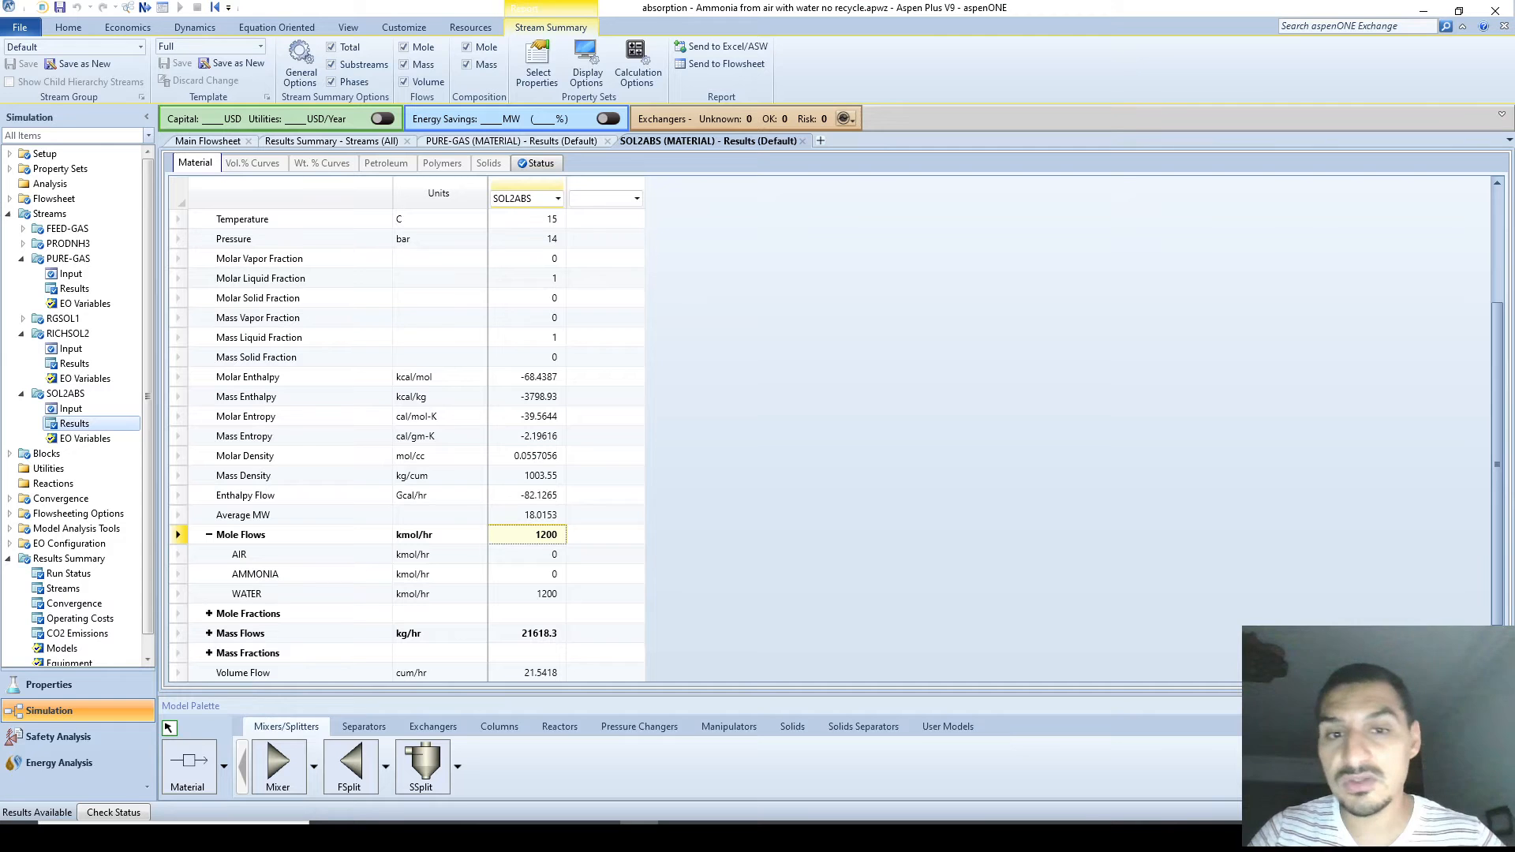
{"action": "left_click", "coordinate": [527, 595]}
{"action": "right_click", "coordinate": [527, 595]}
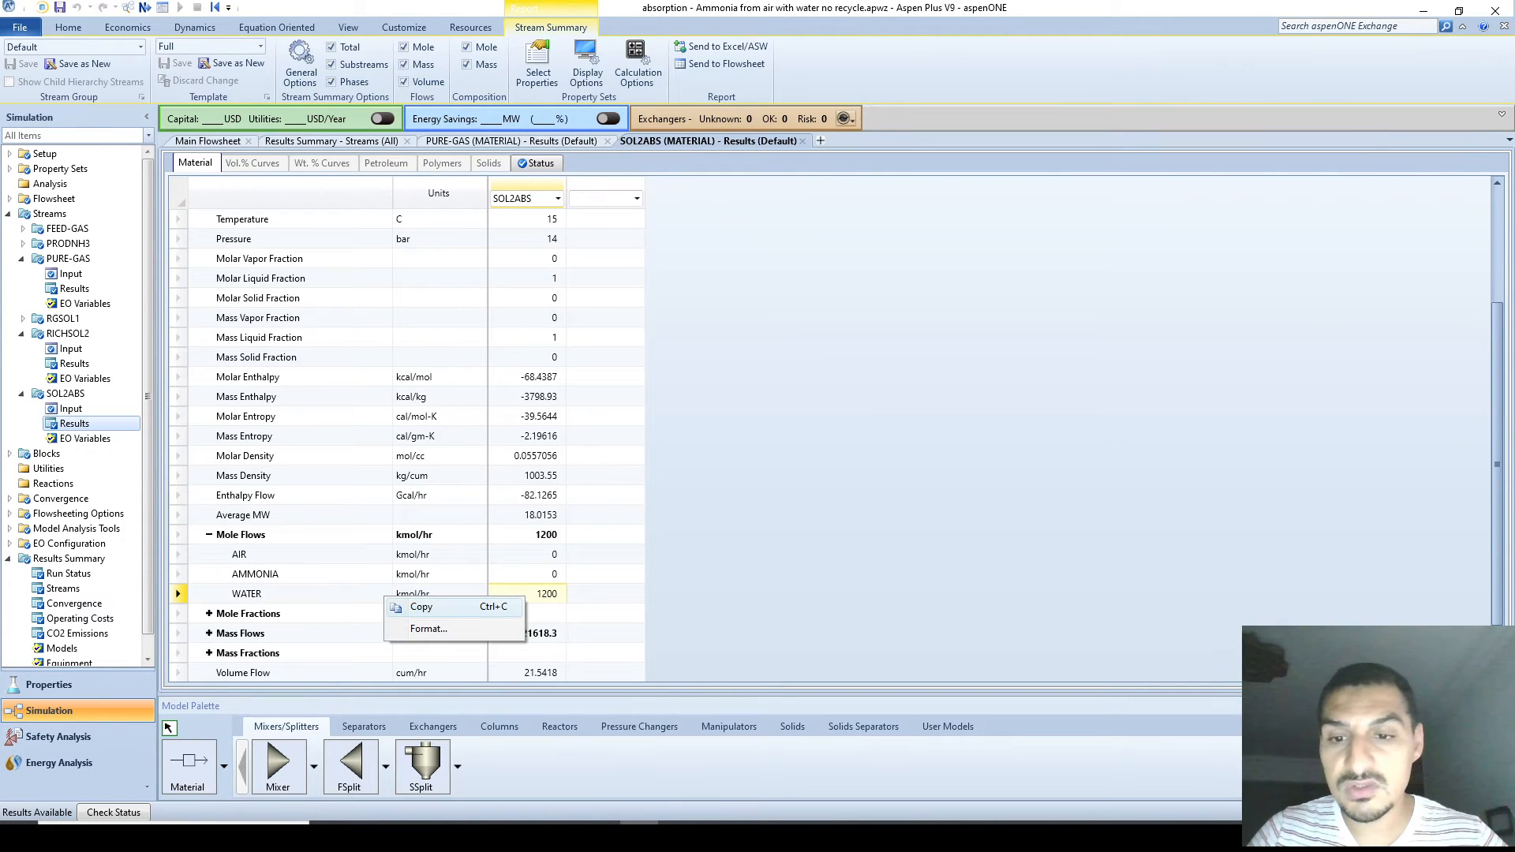
{"action": "left_click", "coordinate": [513, 610]}
{"action": "key", "text": "alt+Tab"}
{"action": "right_click", "coordinate": [515, 393]}
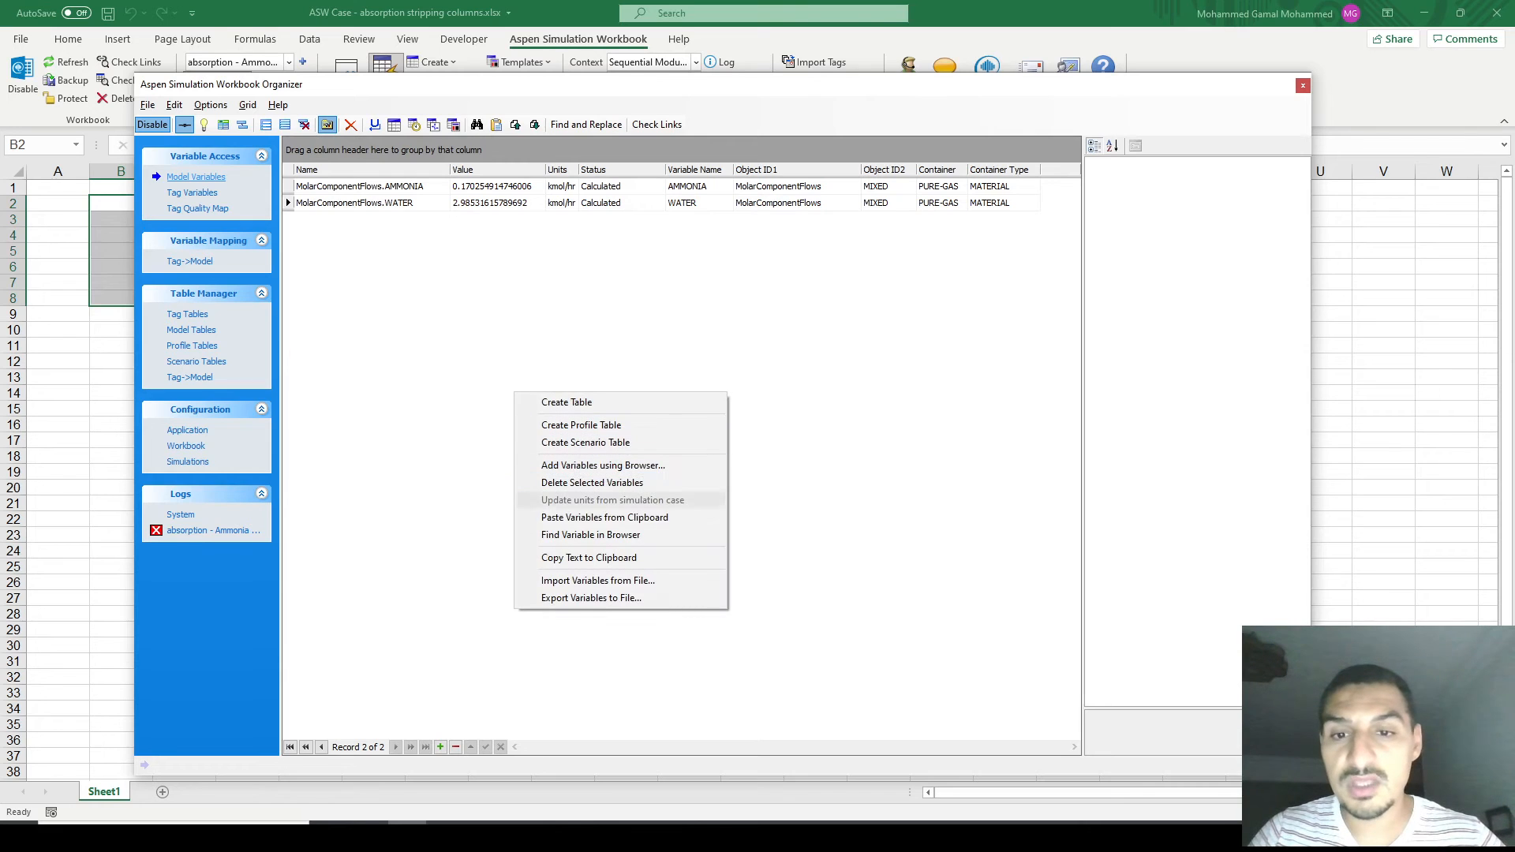
{"action": "left_click", "coordinate": [604, 517]}
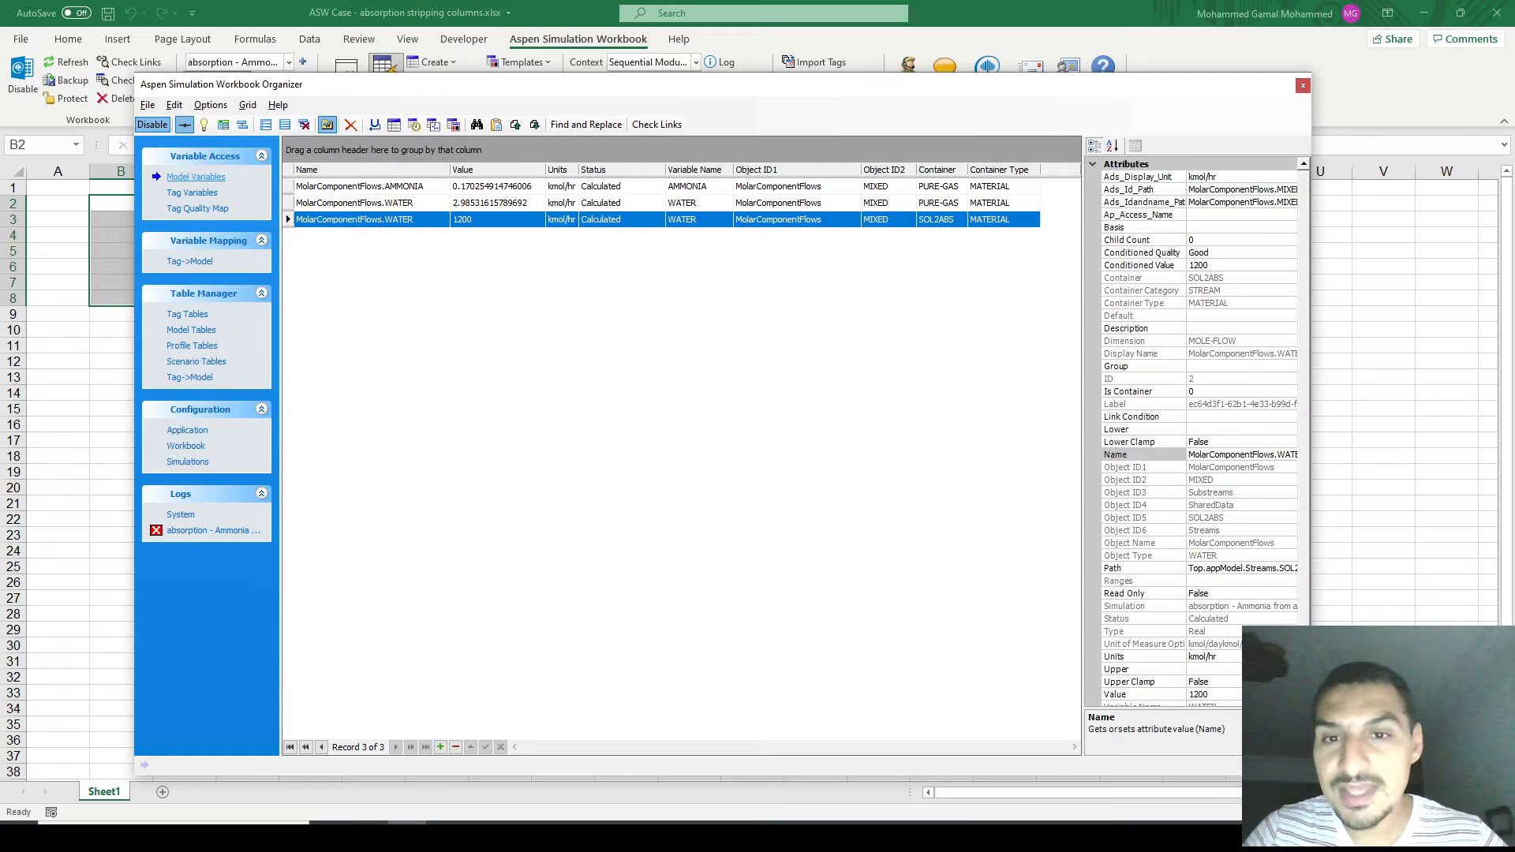
- Check the status of the pasted SOL2ABS WATER flow in the model variables list
{"action": "left_click", "coordinate": [622, 219]}
{"action": "left_click", "coordinate": [647, 347]}
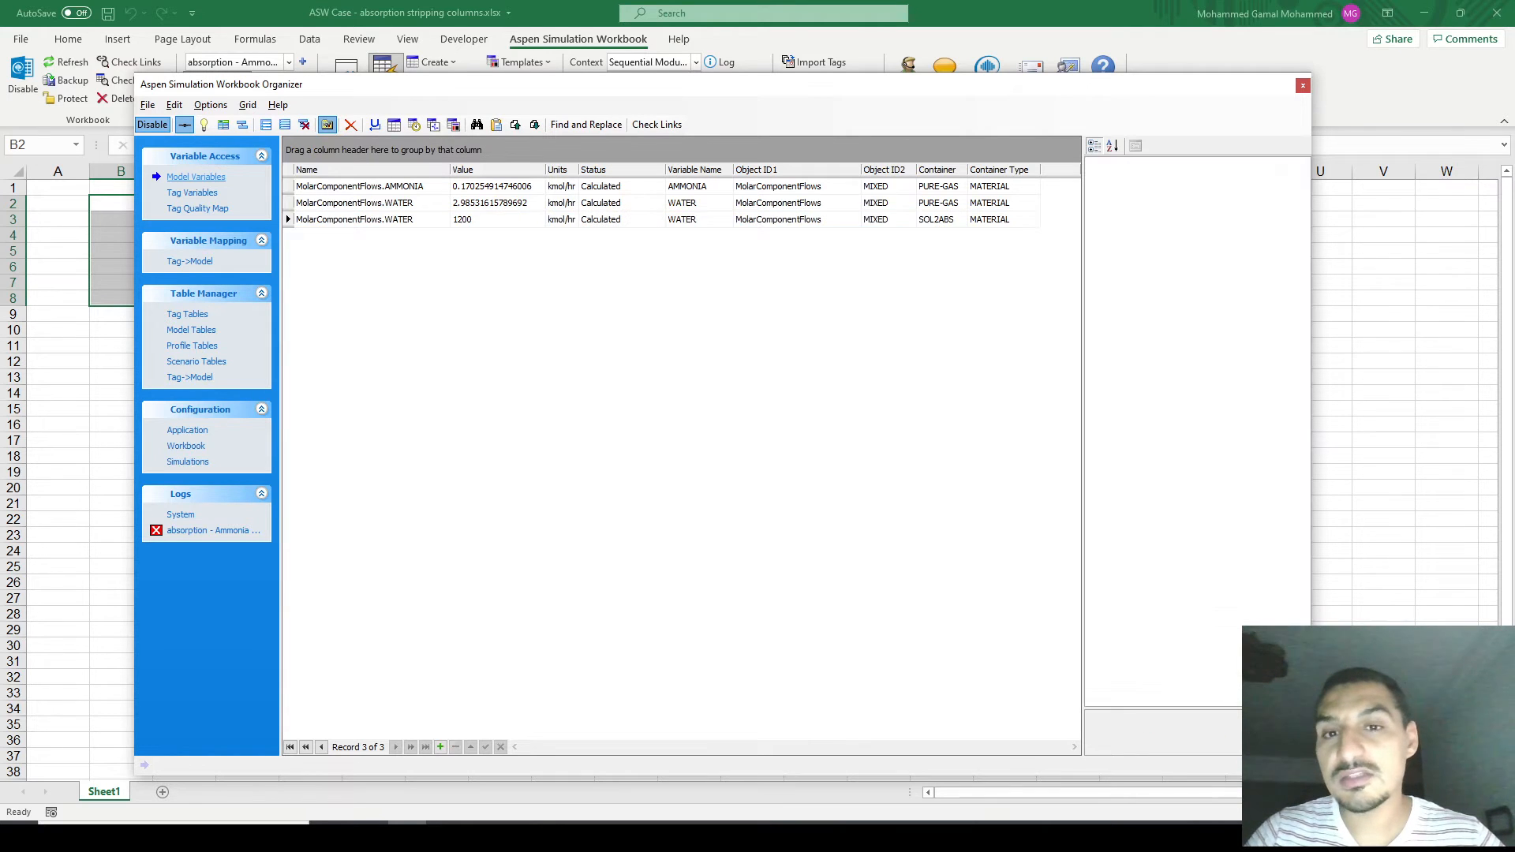
{"action": "left_click", "coordinate": [622, 220]}
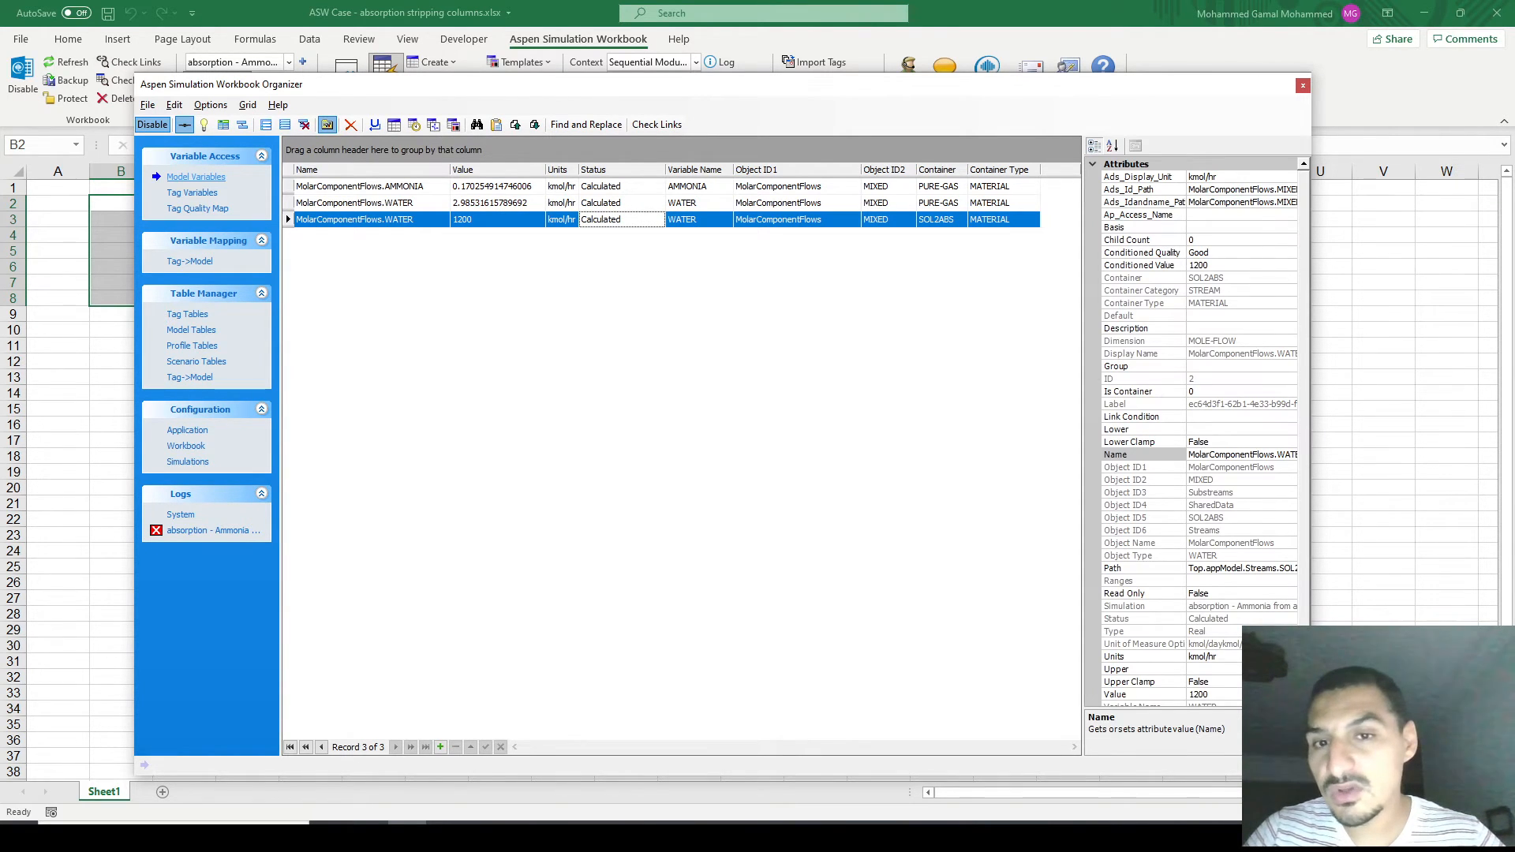
- Copy the total flow rate from the SOL2ABS input form in Aspen Plus and paste it into the organizer's model variables
{"action": "key", "text": "alt+Tab"}
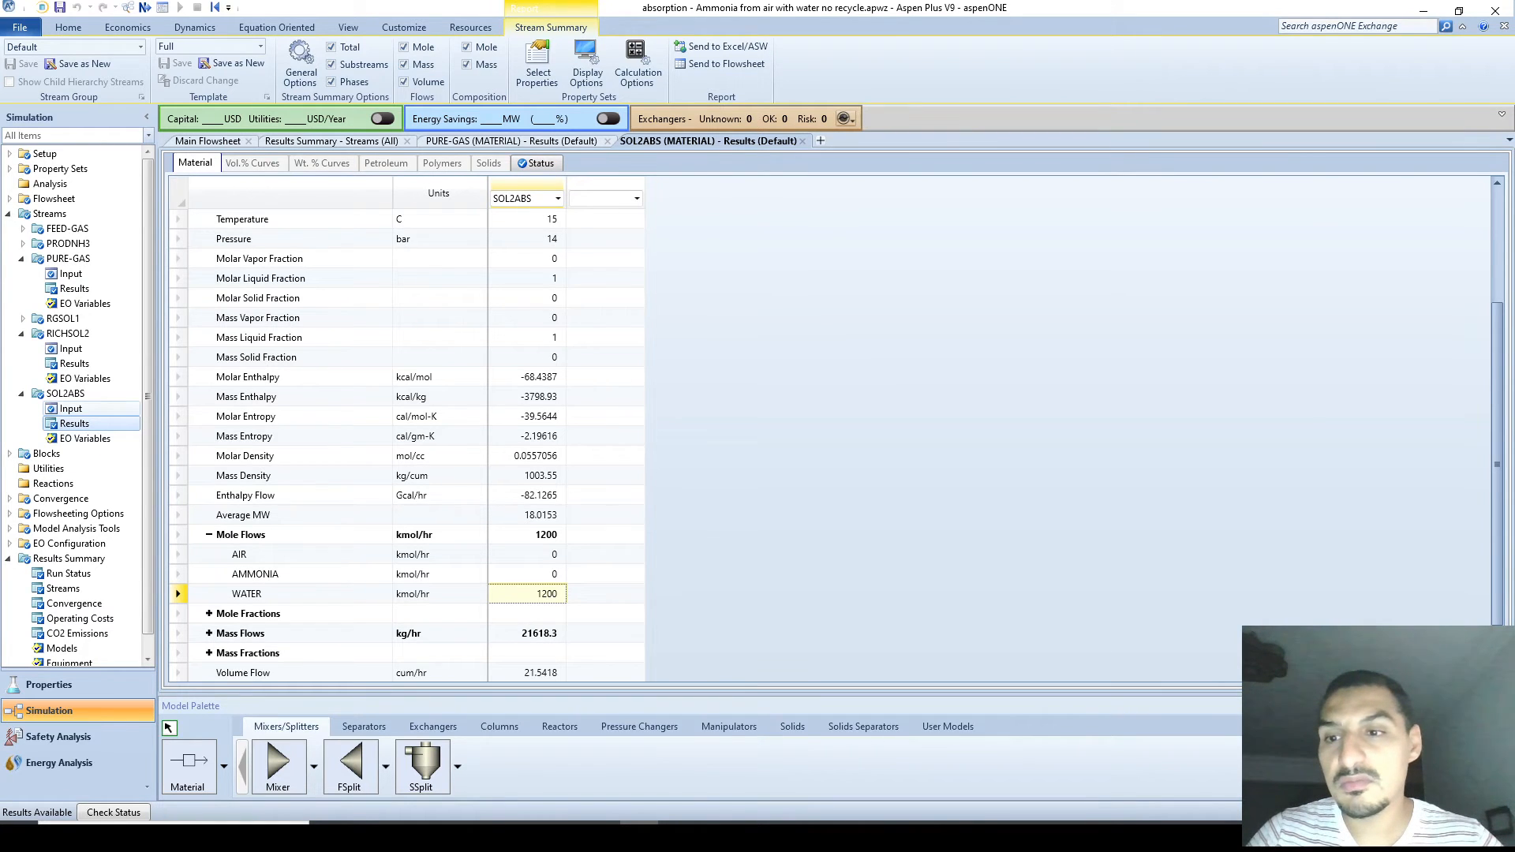
{"action": "left_click", "coordinate": [70, 408]}
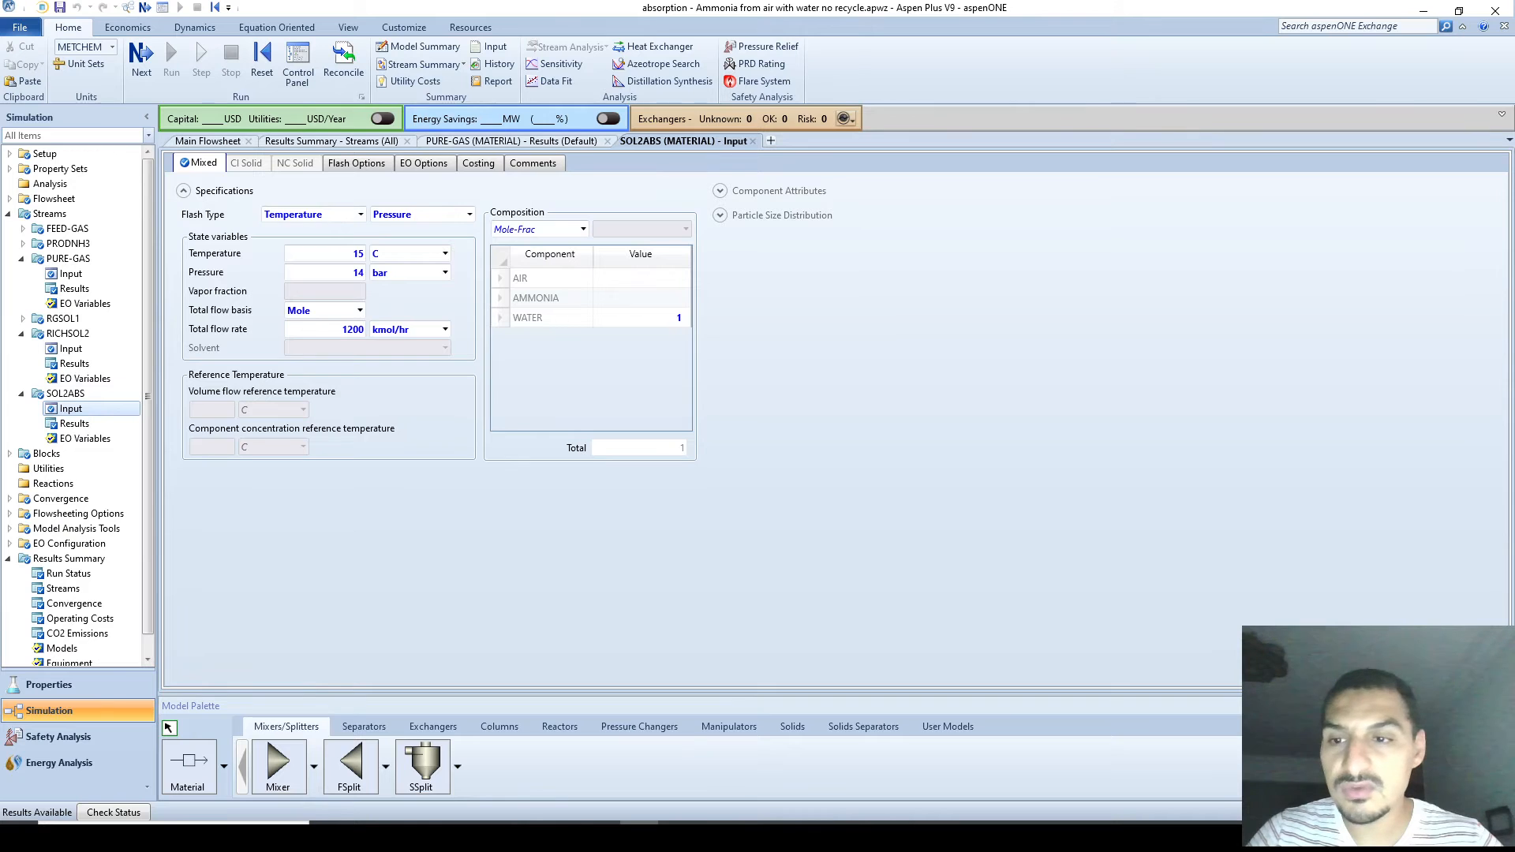
{"action": "right_click", "coordinate": [314, 329]}
{"action": "left_click", "coordinate": [261, 383]}
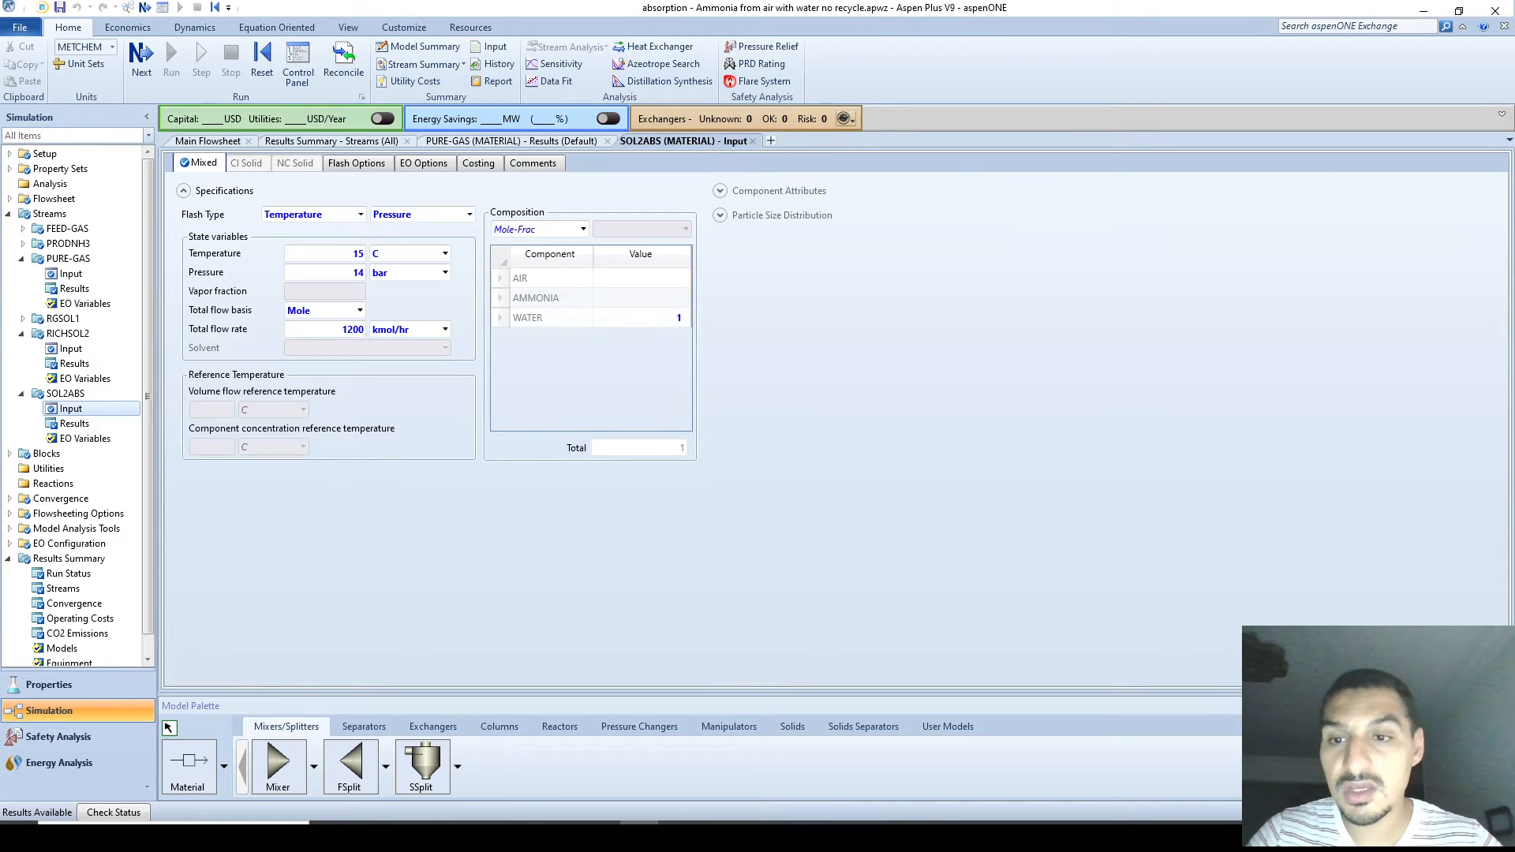
{"action": "key", "text": "alt+Tab"}
{"action": "right_click", "coordinate": [404, 396]}
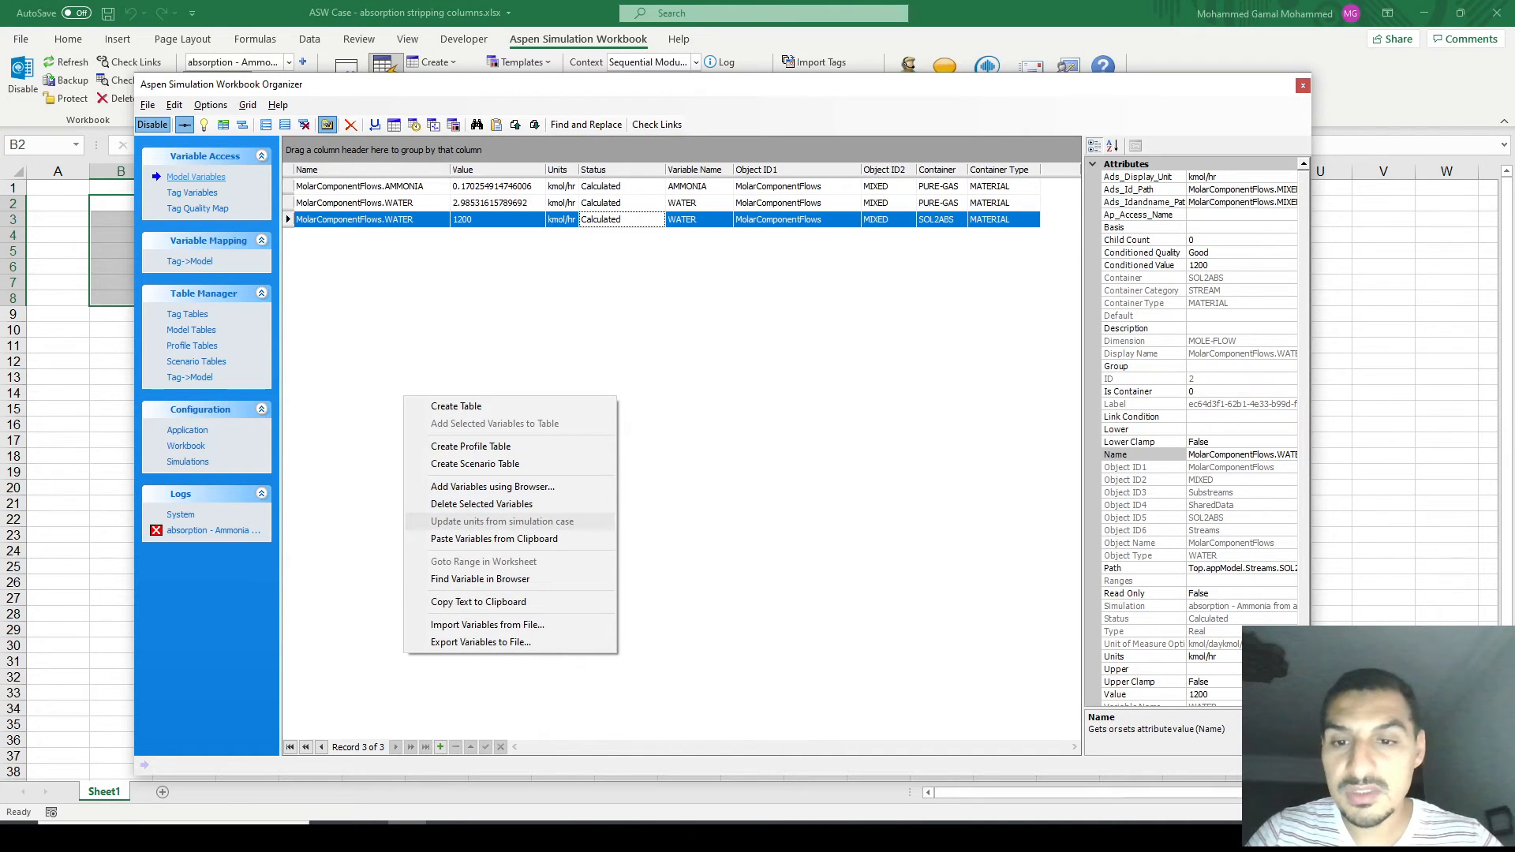
{"action": "left_click", "coordinate": [494, 539]}
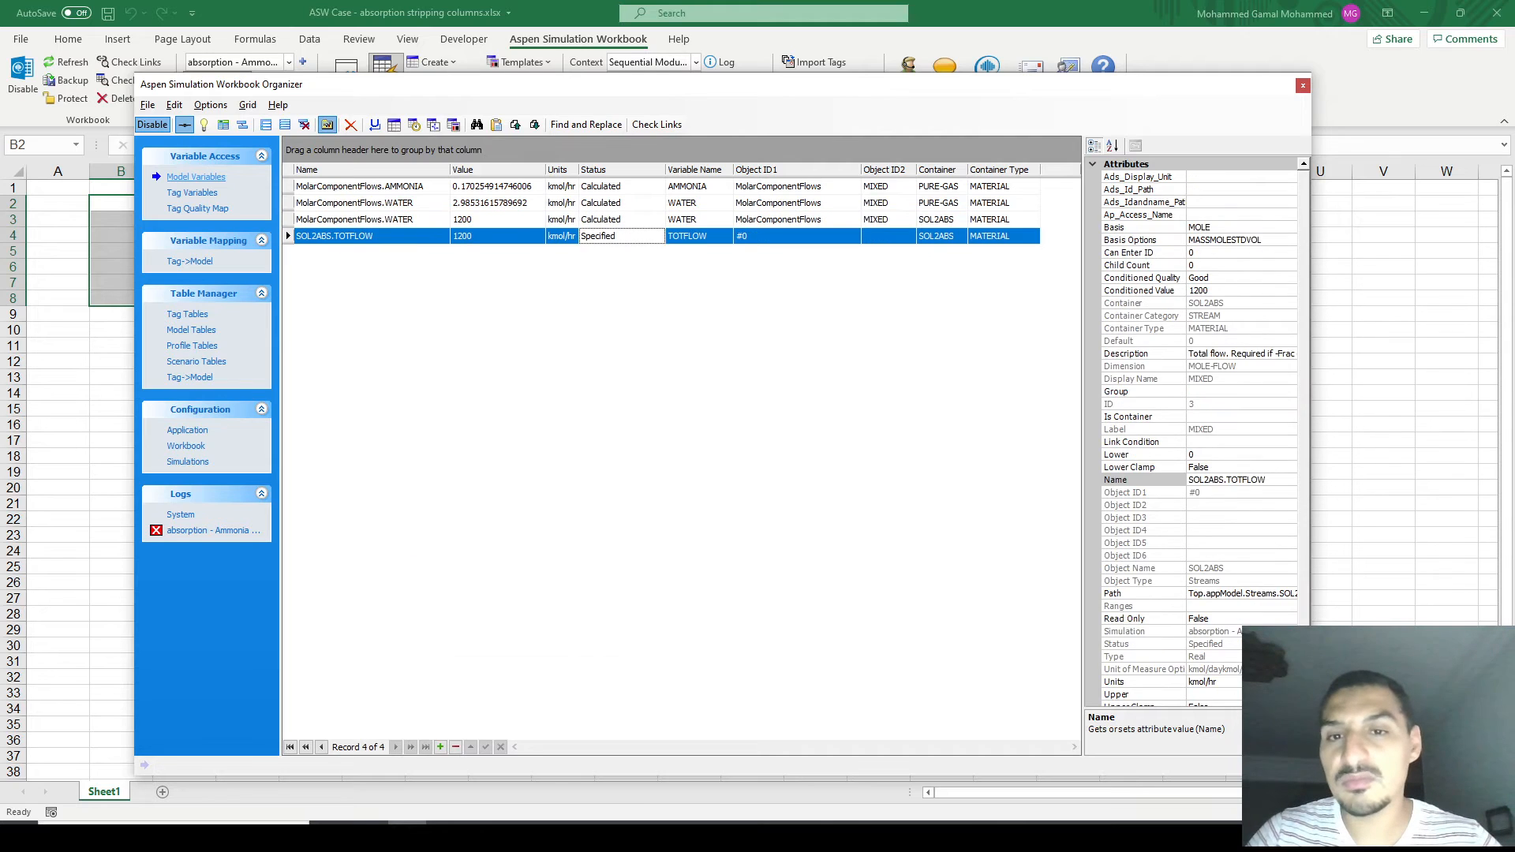
- Compare the status of SOL2ABS.TOTFLOW with that of the WATER flow variables in the list
{"action": "left_click", "coordinate": [620, 237]}
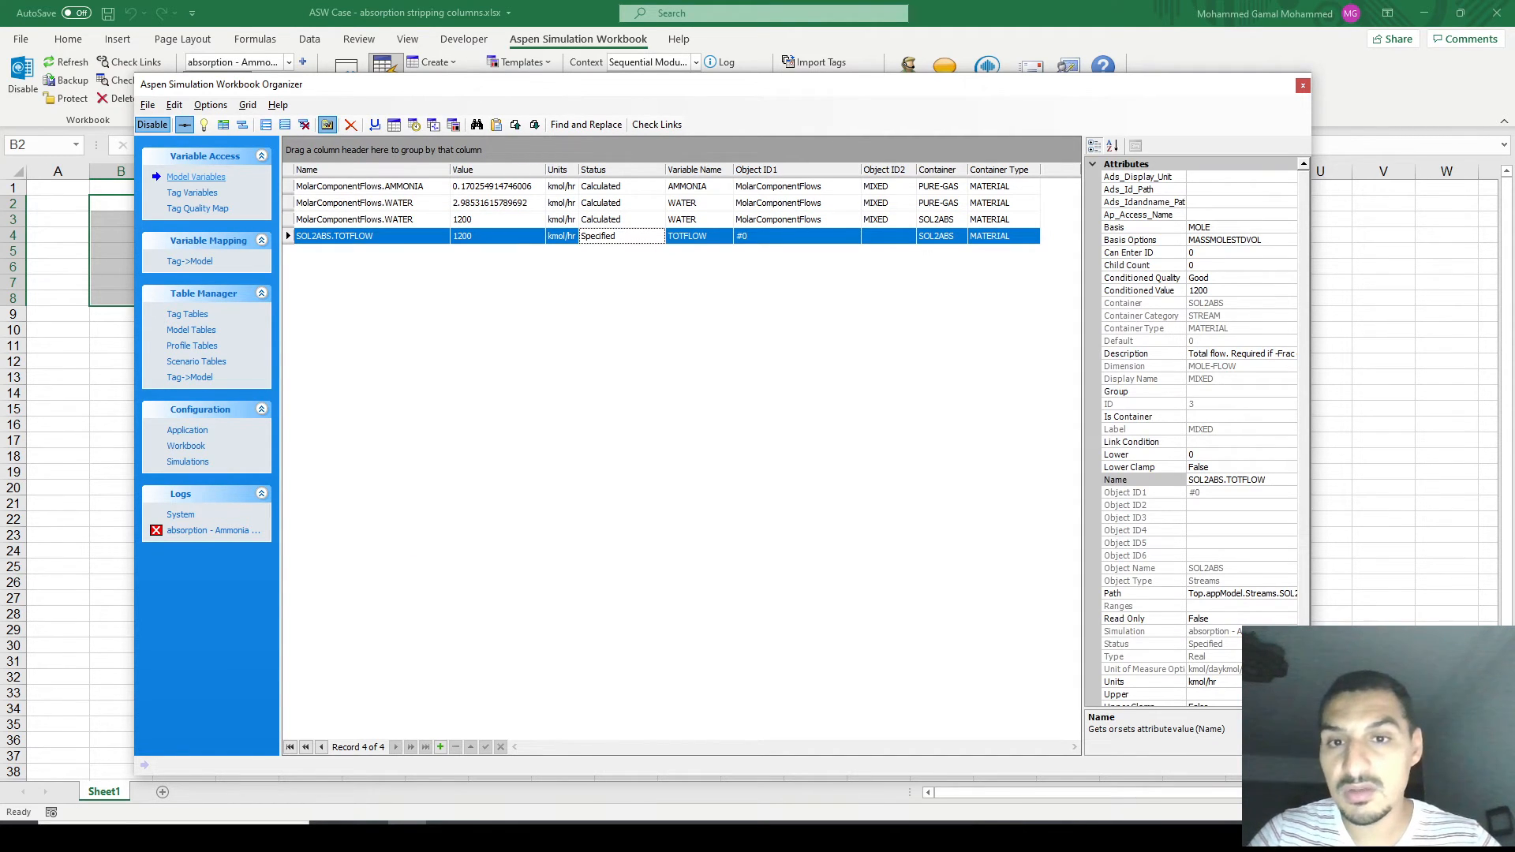
{"action": "left_click", "coordinate": [620, 203]}
{"action": "left_click", "coordinate": [620, 220]}
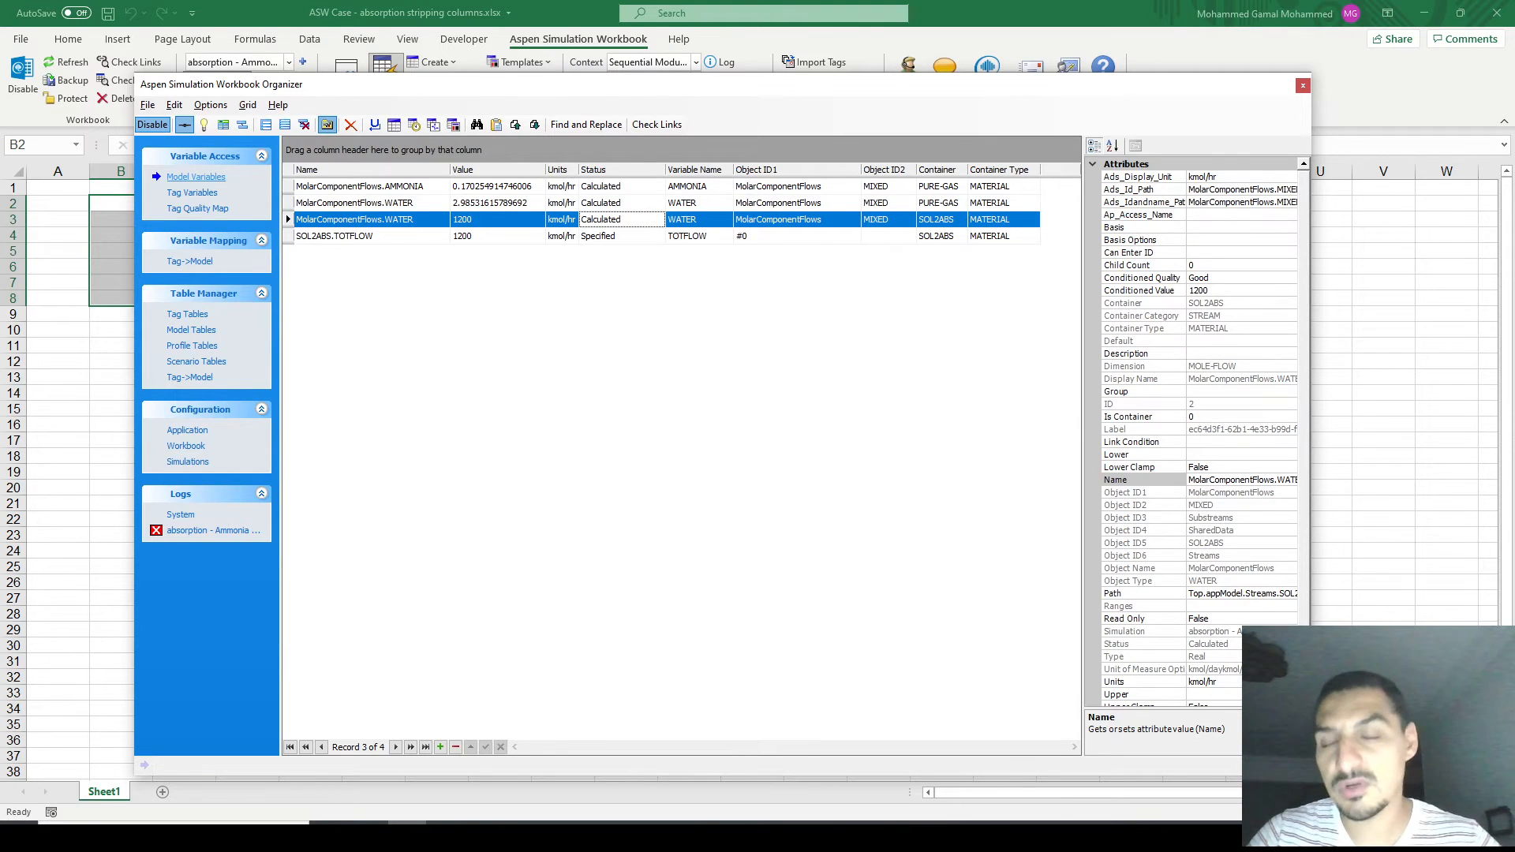
{"action": "left_click", "coordinate": [621, 331]}
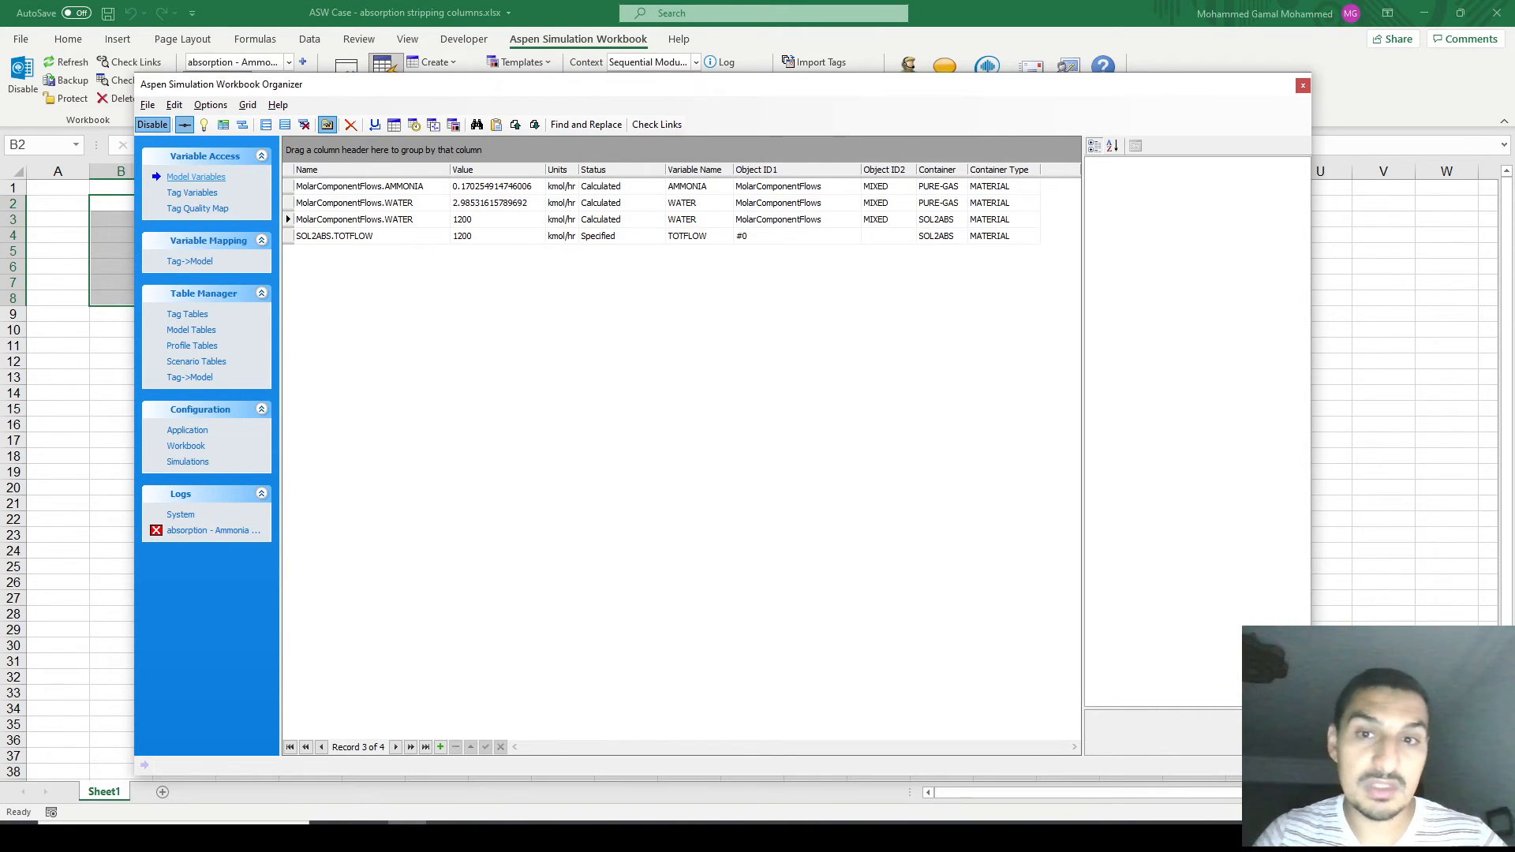
{"action": "left_click", "coordinate": [622, 236]}
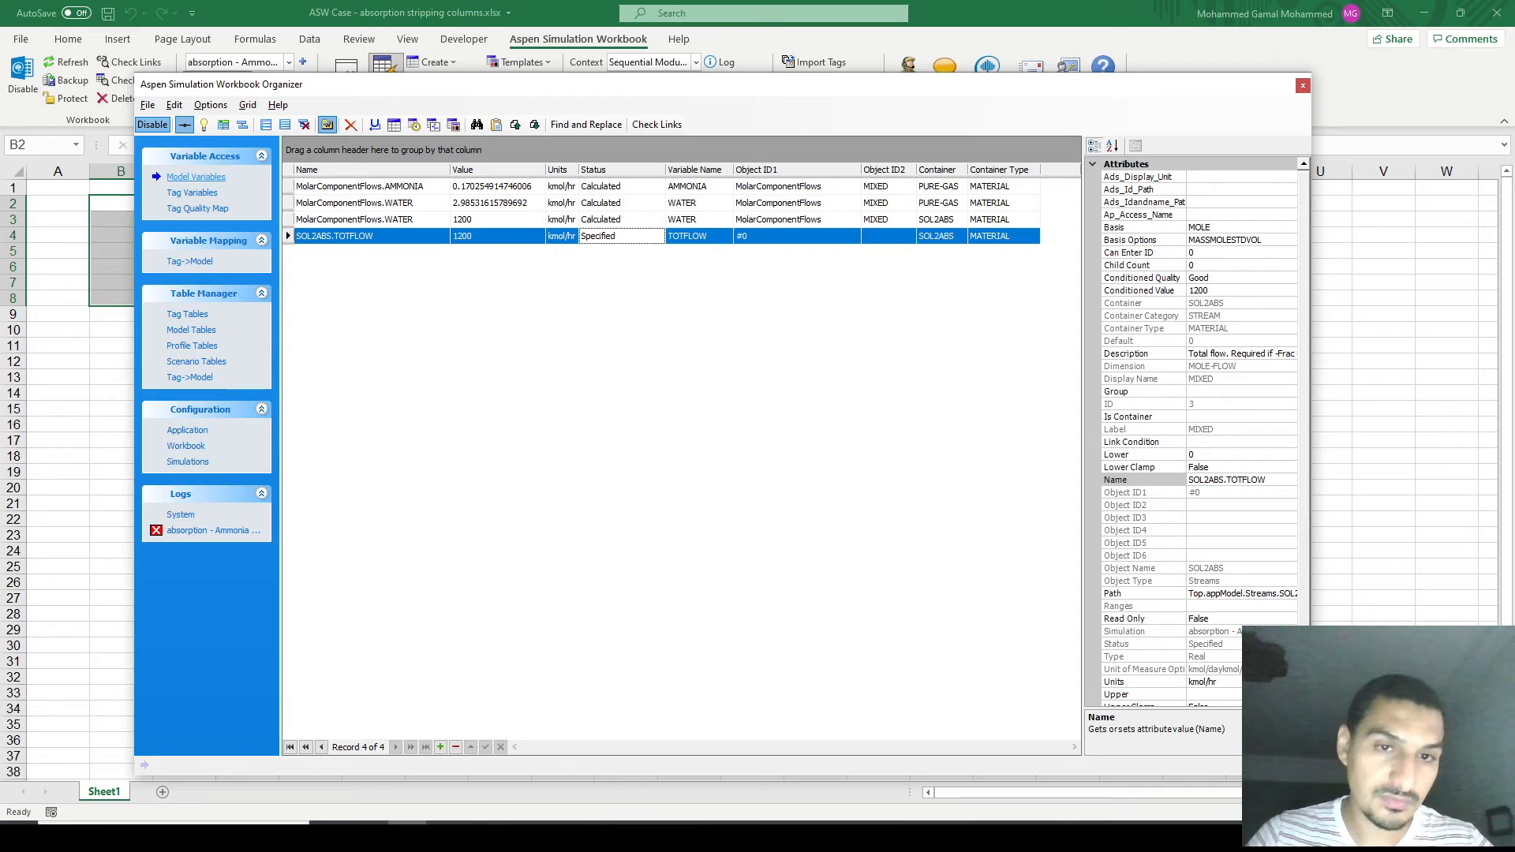
- Create a new scenario table in the organizer, using the range $B$2:$D$8 on Sheet1
{"action": "left_click", "coordinate": [197, 361]}
{"action": "right_click", "coordinate": [392, 205]}
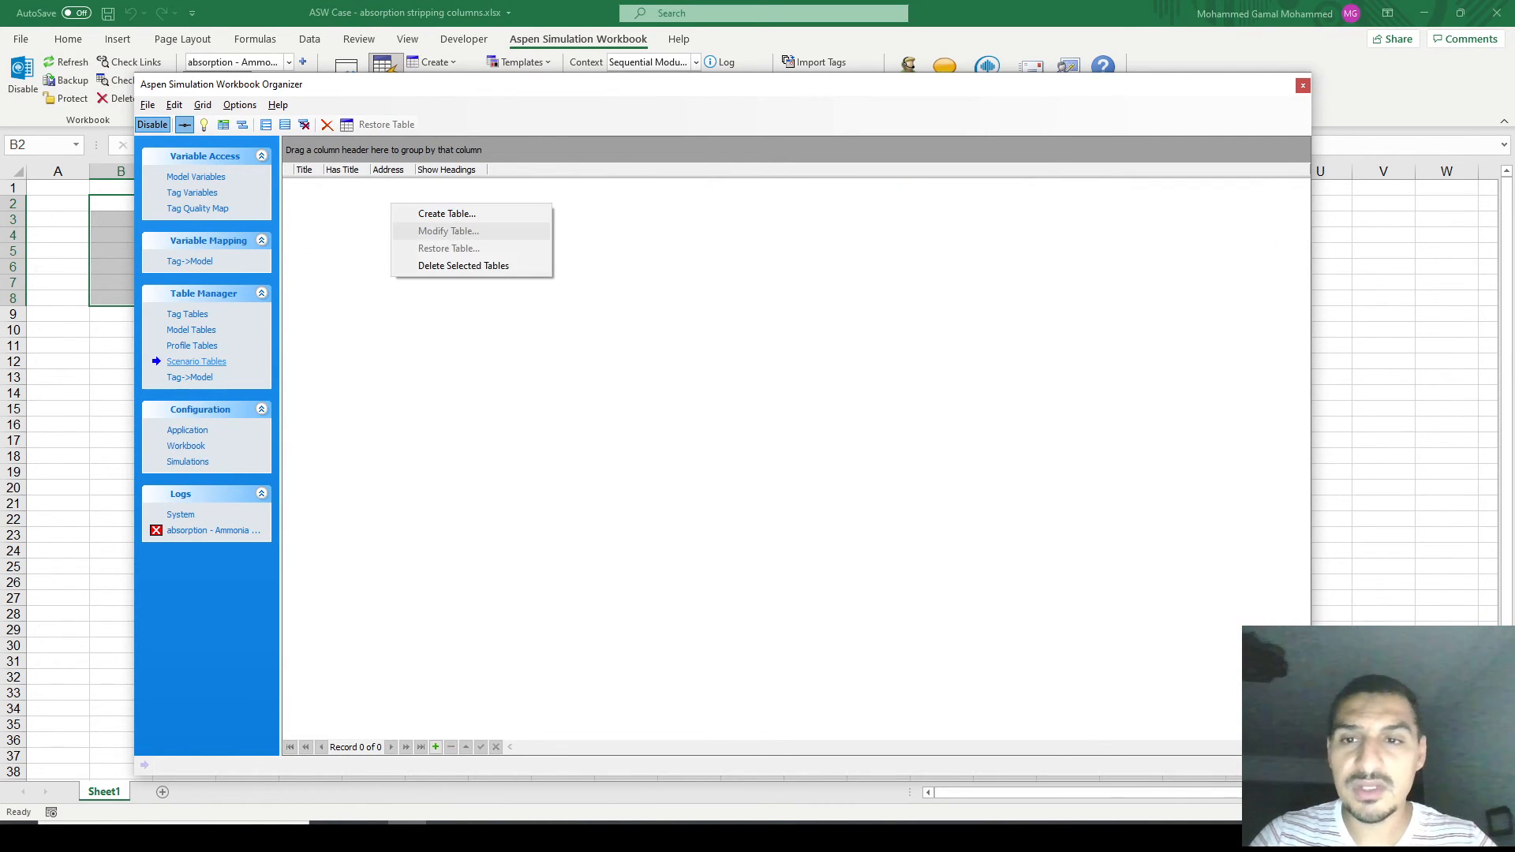
{"action": "left_click", "coordinate": [446, 214]}
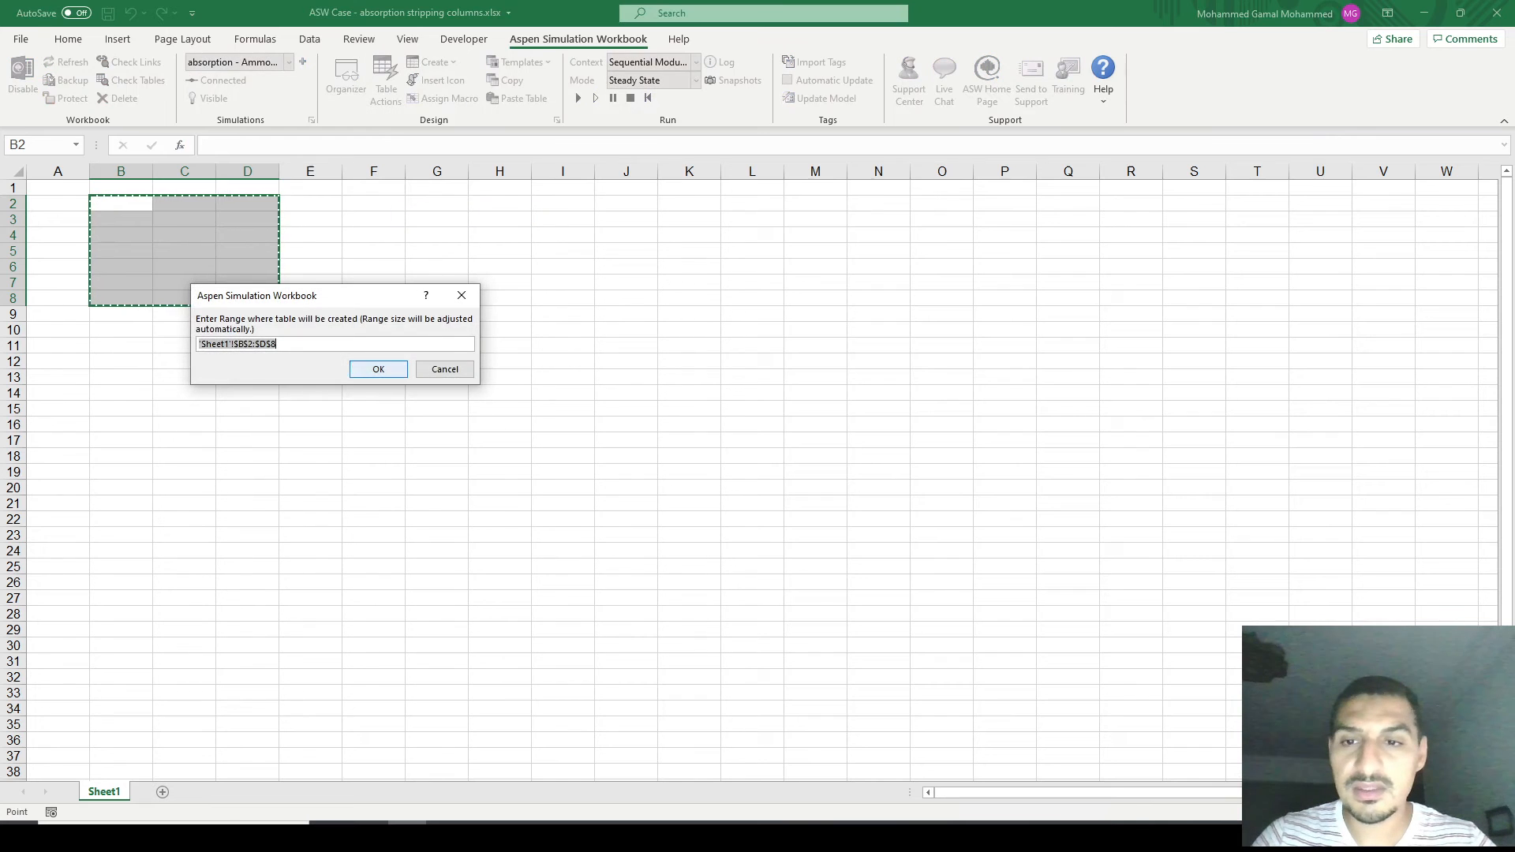
{"action": "left_click", "coordinate": [378, 366]}
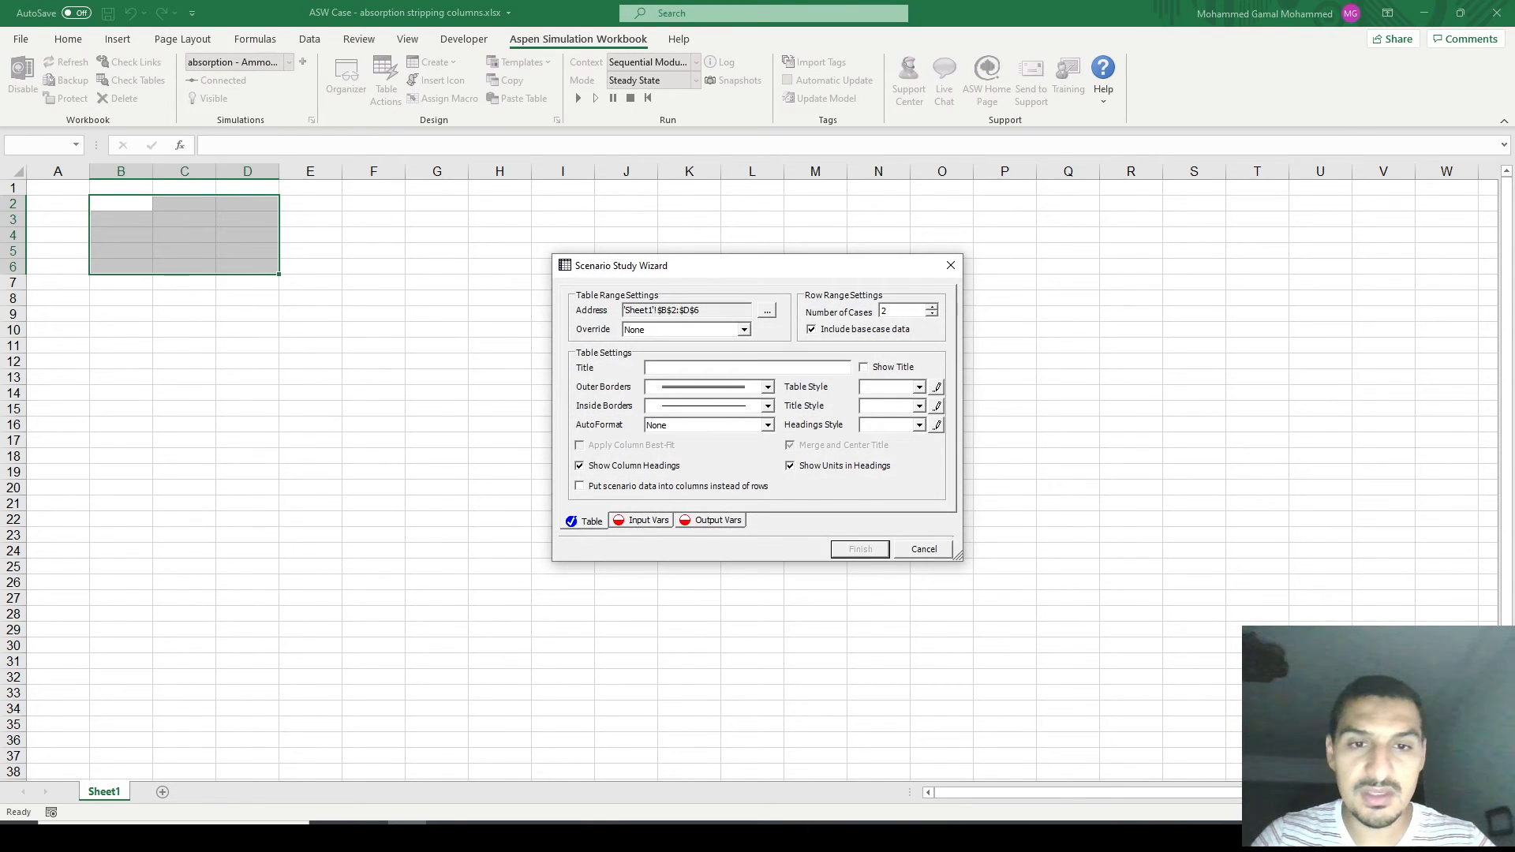
- Set the number of cases to 3 and show the table title "Absorber flow rate effect on ammonia and water in air"
{"action": "left_click", "coordinate": [931, 306]}
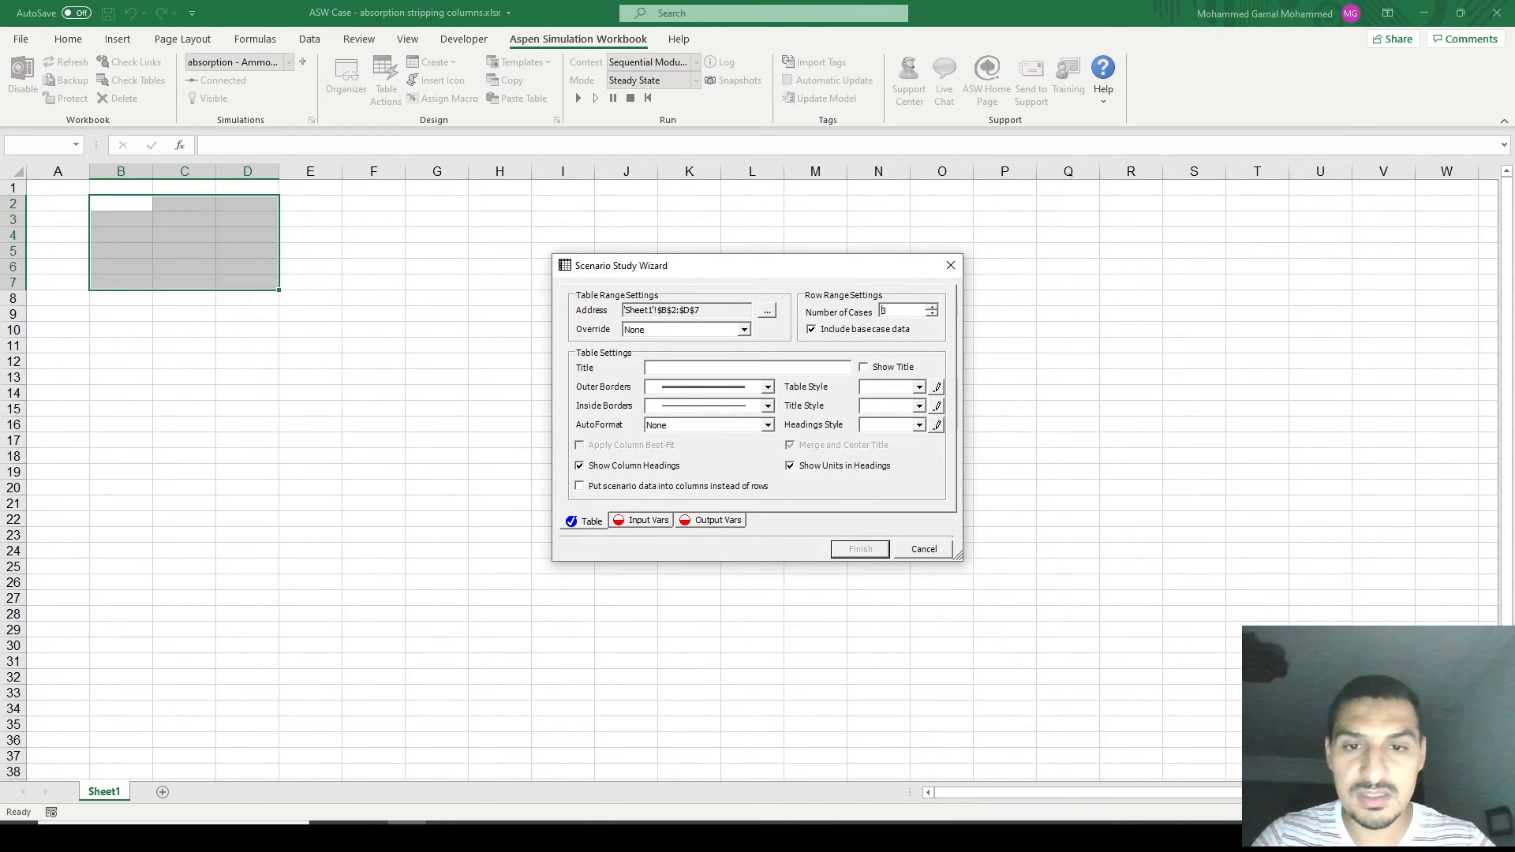
{"action": "type", "text": "A"}
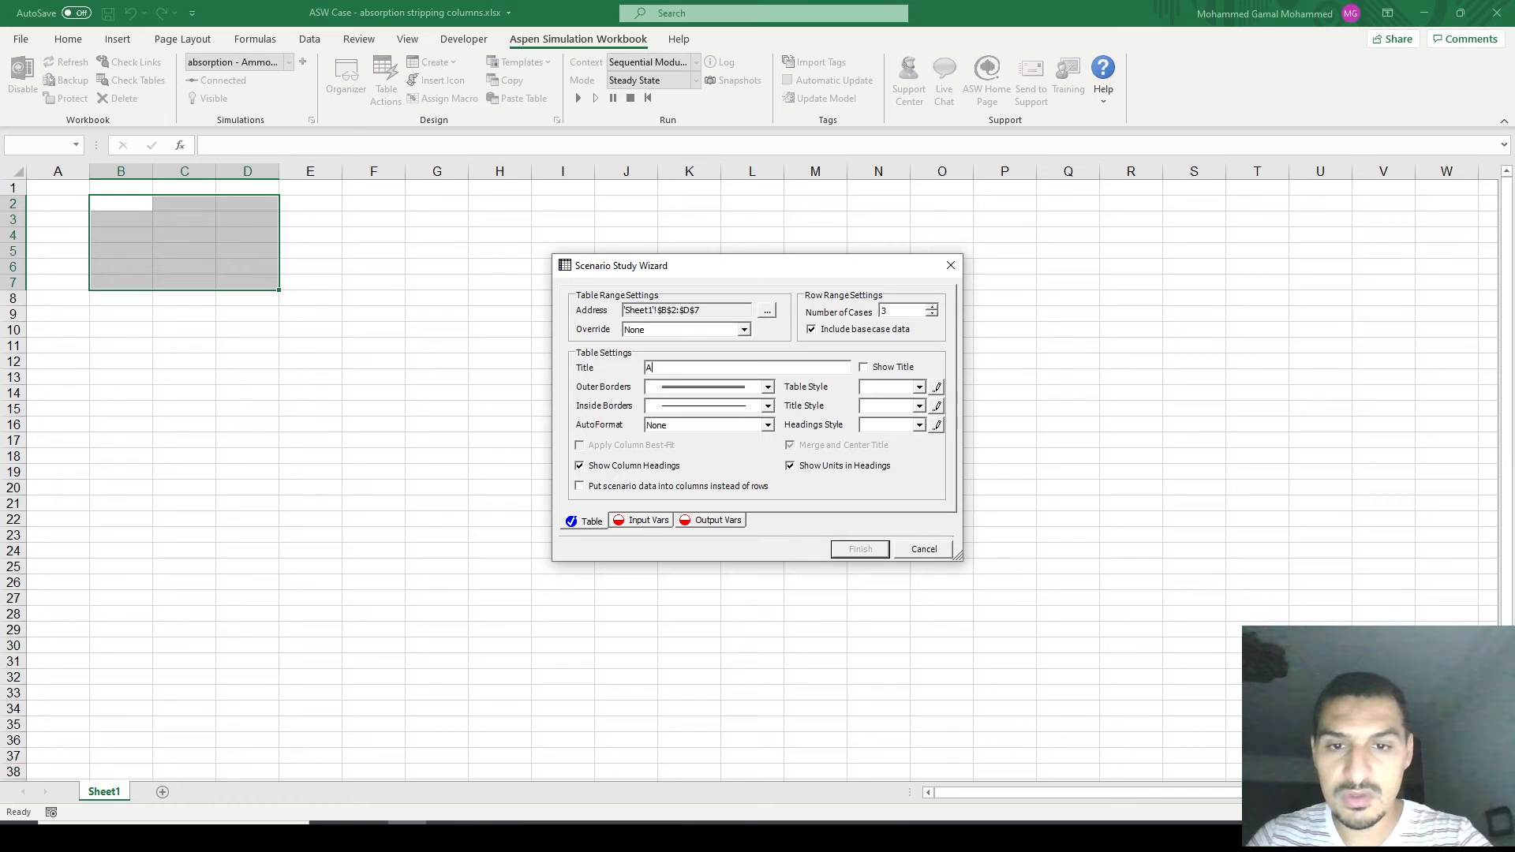
{"action": "type", "text": "bsorber fl"}
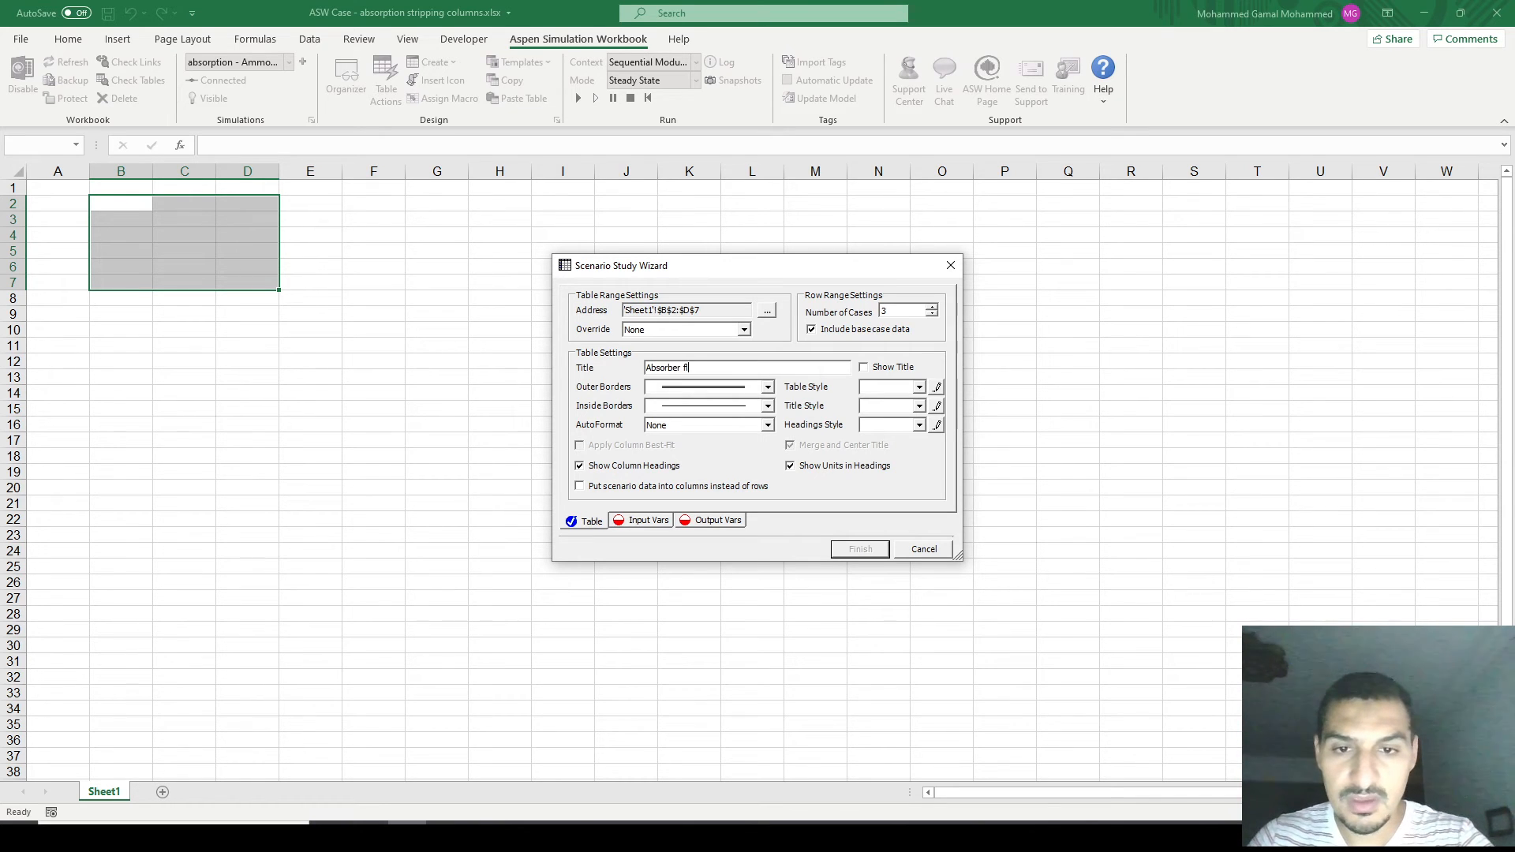
{"action": "type", "text": "ow rate effect "}
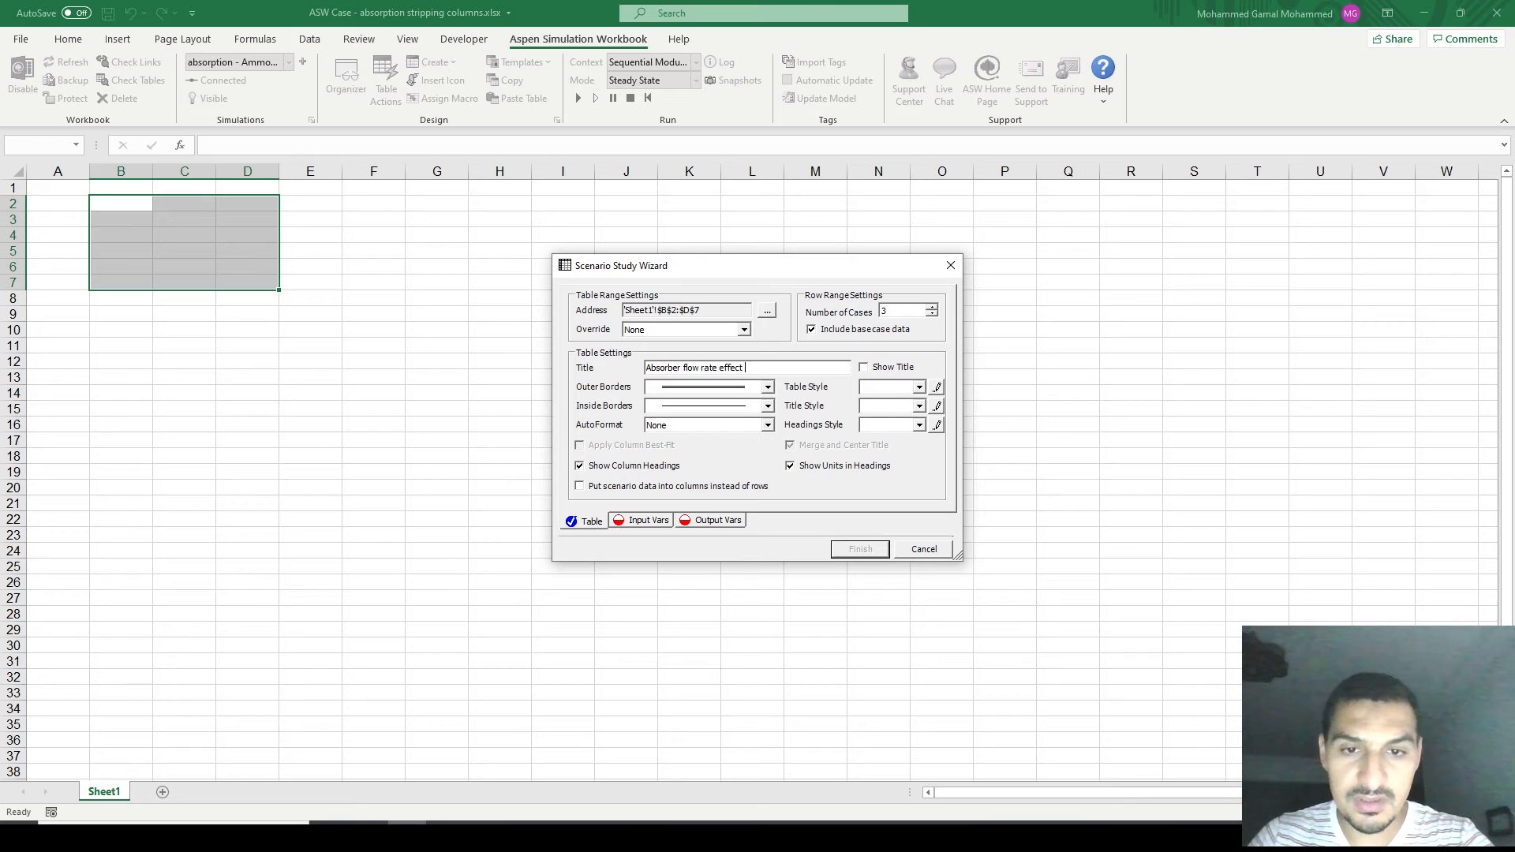
{"action": "type", "text": "on amm"}
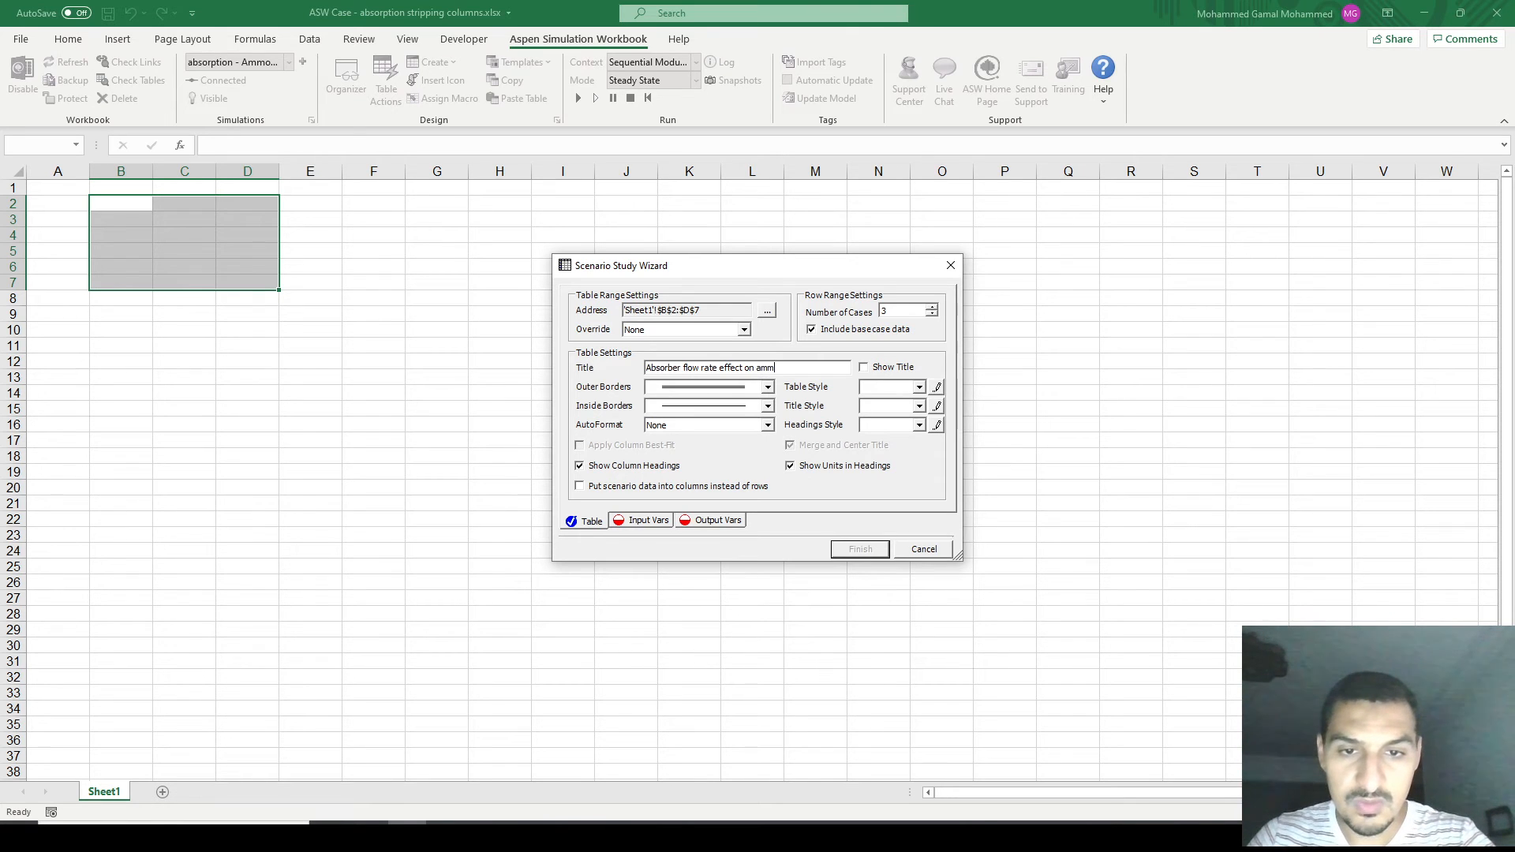
{"action": "type", "text": "onia and water in air"}
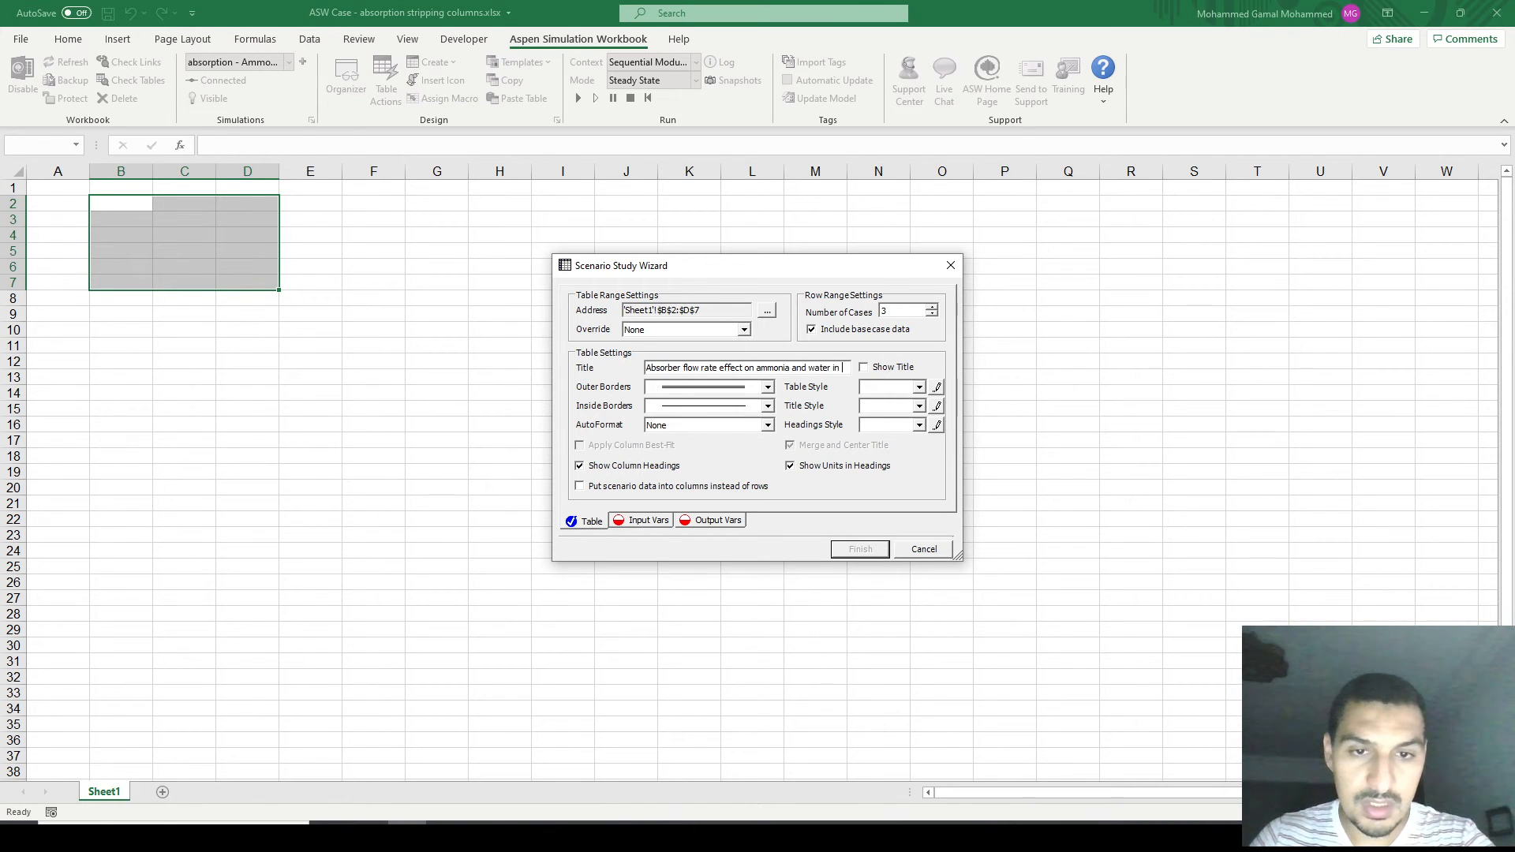
{"action": "left_click", "coordinate": [912, 367]}
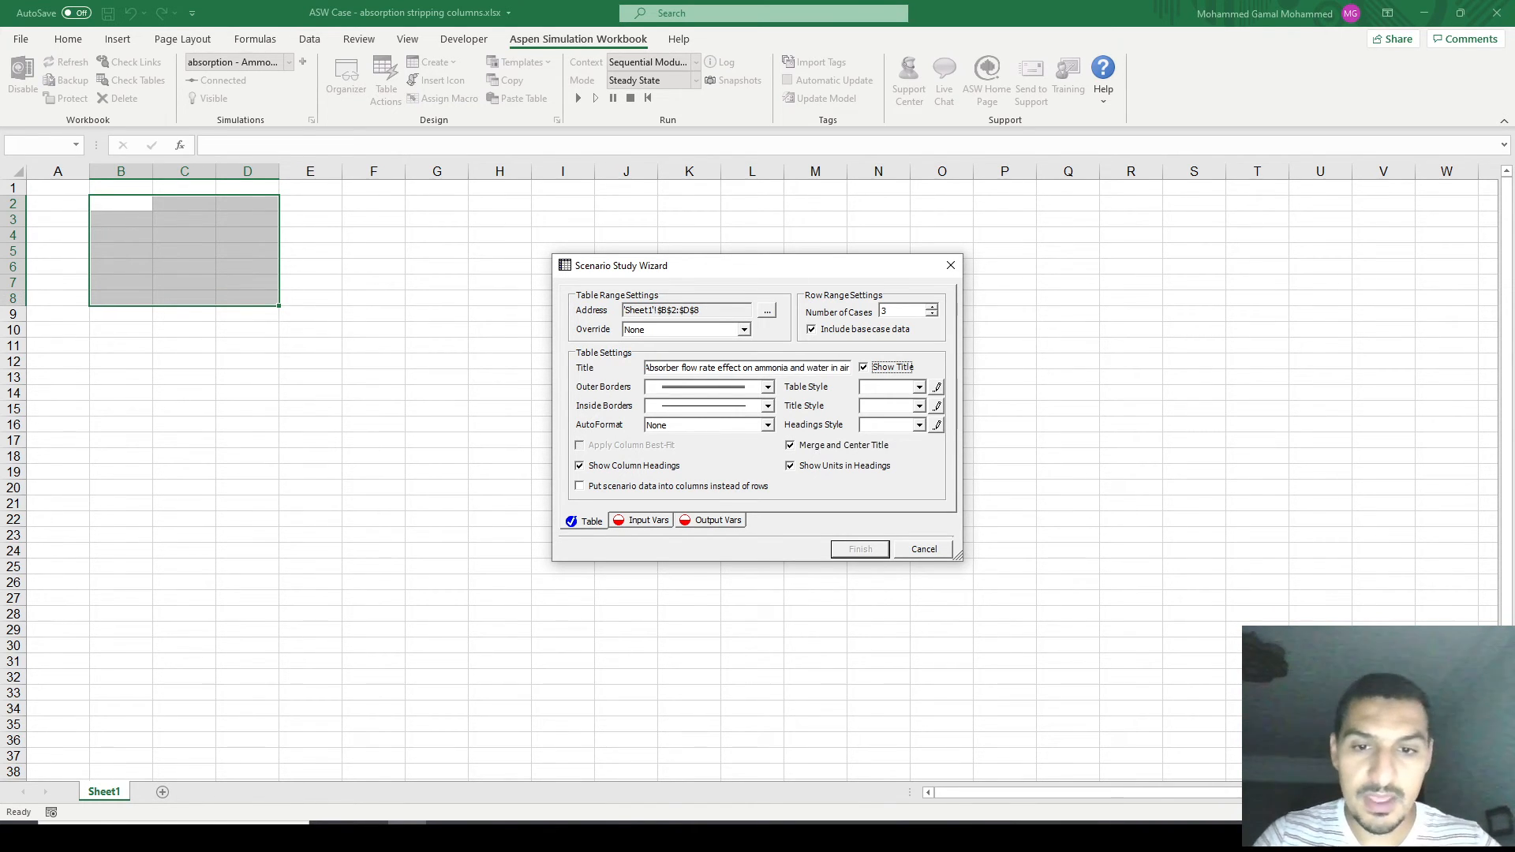
- Add SOL2ABS.TOTFLOW as the input variable of the scenario table
{"action": "left_click", "coordinate": [648, 521]}
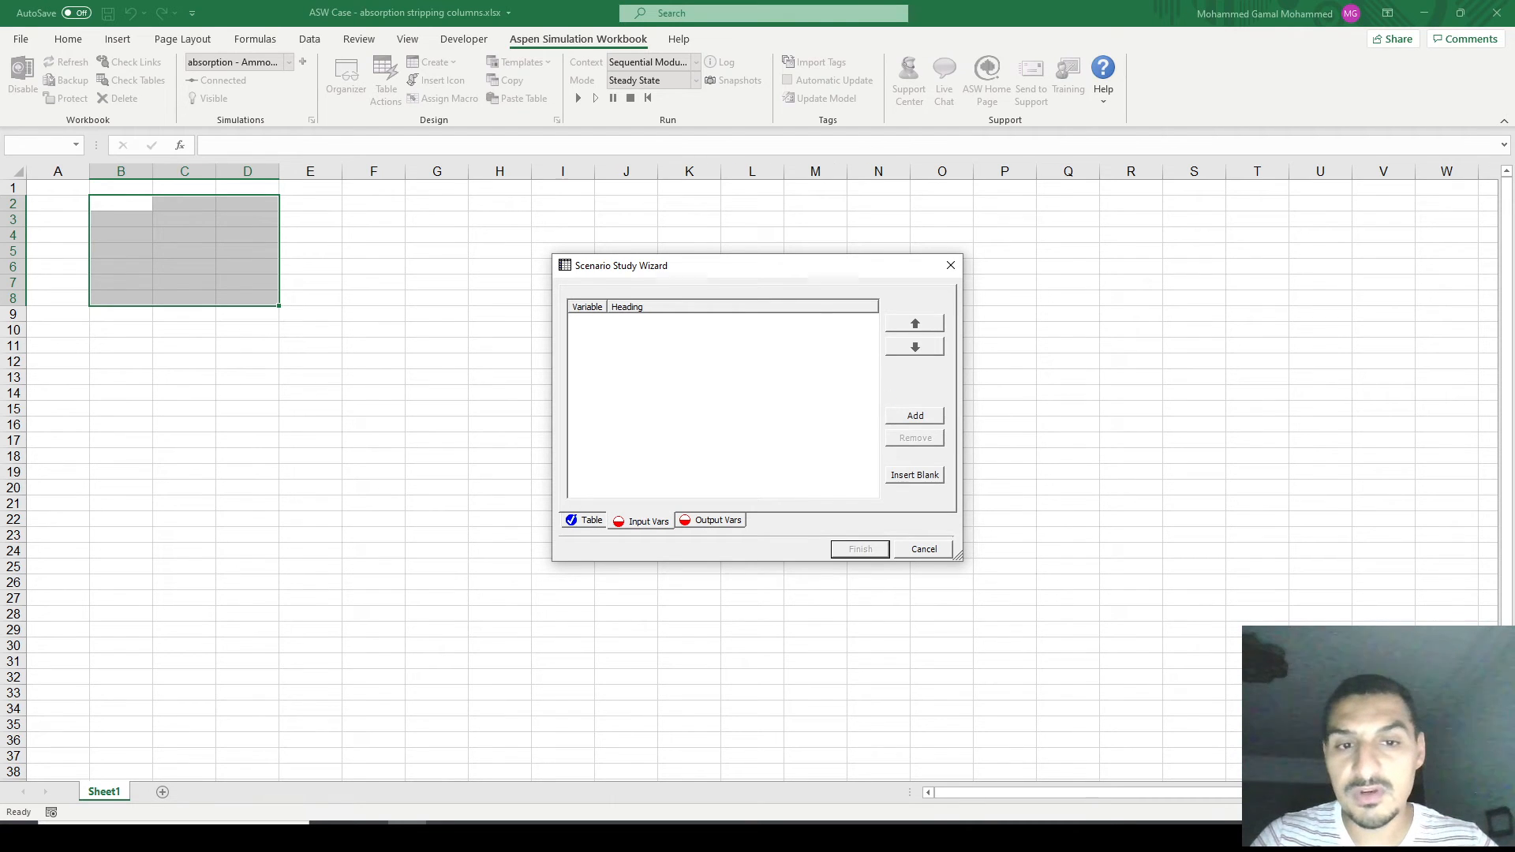
{"action": "left_click", "coordinate": [916, 415]}
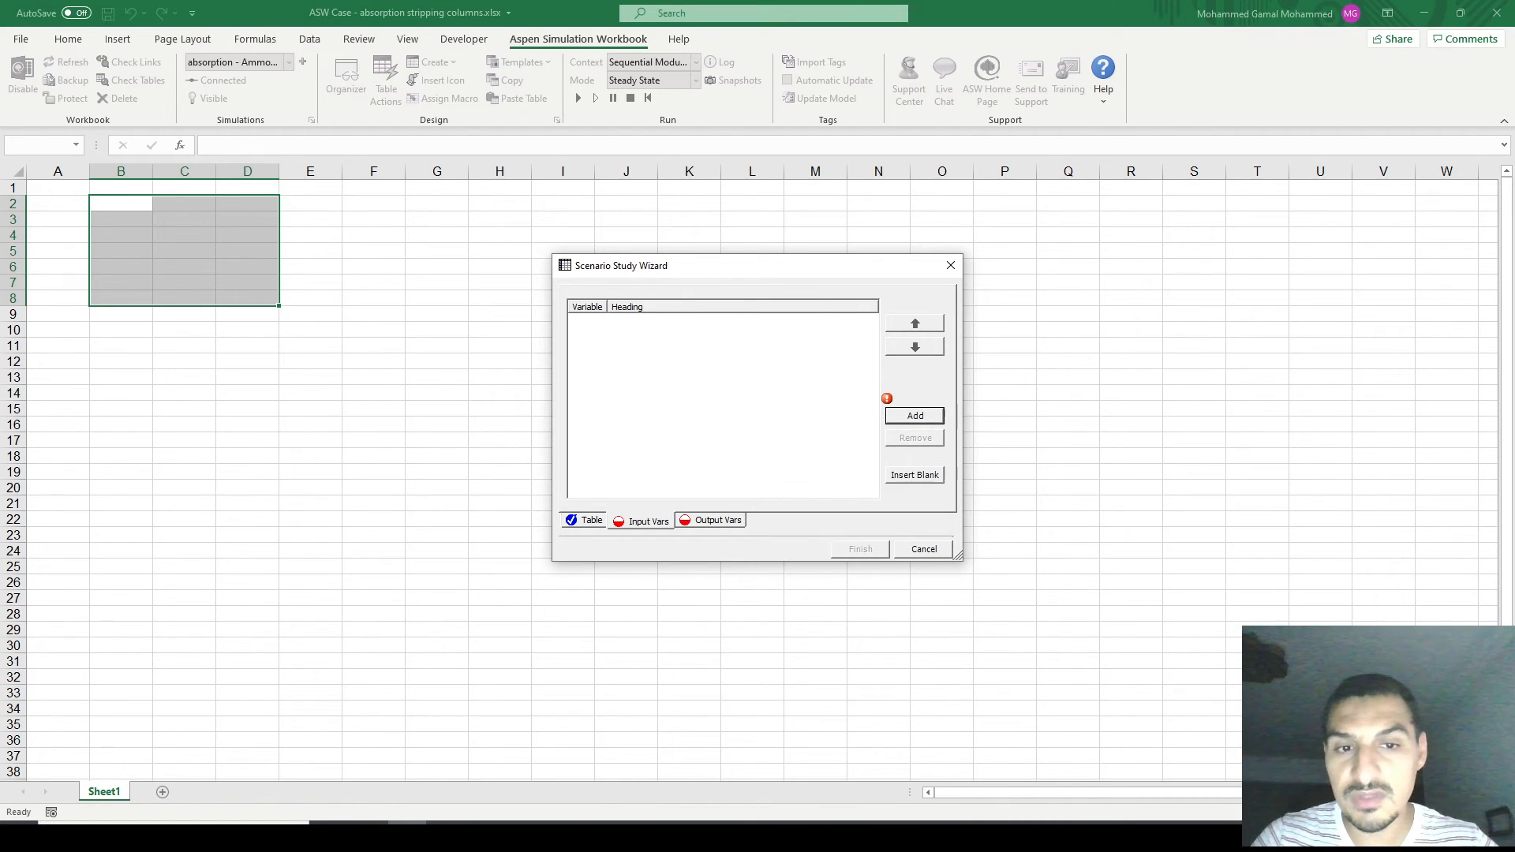
{"action": "left_click", "coordinate": [486, 293]}
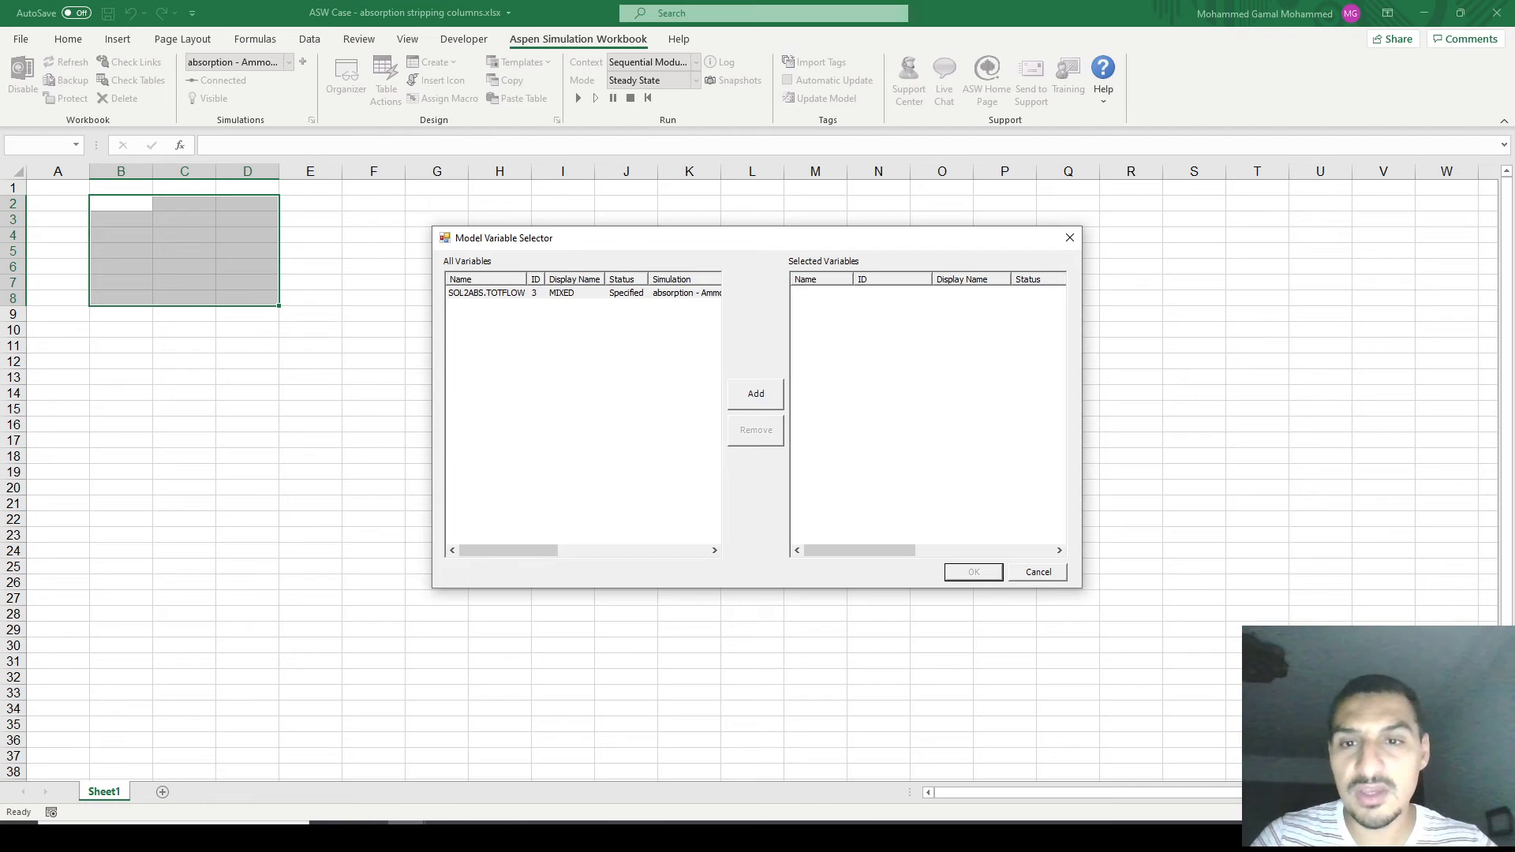
{"action": "left_click", "coordinate": [755, 393]}
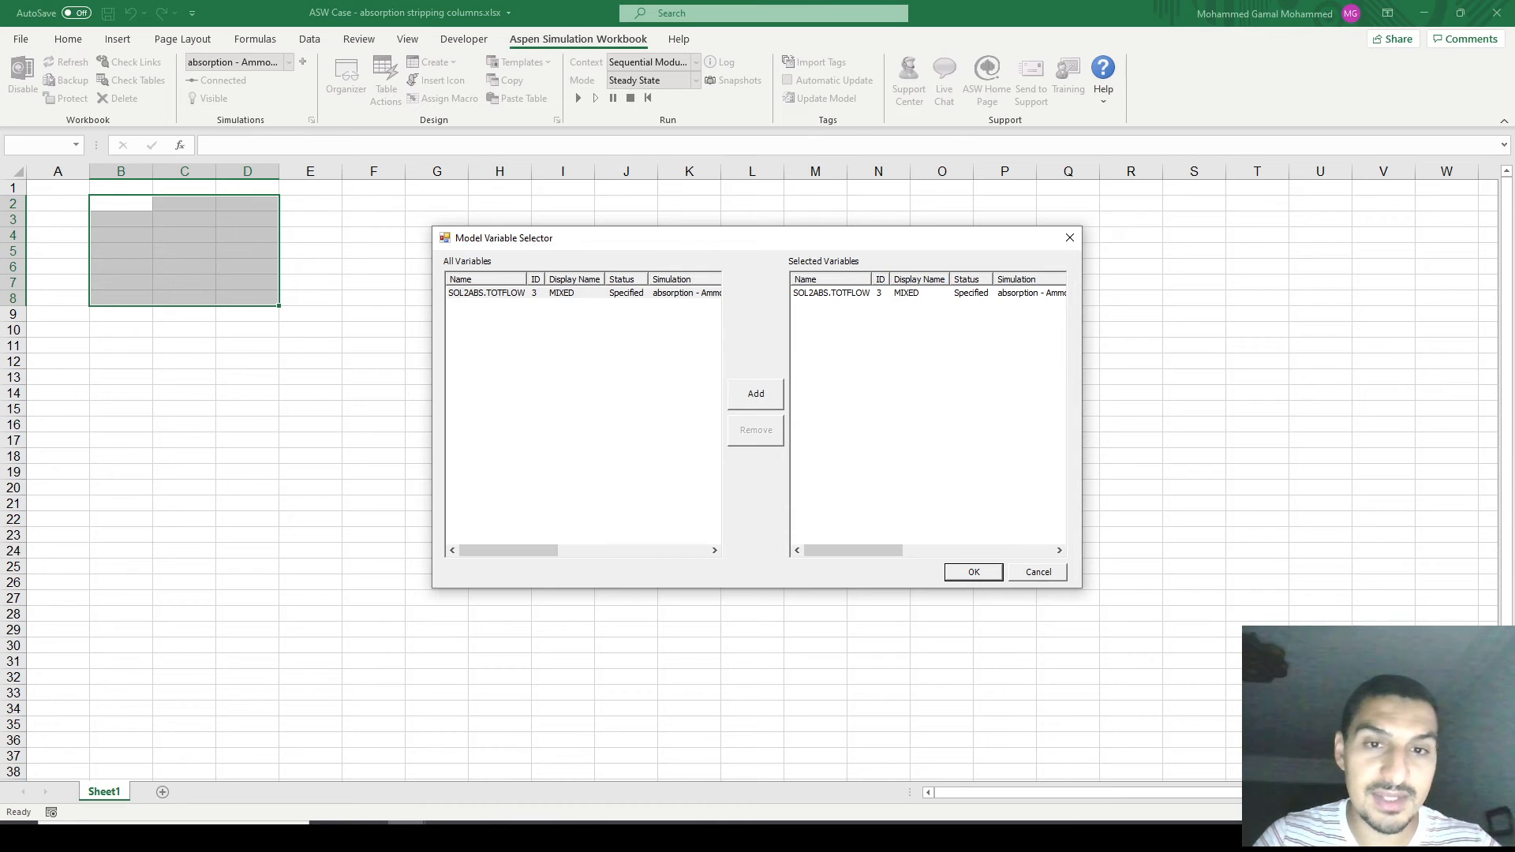
{"action": "left_click", "coordinate": [974, 572]}
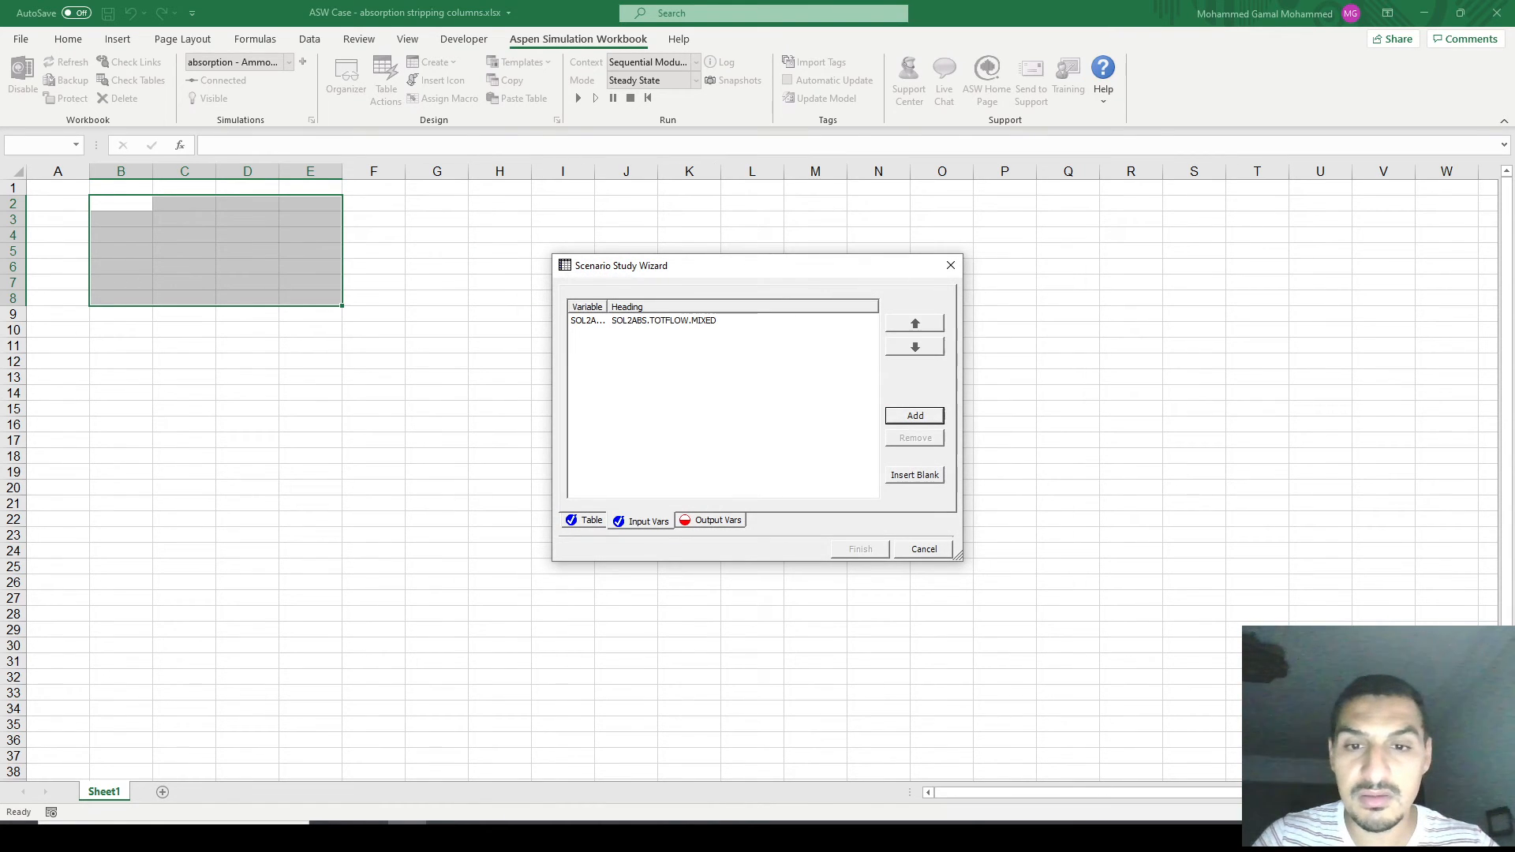
- Add MolarComponentFlows.AMMONIA and the MolarComponentFlows.WATER variable with ID 1 as outputs, finish the scenario table and close the organizer
{"action": "left_click", "coordinate": [713, 521]}
{"action": "left_click", "coordinate": [916, 416]}
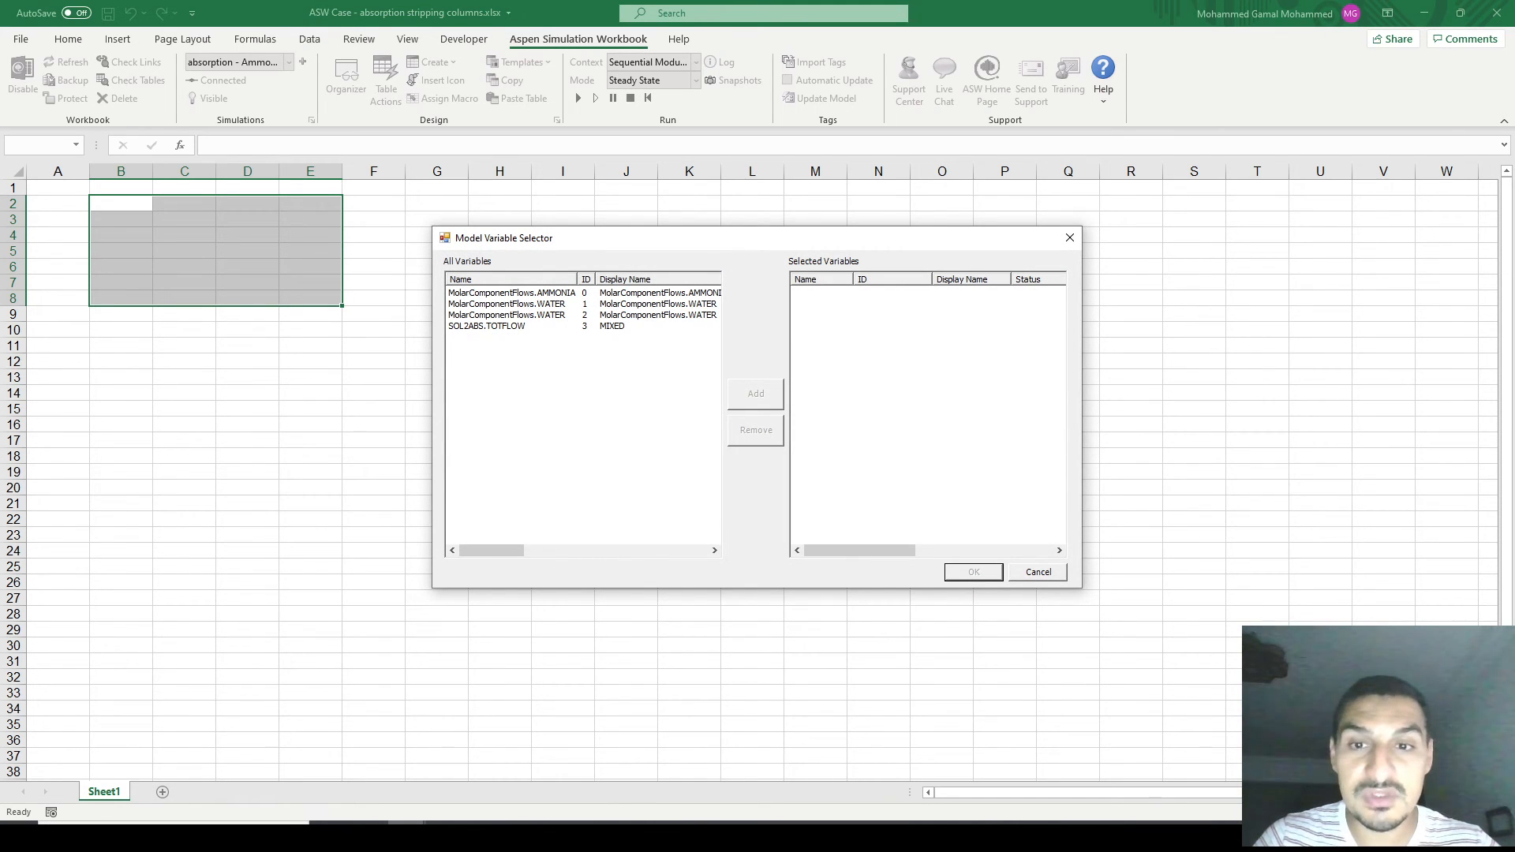
{"action": "left_click", "coordinate": [487, 326]}
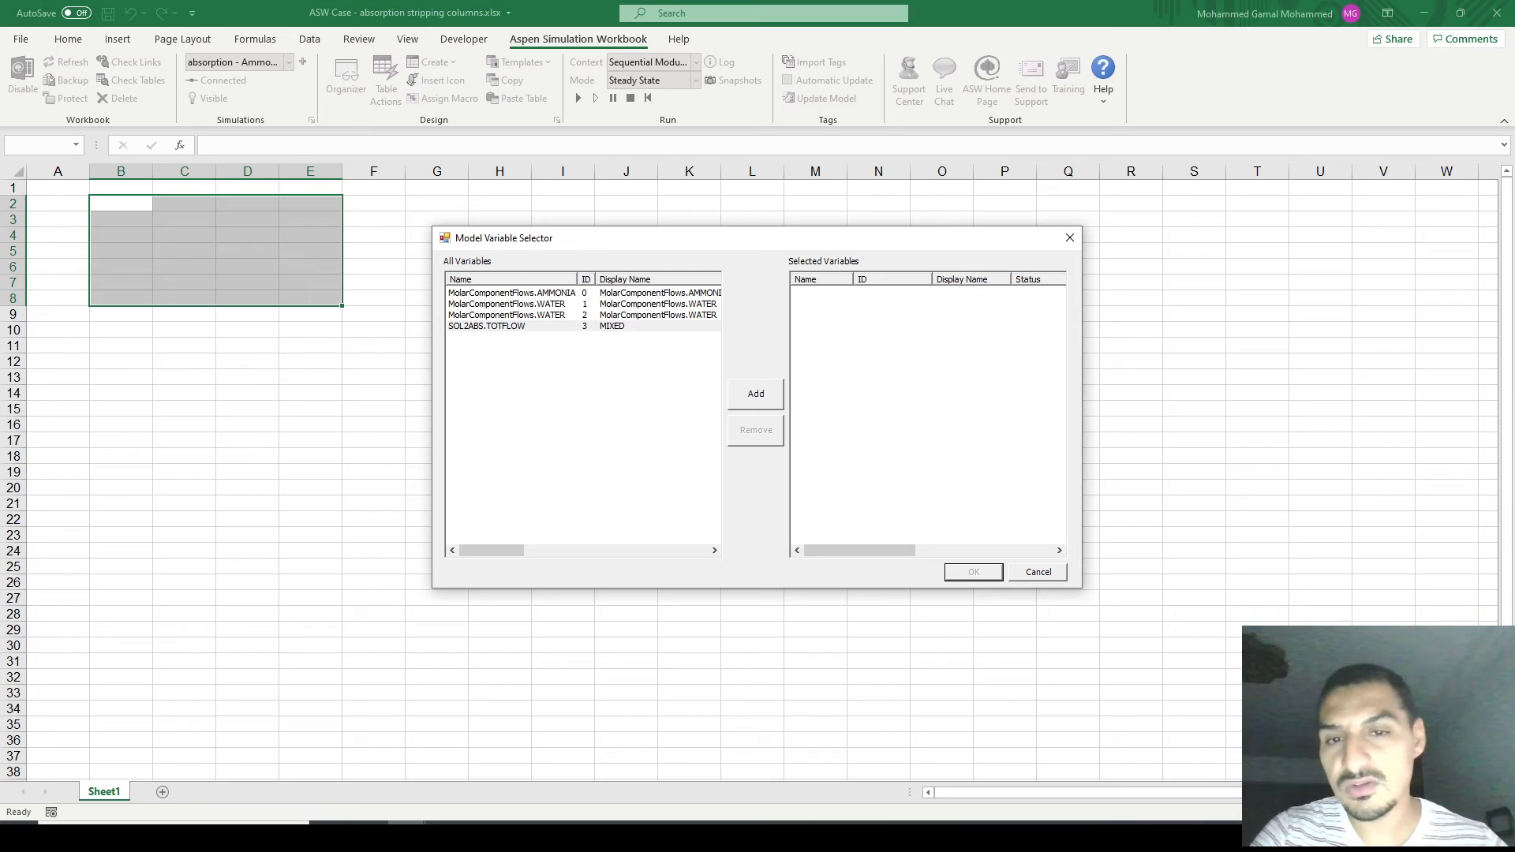
{"action": "double_click", "coordinate": [511, 293]}
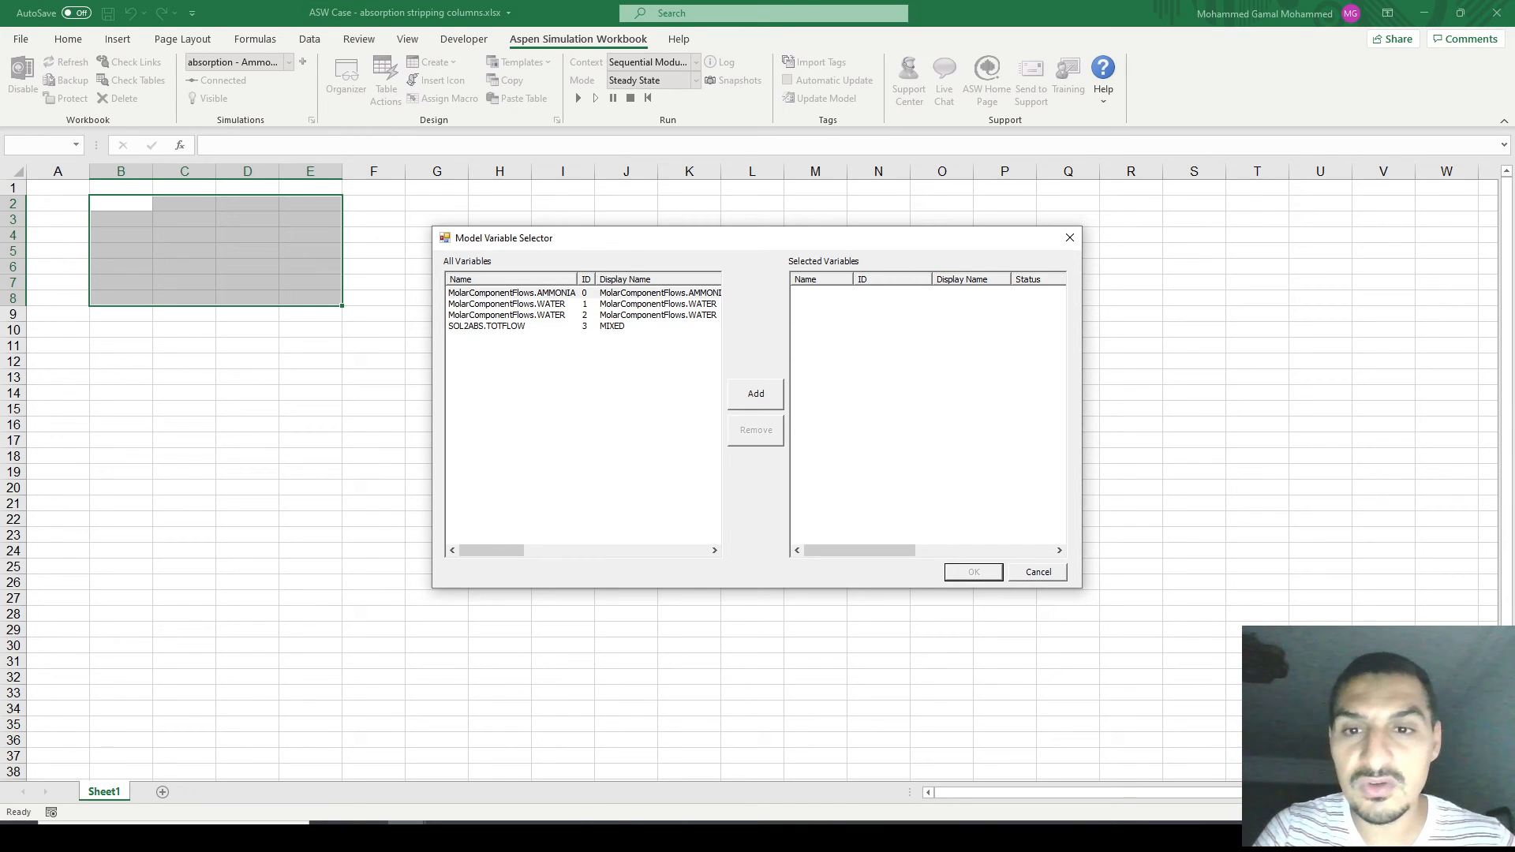
{"action": "double_click", "coordinate": [506, 303]}
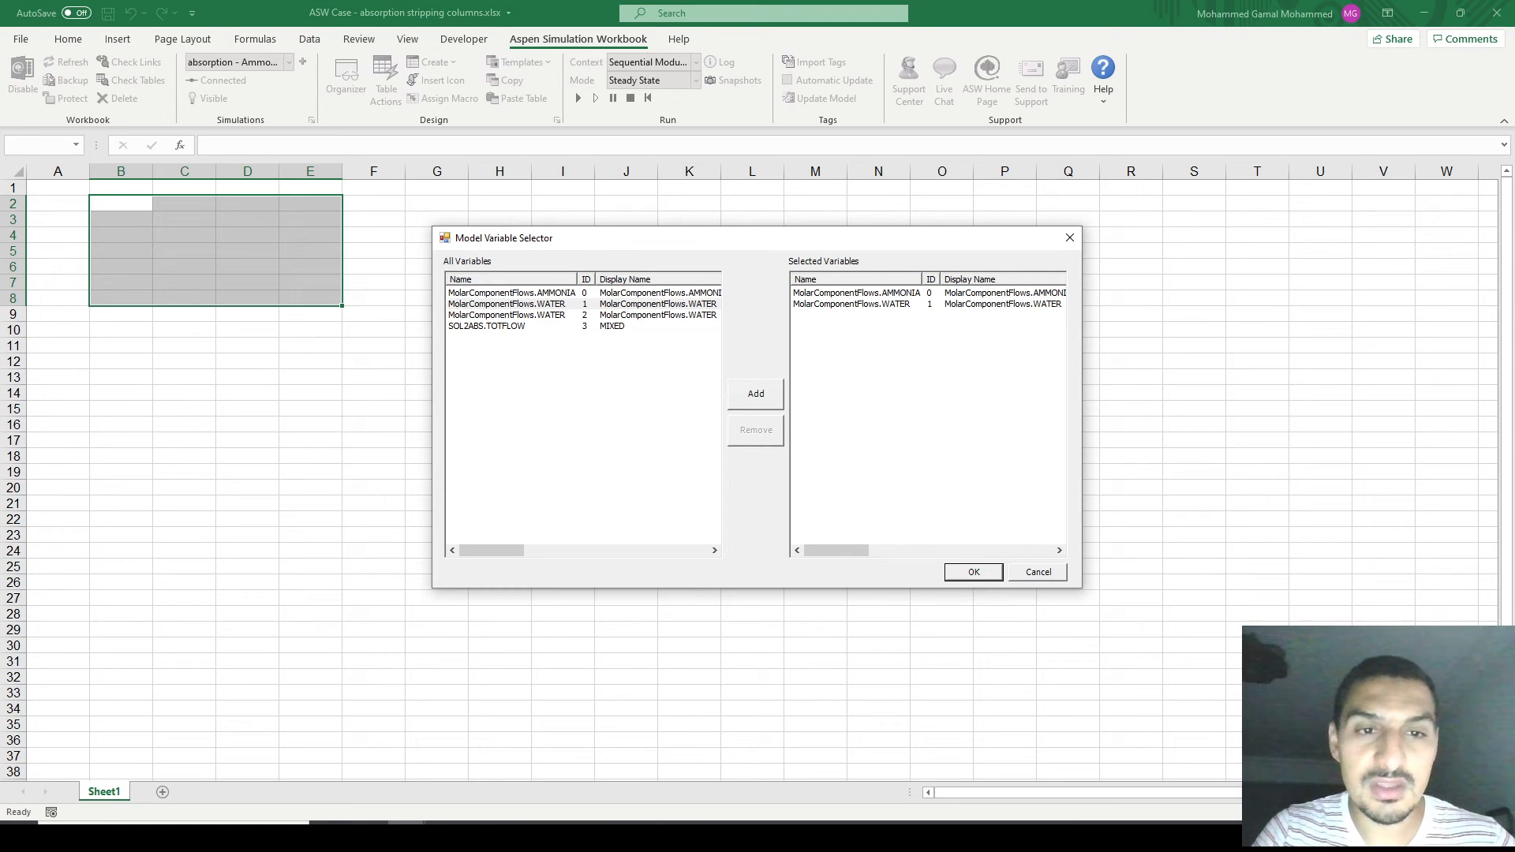
{"action": "left_click", "coordinate": [974, 572]}
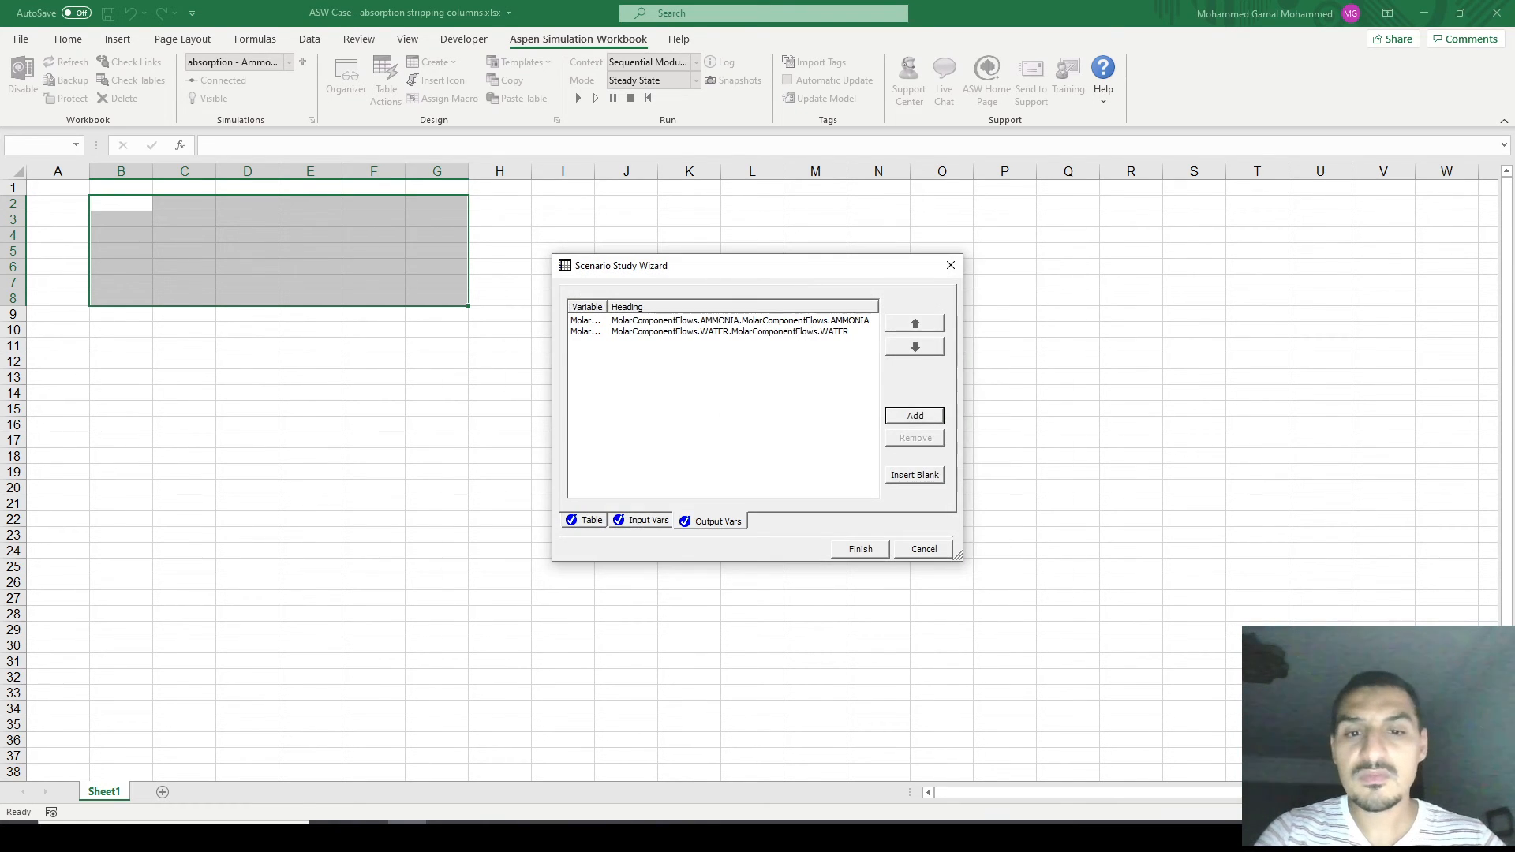
{"action": "left_click", "coordinate": [860, 549]}
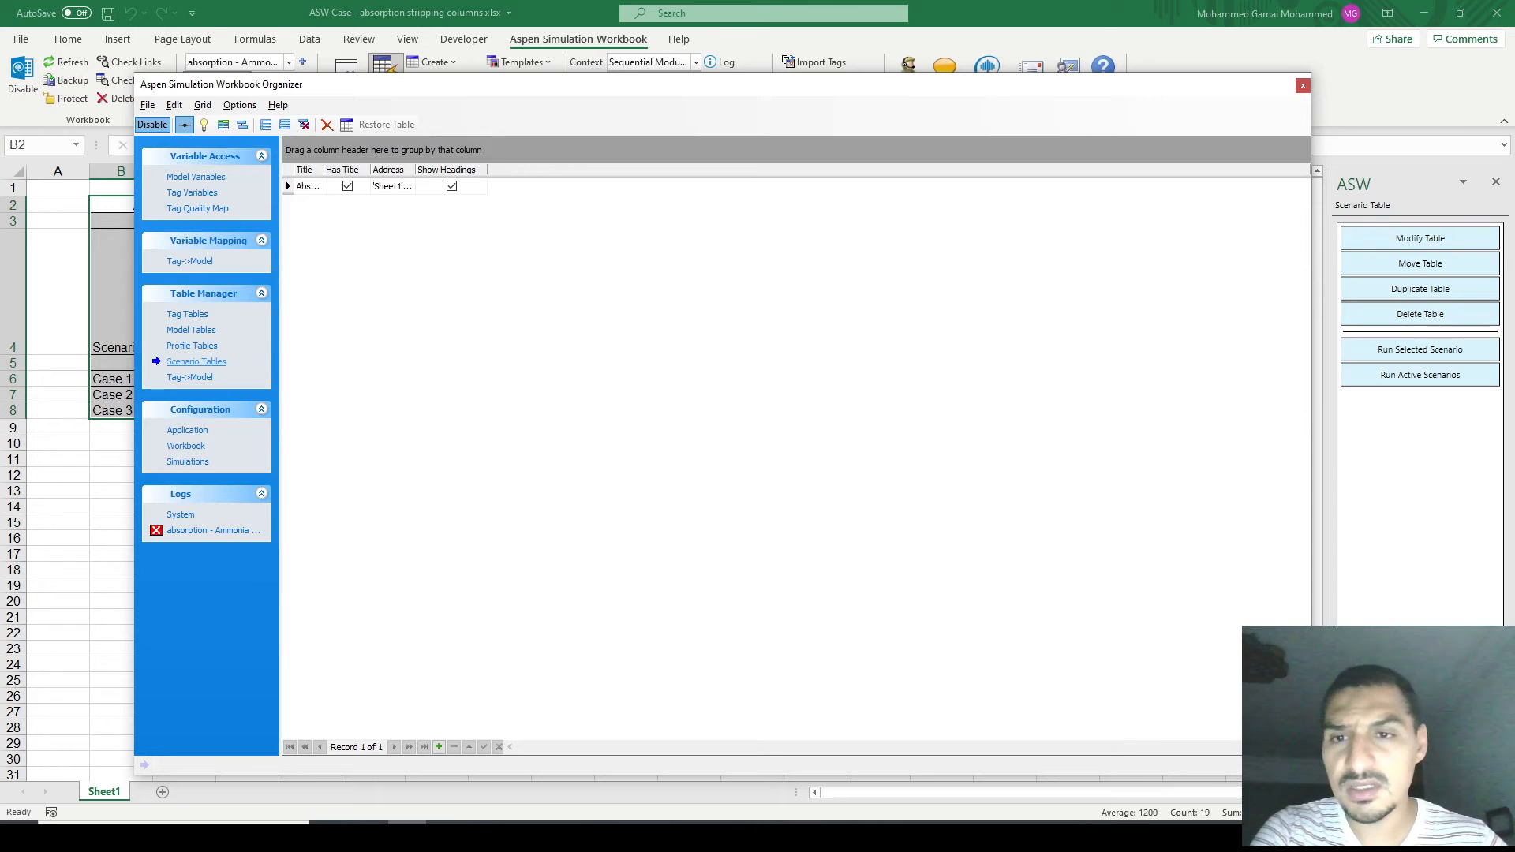
{"action": "left_click_drag", "start_coordinate": [377, 83], "coordinate": [464, 104]}
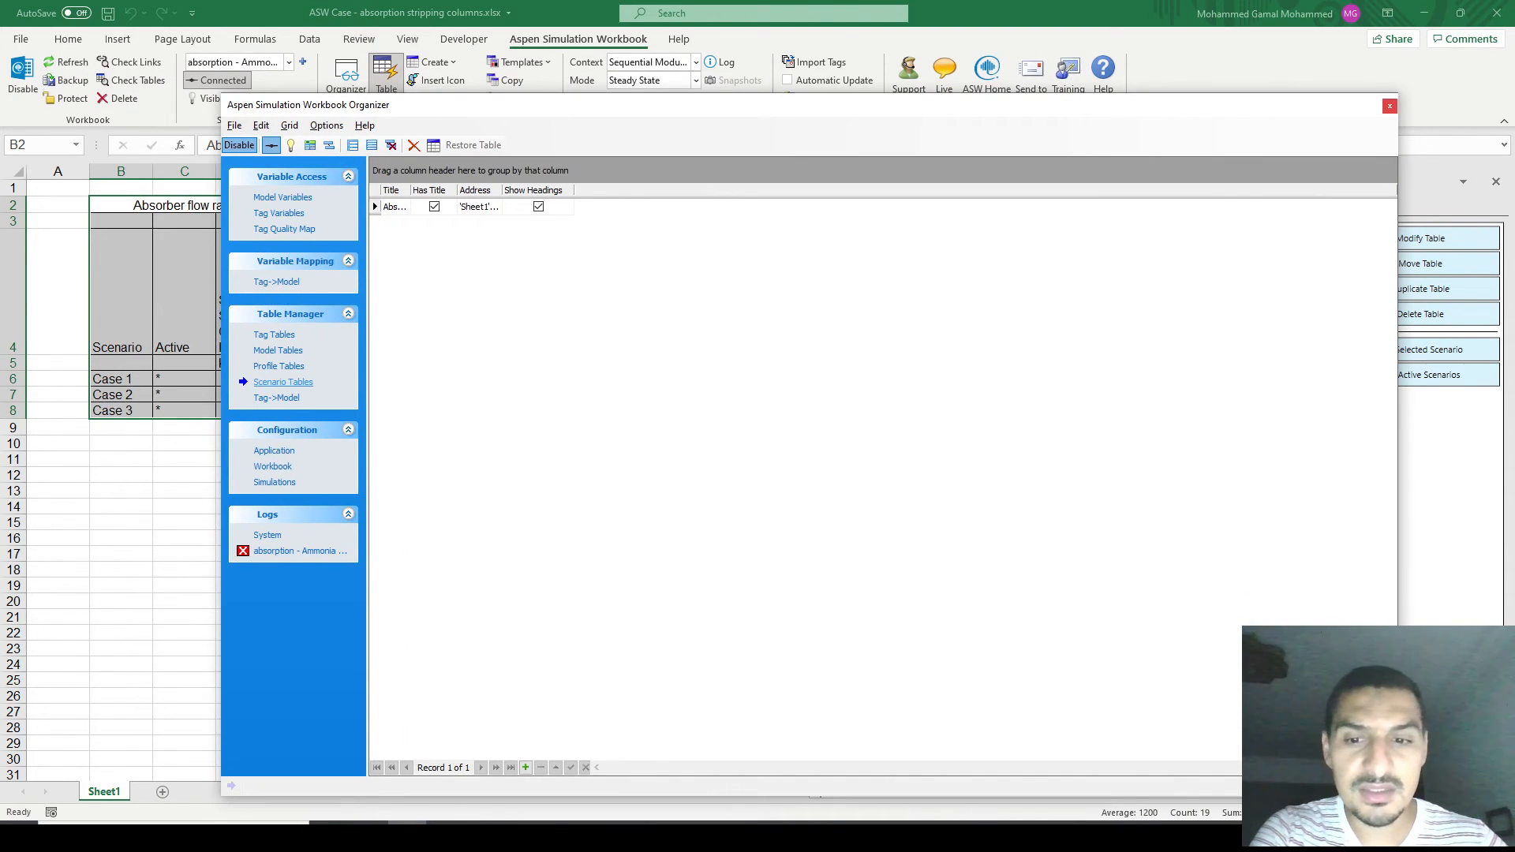
{"action": "left_click", "coordinate": [1389, 105]}
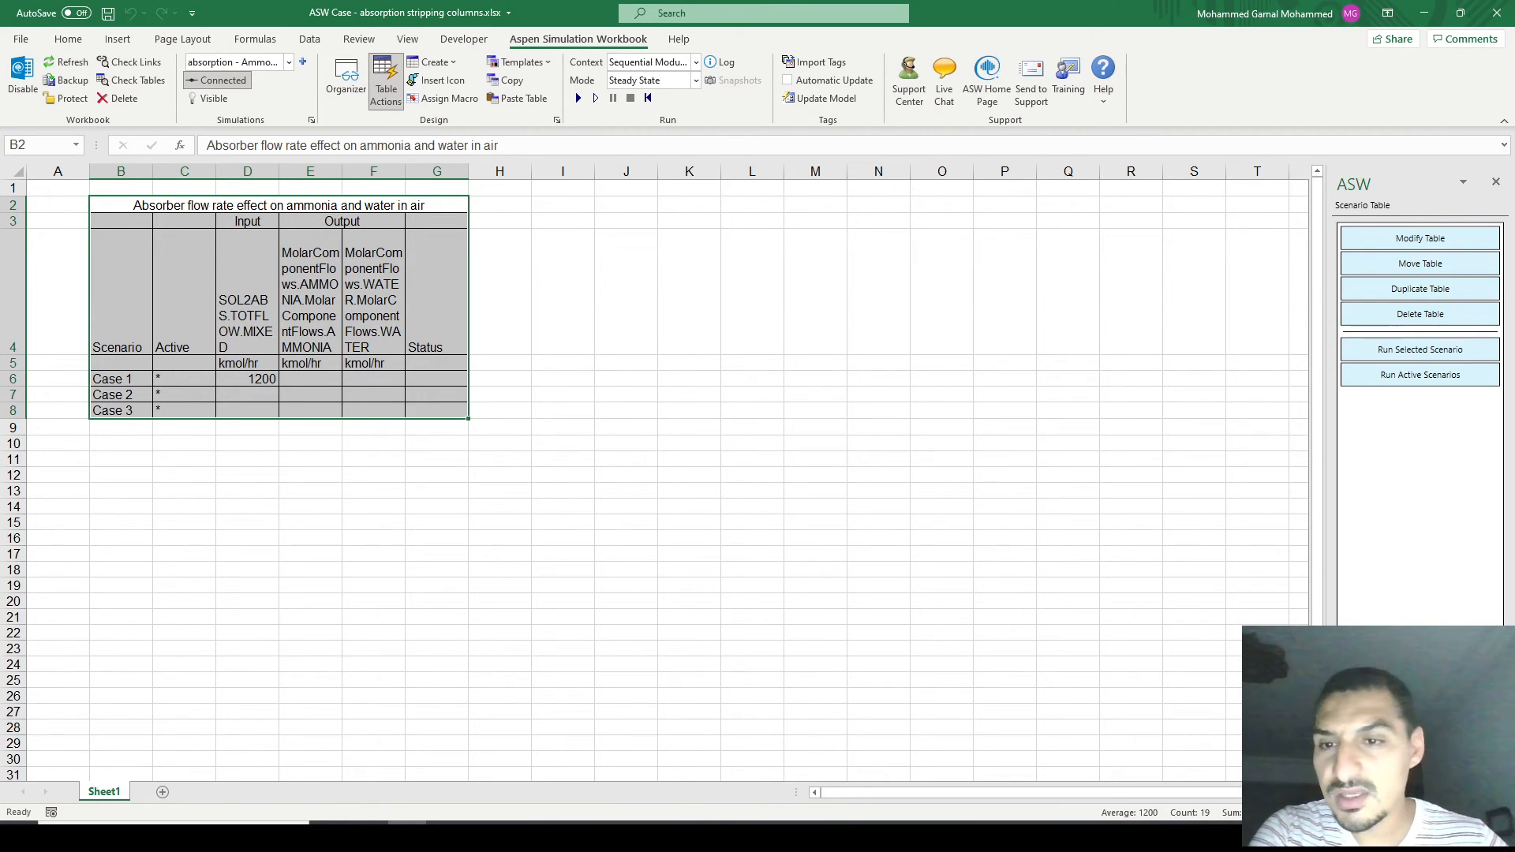
- Set the SOL2ABS.TOTFLOW input to 1150 for Case 2 and 1100 for Case 3 in the scenario table
{"action": "left_click", "coordinate": [247, 308]}
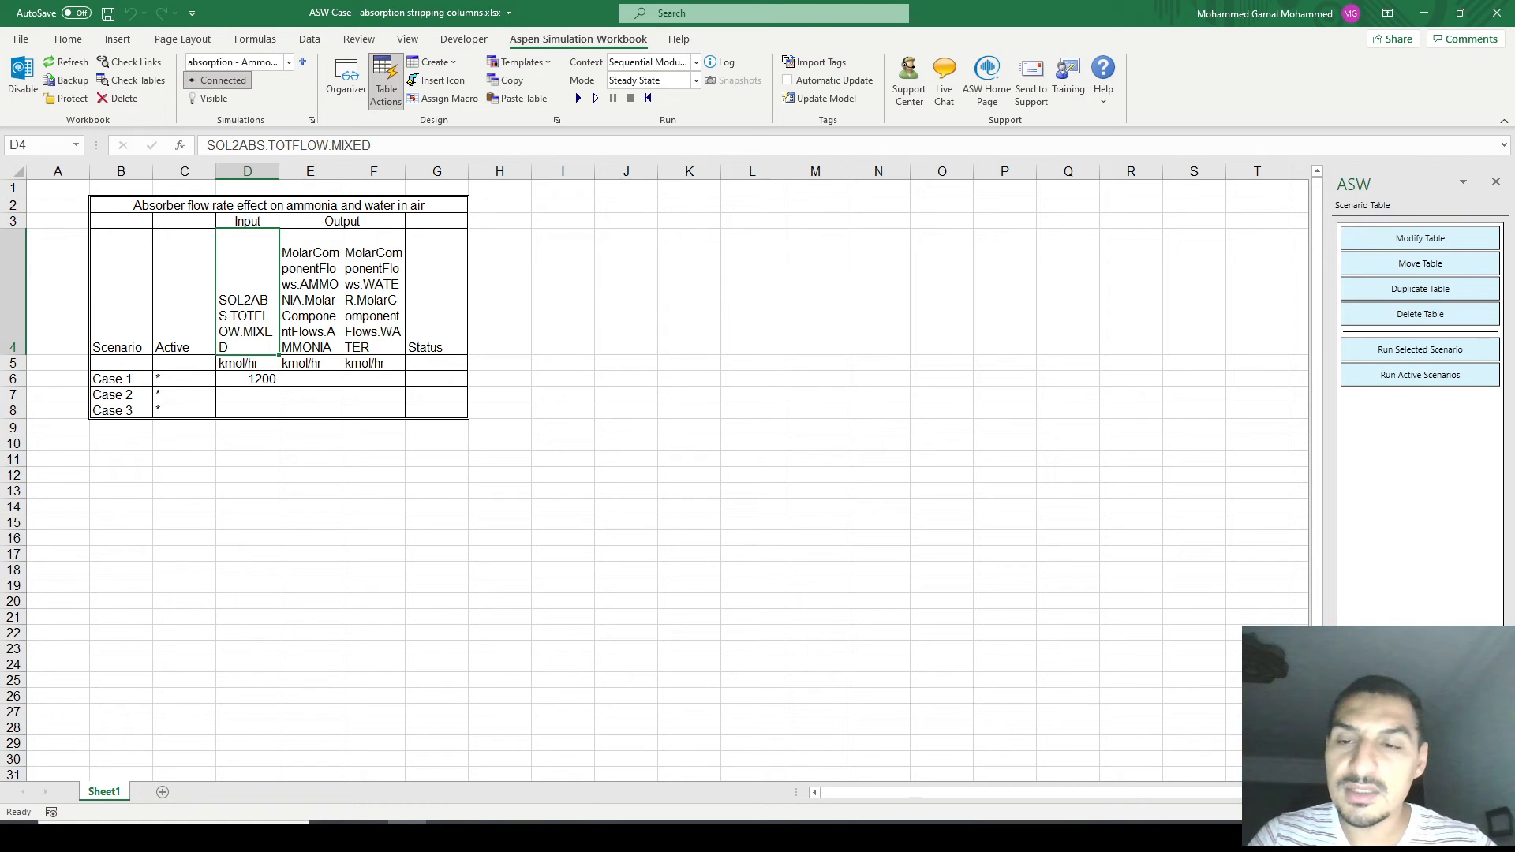
{"action": "left_click", "coordinate": [248, 378]}
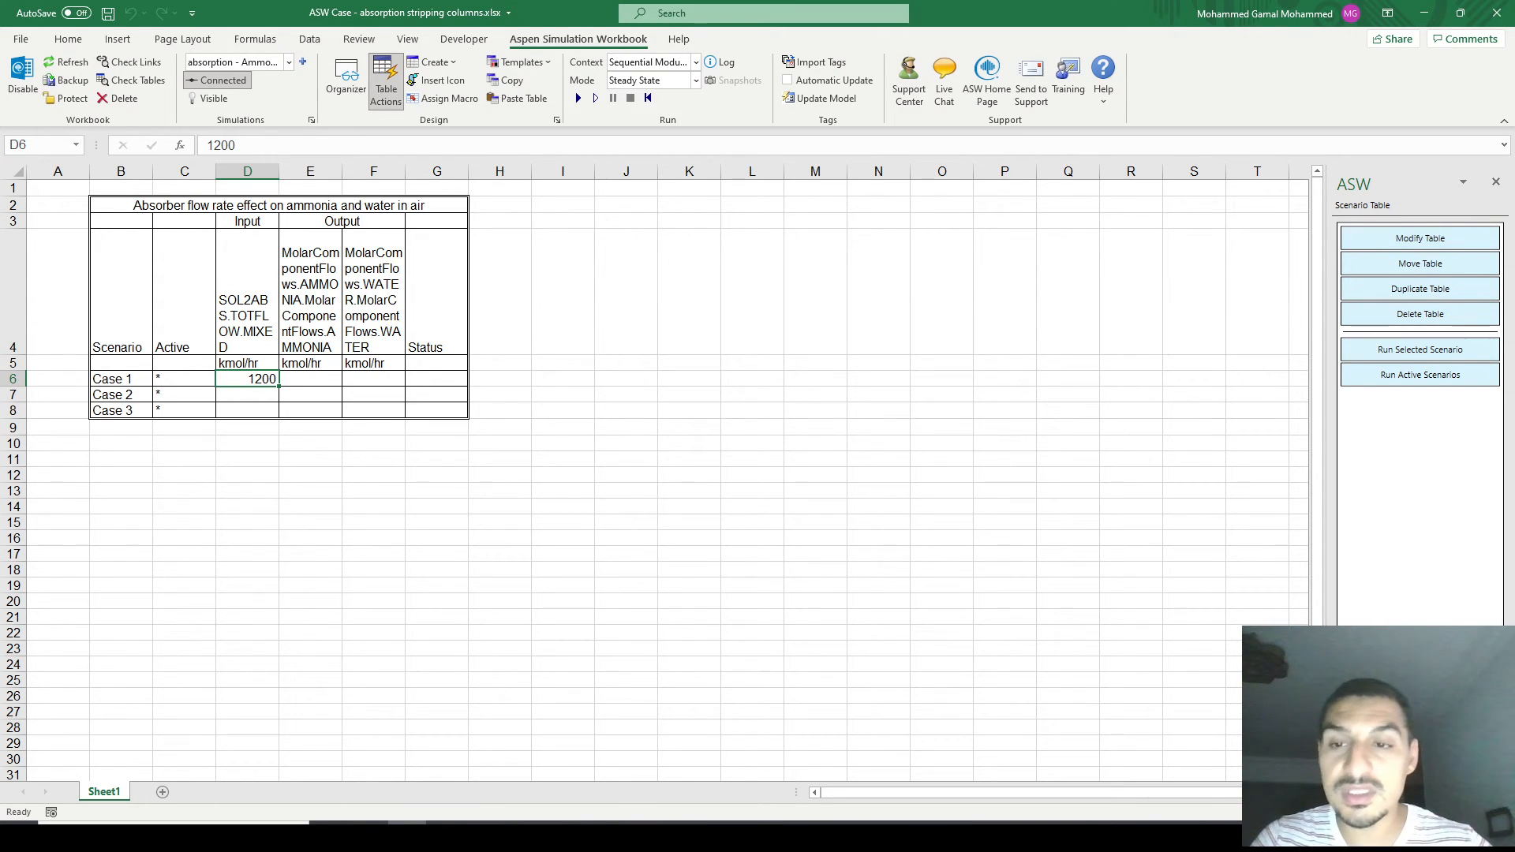
{"action": "key", "text": "Down"}
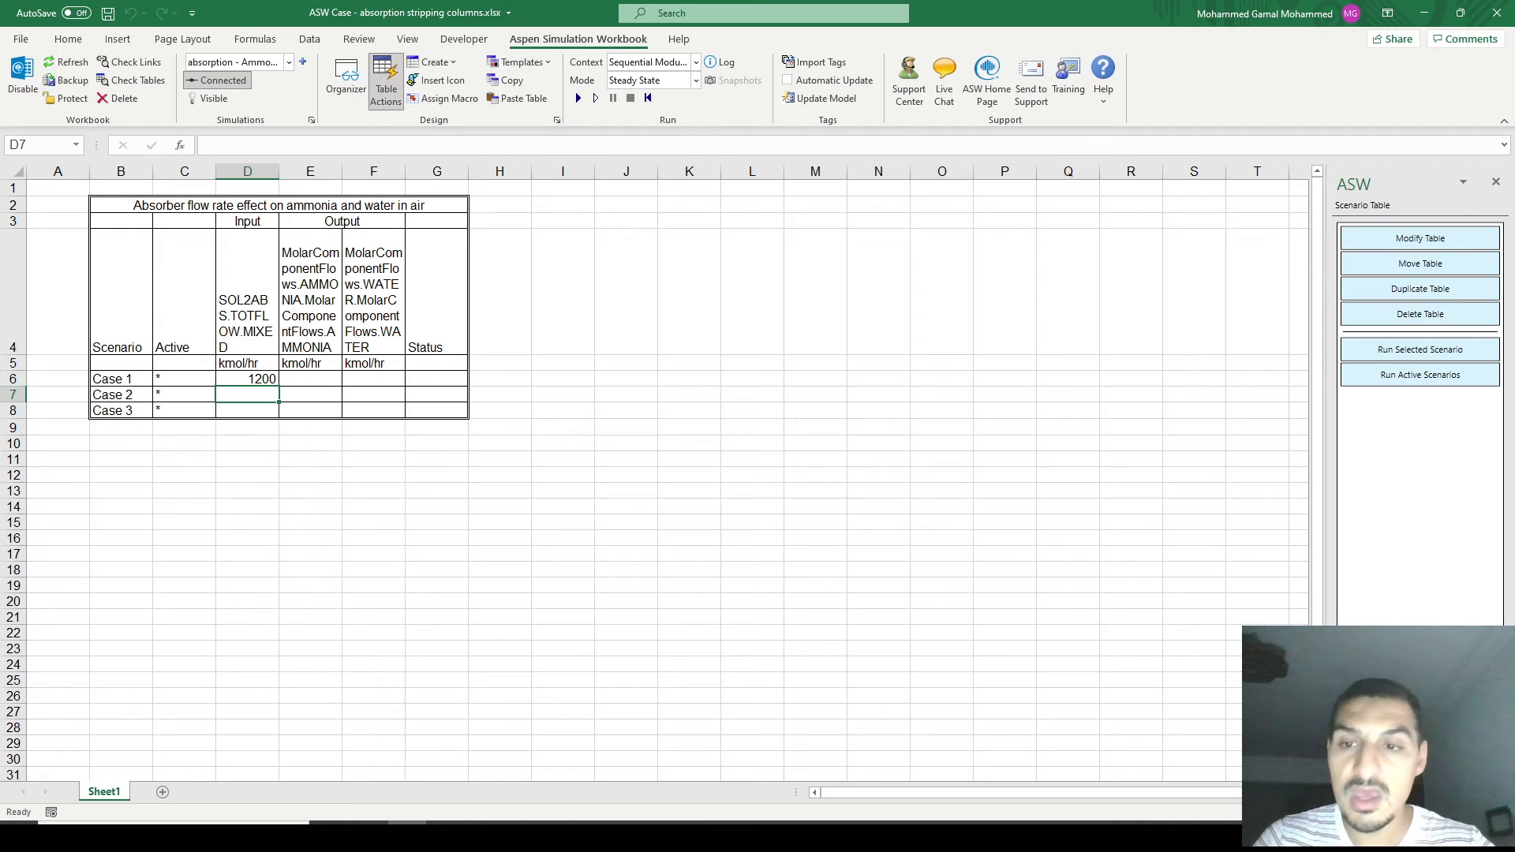
{"action": "type", "text": "1150"}
{"action": "key", "text": "Return"}
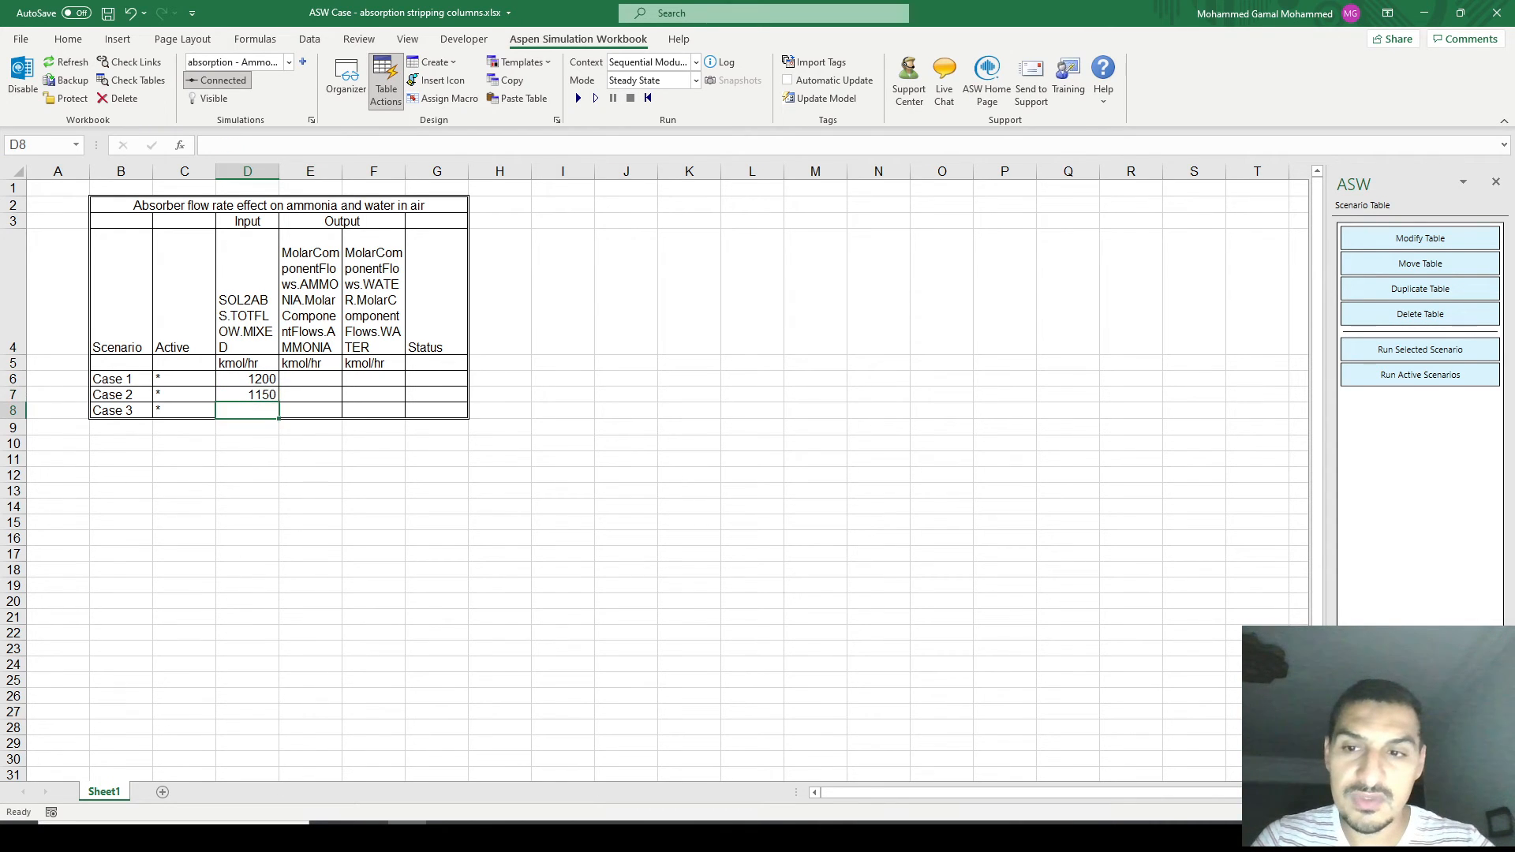
{"action": "type", "text": "1100"}
{"action": "key", "text": "Return"}
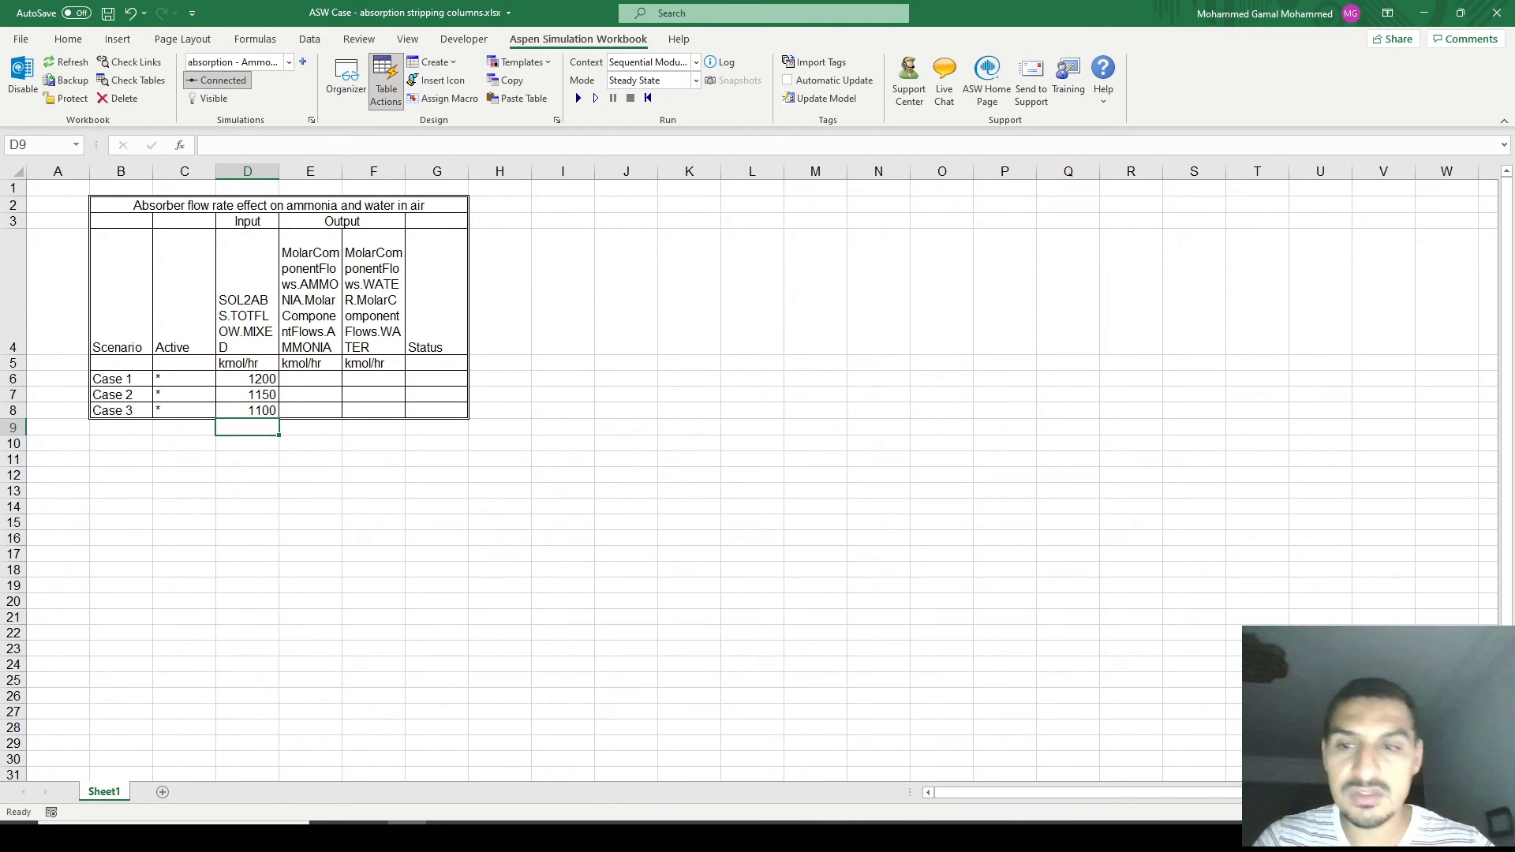
{"action": "key", "text": "Up"}
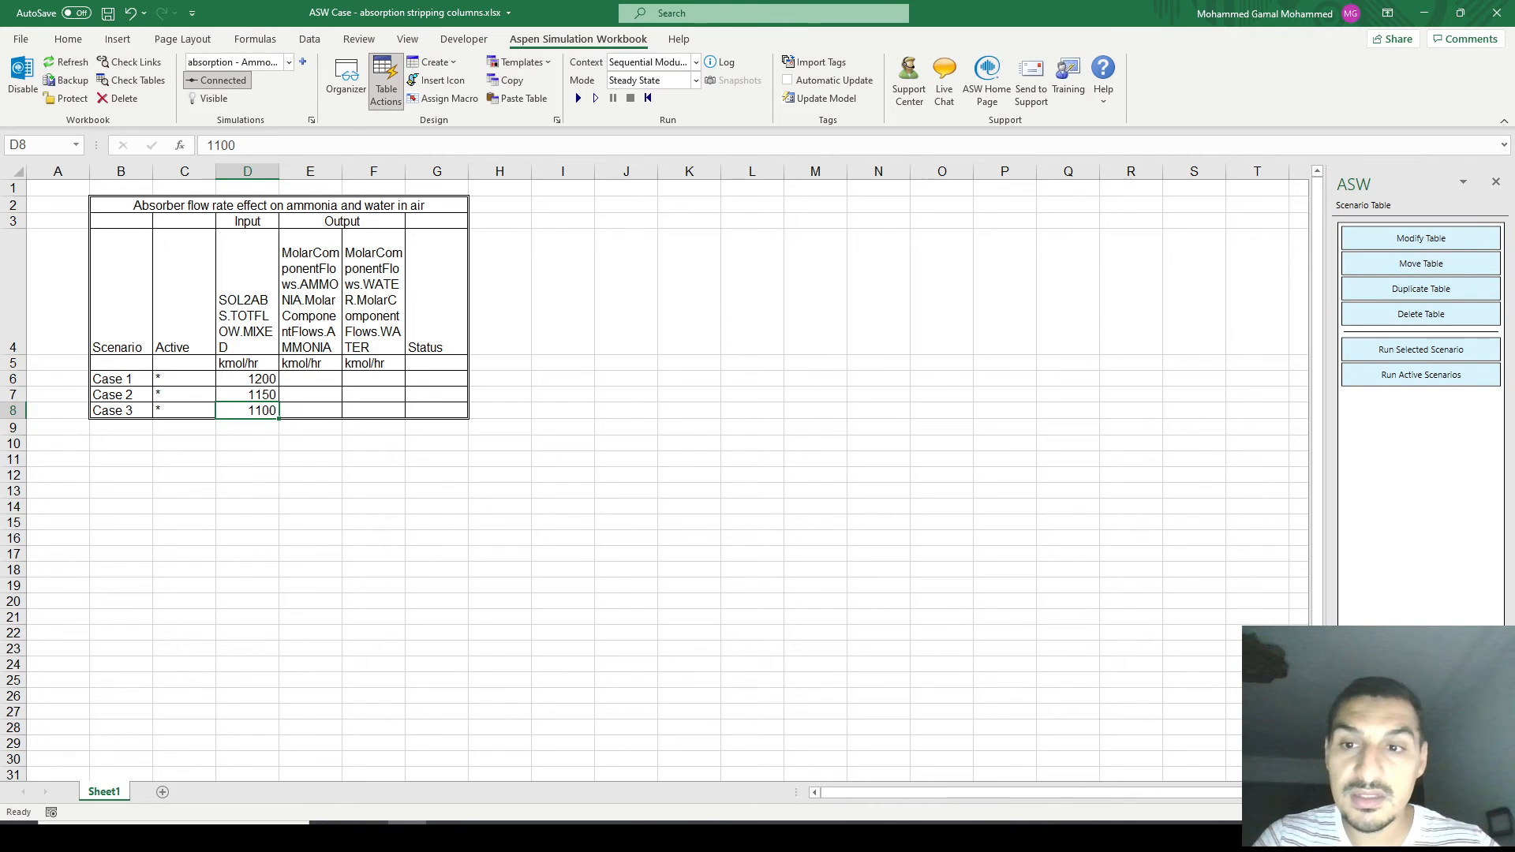
- Examine the active markers of the three cases and the modify, move and duplicate options of the scenario table without applying any
{"action": "left_click_drag", "start_coordinate": [183, 379], "coordinate": [183, 411]}
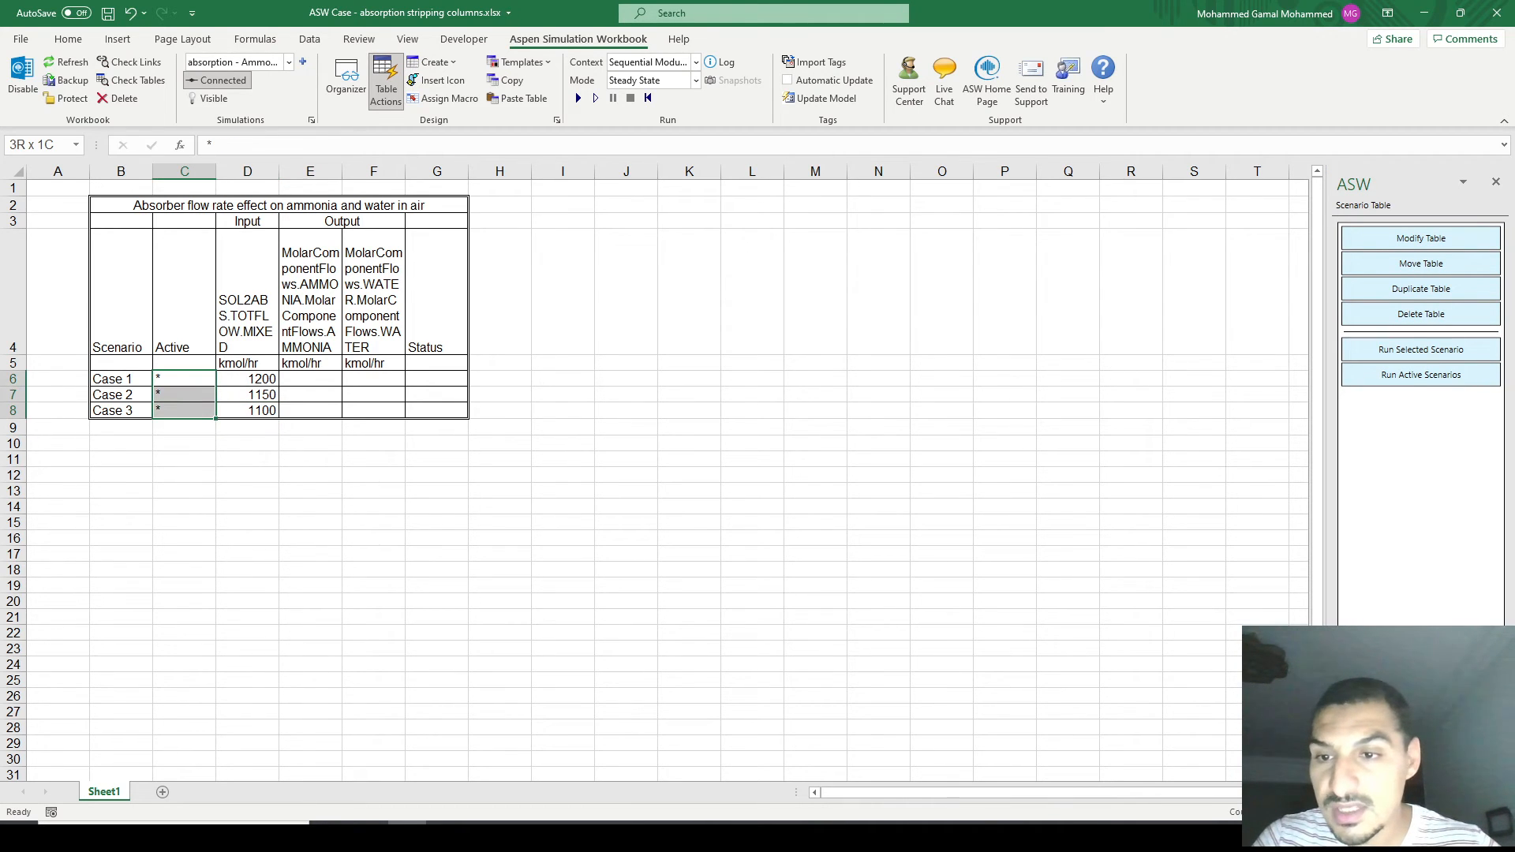
{"action": "key", "text": "shift+Up"}
{"action": "key", "text": "shift+Up"}
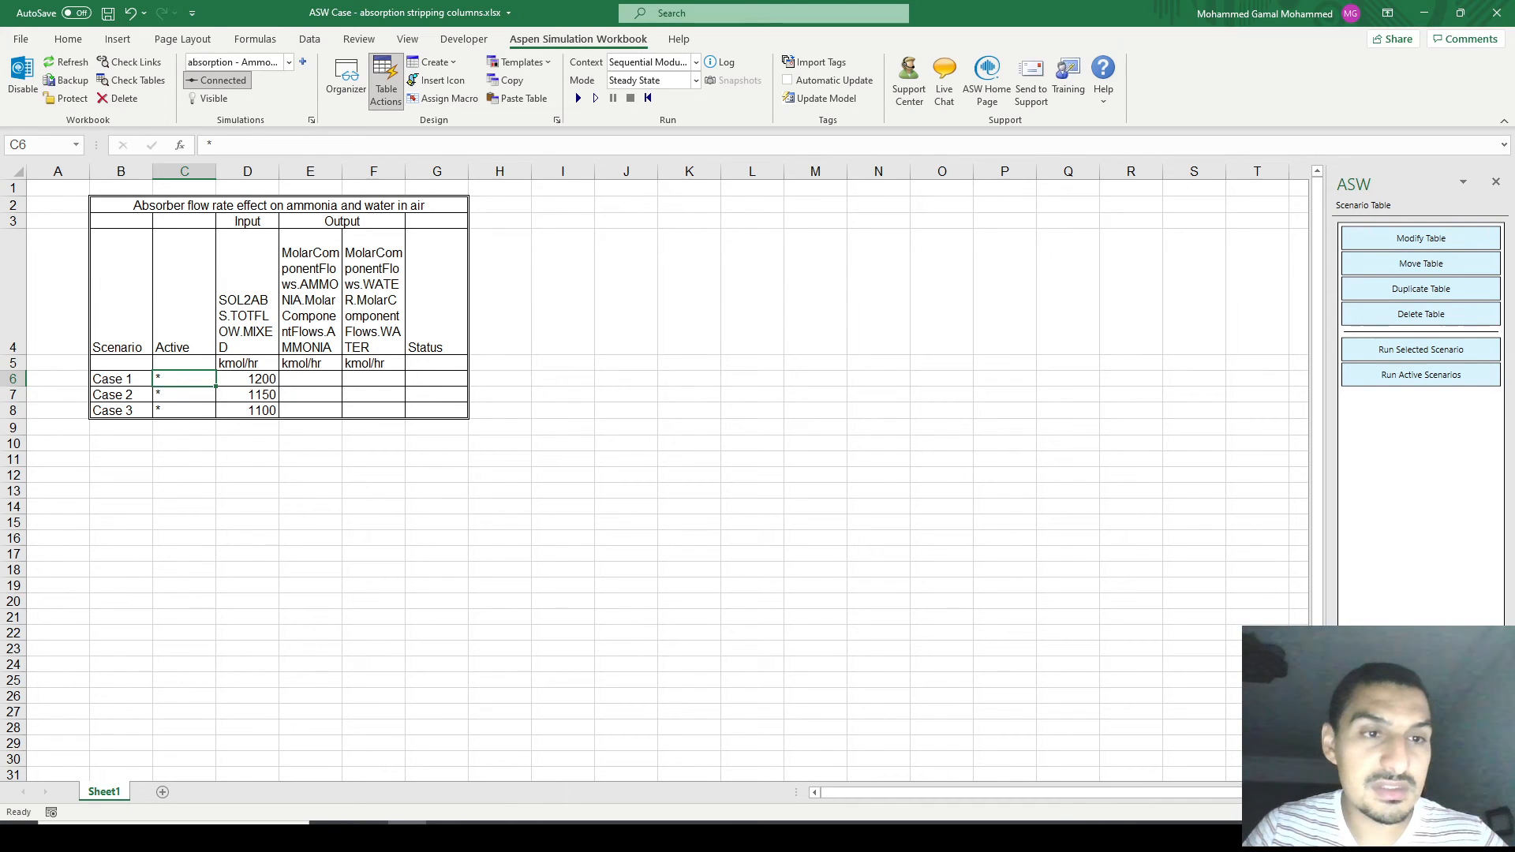
{"action": "left_click", "coordinate": [1463, 181]}
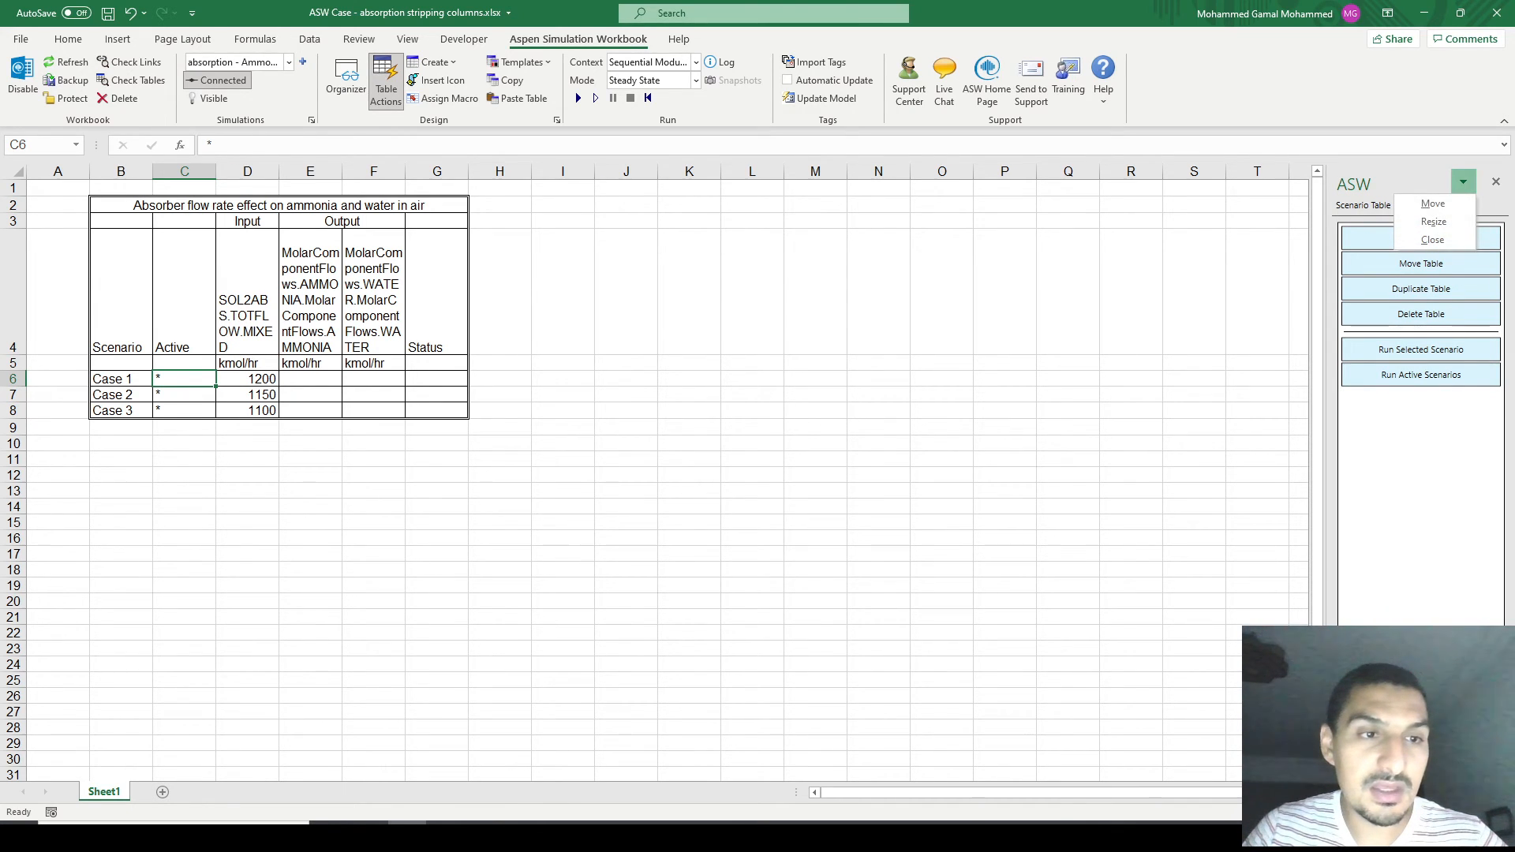
{"action": "key", "text": "Escape"}
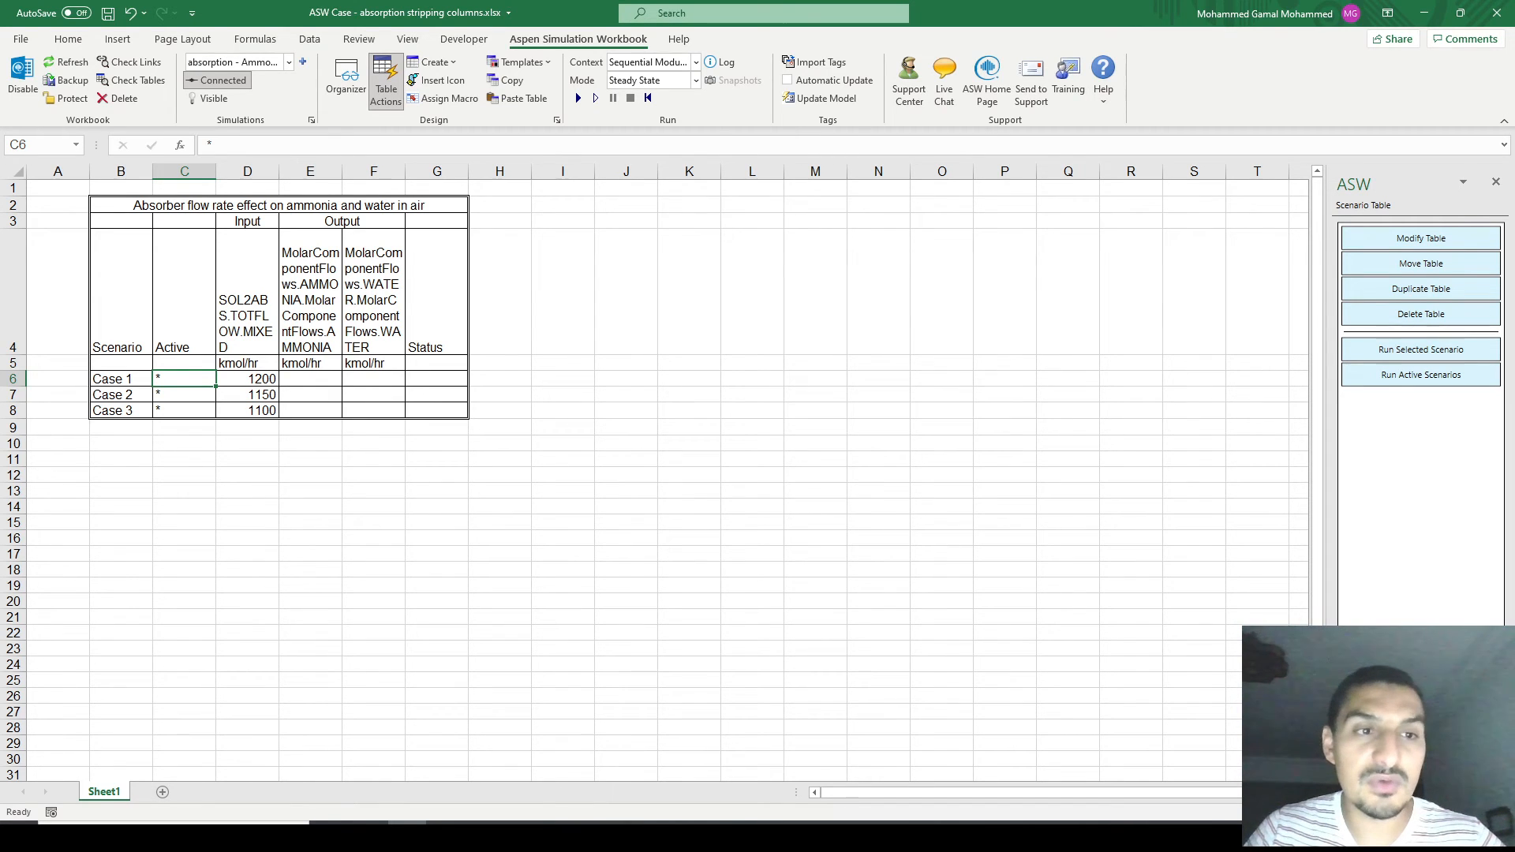
{"action": "left_click", "coordinate": [1421, 237]}
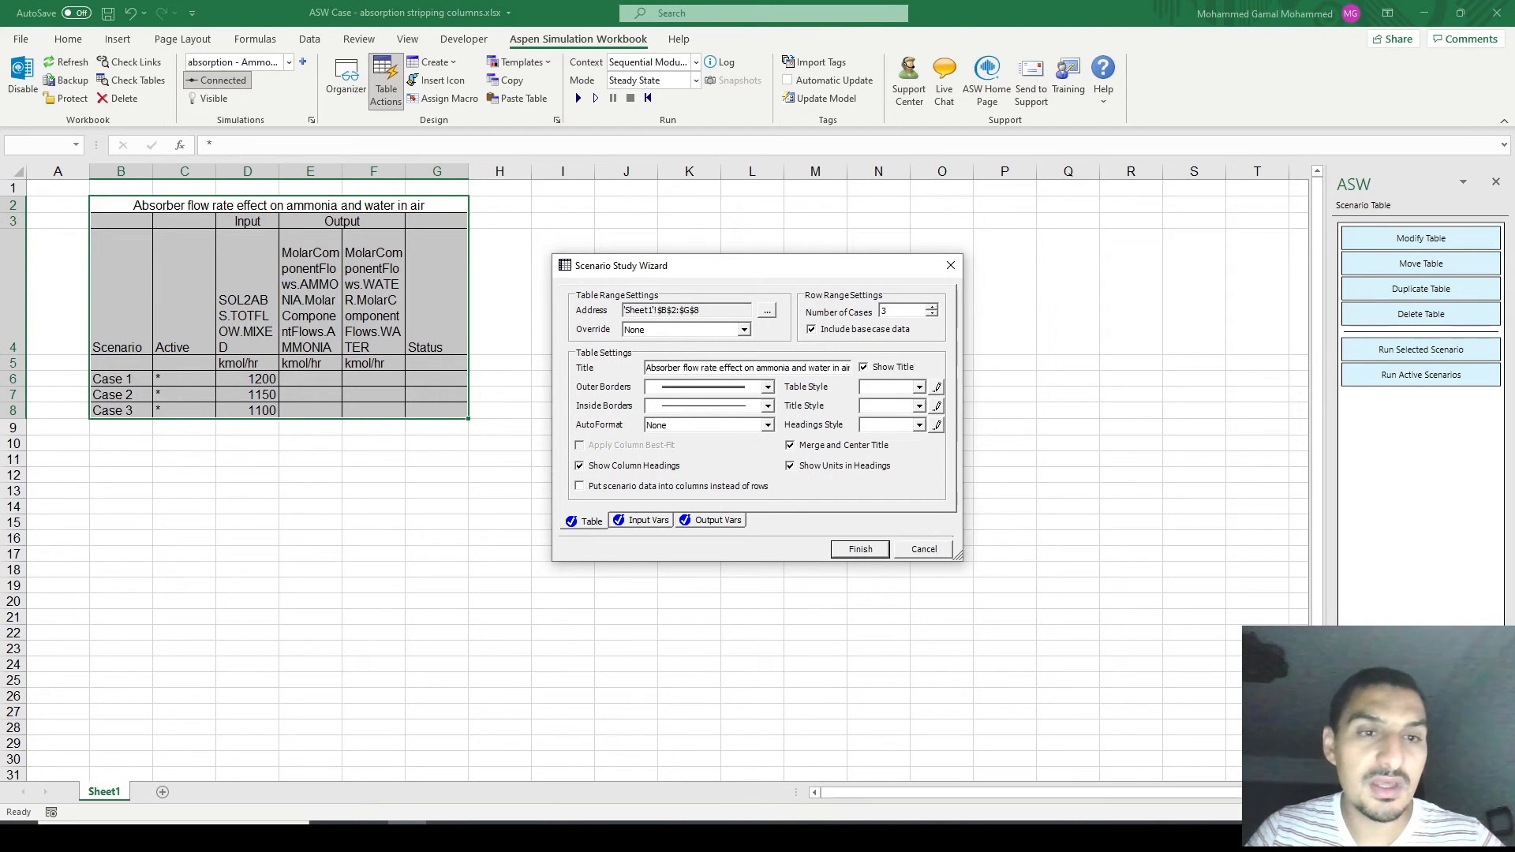
{"action": "left_click", "coordinate": [951, 266]}
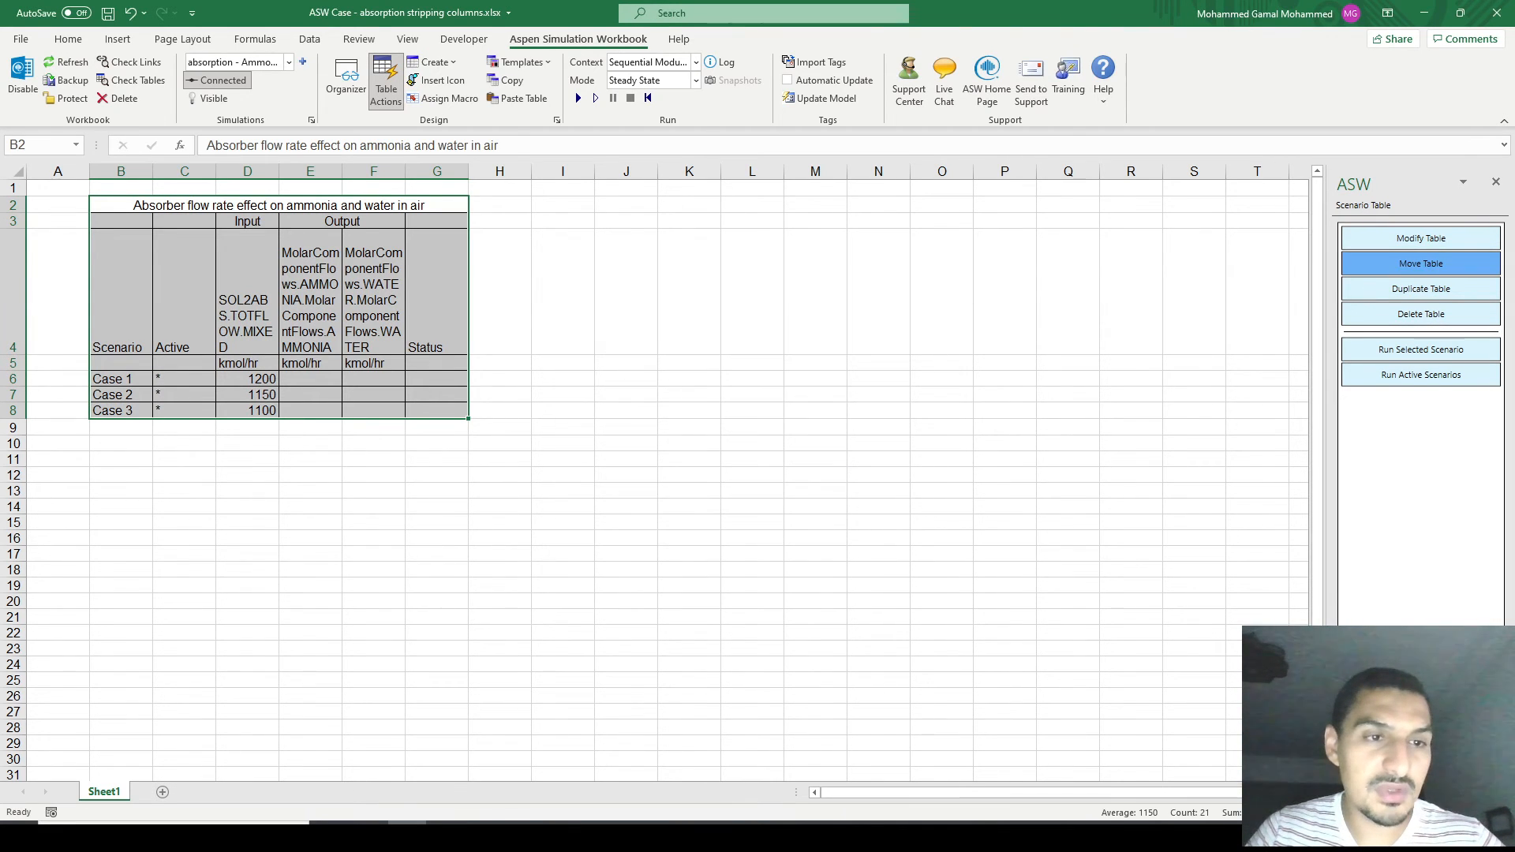
{"action": "left_click", "coordinate": [1420, 263]}
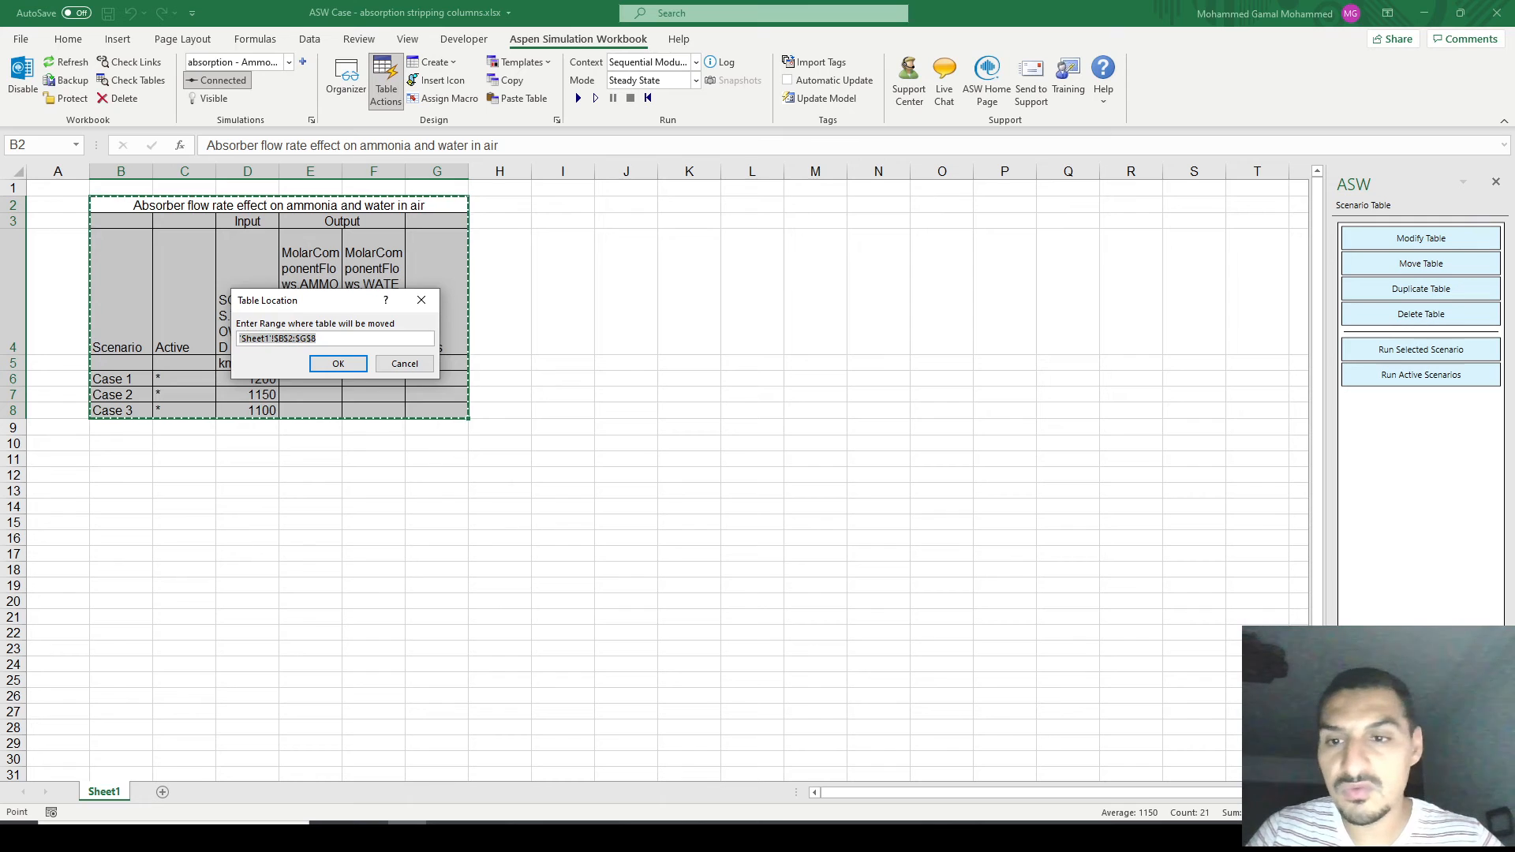
{"action": "key", "text": "Escape"}
{"action": "left_click", "coordinate": [1421, 289]}
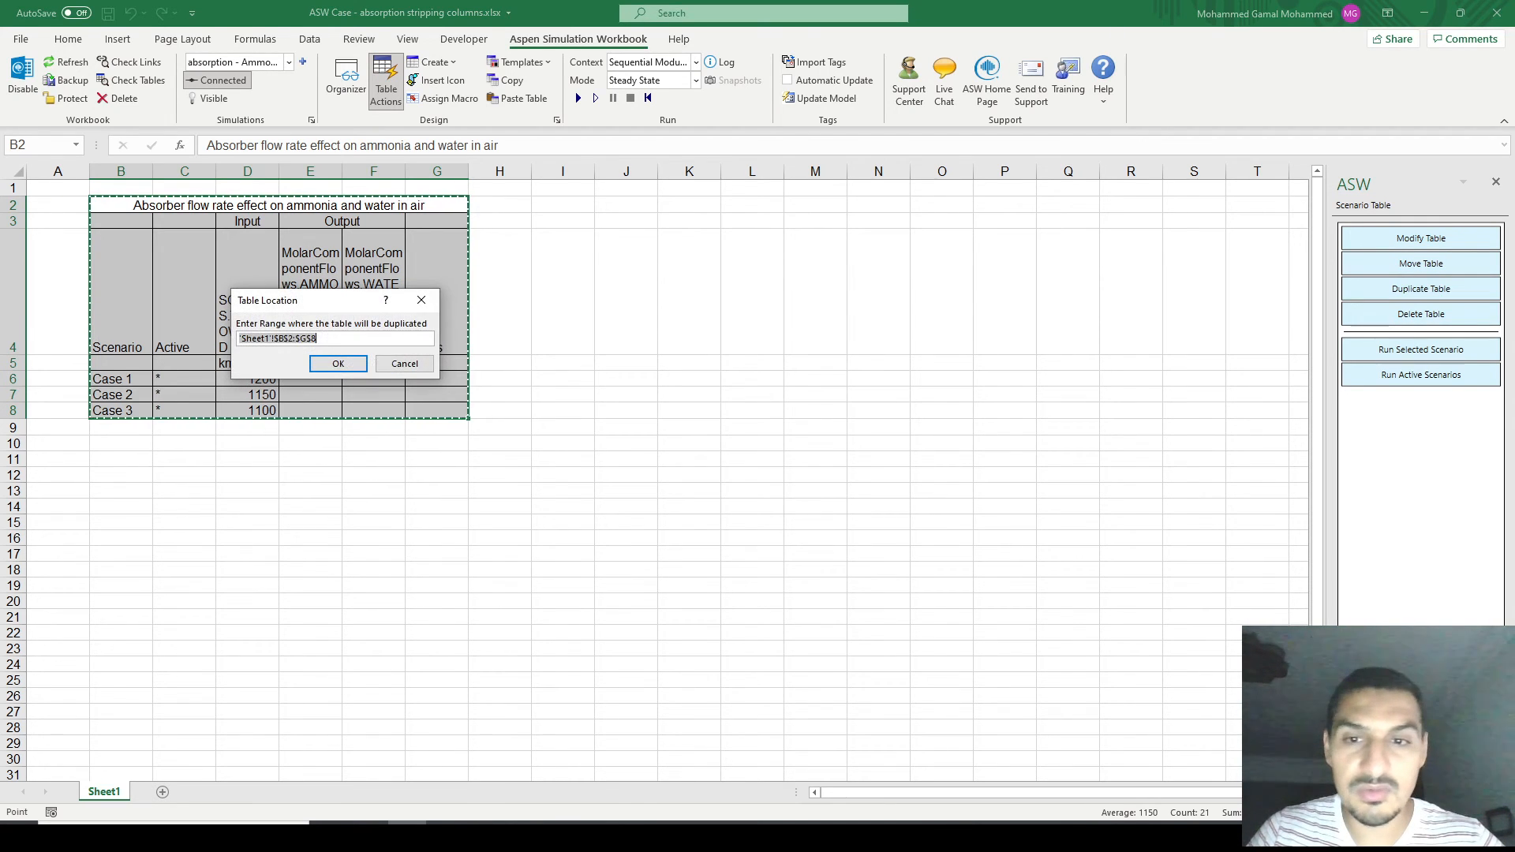
{"action": "key", "text": "Escape"}
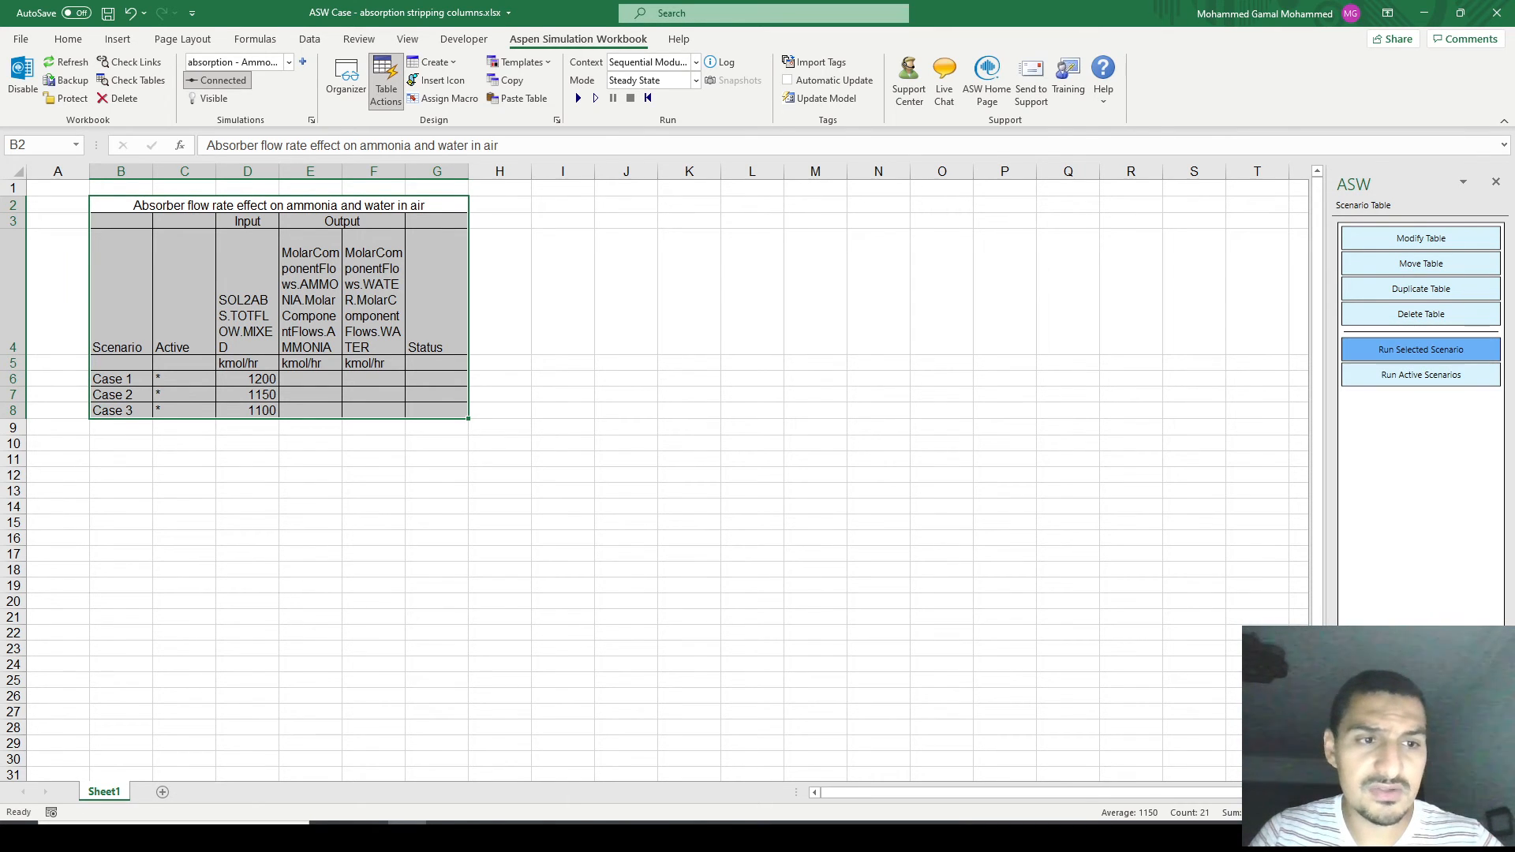
- Run all three active scenarios and accept their results into the scenario table
{"action": "left_click", "coordinate": [1420, 374]}
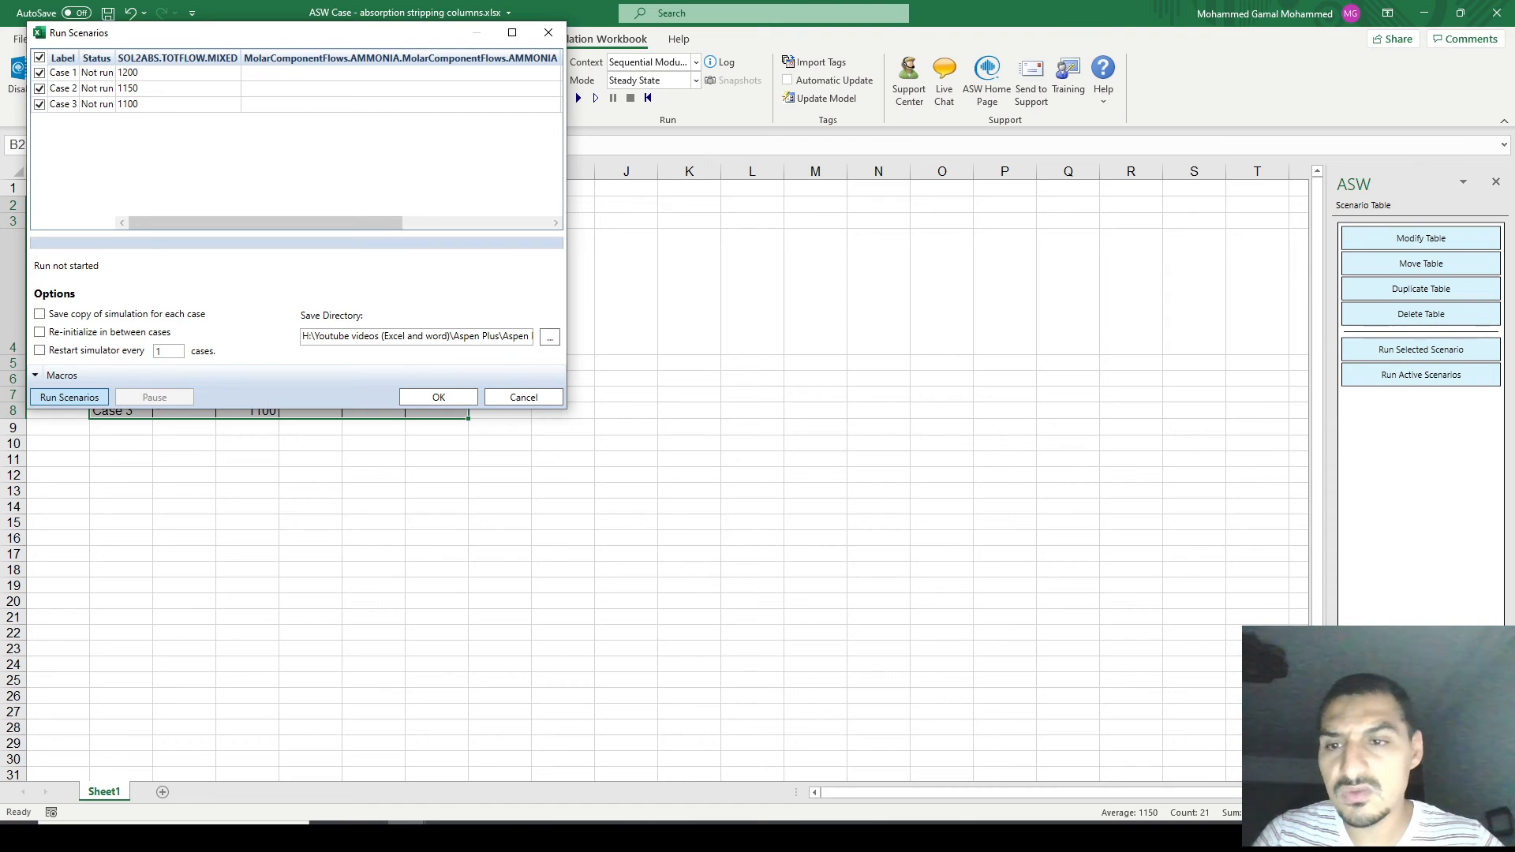
{"action": "left_click", "coordinate": [70, 397]}
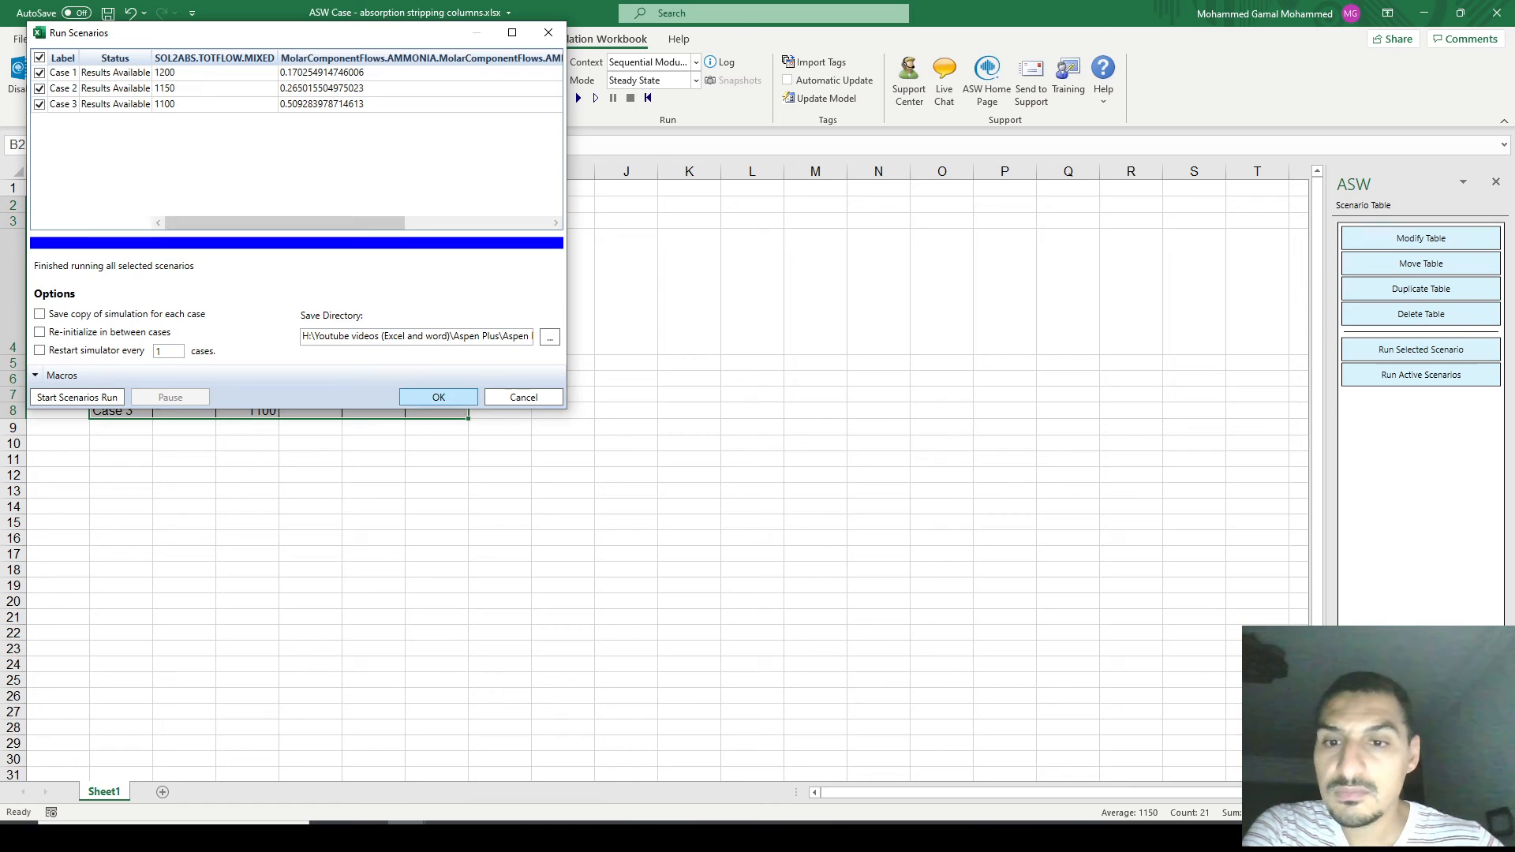
{"action": "left_click", "coordinate": [438, 397]}
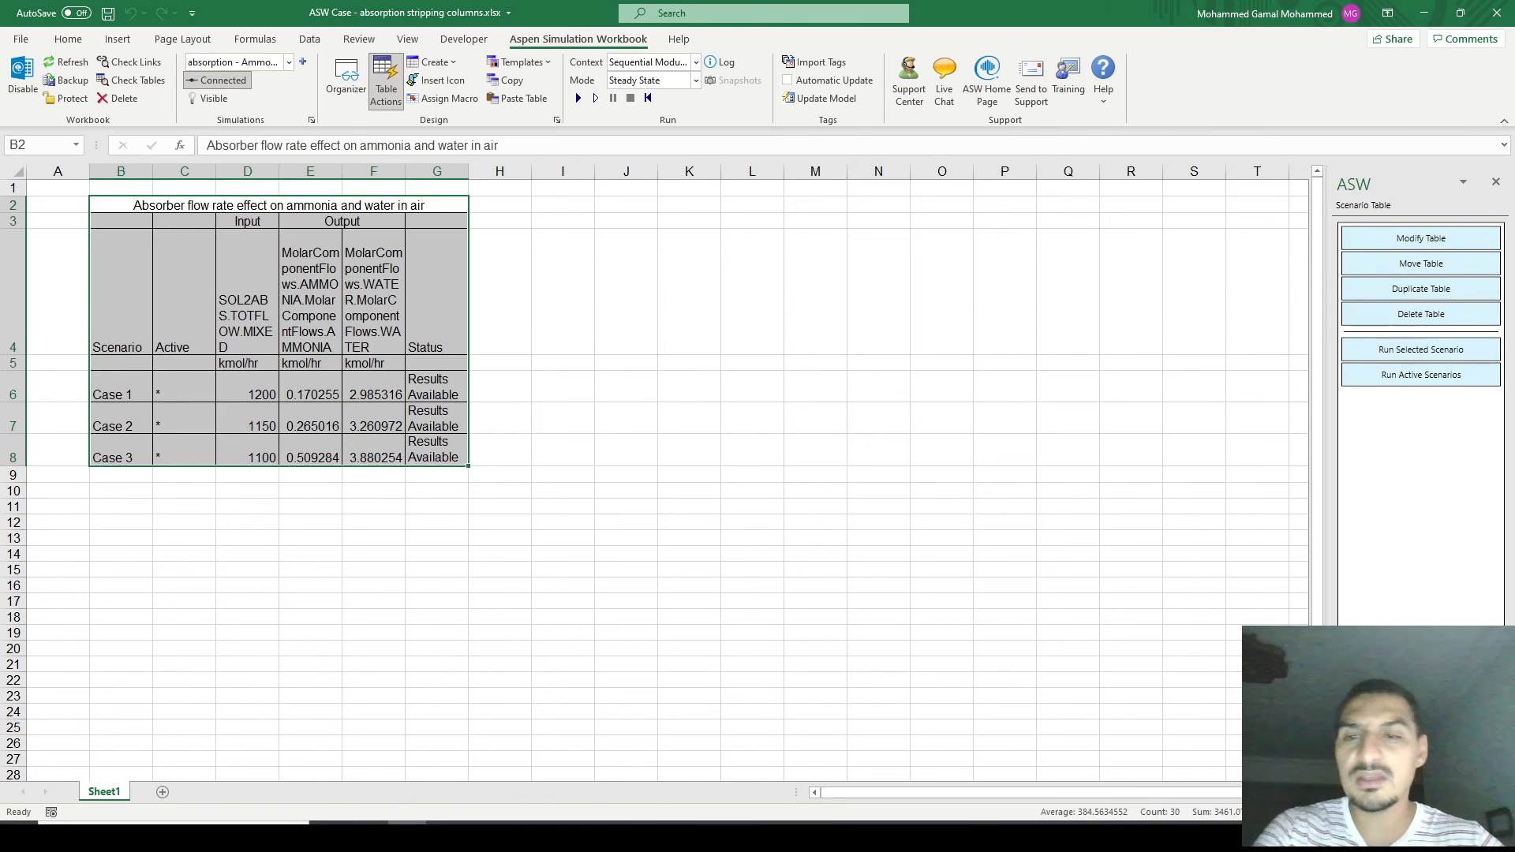
- Widen columns D to G equally and reduce the heights of heading row 4 and case rows 6 to 8
{"action": "left_click_drag", "start_coordinate": [437, 171], "coordinate": [247, 171]}
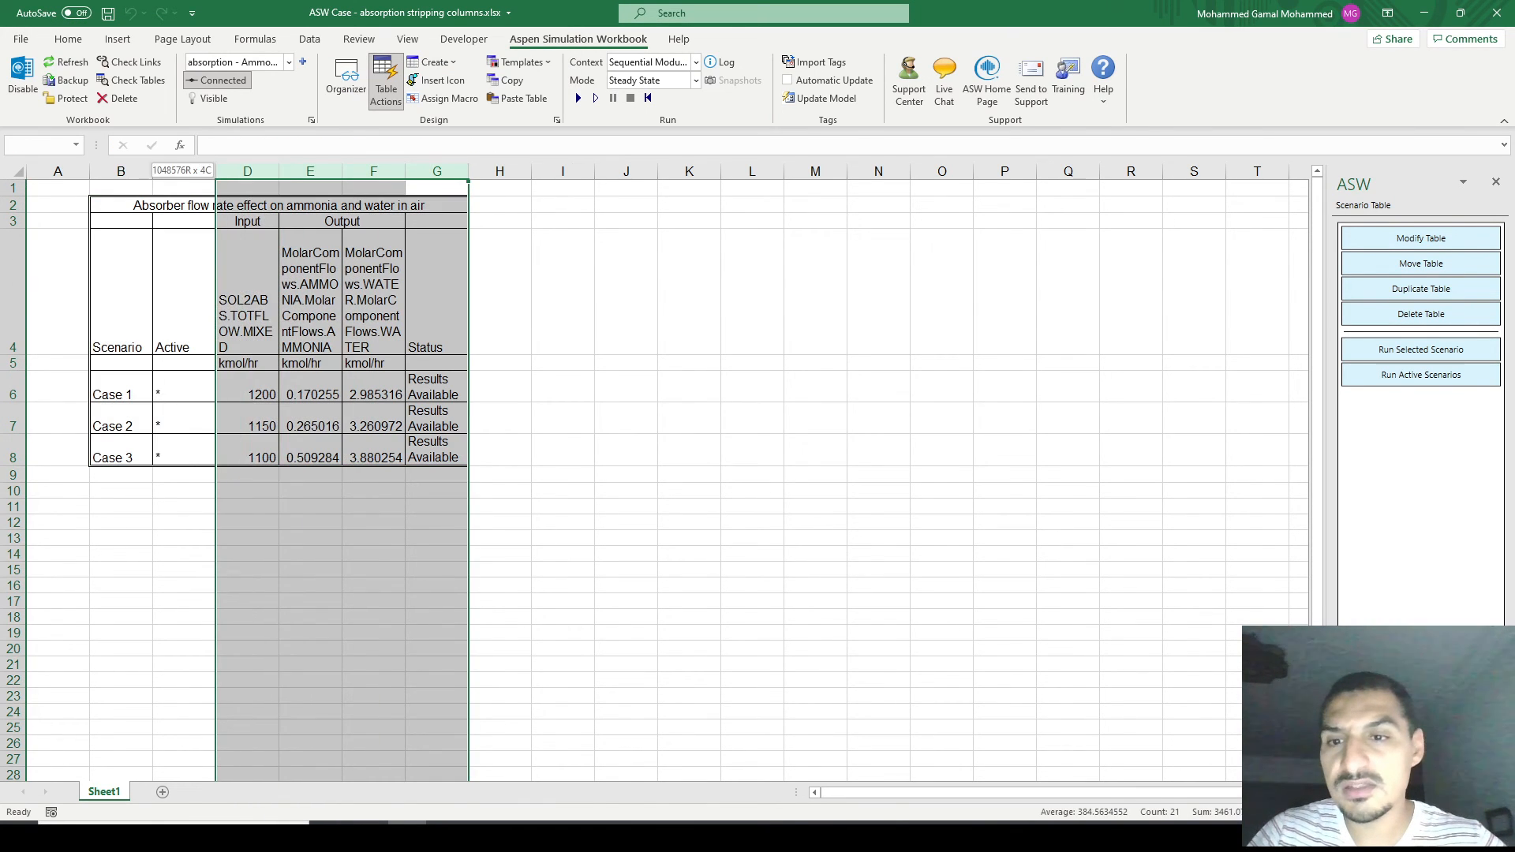
{"action": "left_click_drag", "start_coordinate": [342, 171], "coordinate": [402, 171]}
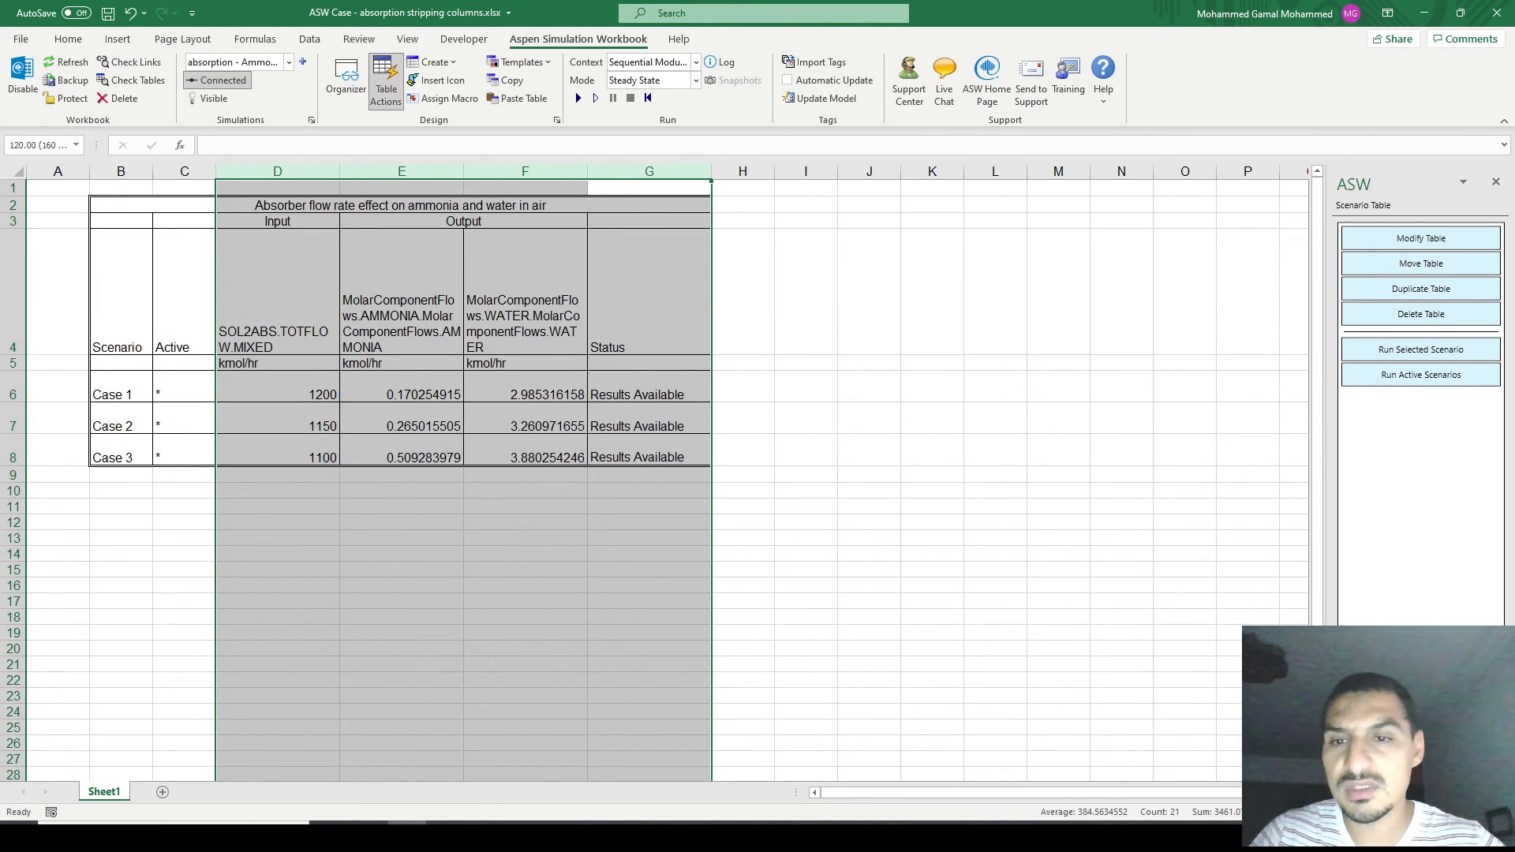
{"action": "left_click_drag", "start_coordinate": [13, 328], "coordinate": [12, 395]}
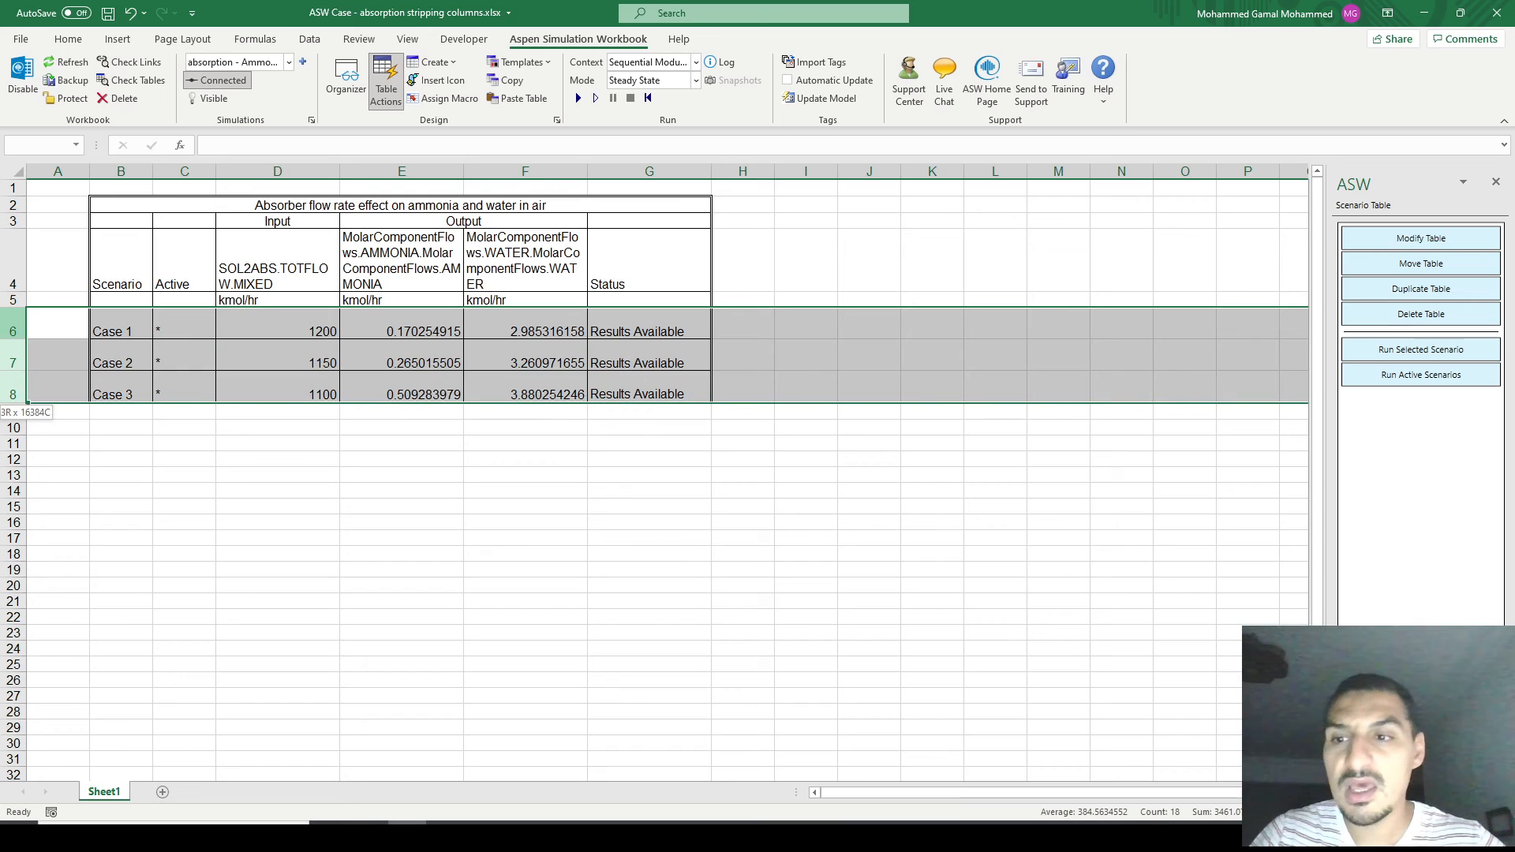
{"action": "left_click_drag", "start_coordinate": [12, 339], "coordinate": [12, 324]}
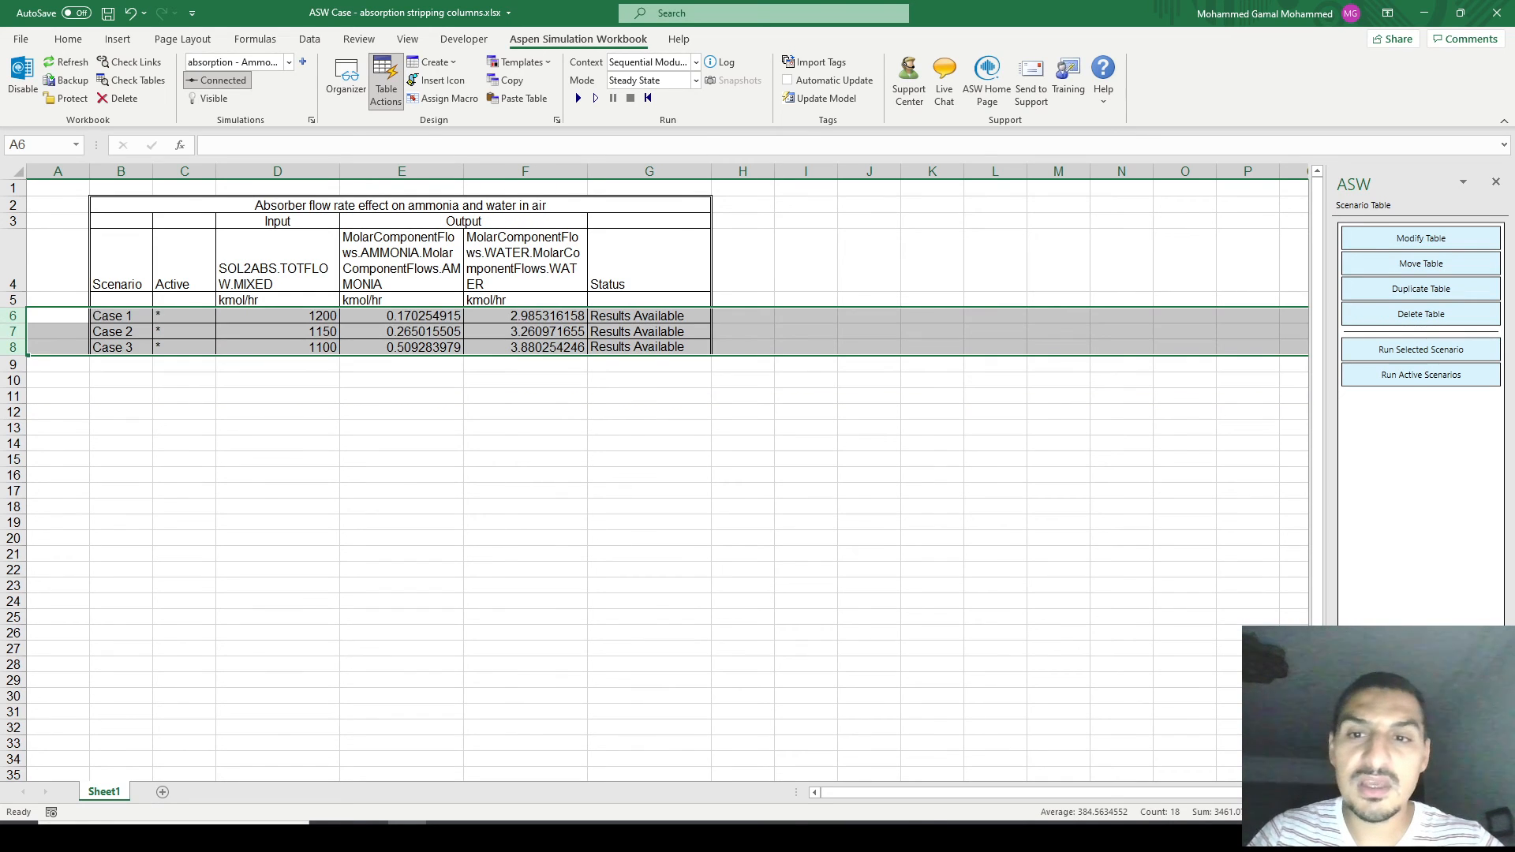
- Modify the scenario table to contain 10 cases
{"action": "left_click", "coordinate": [402, 315]}
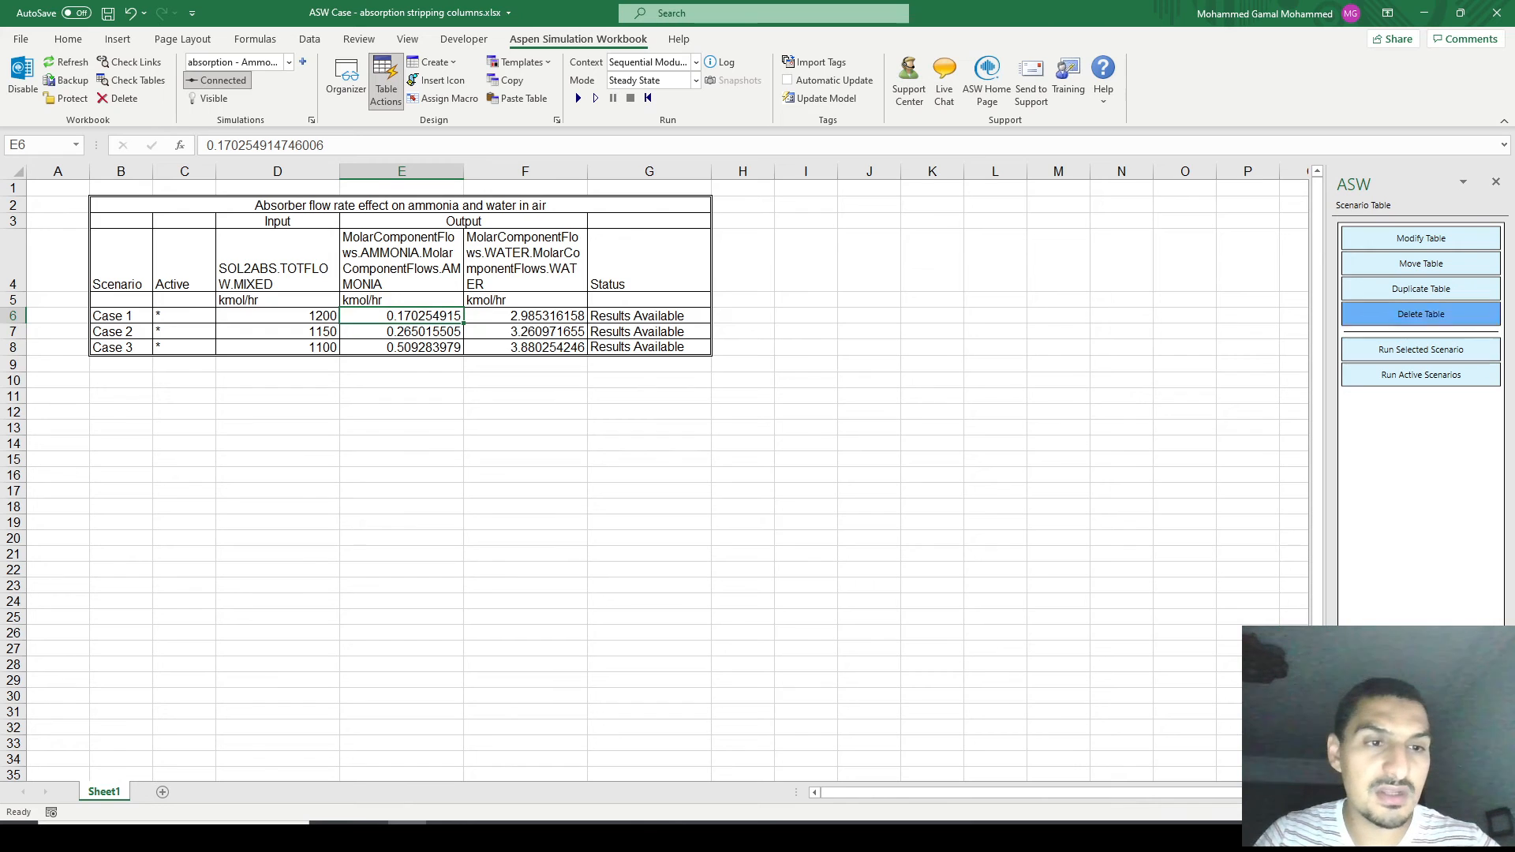
{"action": "left_click", "coordinate": [1420, 237]}
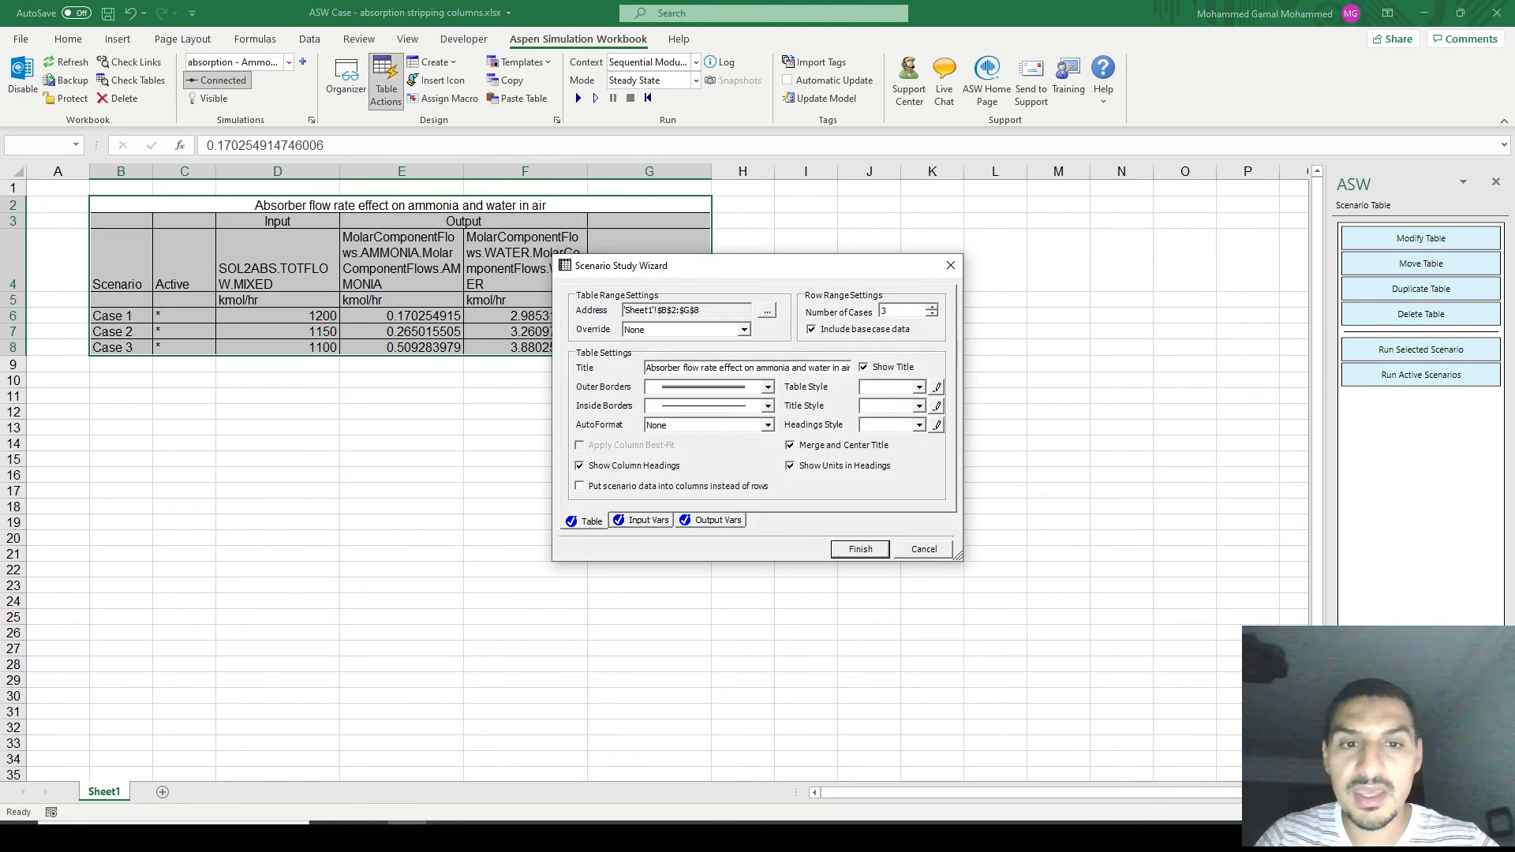
{"action": "left_click", "coordinate": [932, 307]}
{"action": "left_click", "coordinate": [932, 307]}
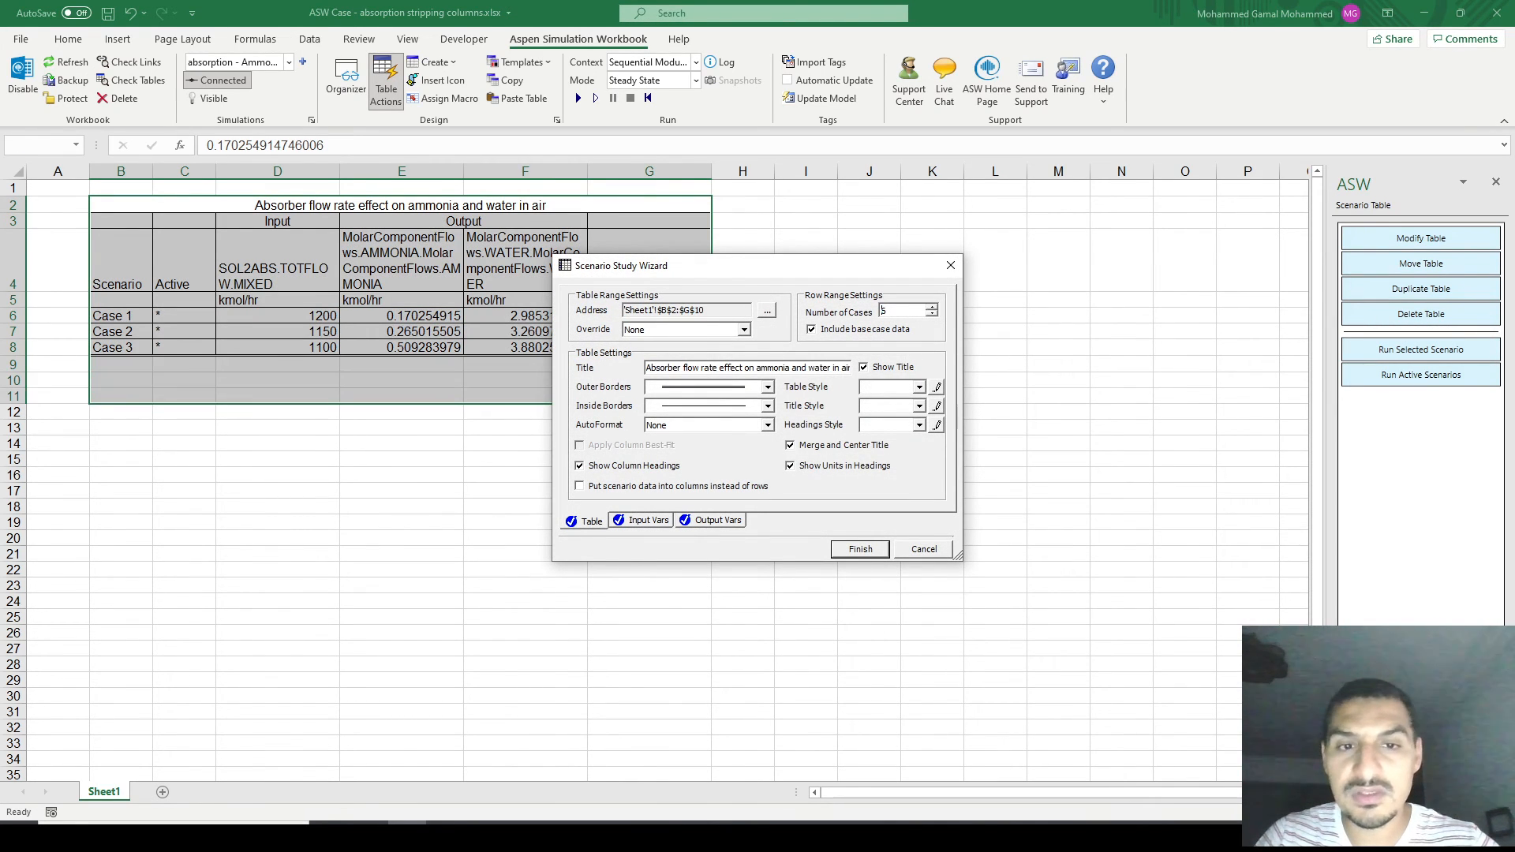
{"action": "left_click", "coordinate": [932, 307]}
{"action": "left_click", "coordinate": [932, 307]}
{"action": "left_click", "coordinate": [931, 307]}
{"action": "left_click", "coordinate": [932, 307]}
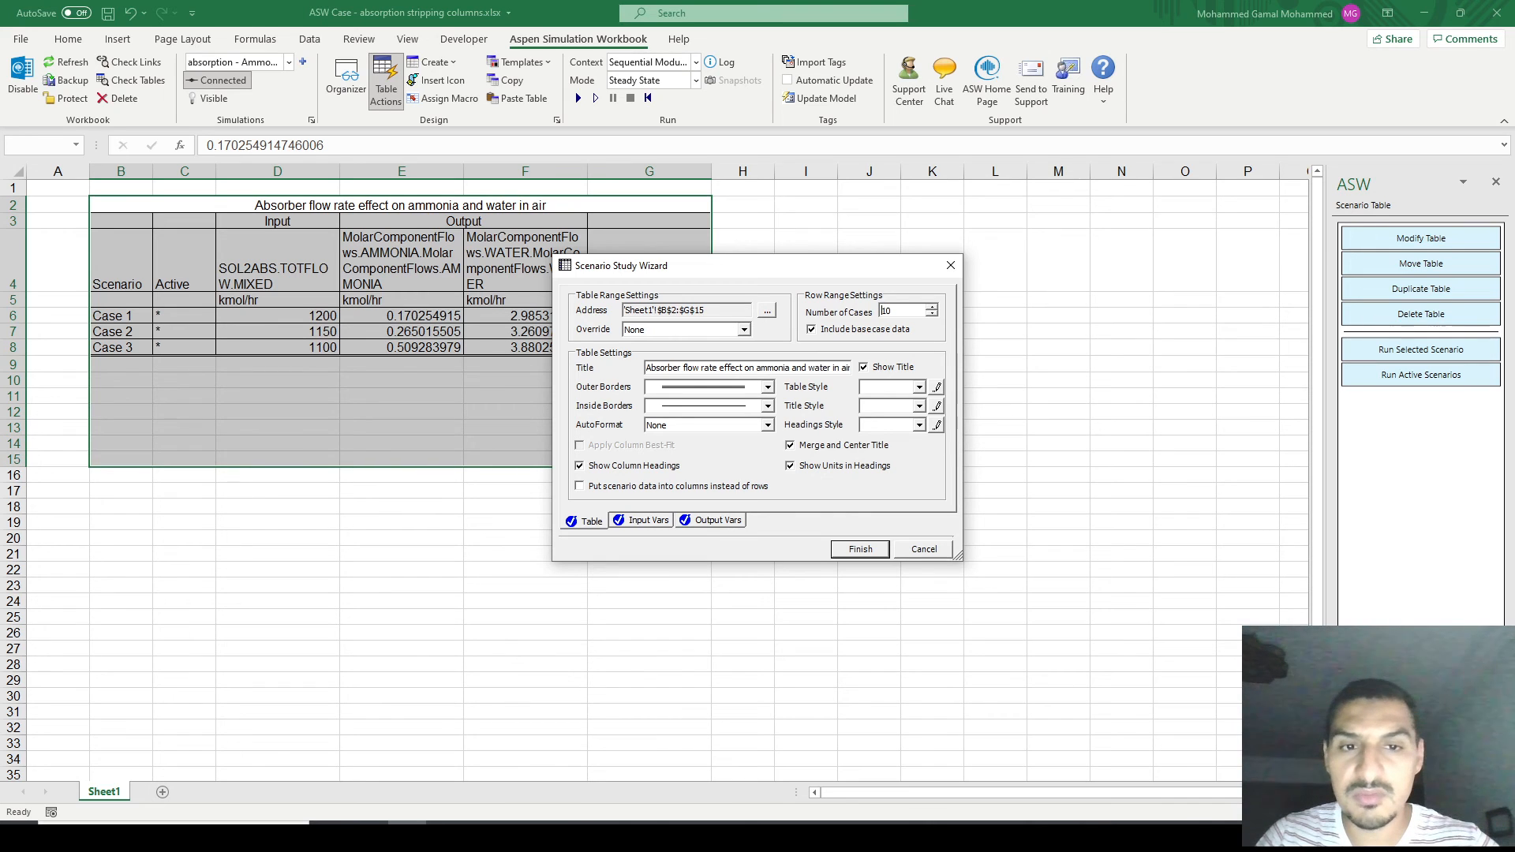
{"action": "left_click", "coordinate": [860, 549]}
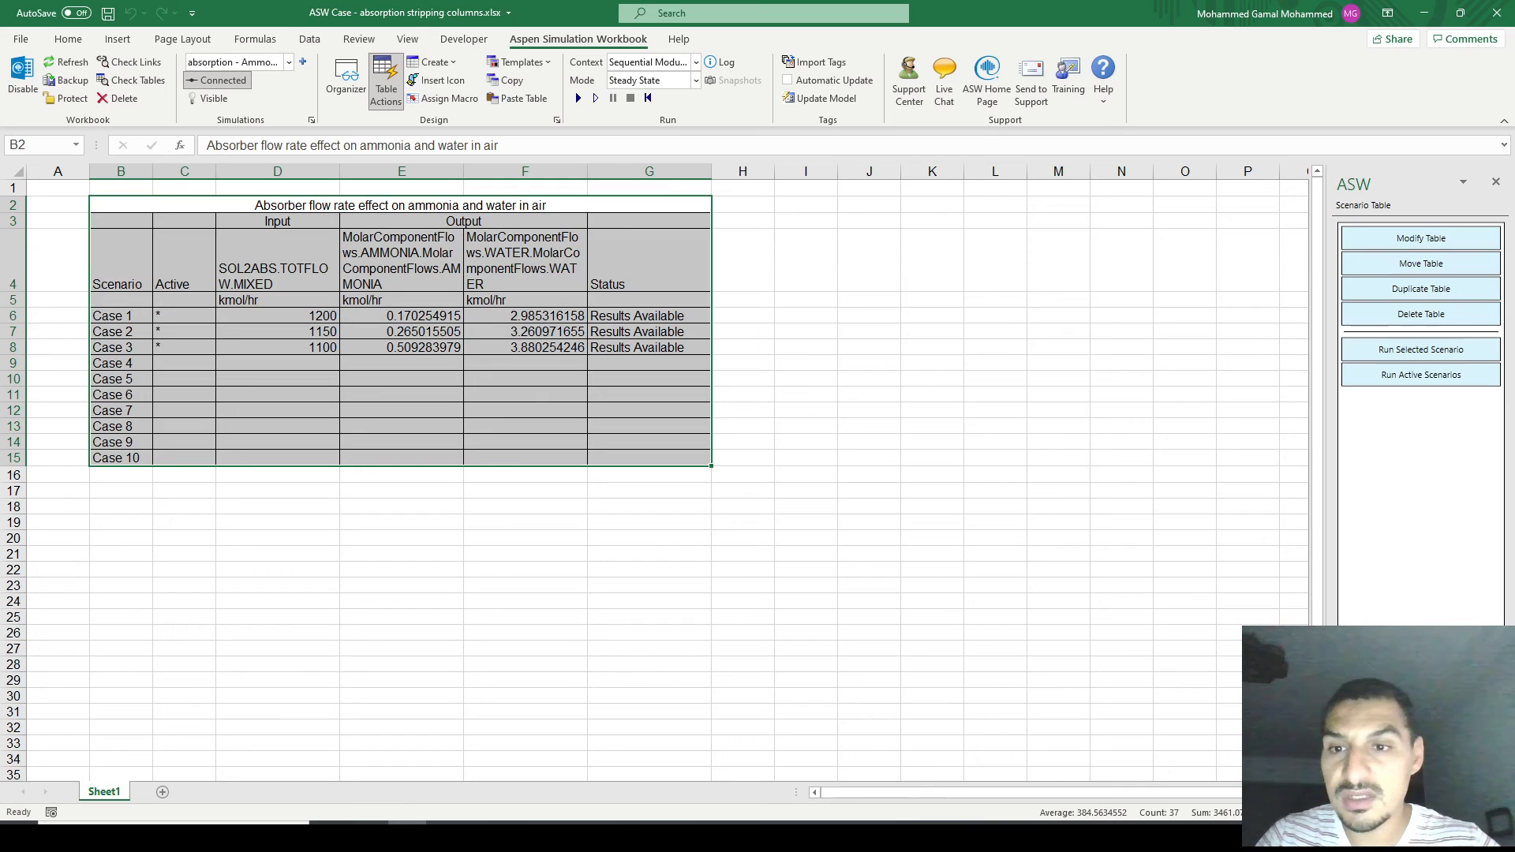
- Mark Cases 4 to 10 as active by copying Case 3's asterisk into their Active cells as values
{"action": "left_click", "coordinate": [184, 347]}
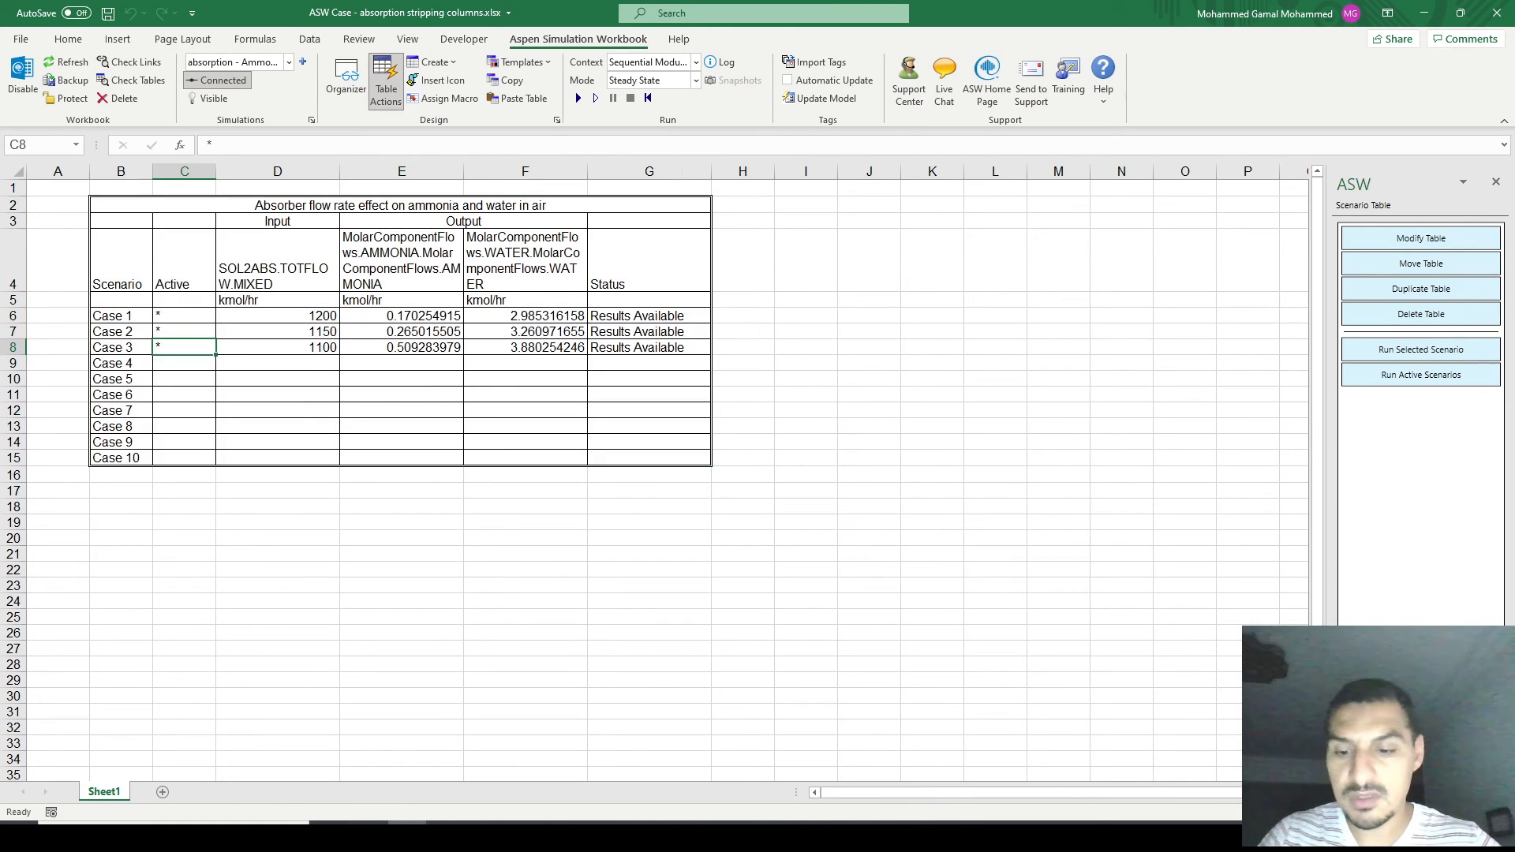
{"action": "key", "text": "ctrl+c"}
{"action": "left_click_drag", "start_coordinate": [184, 363], "coordinate": [184, 459]}
{"action": "key", "text": "ctrl+alt+v"}
{"action": "key", "text": "v"}
{"action": "key", "text": "Return"}
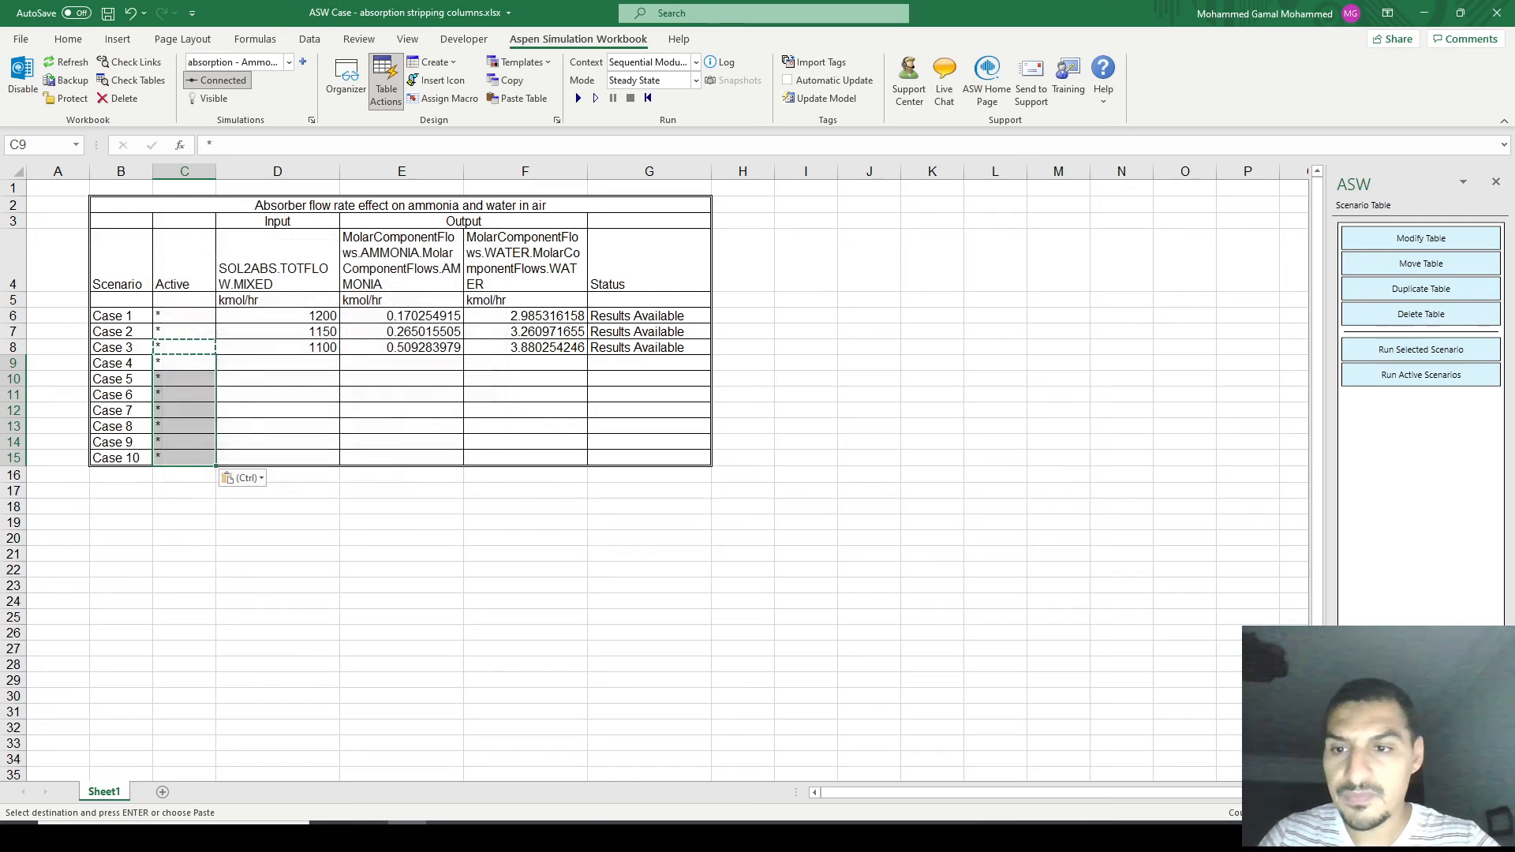
{"action": "key", "text": "Right"}
{"action": "key", "text": "Up"}
{"action": "key", "text": "Down"}
{"action": "type", "text": "="}
{"action": "key", "text": "Up"}
{"action": "key", "text": "Escape"}
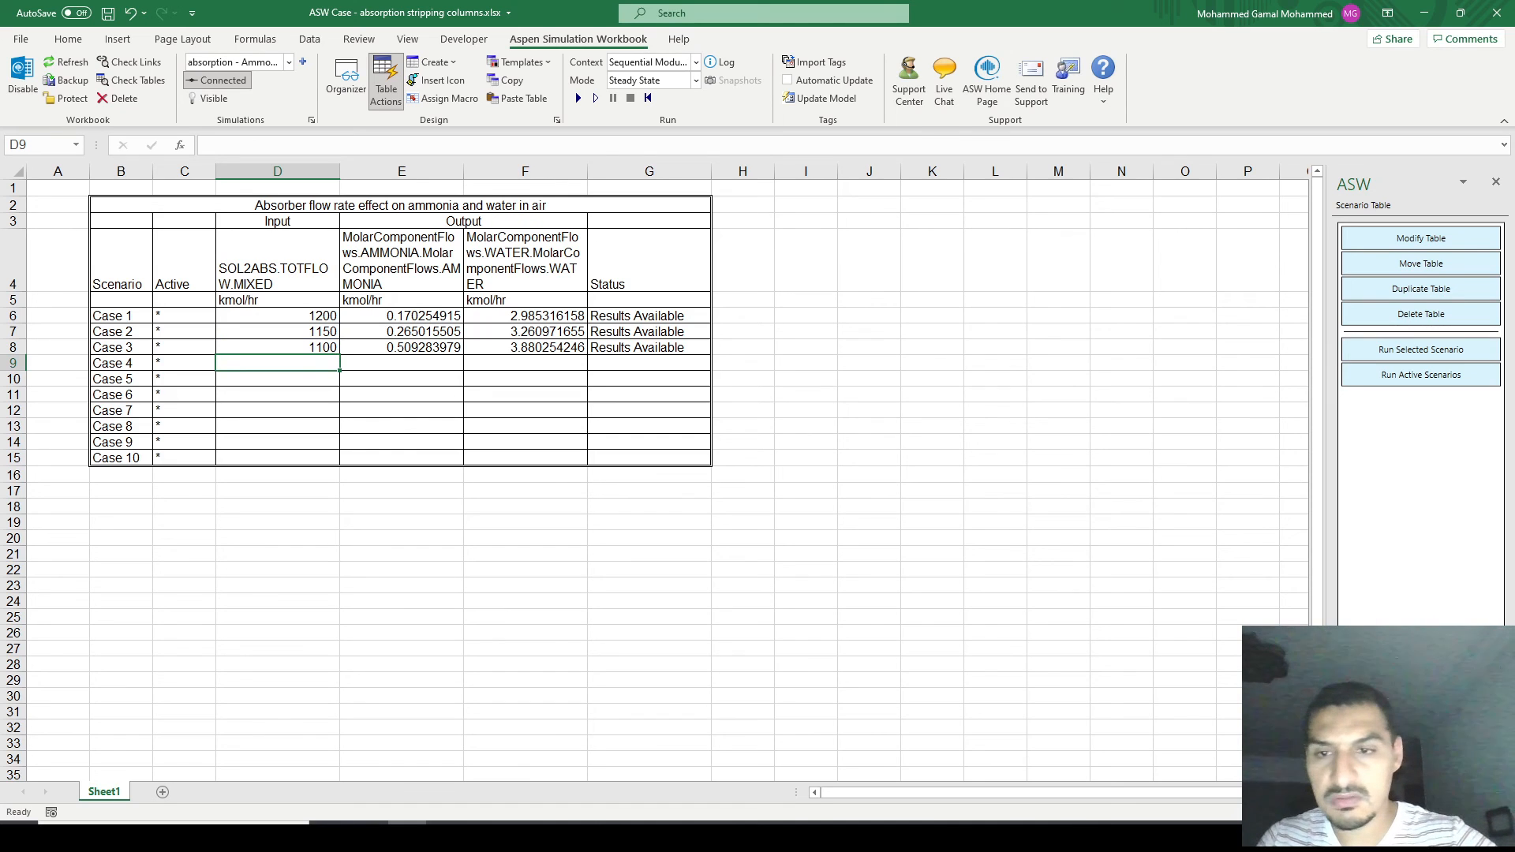
- Extend the SOL2ABS.TOTFLOW series from Cases 1 to 3 down through Case 10, giving 1050 to 750 in steps of 50
{"action": "key", "text": "Up"}
{"action": "key", "text": "shift+Up"}
{"action": "key", "text": "shift+Up"}
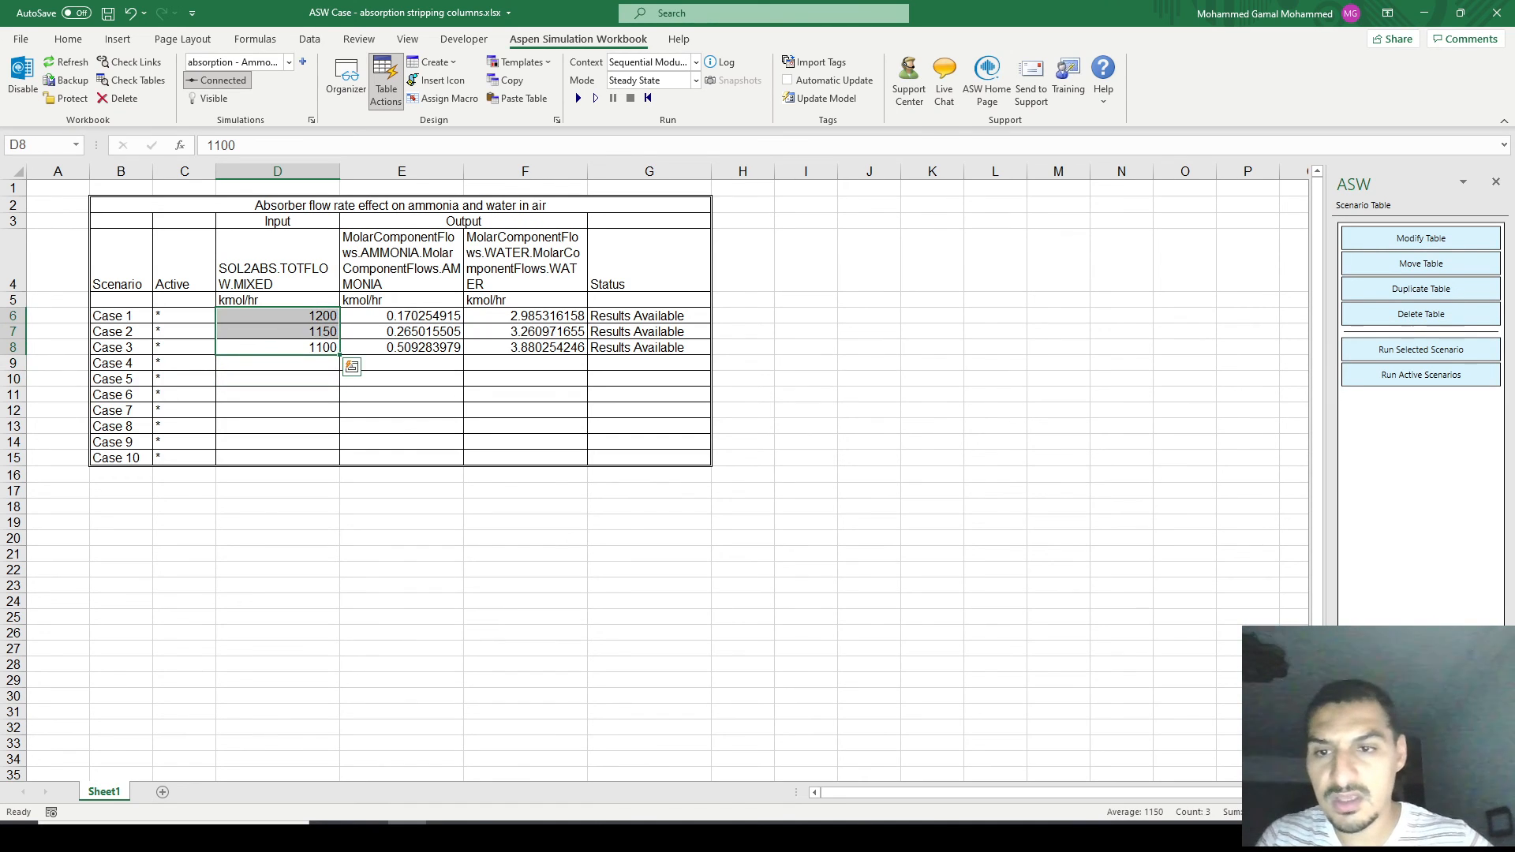
{"action": "left_click_drag", "start_coordinate": [340, 354], "coordinate": [341, 464]}
{"action": "left_click", "coordinate": [401, 522]}
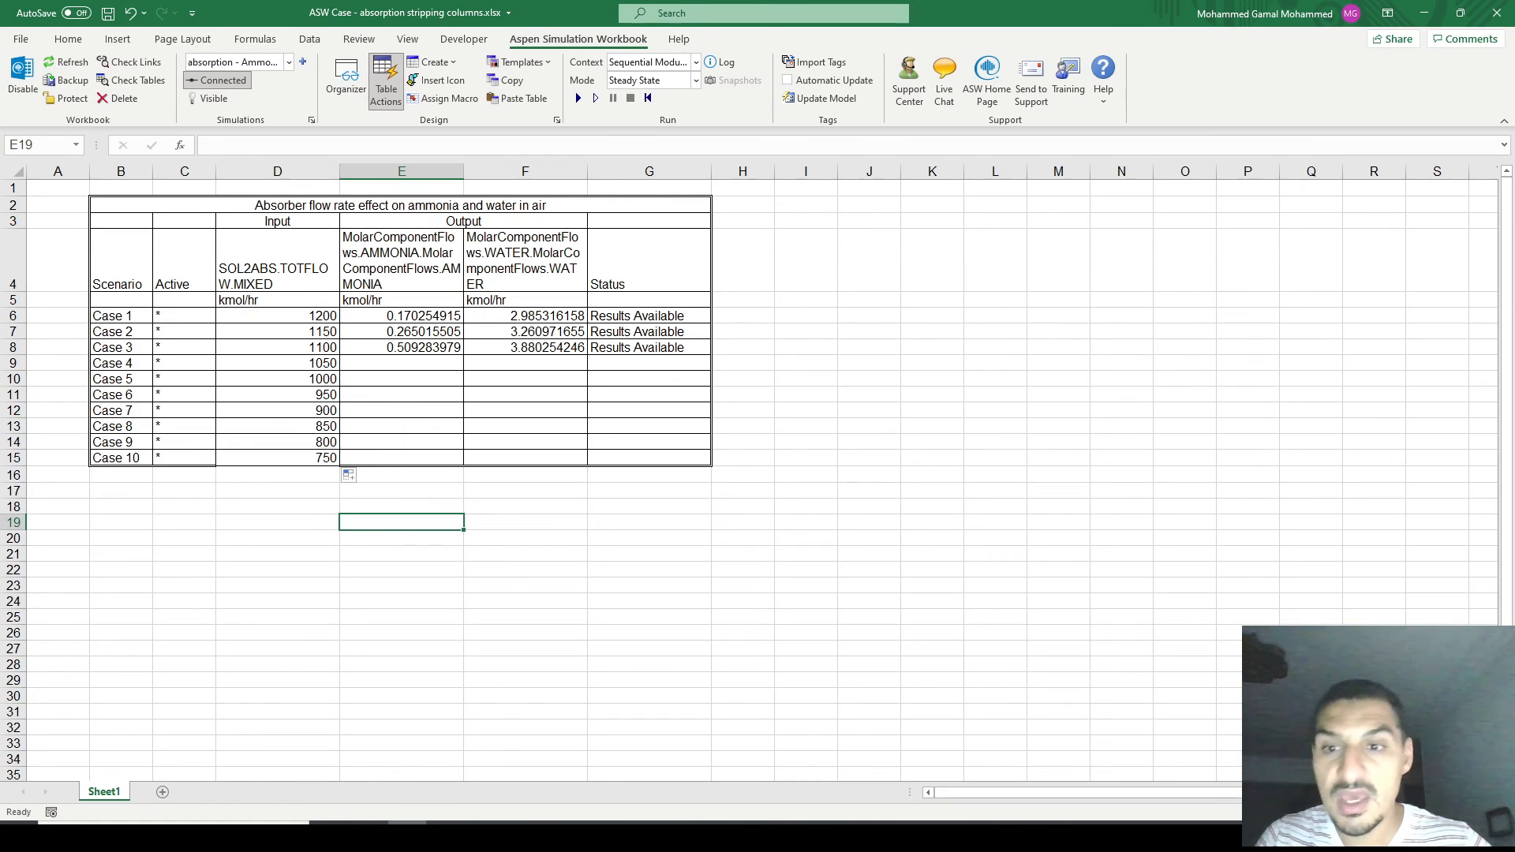
- Run all ten active scenarios and accept their results into the scenario table
{"action": "left_click", "coordinate": [650, 300]}
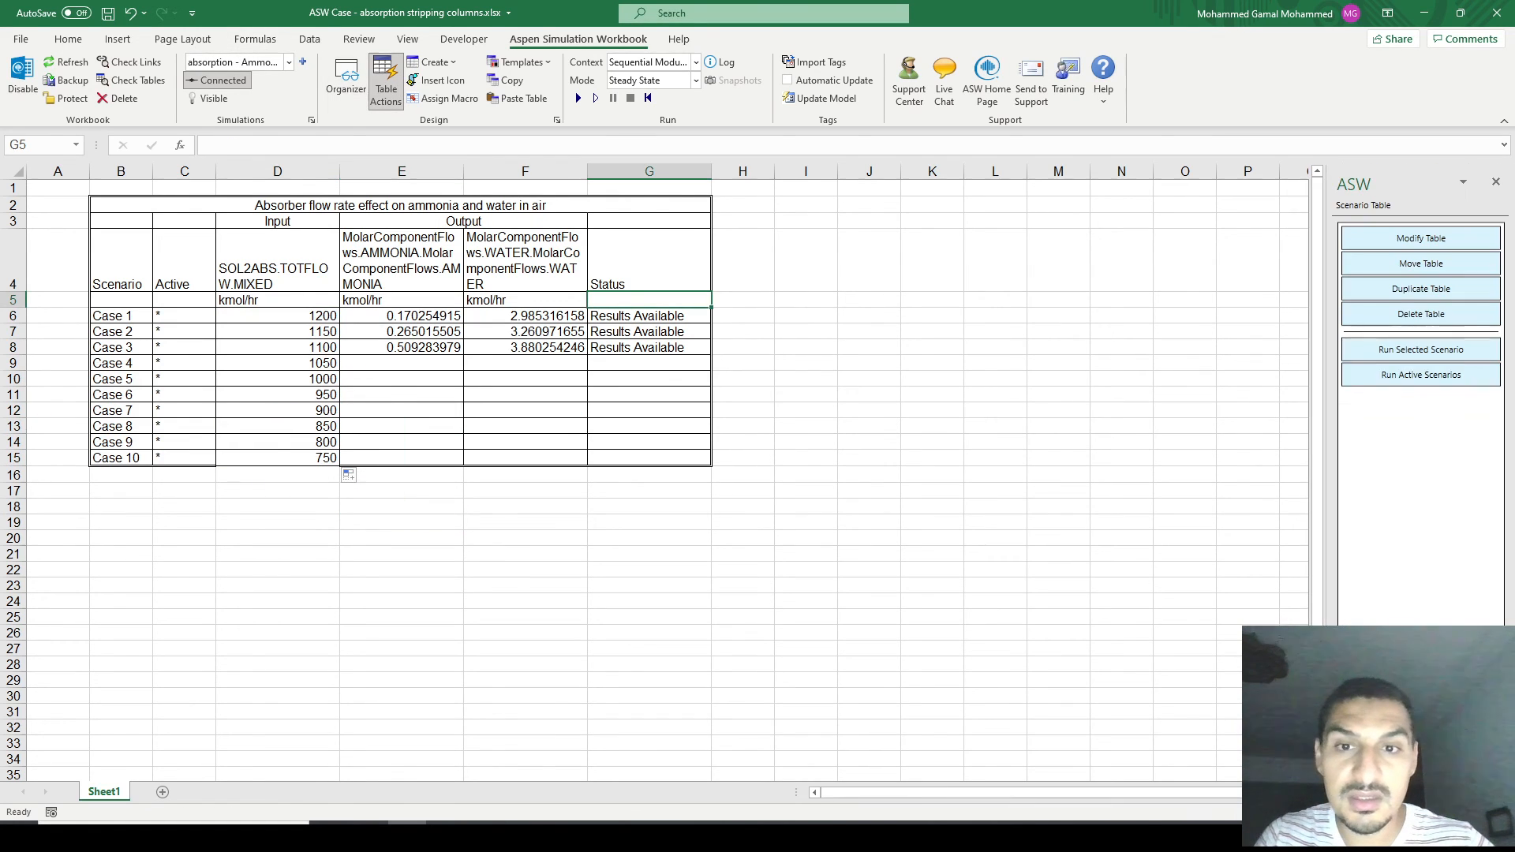
{"action": "left_click", "coordinate": [1420, 375]}
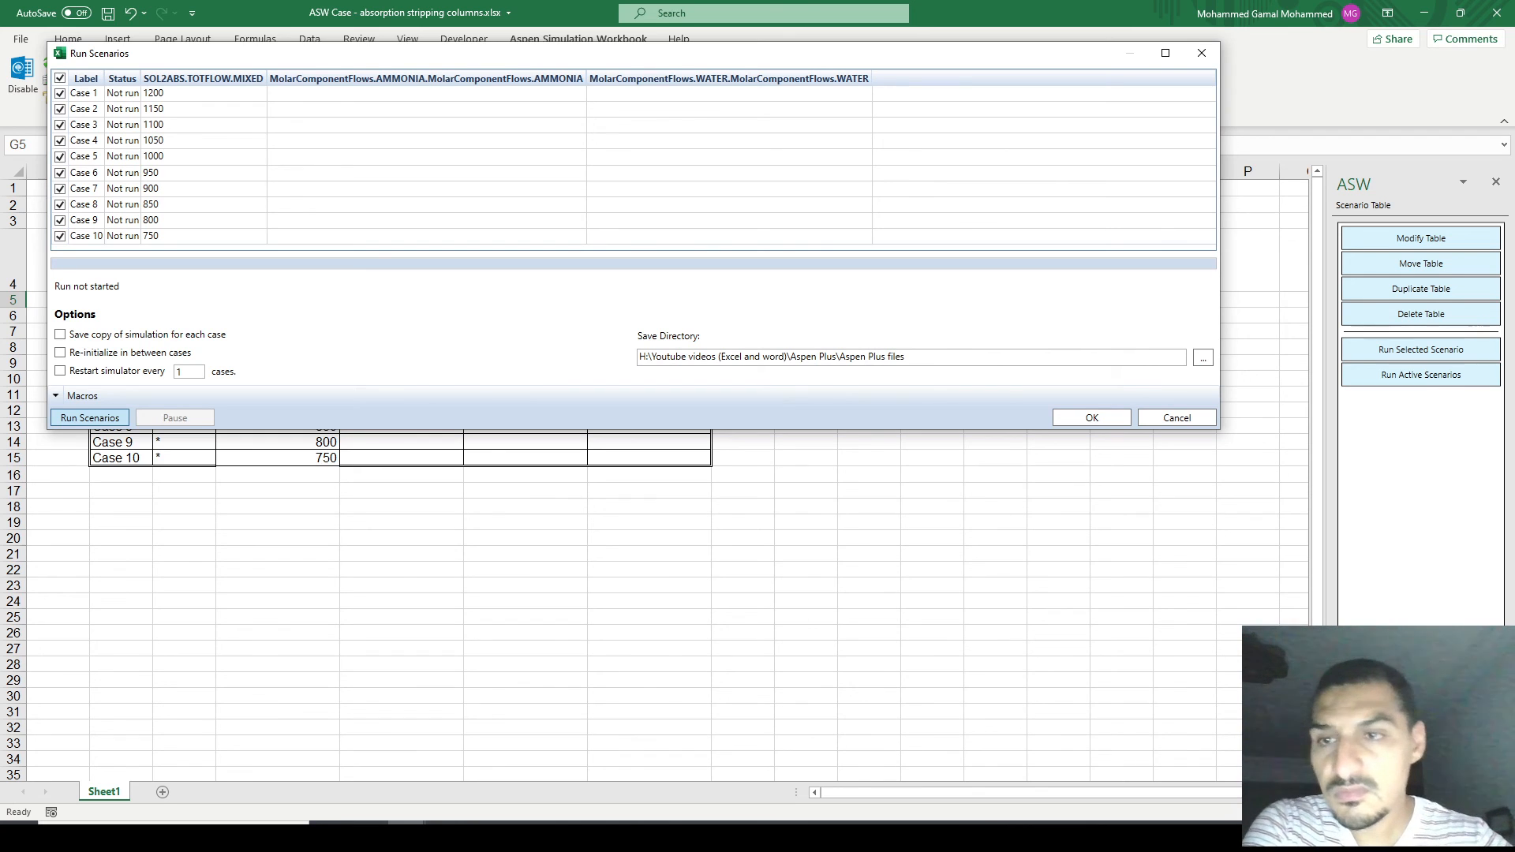
{"action": "left_click", "coordinate": [90, 418]}
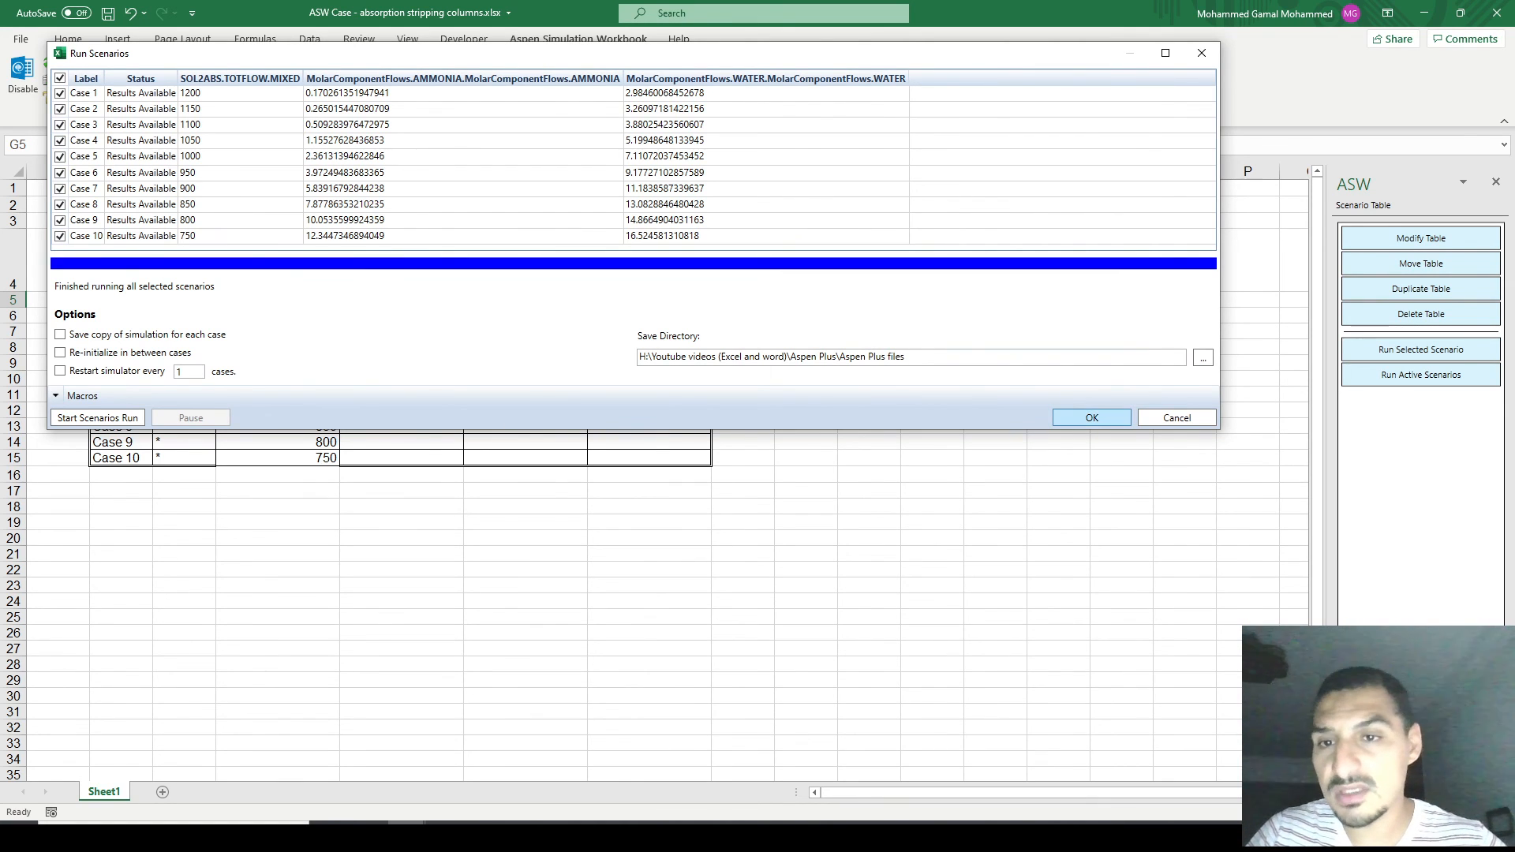
{"action": "left_click", "coordinate": [1091, 417]}
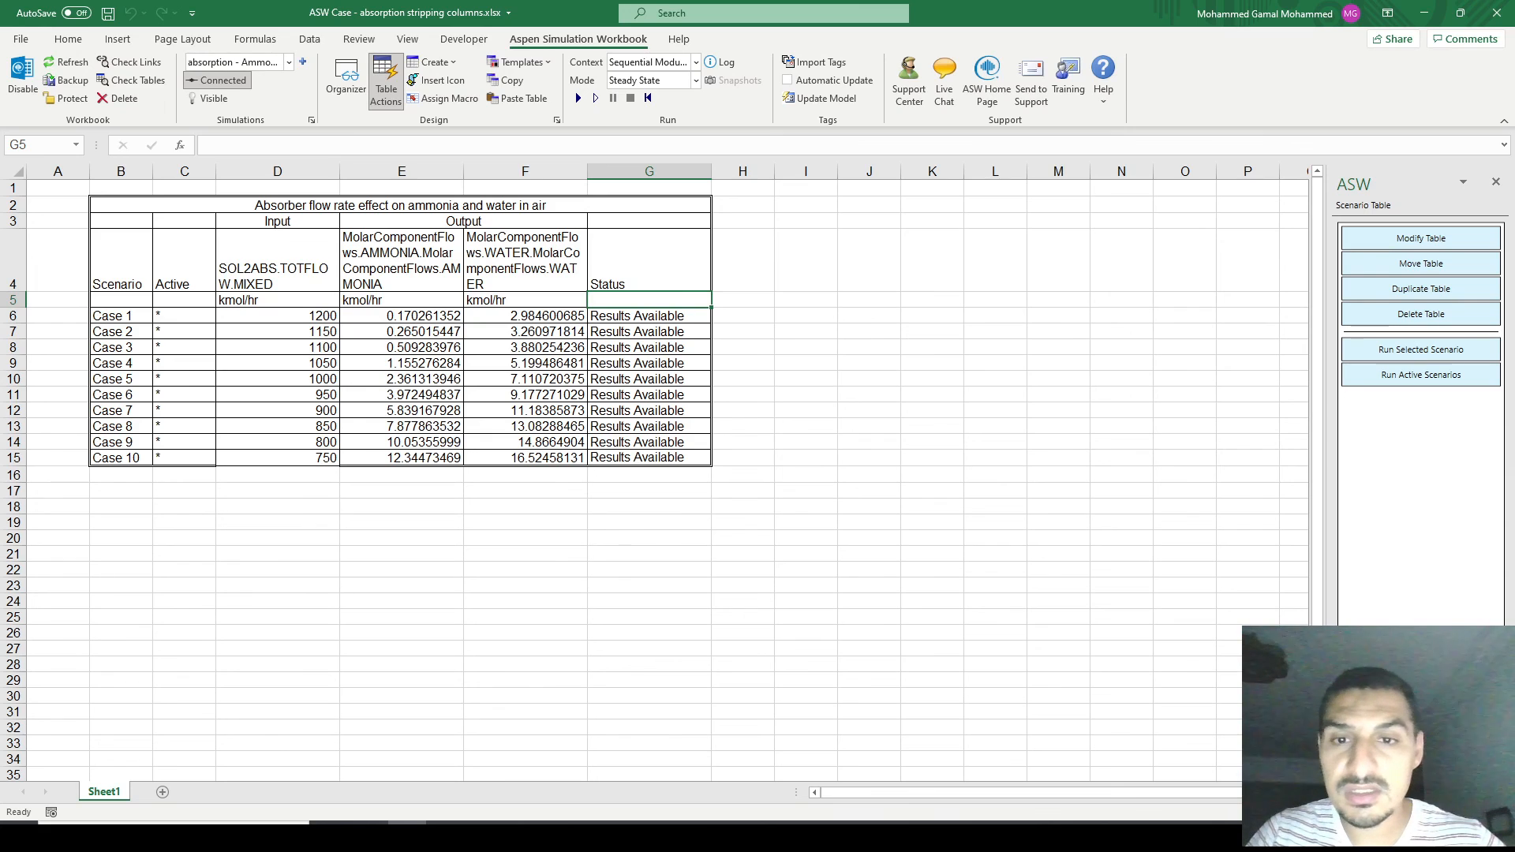
{"action": "mouse_move", "coordinate": [634, 307]}
{"action": "left_mouse_down"}
{"action": "mouse_move", "coordinate": [634, 417]}
{"action": "mouse_move", "coordinate": [633, 305]}
{"action": "left_mouse_up"}
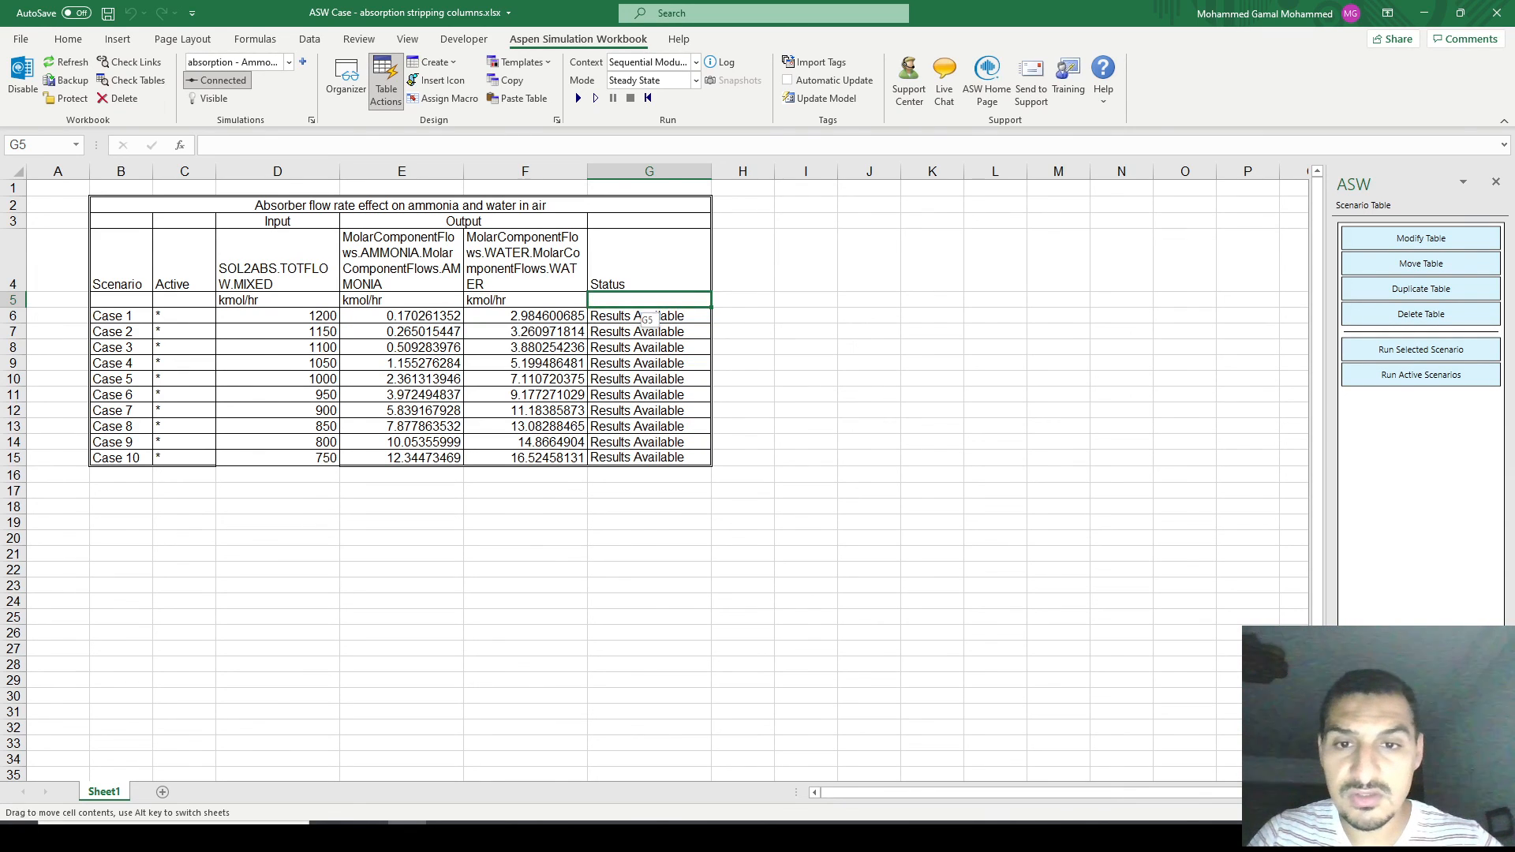
- Insert a markers-only scatter chart of the solvent flow, ammonia and water columns for all cases, including their headings (D4:F15)
{"action": "left_click", "coordinate": [278, 265]}
{"action": "left_click_drag", "start_coordinate": [277, 265], "coordinate": [546, 457]}
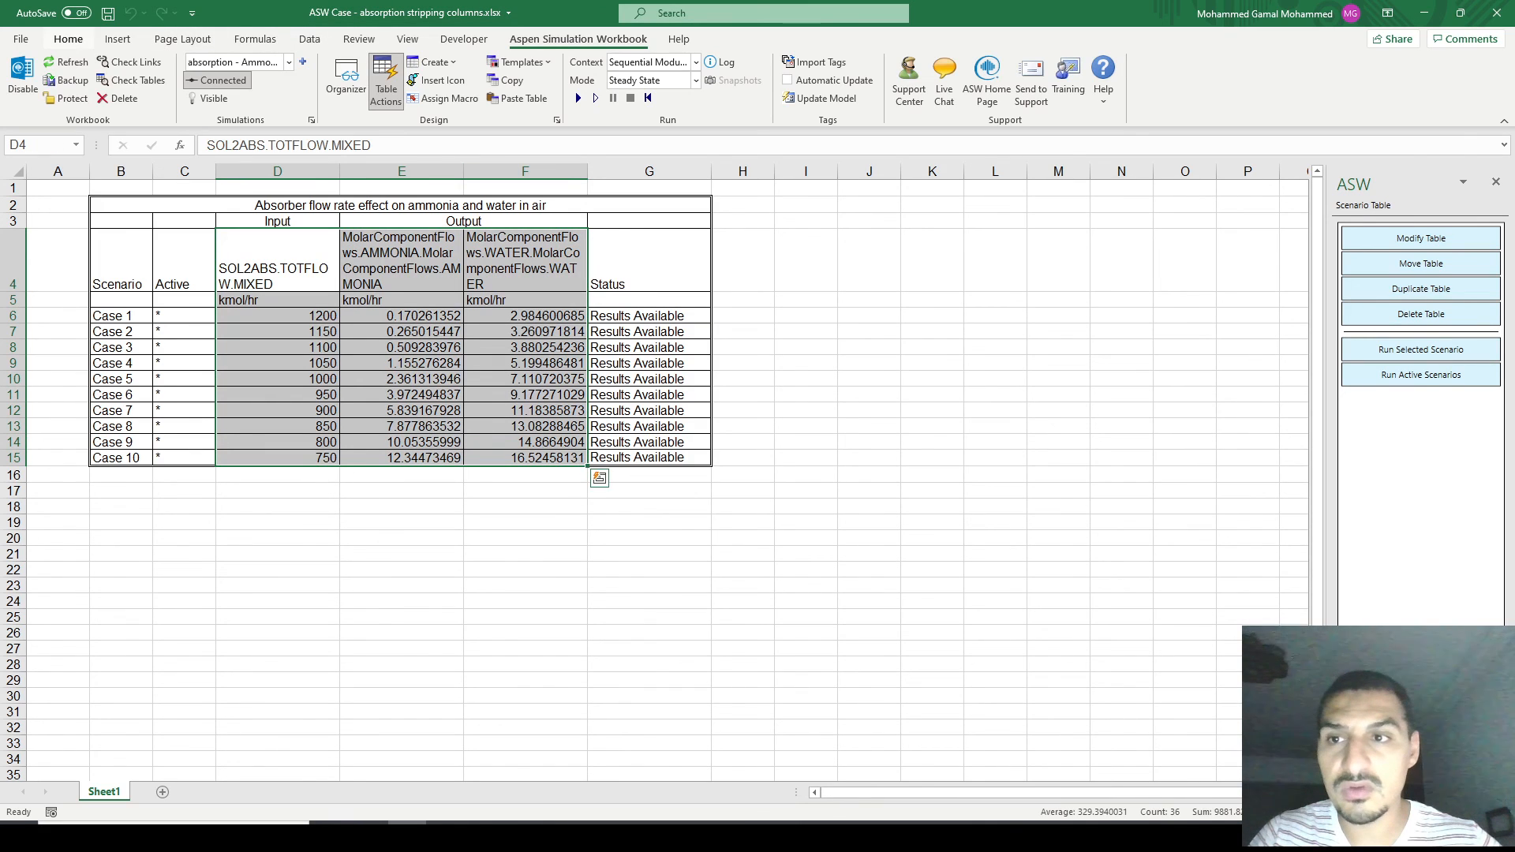
{"action": "left_click", "coordinate": [68, 39]}
{"action": "left_click", "coordinate": [118, 38]}
{"action": "left_click", "coordinate": [732, 98]}
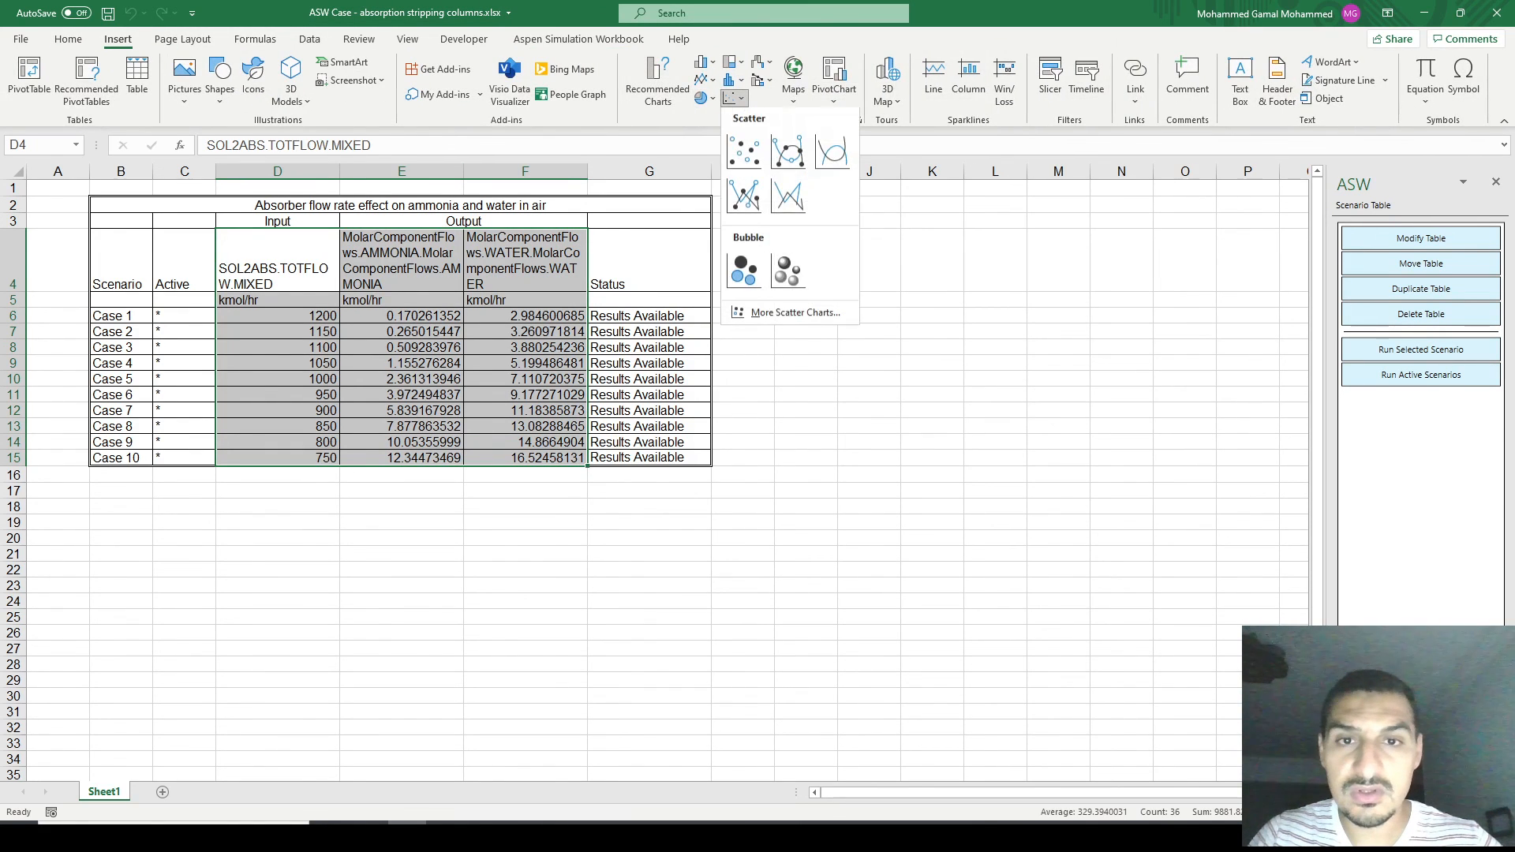
{"action": "left_click", "coordinate": [743, 151]}
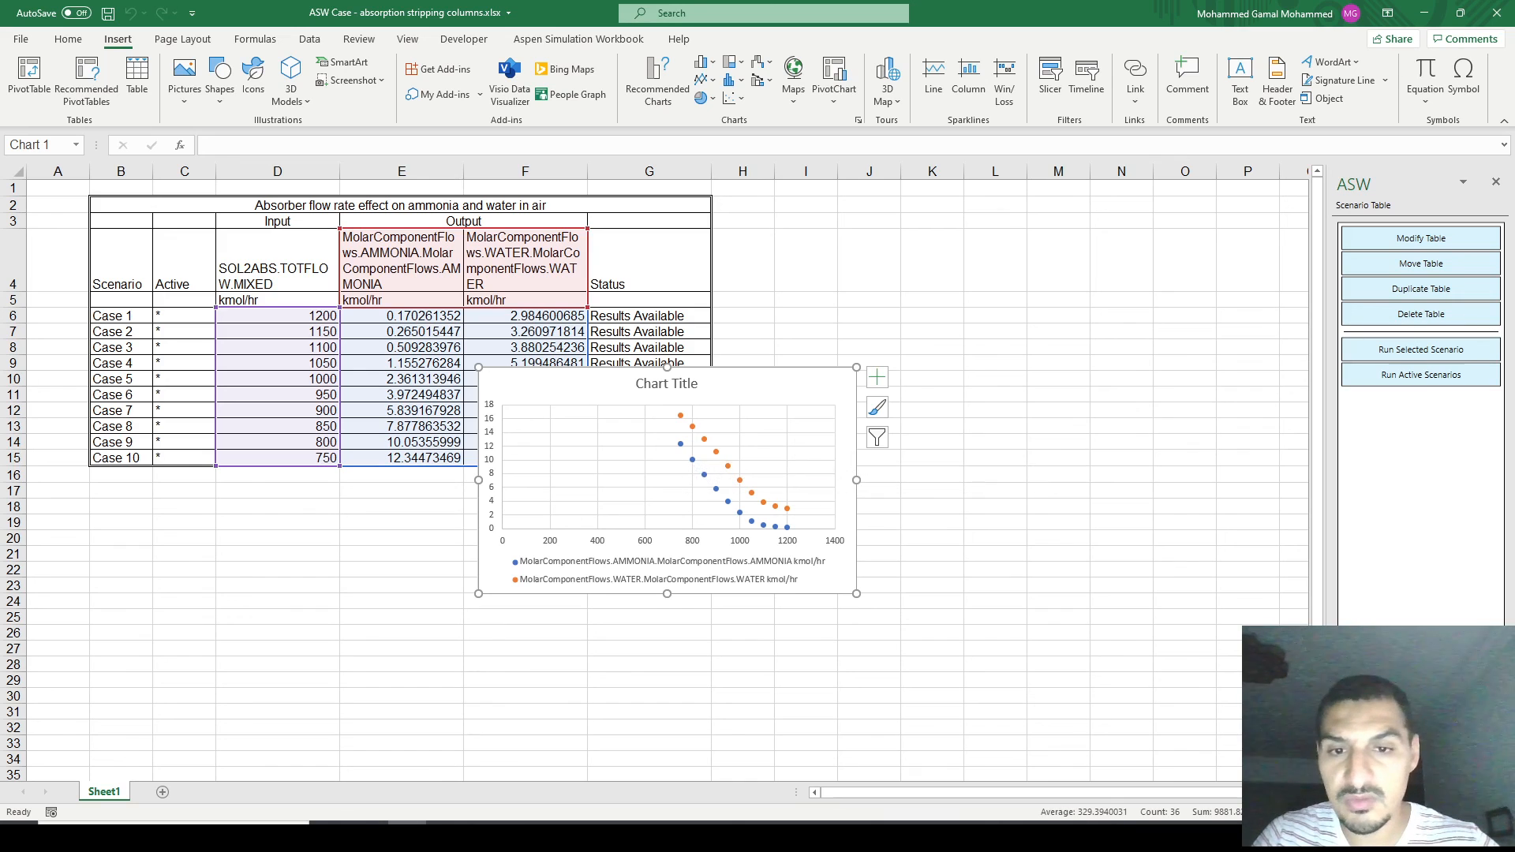
- Move the scatter chart off the scenario table onto empty cells spanning about H6 to N20, and deselect it
{"action": "mouse_move", "coordinate": [681, 444]}
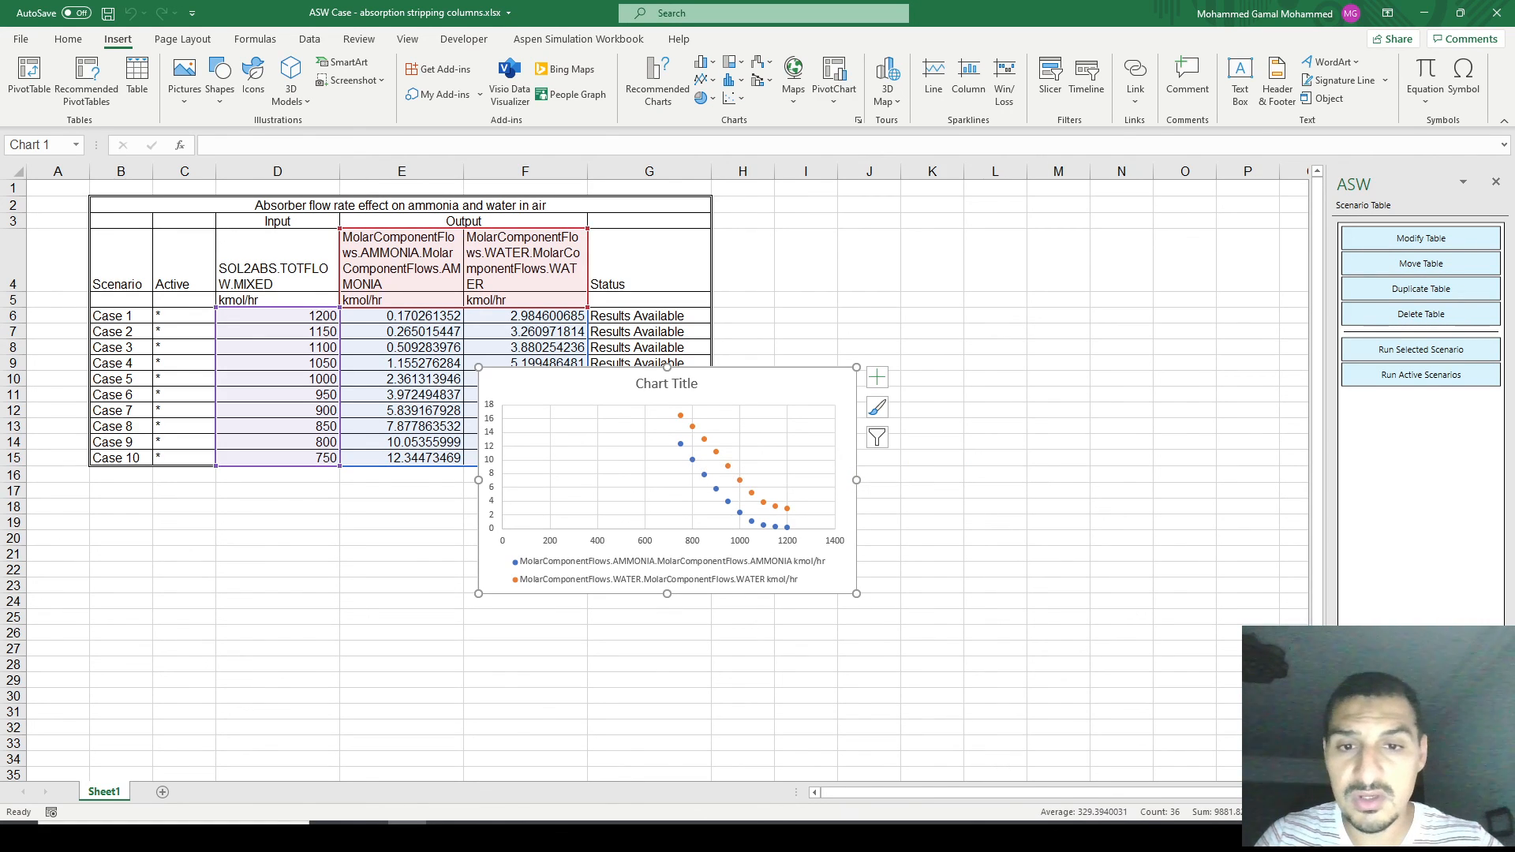
{"action": "mouse_move", "coordinate": [680, 416]}
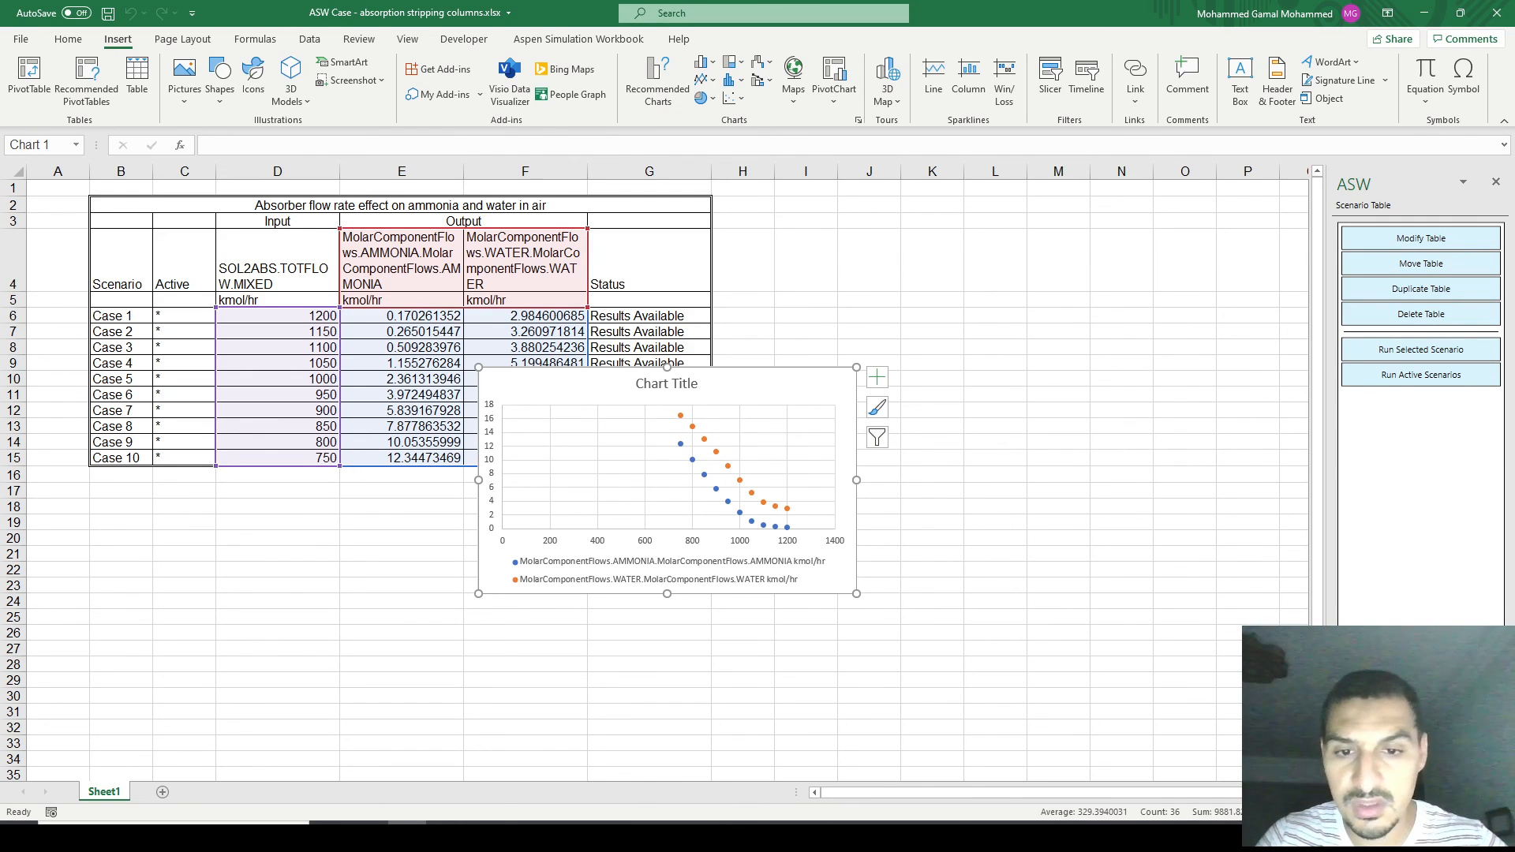
{"action": "left_click_drag", "start_coordinate": [777, 385], "coordinate": [1068, 339]}
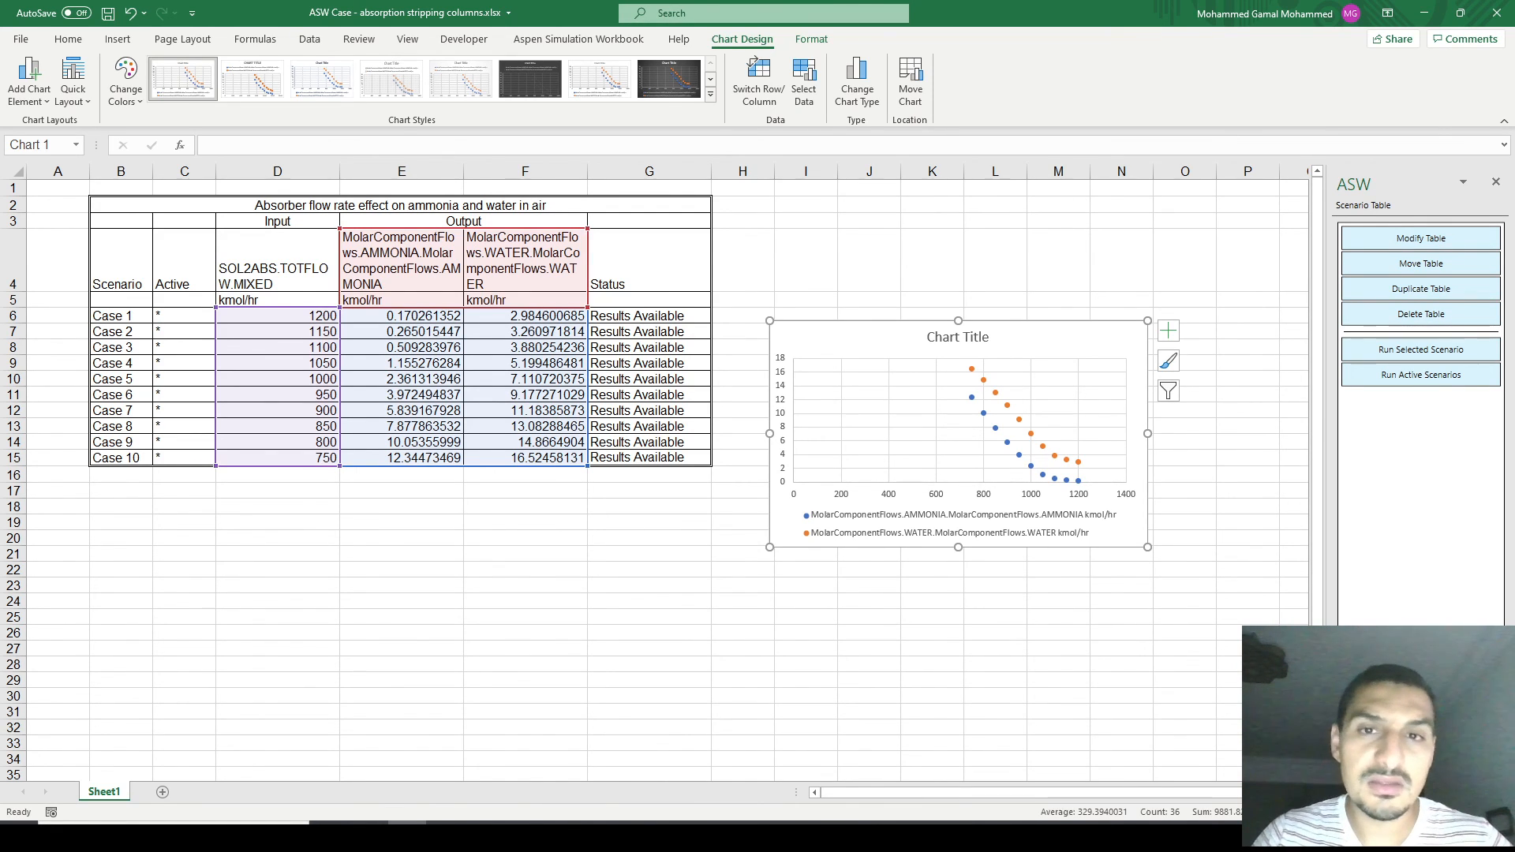
{"action": "left_click", "coordinate": [868, 205]}
{"action": "left_click", "coordinate": [579, 38]}
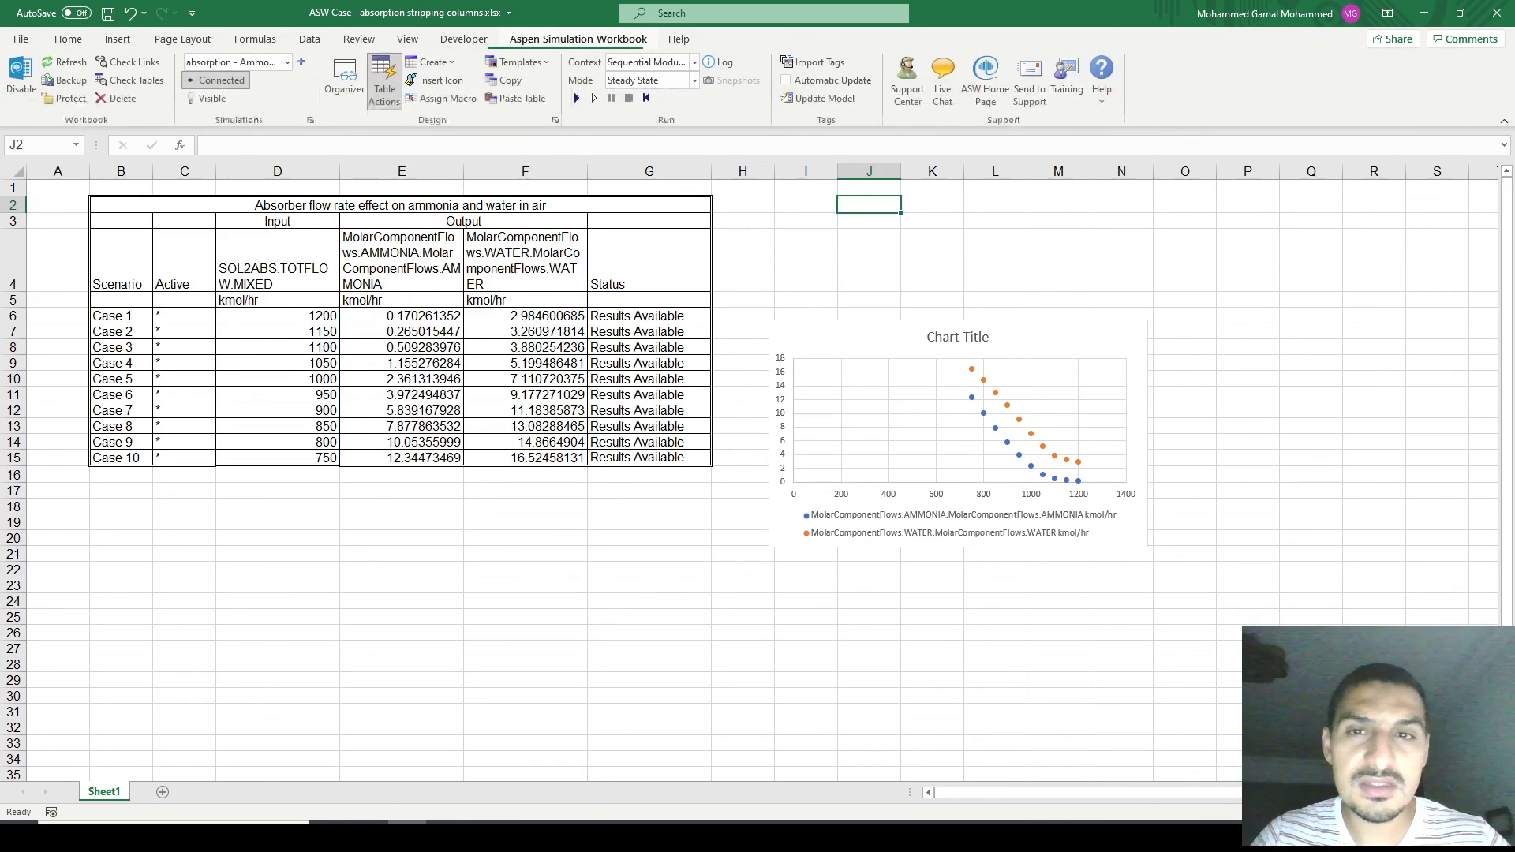